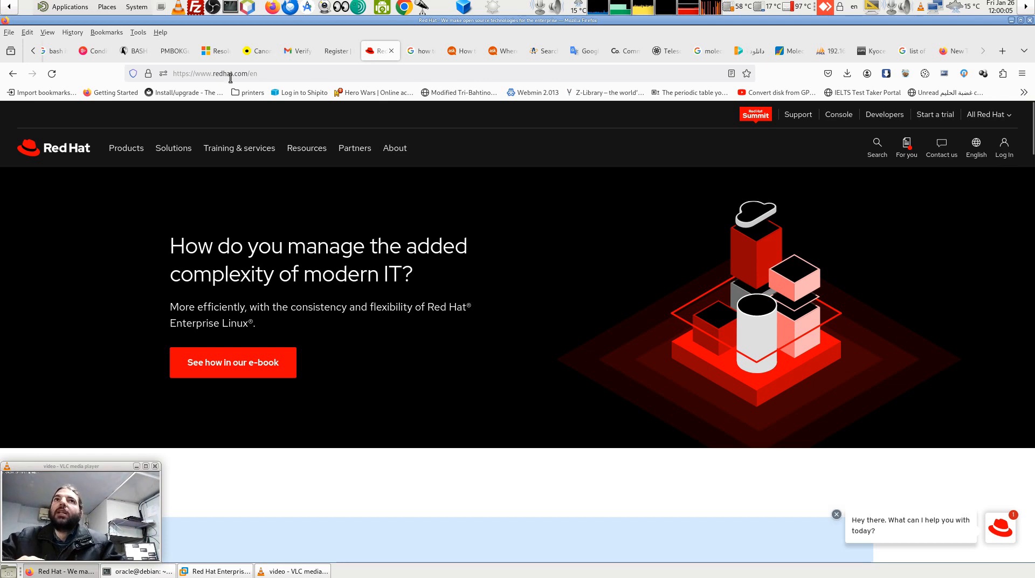
Go from redhat.com's login page to the 'Register for a Red Hat account' form.
{"action": "left_click_drag", "start_coordinate": [258, 74], "coordinate": [166, 72]}
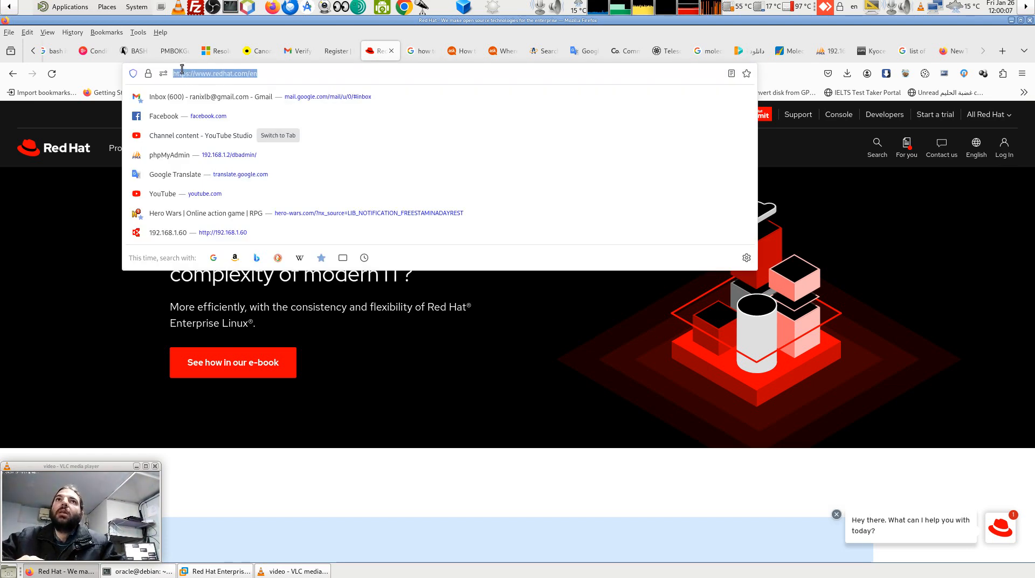
{"action": "key", "text": "Escape"}
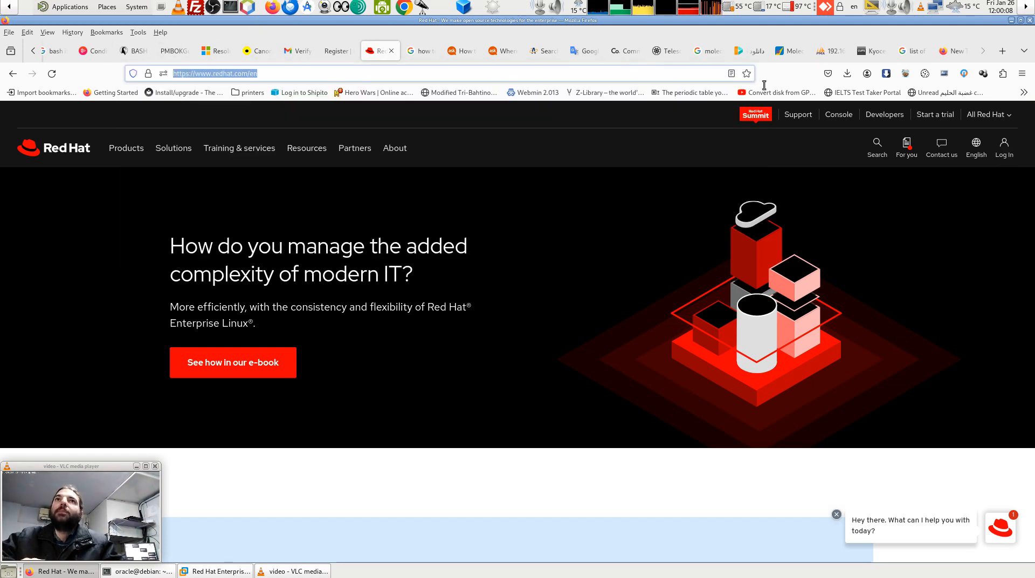
{"action": "left_click", "coordinate": [1004, 151]}
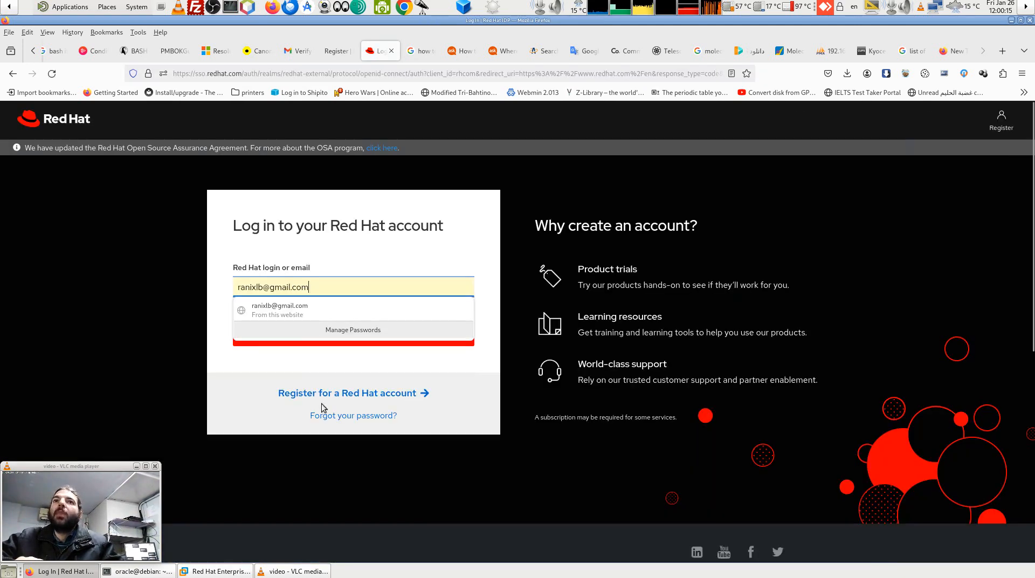
{"action": "left_click", "coordinate": [218, 394]}
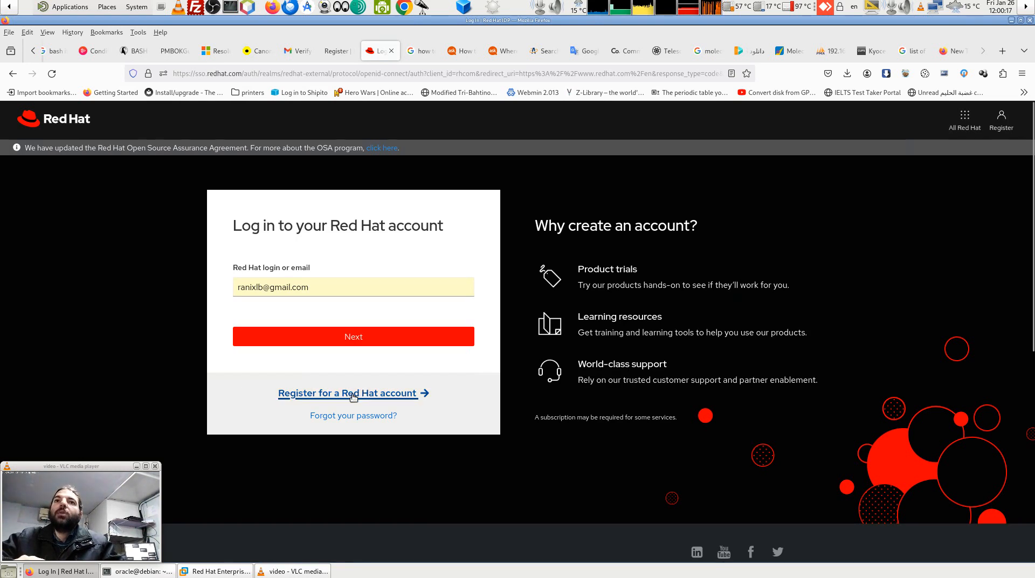
{"action": "mouse_move", "coordinate": [354, 397]}
{"action": "left_mouse_down"}
{"action": "mouse_move", "coordinate": [305, 290]}
{"action": "mouse_move", "coordinate": [310, 376]}
{"action": "mouse_move", "coordinate": [368, 388]}
{"action": "left_mouse_up"}
{"action": "left_click", "coordinate": [372, 399]}
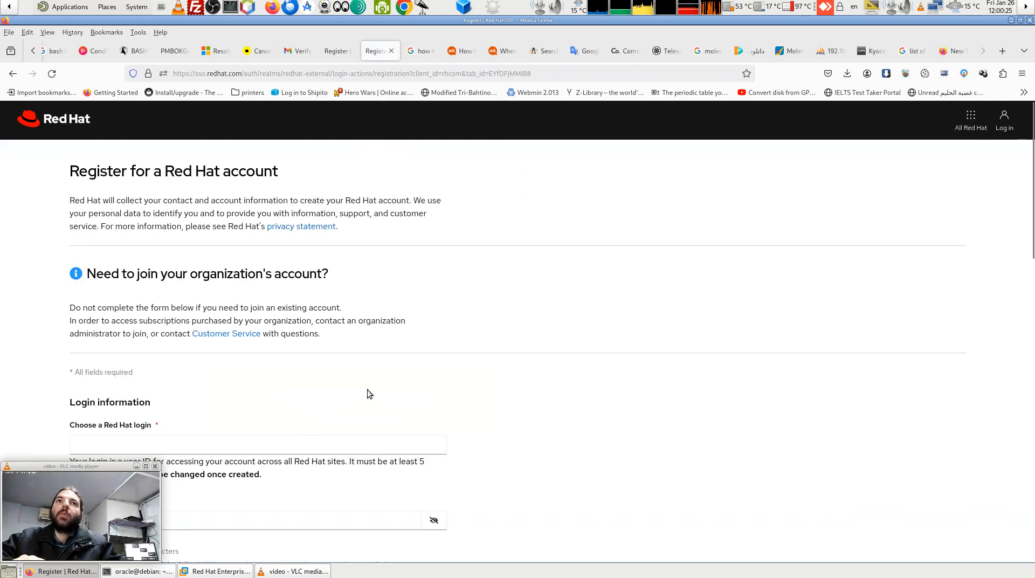
{"action": "scroll", "coordinate": [361, 347], "scroll_direction": "down", "scroll_amount": 10}
{"action": "scroll", "coordinate": [361, 346], "scroll_direction": "up", "scroll_amount": 4}
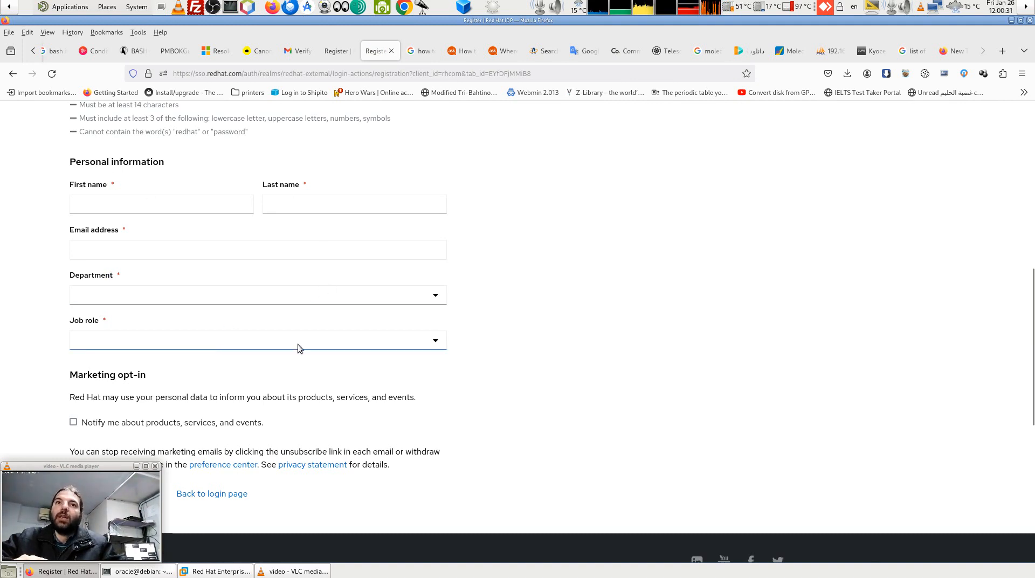
{"action": "scroll", "coordinate": [397, 418], "scroll_direction": "down", "scroll_amount": 5}
{"action": "scroll", "coordinate": [398, 418], "scroll_direction": "up", "scroll_amount": 7}
{"action": "scroll", "coordinate": [397, 419], "scroll_direction": "up", "scroll_amount": 7}
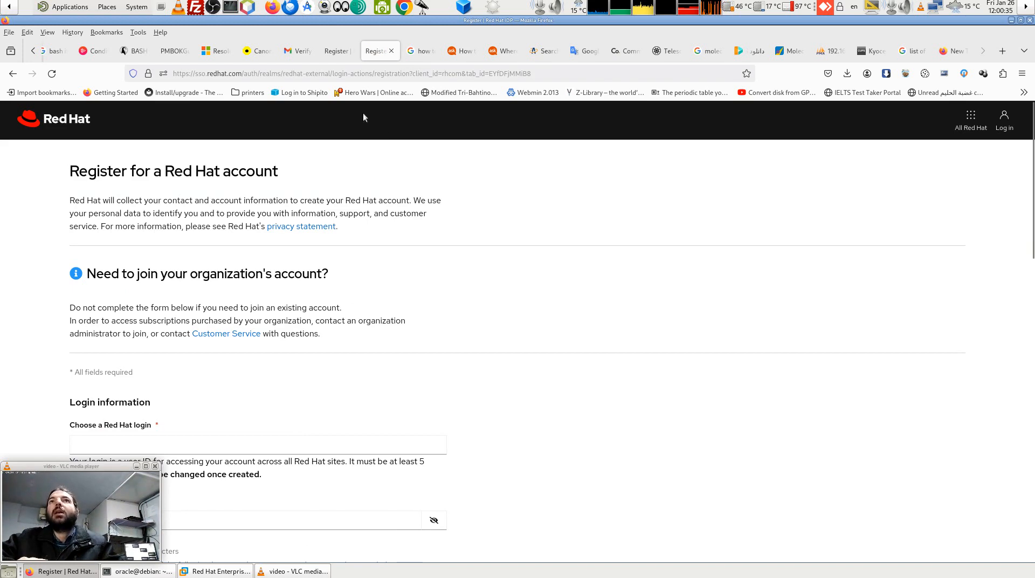
View the Red Hat verification email containing the 1-day e-mail verification link.
{"action": "left_click", "coordinate": [300, 54]}
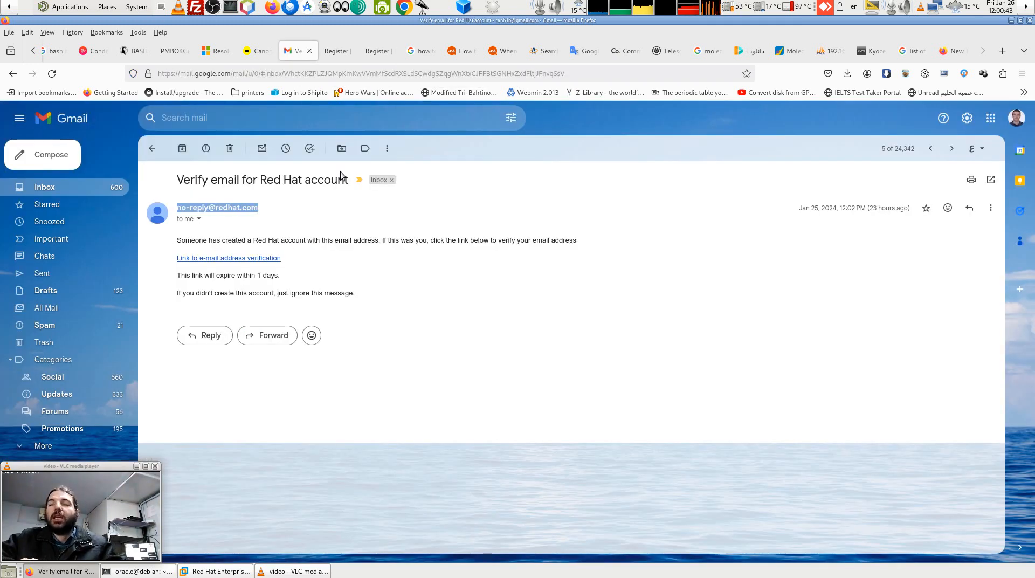
{"action": "left_click", "coordinate": [348, 222]}
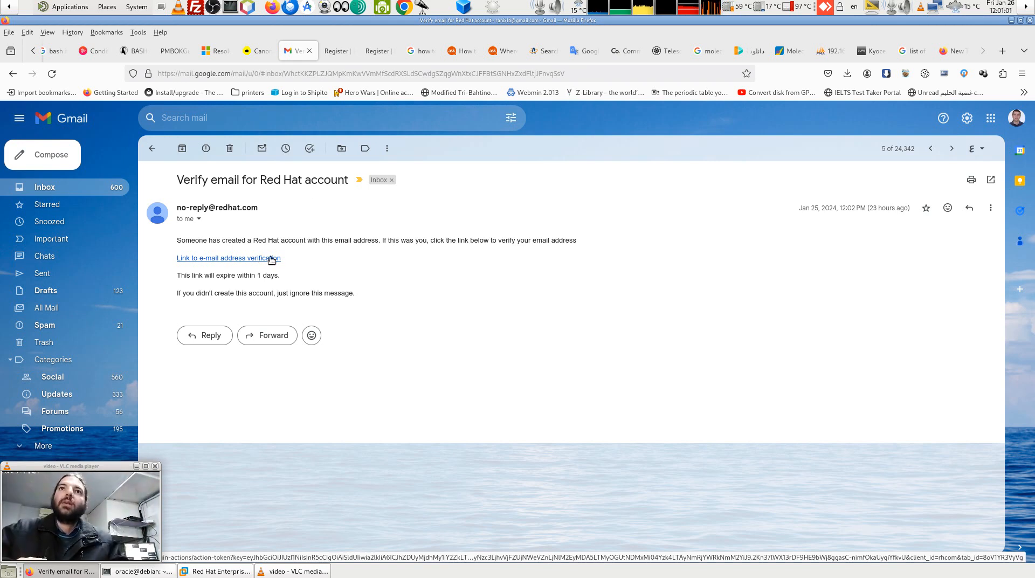
Close the duplicate Red Hat registration tab, keeping one registration page.
{"action": "left_click", "coordinate": [335, 54]}
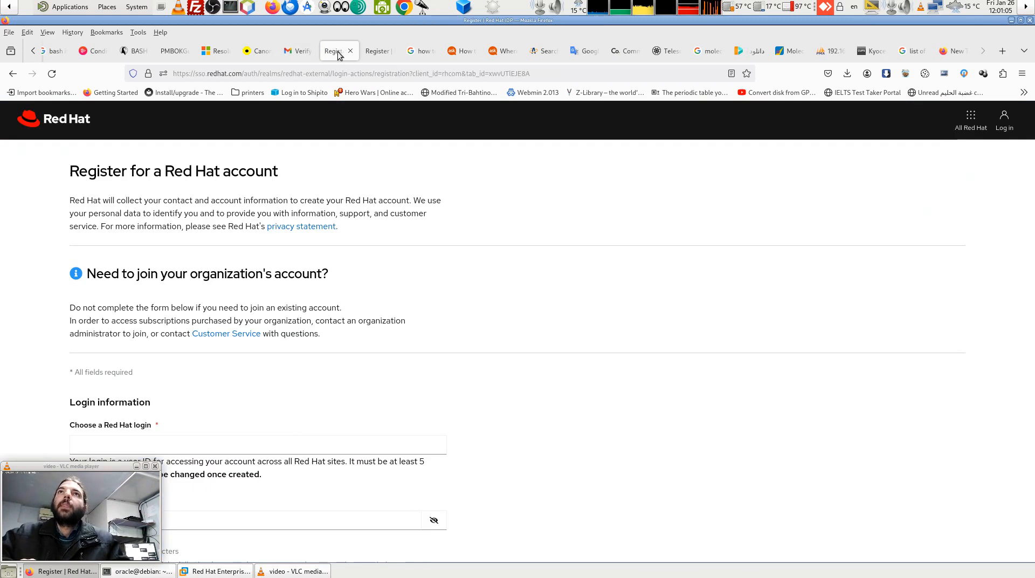
{"action": "left_click", "coordinate": [379, 54]}
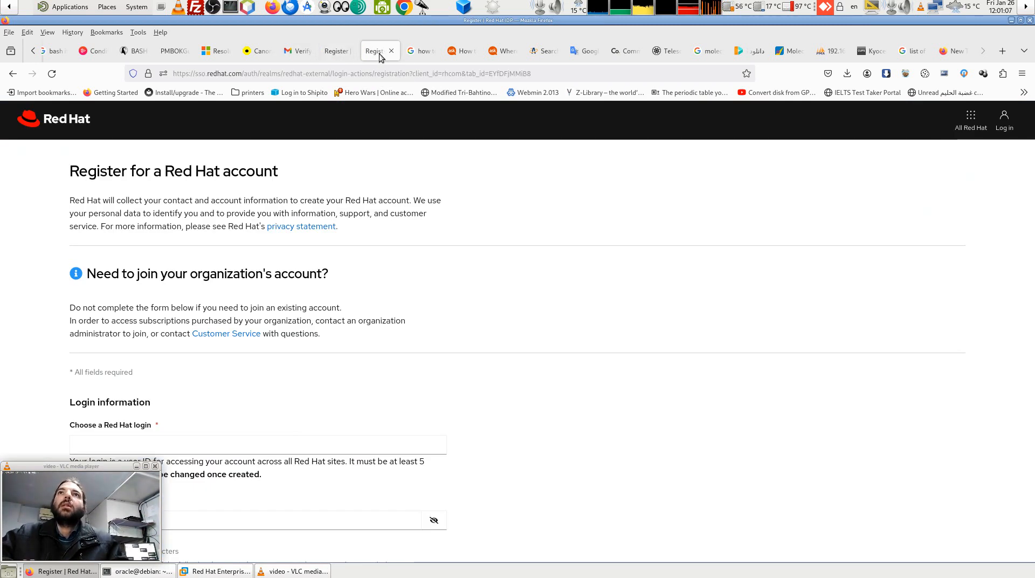
{"action": "left_click", "coordinate": [391, 51]}
{"action": "left_click", "coordinate": [338, 53]}
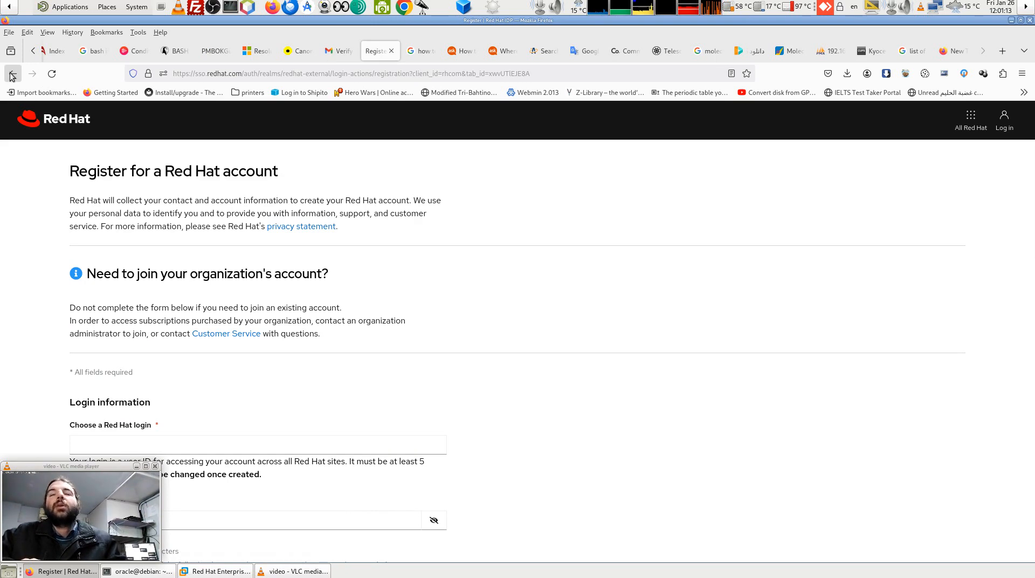
Log in to the Red Hat account using the saved password.
{"action": "left_click", "coordinate": [1008, 126]}
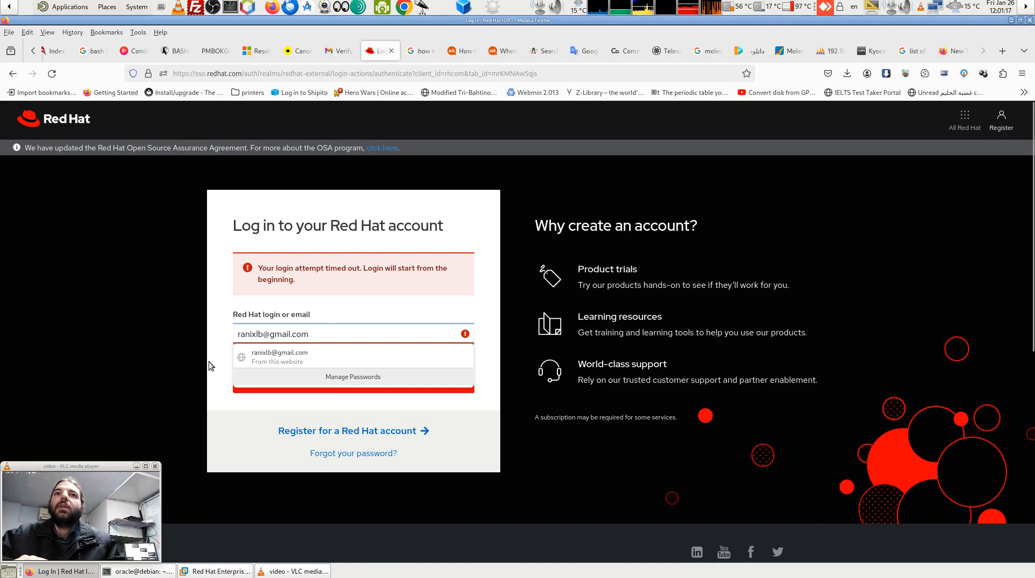
{"action": "left_click", "coordinate": [210, 366]}
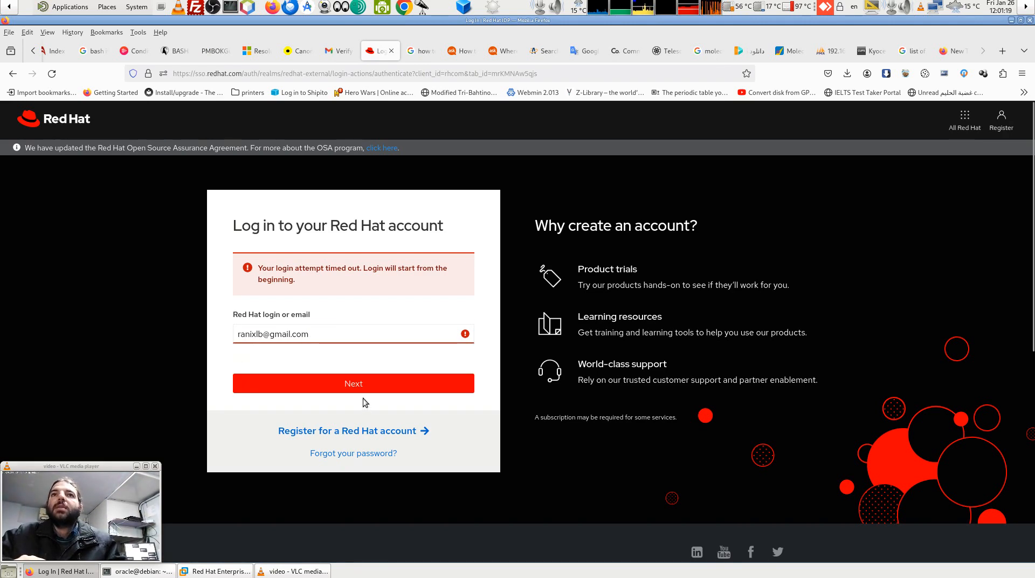
{"action": "left_click", "coordinate": [362, 388]}
{"action": "left_click", "coordinate": [303, 328]}
{"action": "left_click", "coordinate": [269, 348]}
{"action": "left_click", "coordinate": [349, 380]}
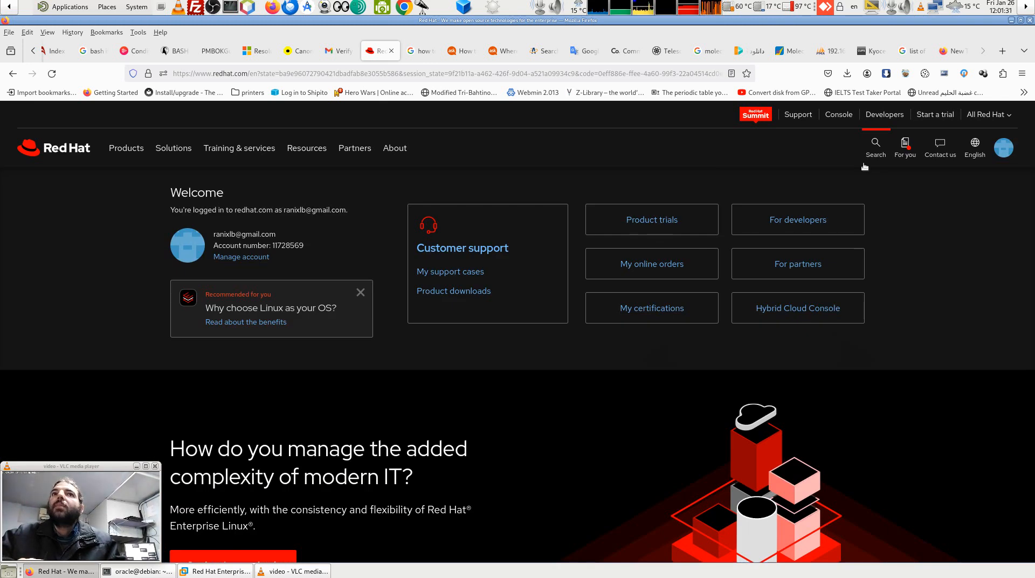
Choose 'Try it' for Red Hat Enterprise Linux Server under the featured no-cost product trials.
{"action": "left_click", "coordinate": [637, 222]}
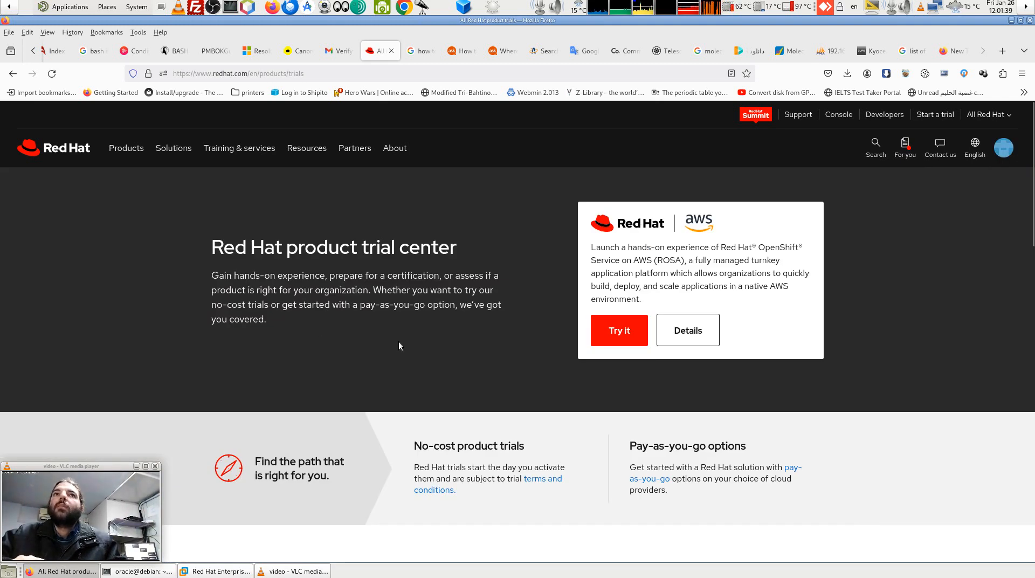
{"action": "scroll", "coordinate": [399, 341], "scroll_direction": "down", "scroll_amount": 8}
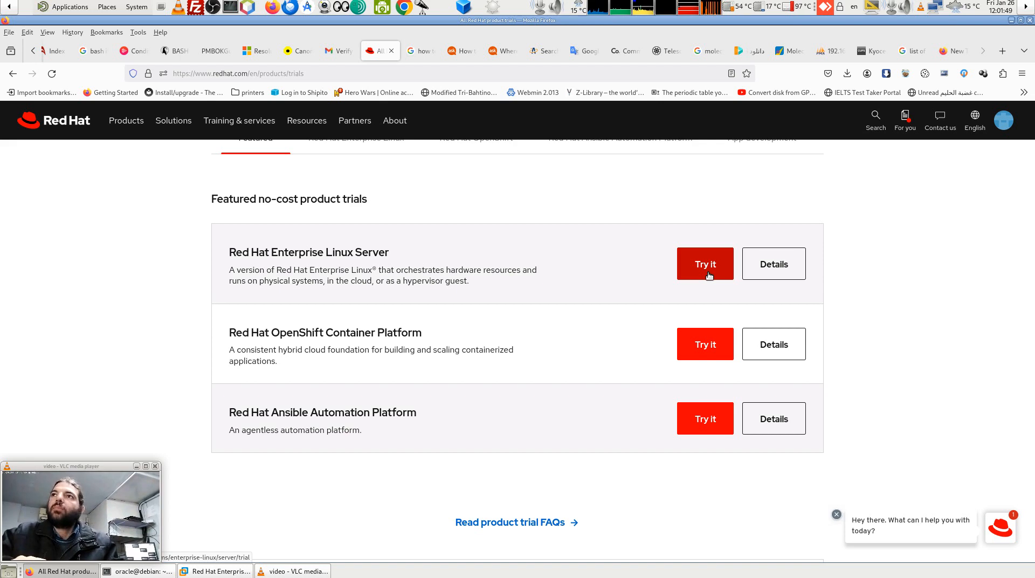
{"action": "left_click", "coordinate": [708, 275]}
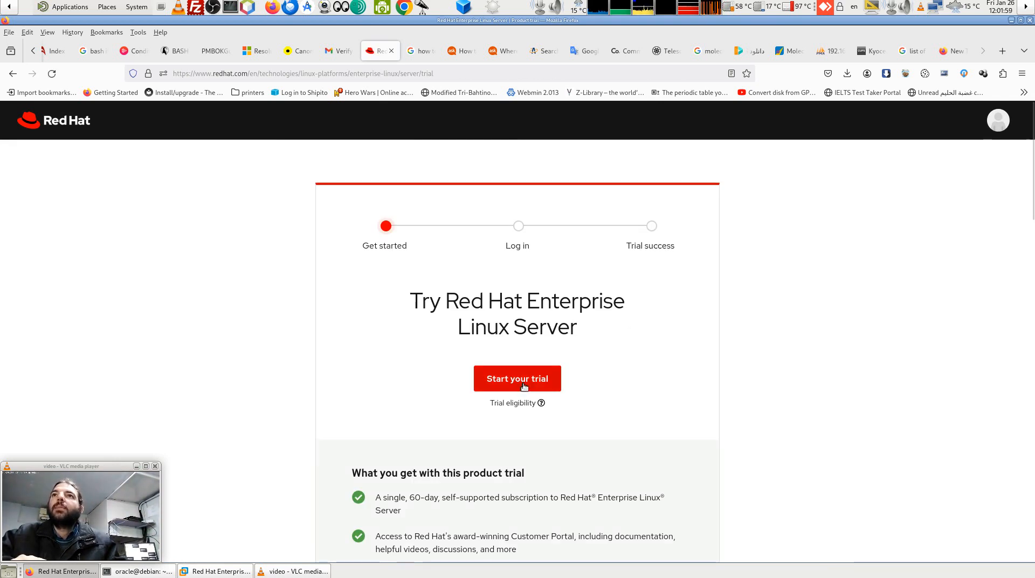
Start the RHEL Server trial, showing 32 days remaining, and dismiss the feedback survey.
{"action": "scroll", "coordinate": [522, 386], "scroll_direction": "down", "scroll_amount": 4}
{"action": "scroll", "coordinate": [523, 384], "scroll_direction": "up", "scroll_amount": 3}
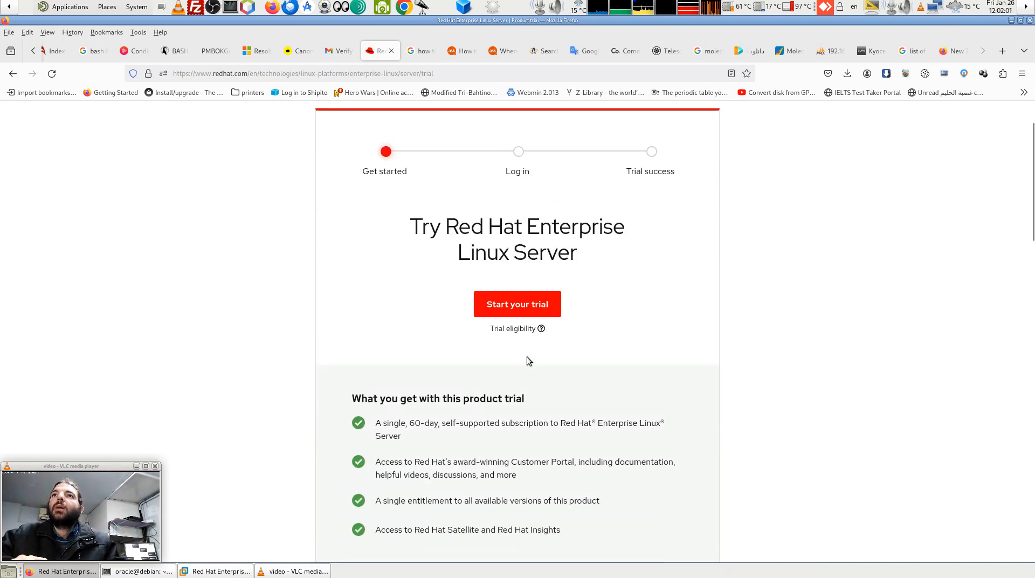
{"action": "left_click", "coordinate": [524, 308]}
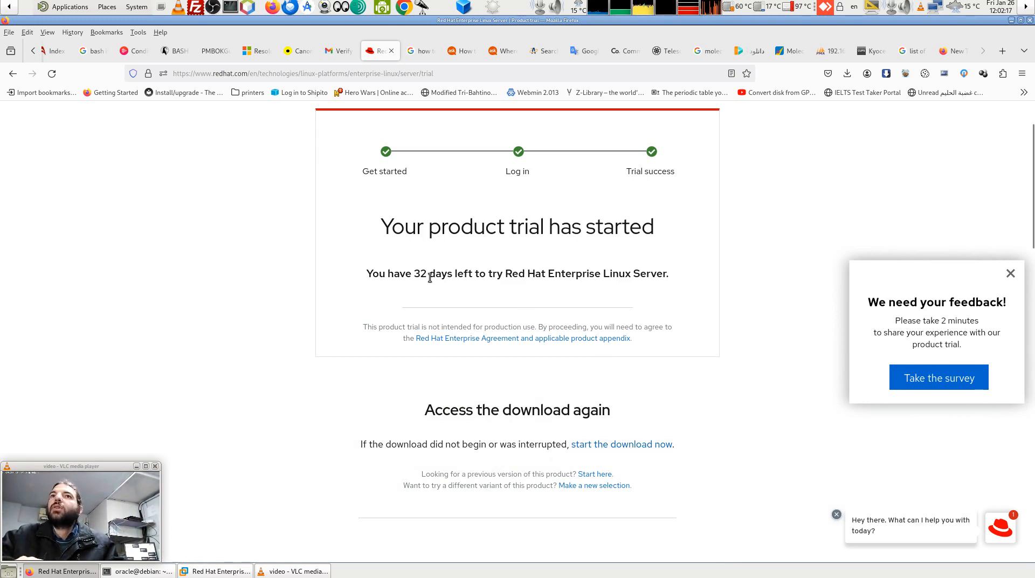
{"action": "left_click_drag", "start_coordinate": [416, 275], "coordinate": [411, 272]}
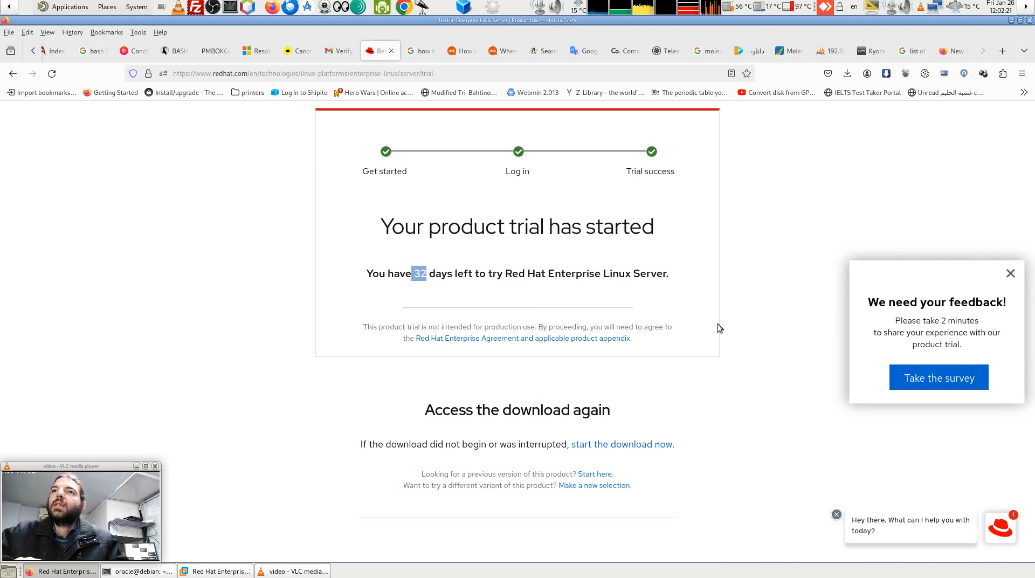
{"action": "left_click", "coordinate": [731, 315]}
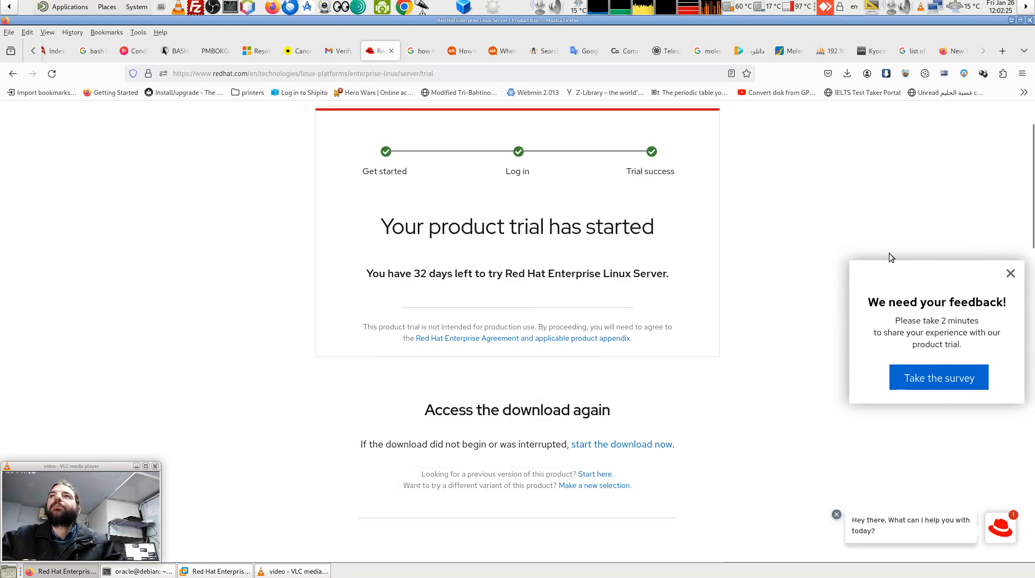
{"action": "left_click", "coordinate": [1011, 274]}
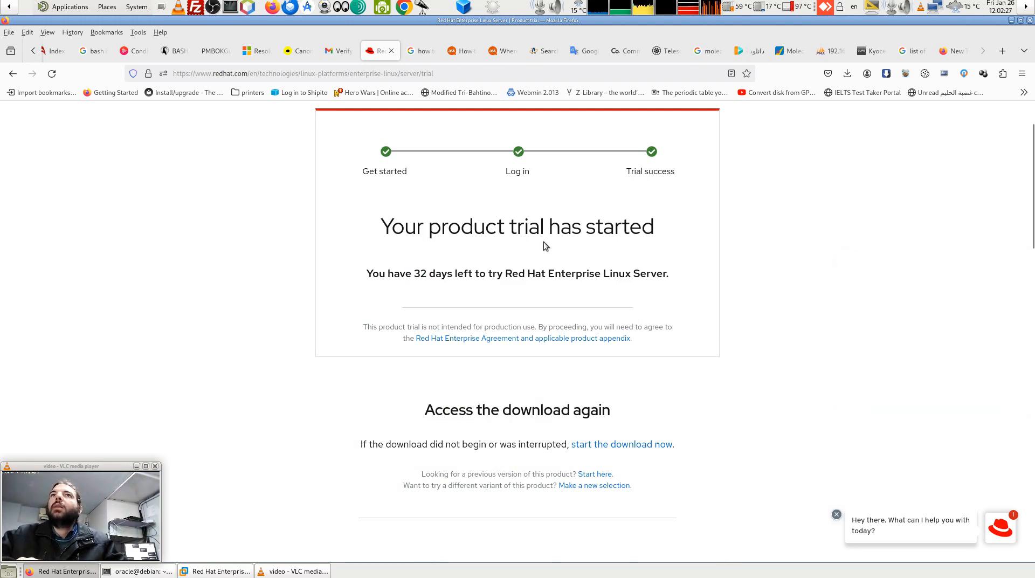
{"action": "scroll", "coordinate": [539, 238], "scroll_direction": "up", "scroll_amount": 2}
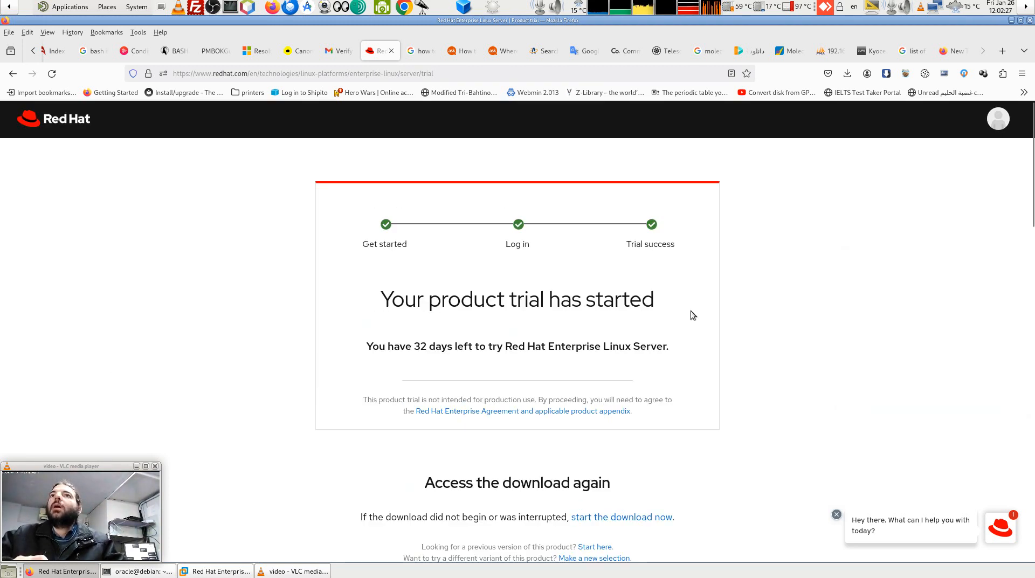
Log out of the Red Hat account and bring VMware Workstation to the front.
{"action": "left_click", "coordinate": [1000, 123]}
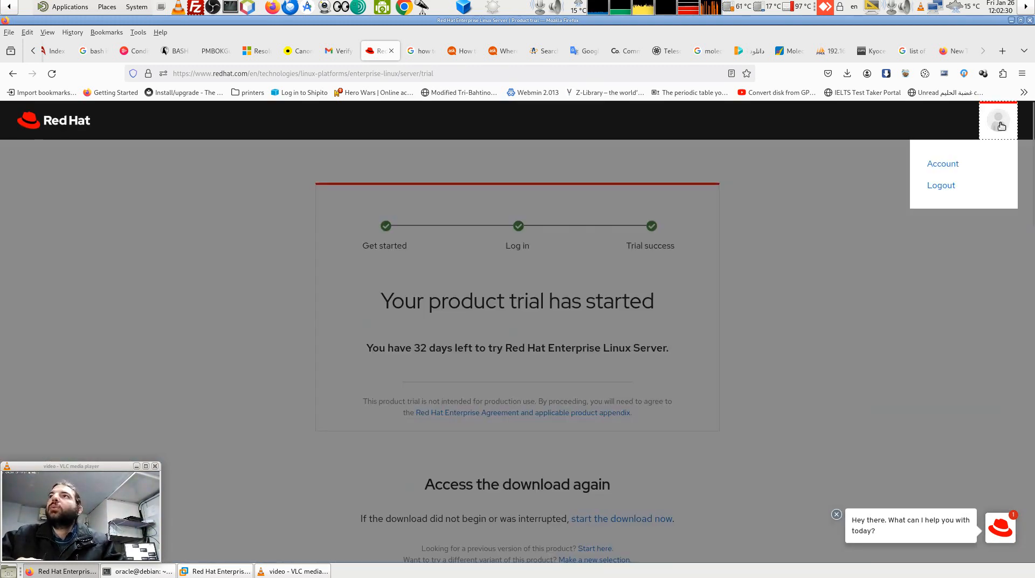
{"action": "left_click", "coordinate": [941, 186]}
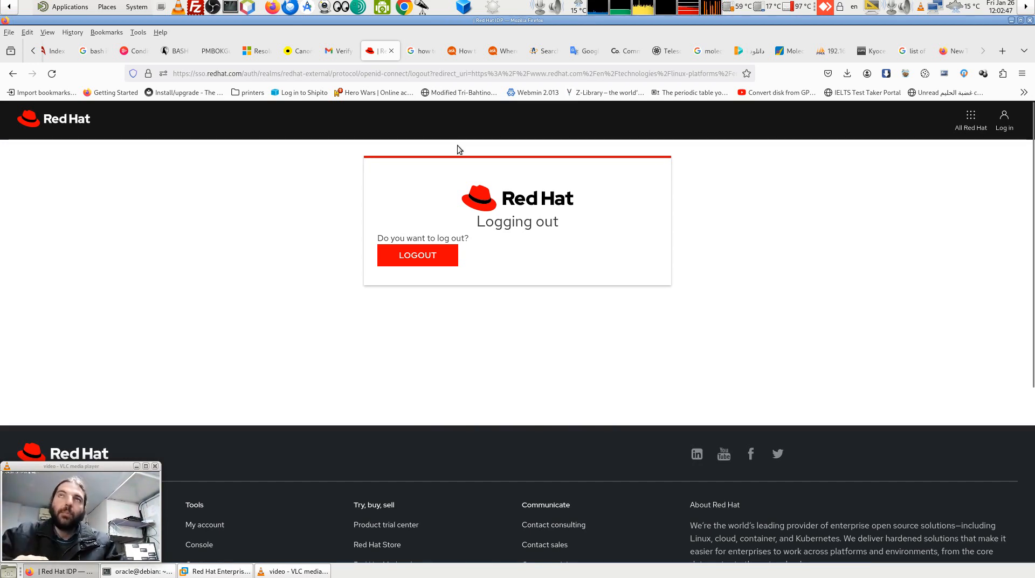
{"action": "mouse_move", "coordinate": [196, 575]}
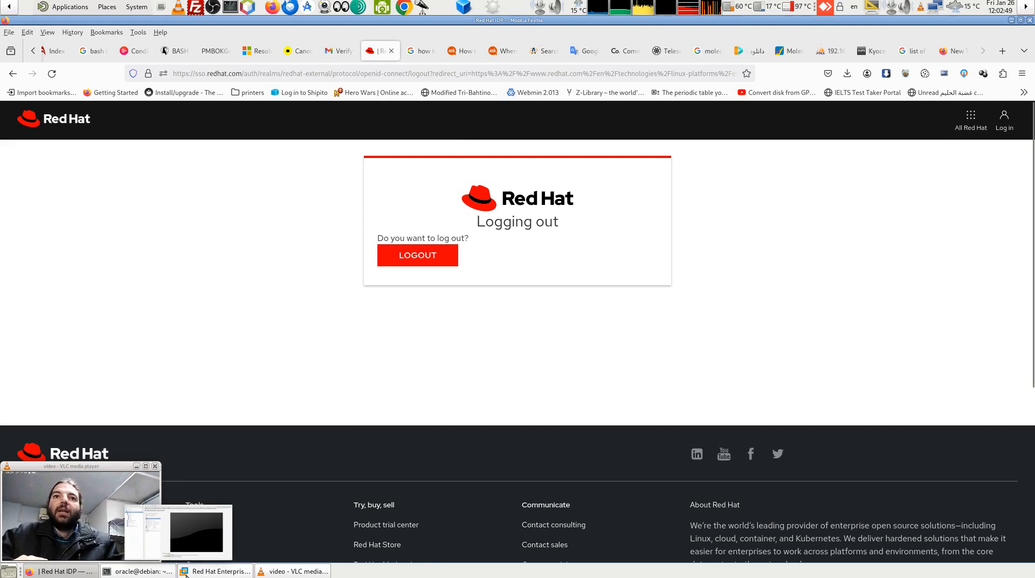
{"action": "left_click", "coordinate": [195, 574]}
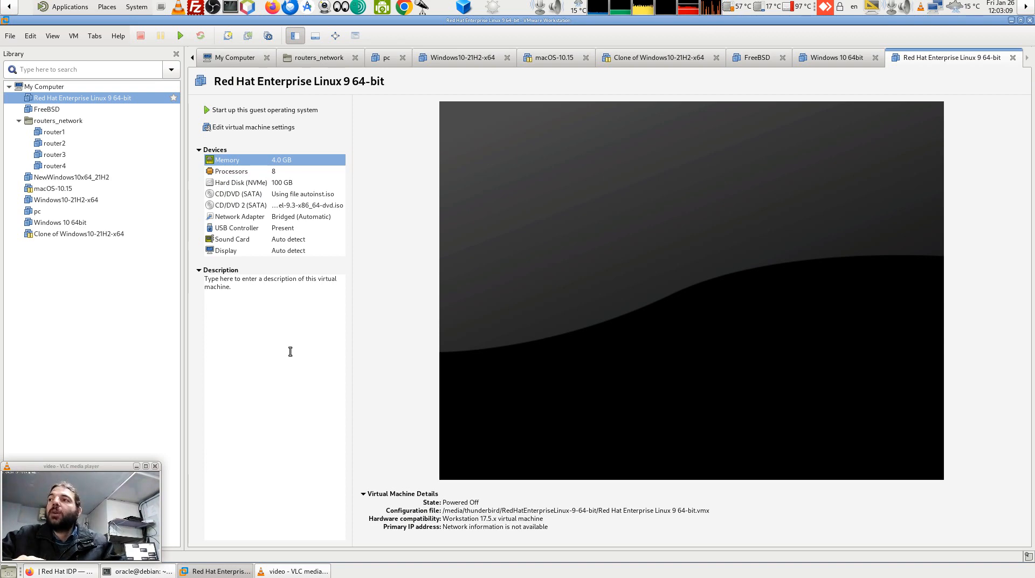
{"action": "left_click", "coordinate": [278, 170]}
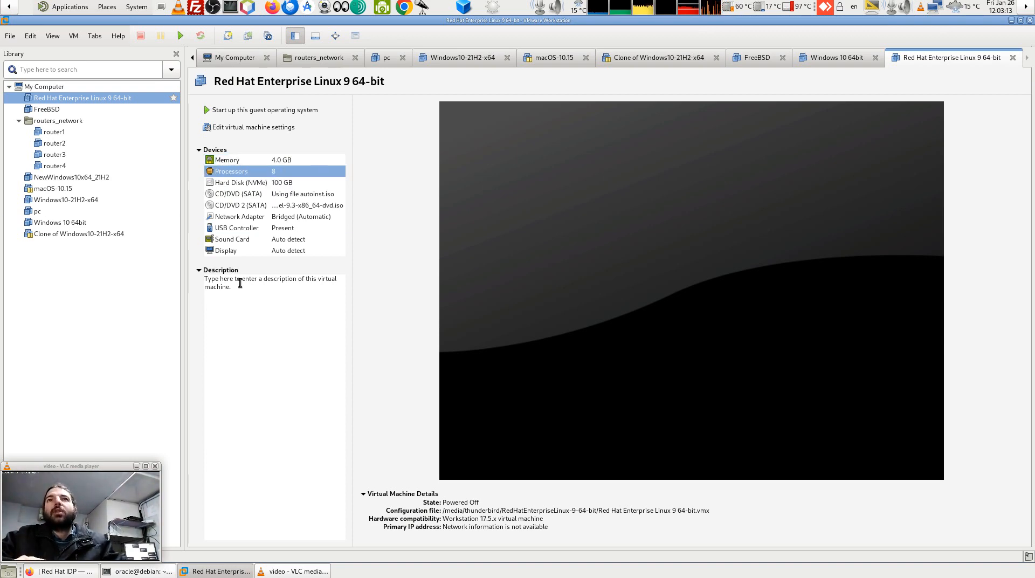
{"action": "left_click", "coordinate": [285, 183]}
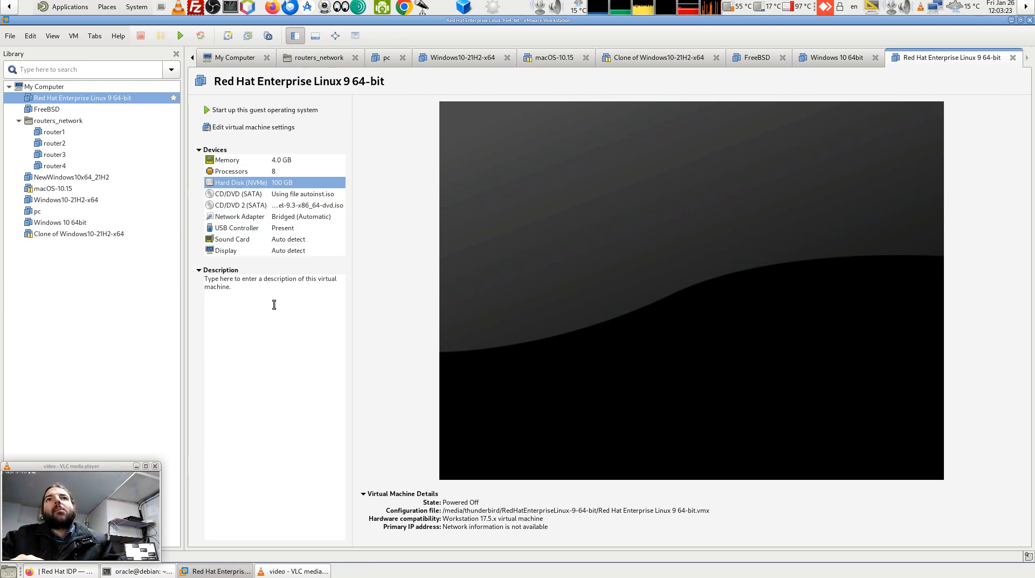
{"action": "left_click", "coordinate": [281, 208]}
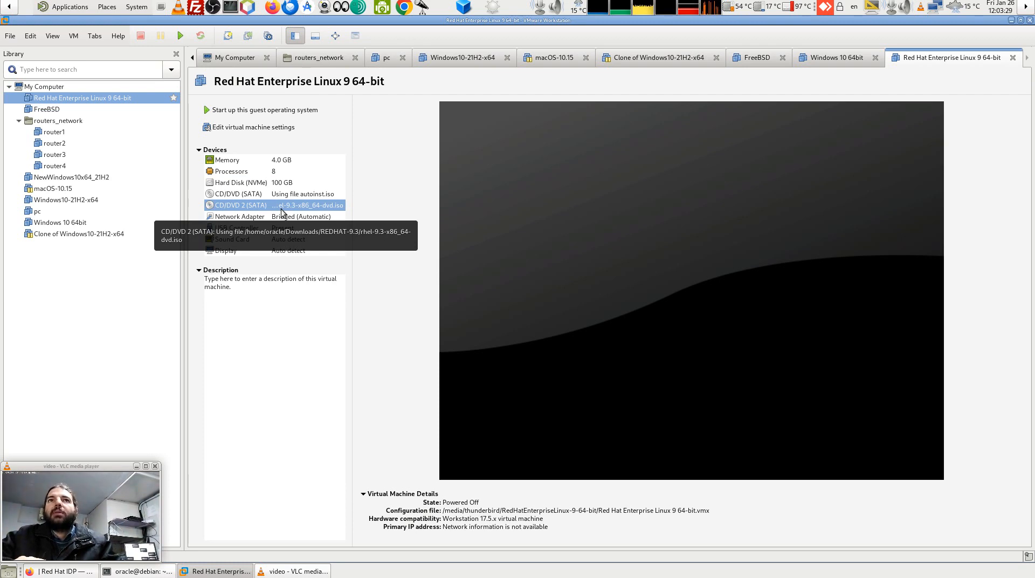
{"action": "left_click", "coordinate": [234, 400]}
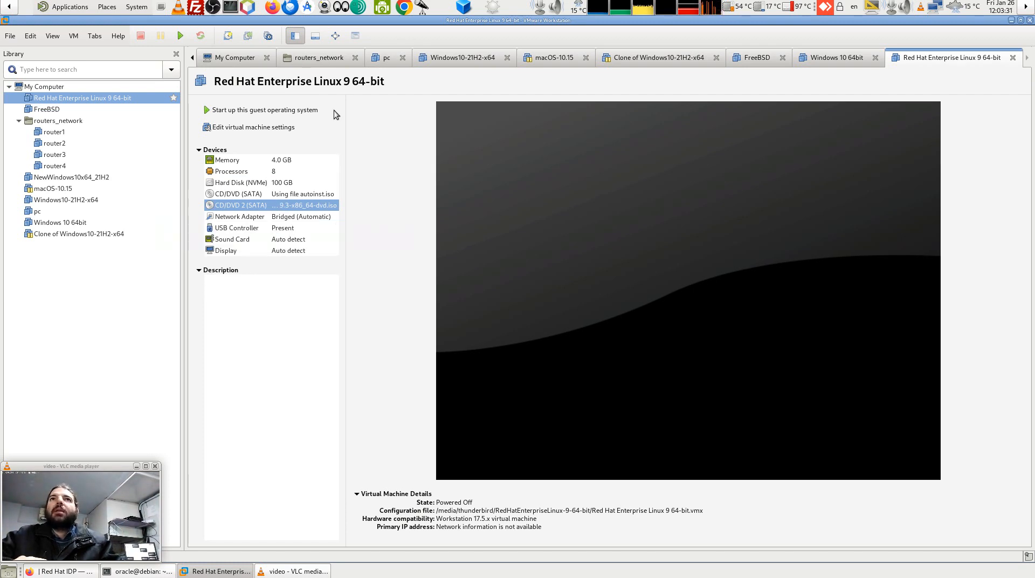
Power on the RHEL 9 VM and halt the GRUB countdown on the RHEL 9.3 menu.
{"action": "left_click", "coordinate": [181, 36]}
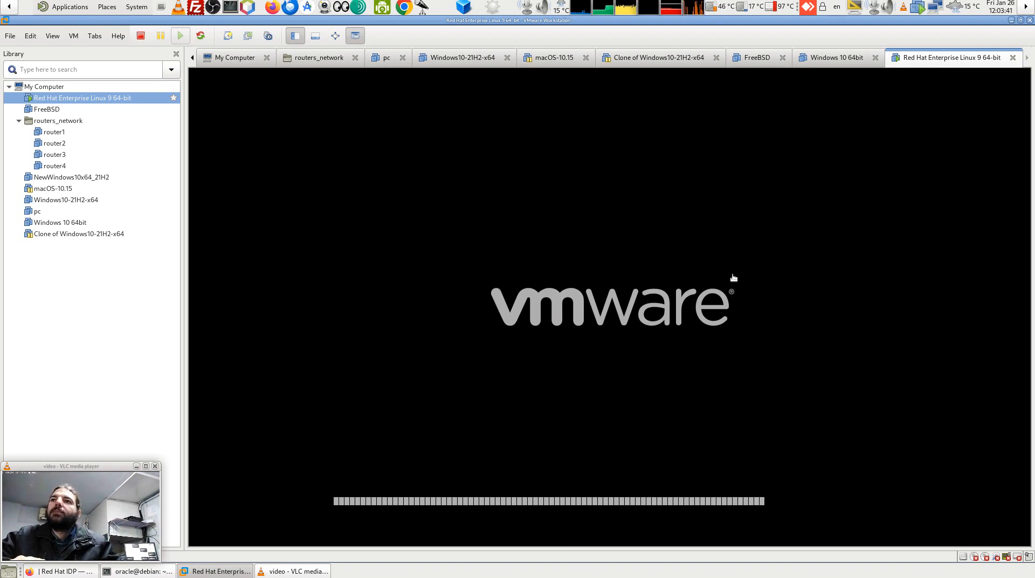
{"action": "left_click", "coordinate": [585, 292]}
{"action": "key", "text": "Down"}
{"action": "key", "text": "Up"}
{"action": "key", "text": "Up"}
{"action": "key", "text": "Down"}
{"action": "key", "text": "Down"}
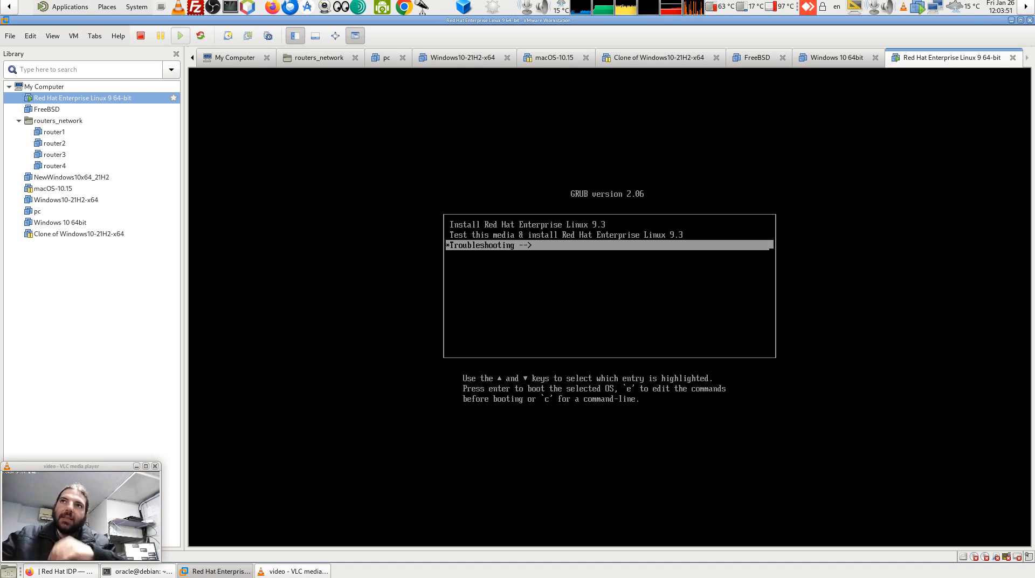
{"action": "key", "text": "Return"}
{"action": "key", "text": "Down"}
{"action": "key", "text": "Up"}
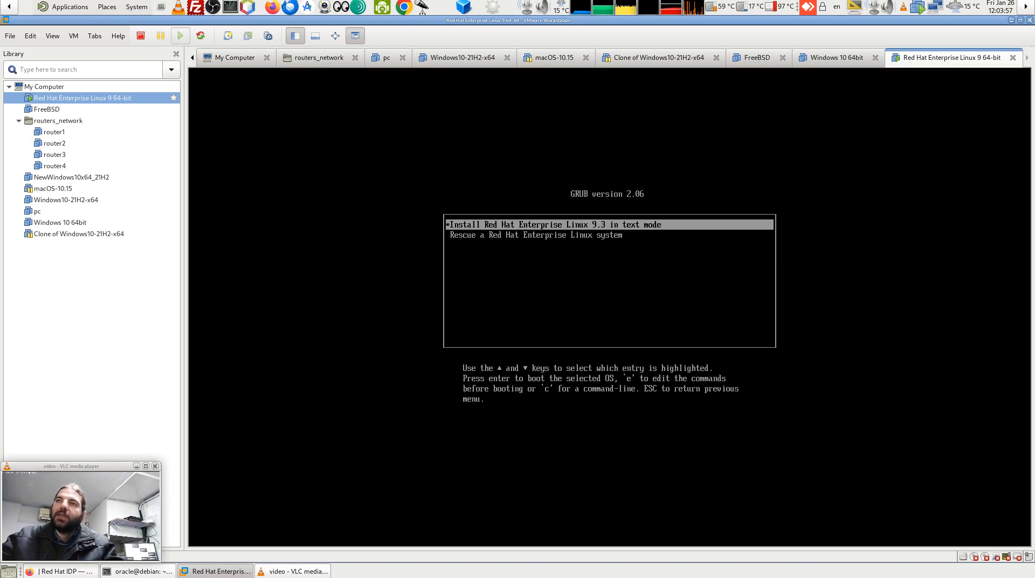
{"action": "key", "text": "Down"}
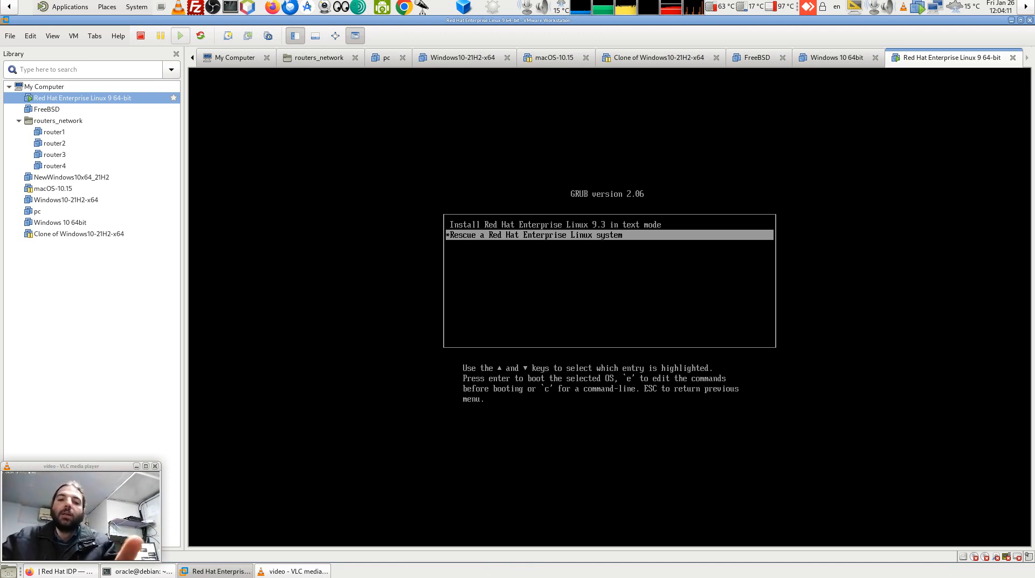
{"action": "key", "text": "Escape"}
{"action": "key", "text": "Up"}
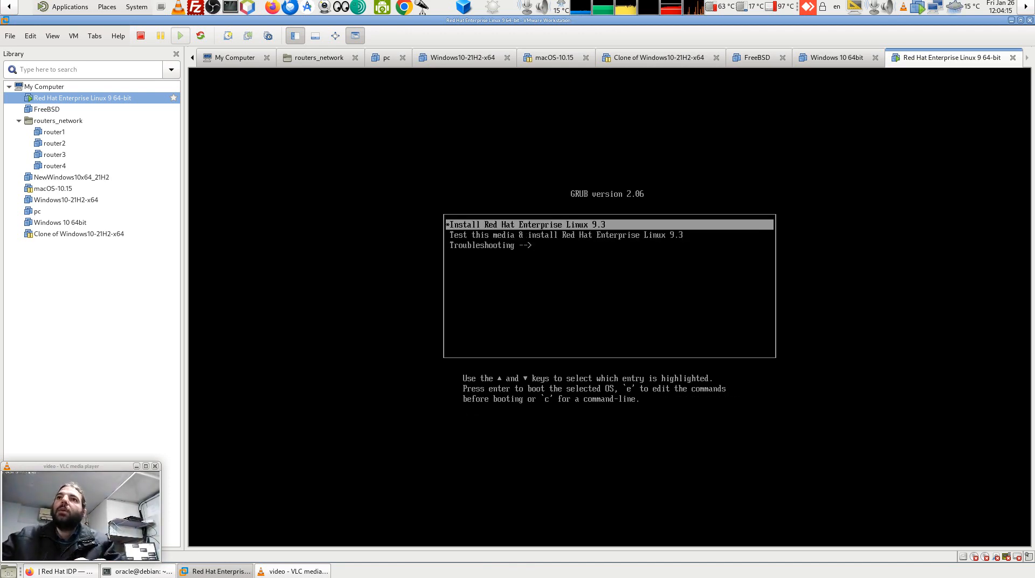
{"action": "key", "text": "Down"}
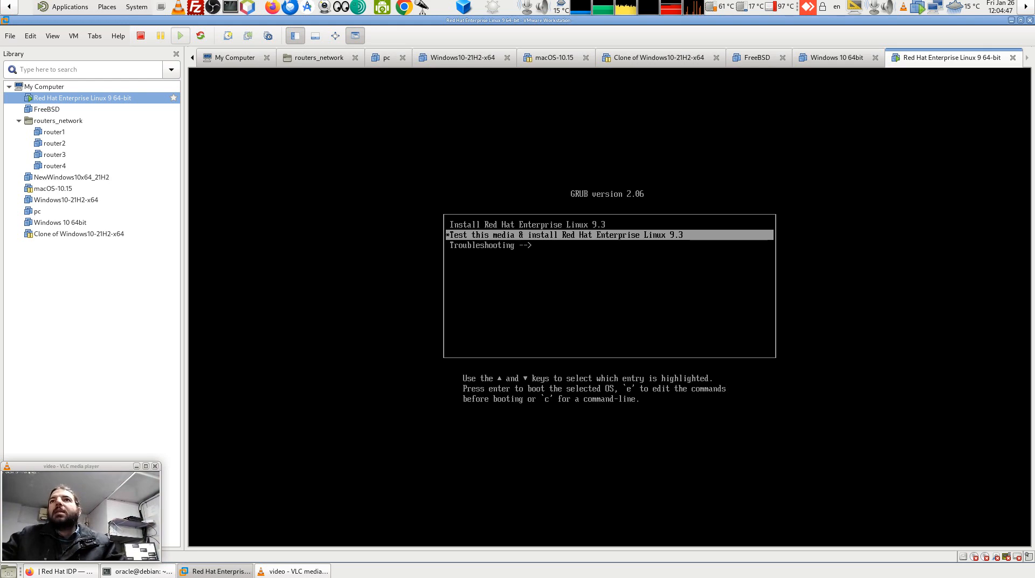
{"action": "key", "text": "Up"}
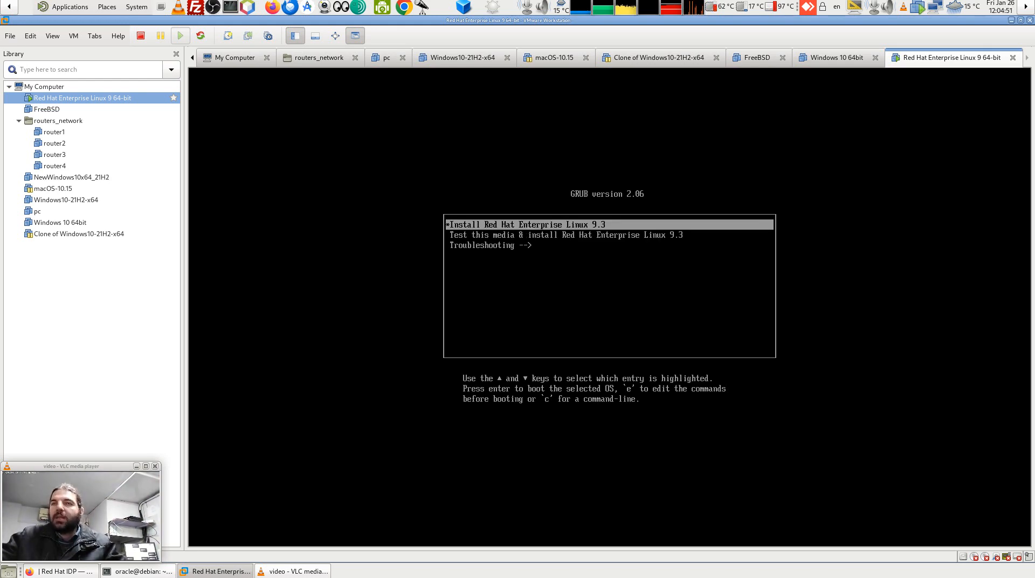
Boot 'Install Red Hat Enterprise Linux 9.3' and accept English (United States) as the installer language.
{"action": "key", "text": "Return"}
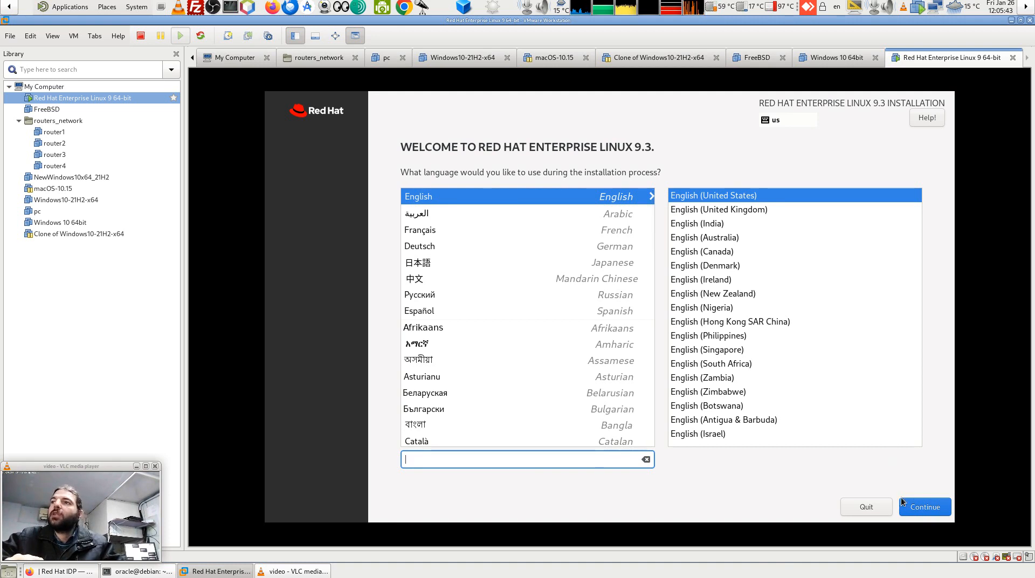
{"action": "left_click", "coordinate": [926, 508]}
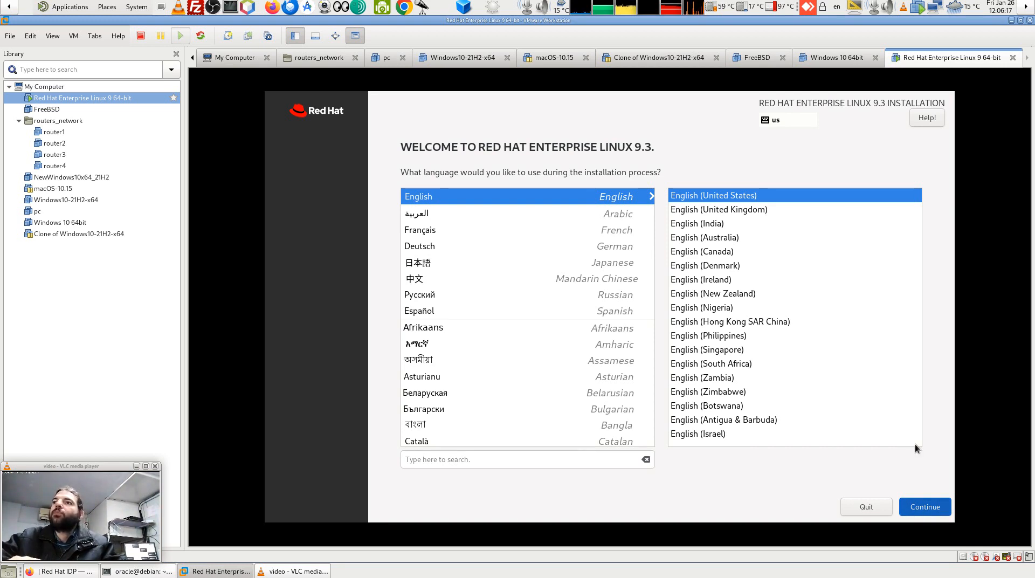
{"action": "left_click", "coordinate": [937, 501]}
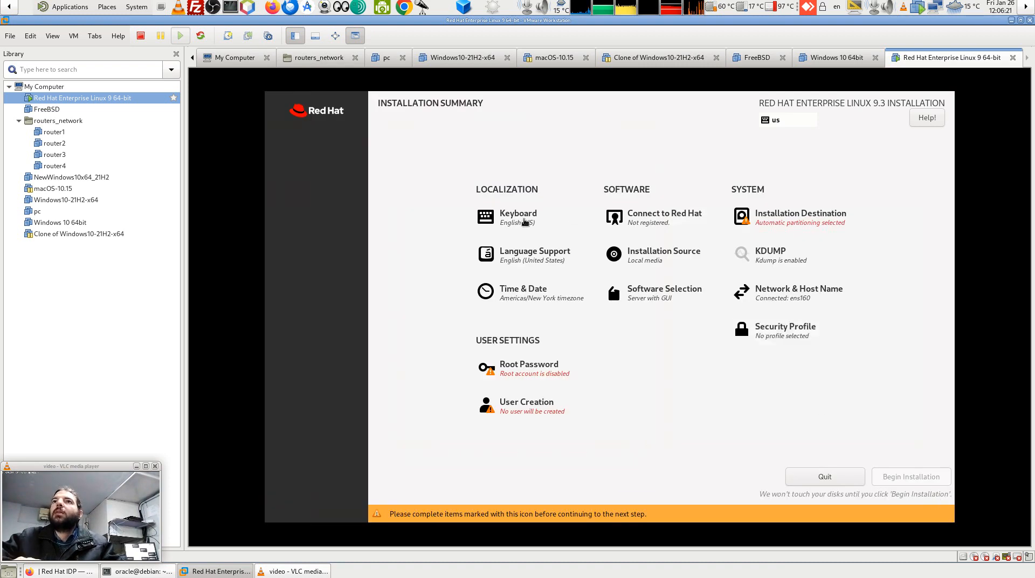
{"action": "left_click", "coordinate": [524, 221]}
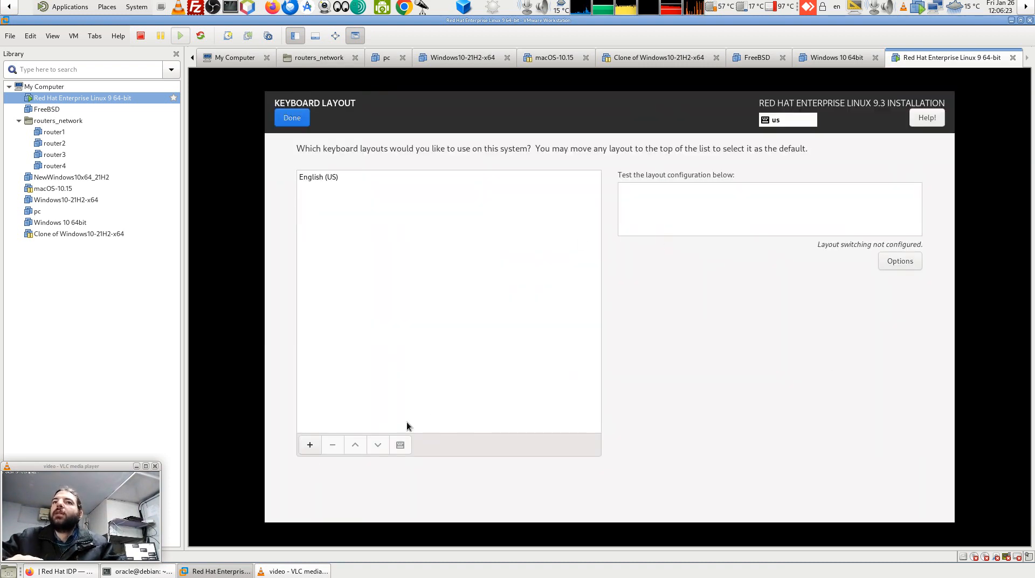
Add Arabic as a second keyboard layout, with Alt+Shift switching between layouts.
{"action": "left_click", "coordinate": [309, 445]}
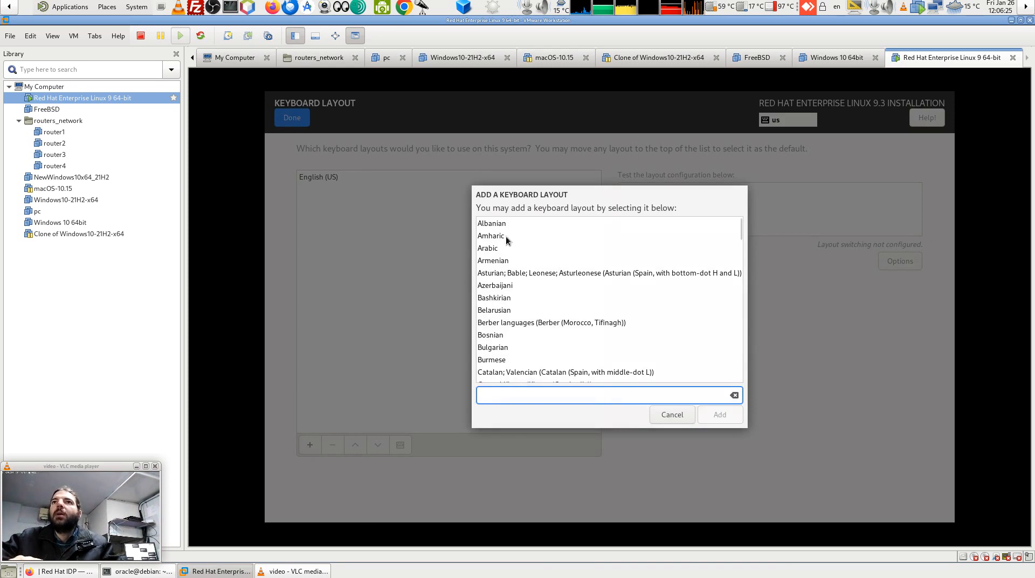
{"action": "left_click", "coordinate": [493, 247]}
{"action": "left_click", "coordinate": [710, 415]}
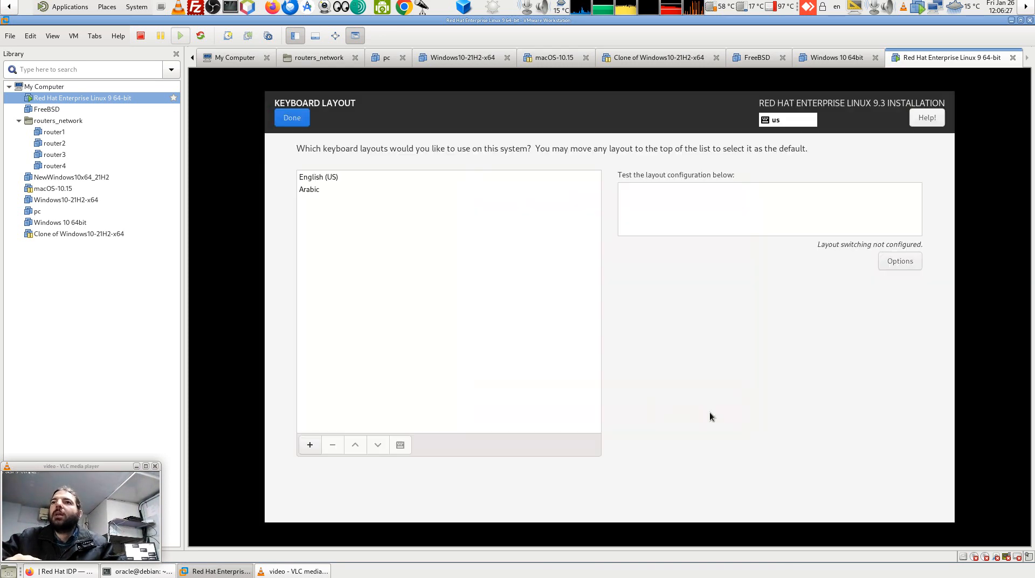
{"action": "left_click", "coordinate": [903, 262]}
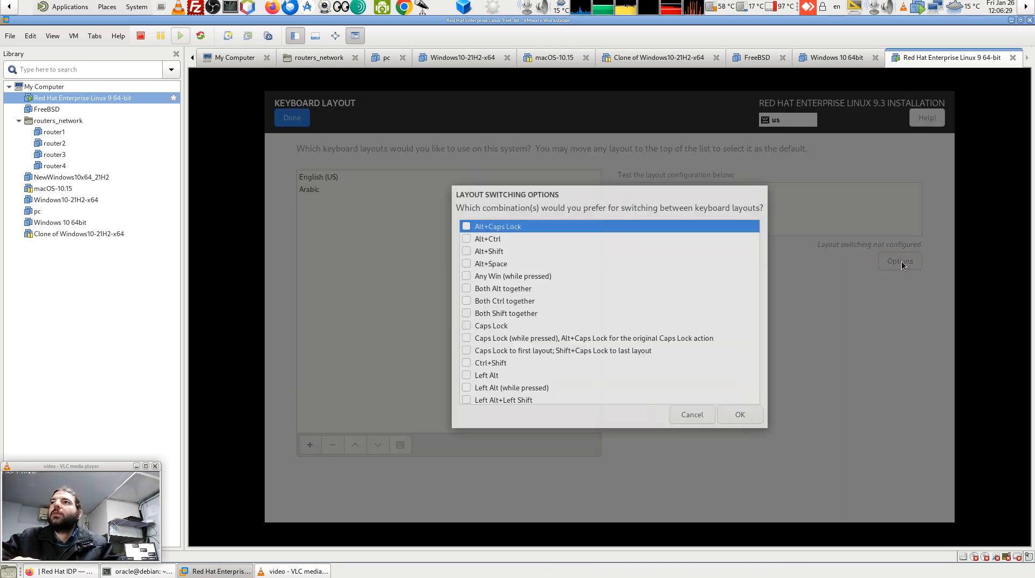
{"action": "left_click", "coordinate": [467, 252]}
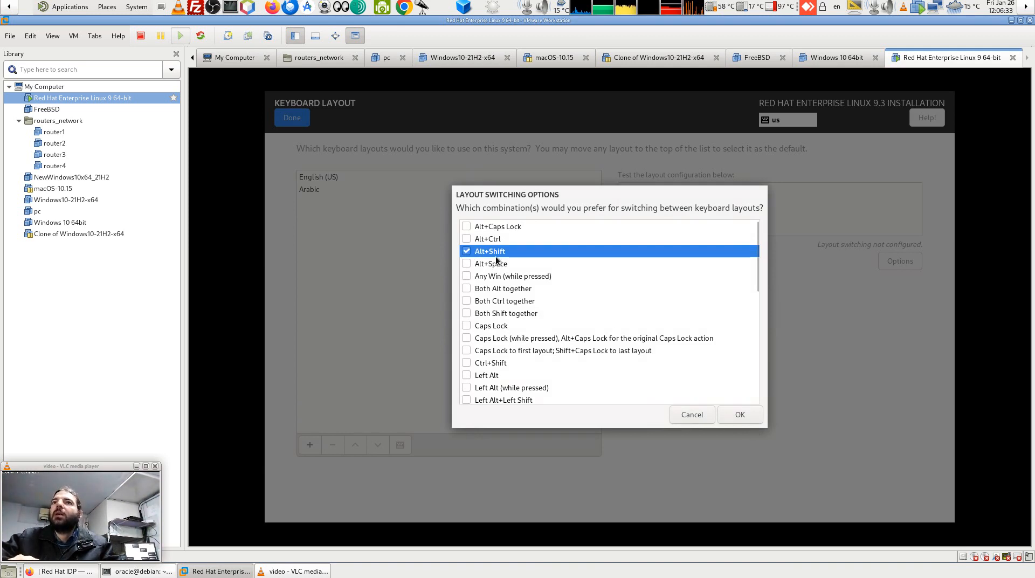
{"action": "left_click", "coordinate": [753, 417]}
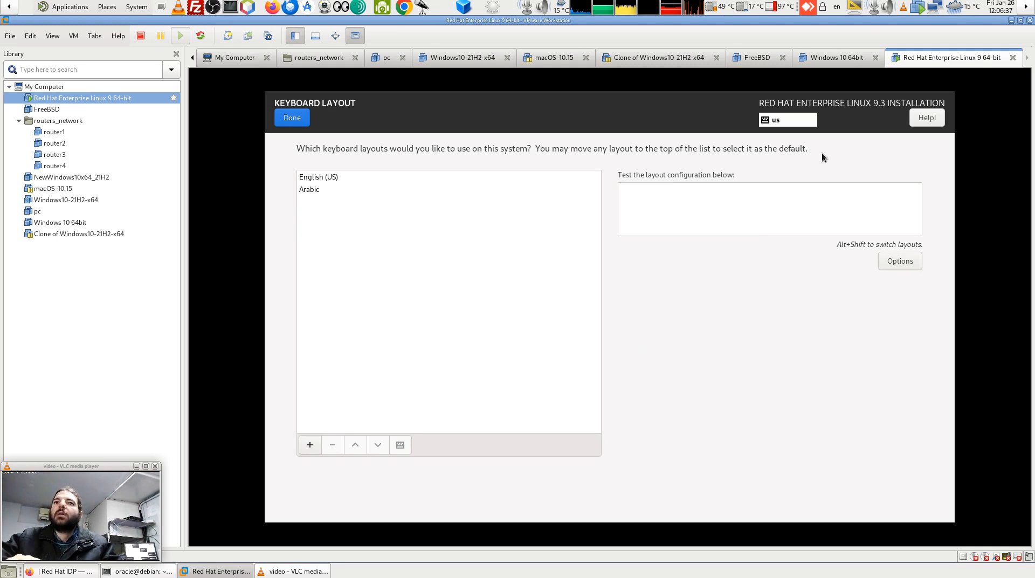
{"action": "left_click", "coordinate": [305, 120]}
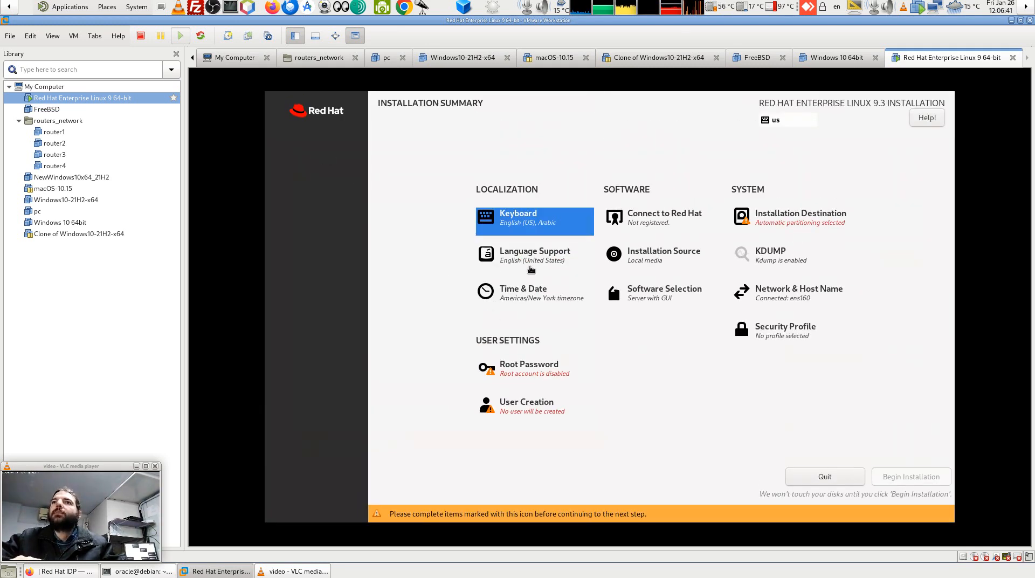
Add the Arabic (Lebanon) locale to language support alongside English (United States).
{"action": "left_click", "coordinate": [535, 262]}
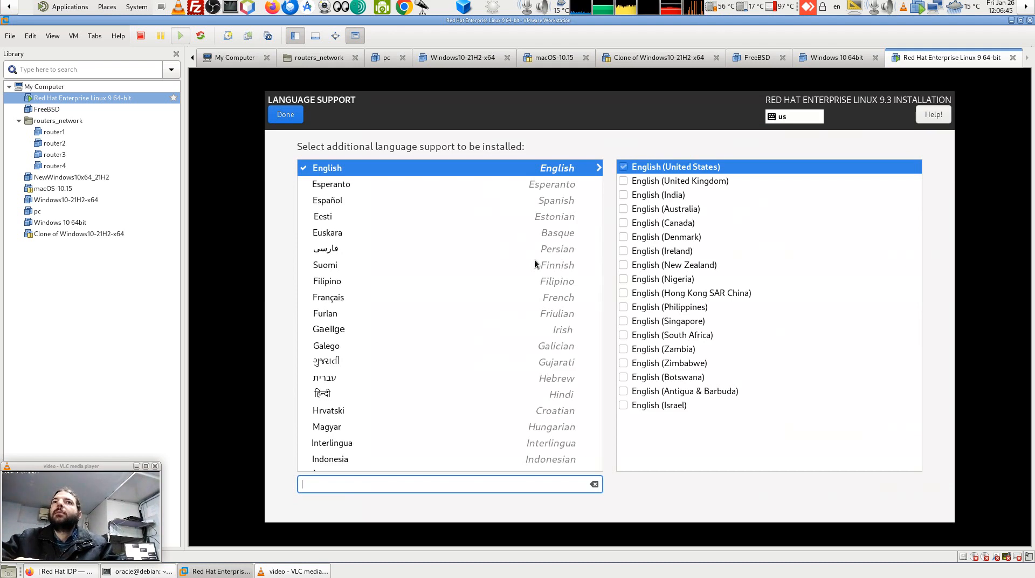
{"action": "left_click", "coordinate": [285, 115]}
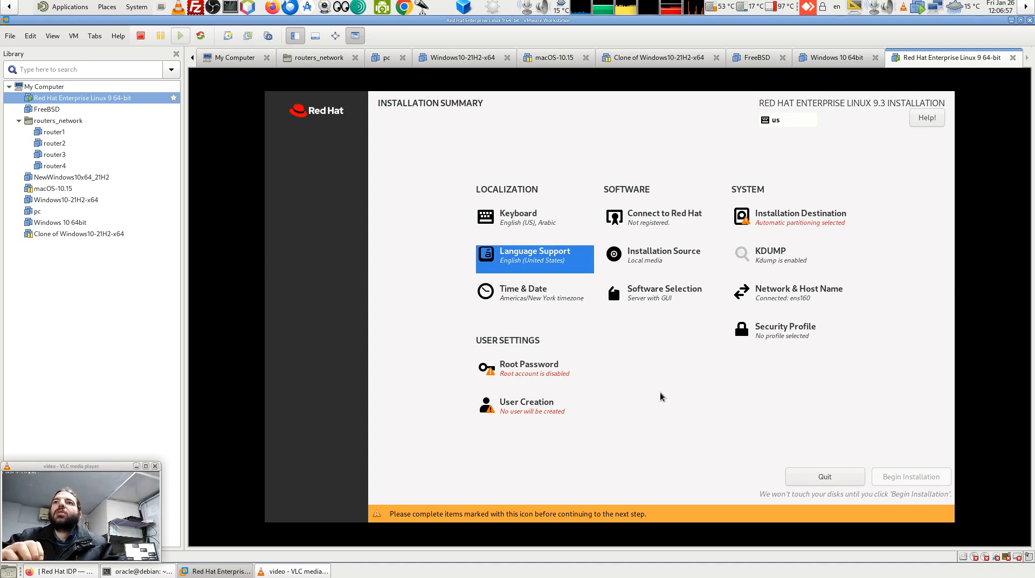
{"action": "left_click", "coordinate": [526, 258]}
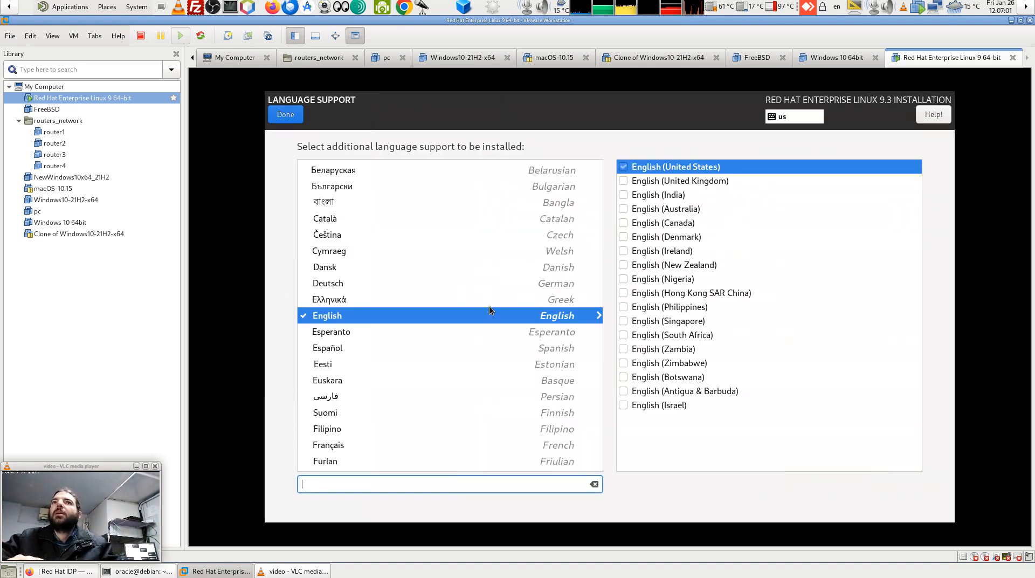
{"action": "scroll", "coordinate": [508, 329], "scroll_direction": "up", "scroll_amount": 3}
{"action": "left_click", "coordinate": [319, 201]}
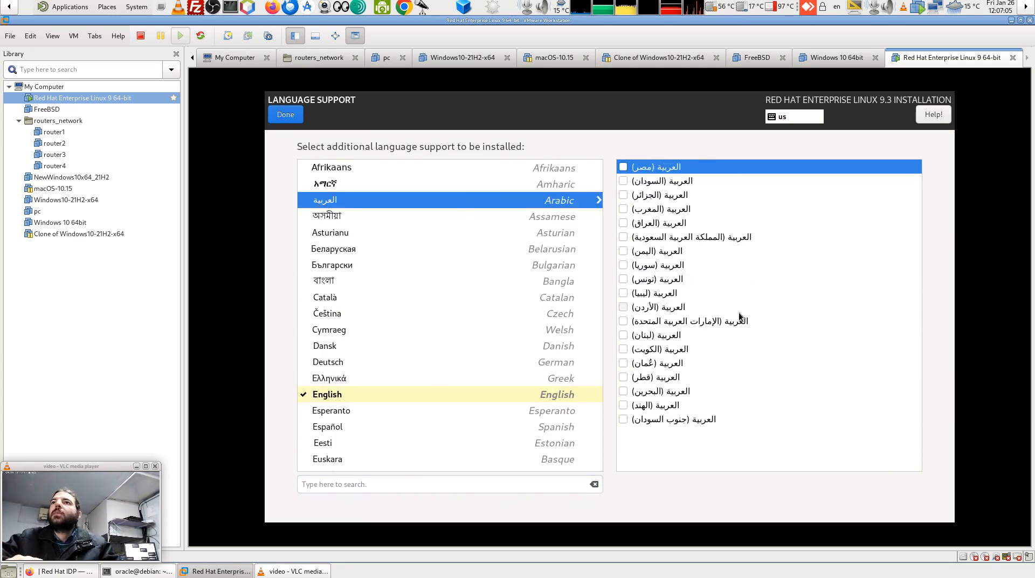
{"action": "left_click", "coordinate": [623, 336]}
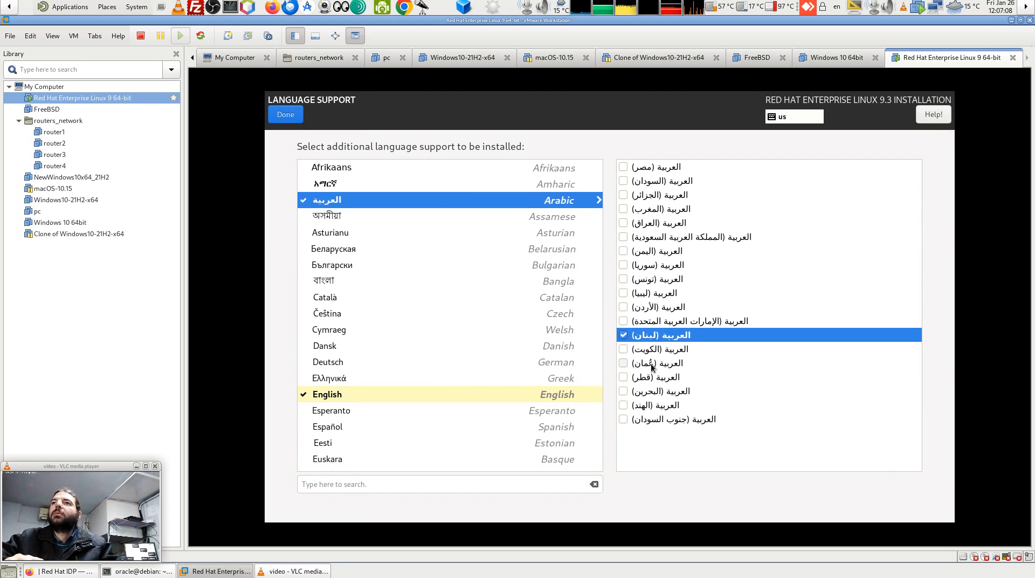
{"action": "left_click", "coordinate": [297, 119]}
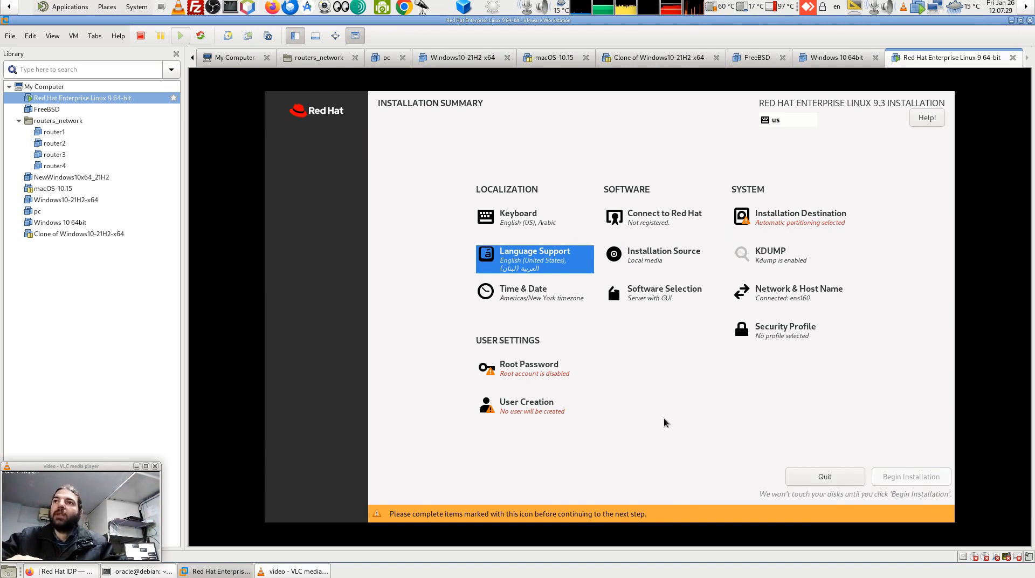
Set and confirm a short root password, allow root SSH login with password, and accept the weak-password warning.
{"action": "left_click", "coordinate": [535, 372]}
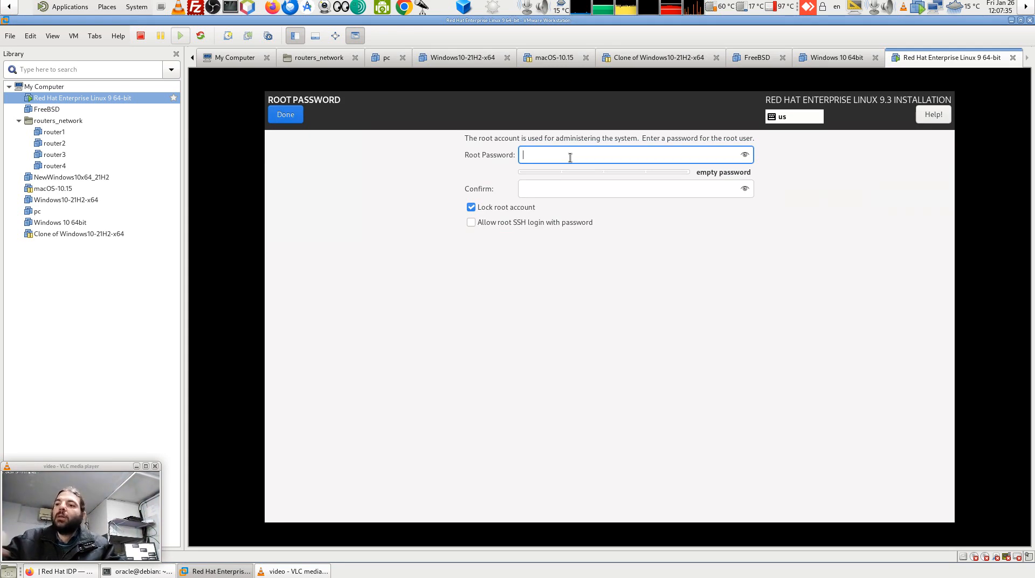
{"action": "type", "text": "•"}
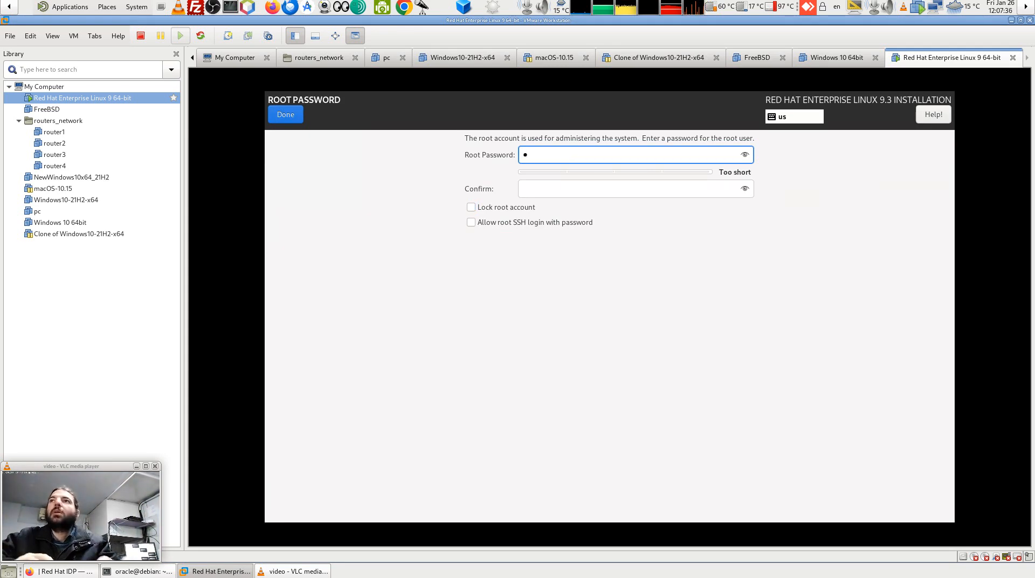
{"action": "left_click", "coordinate": [527, 189]}
{"action": "type", "text": "•"}
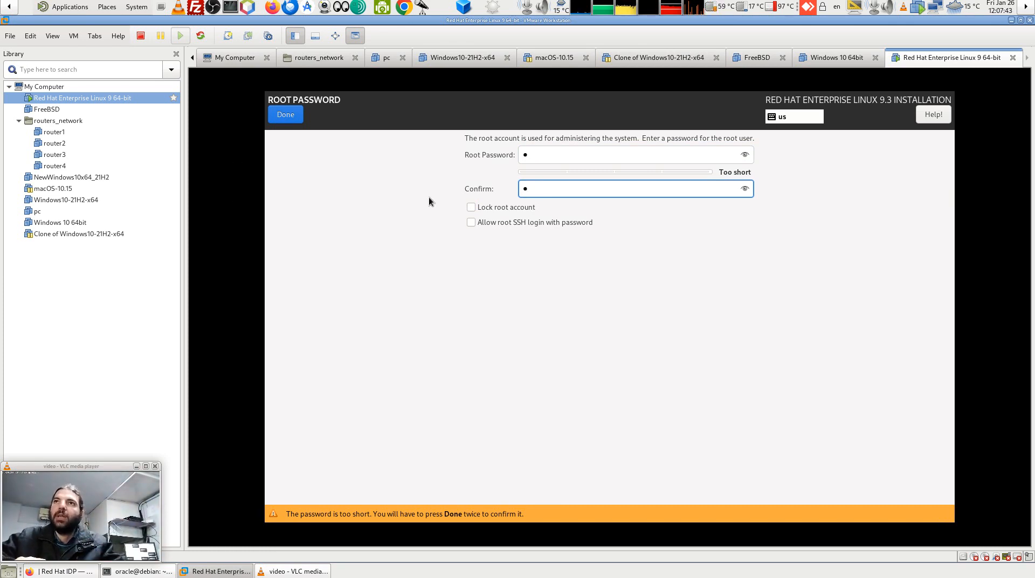
{"action": "left_click", "coordinate": [472, 222]}
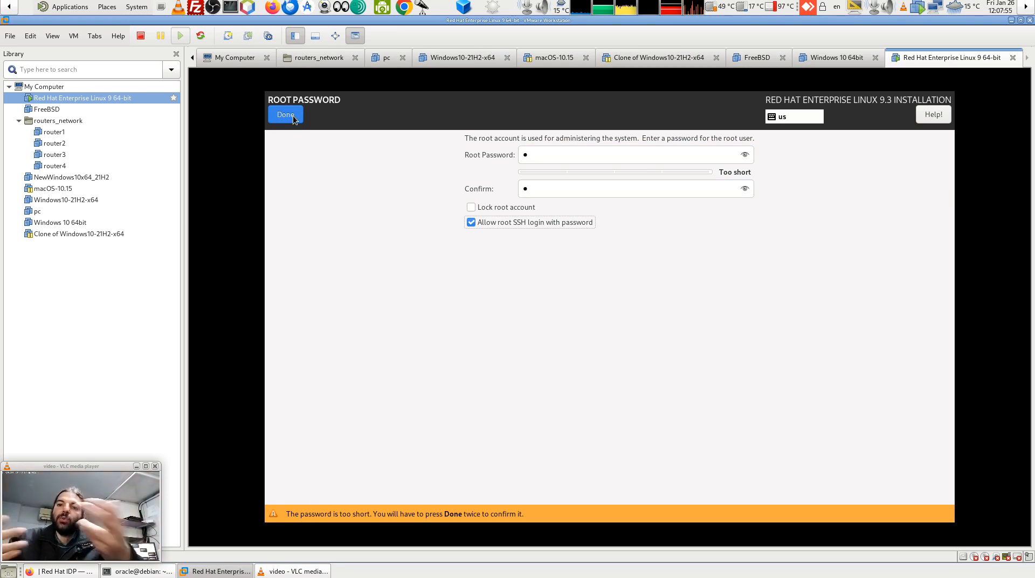
{"action": "left_click", "coordinate": [293, 115]}
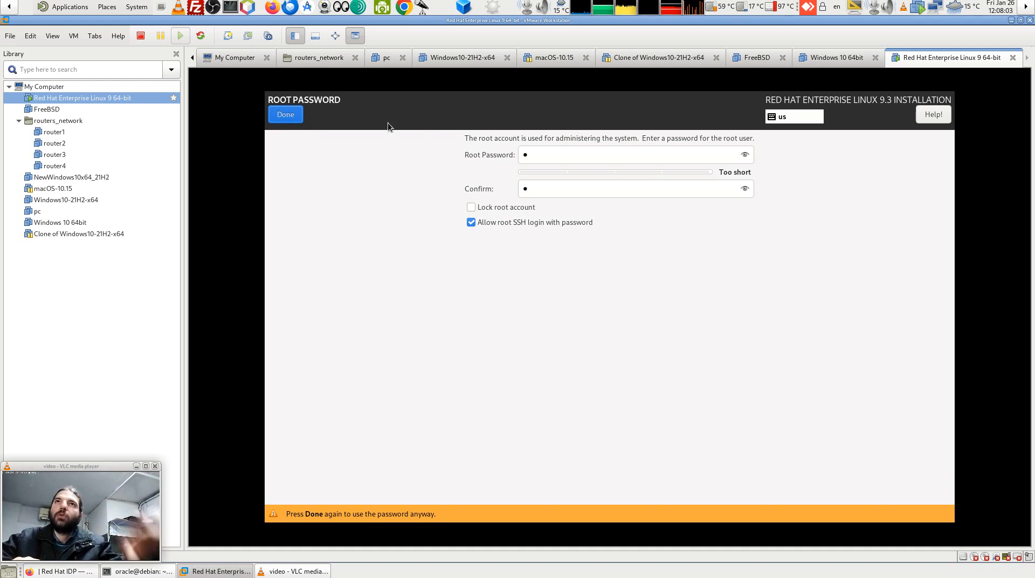
{"action": "left_click", "coordinate": [287, 116]}
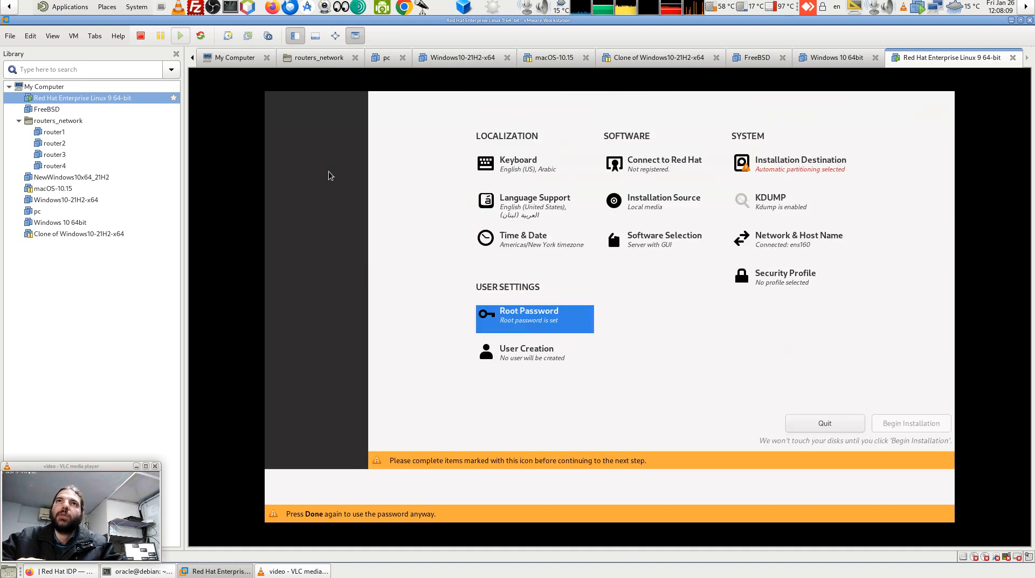
Enter full name 'oracle', a user name and a short password for a new local user.
{"action": "left_click", "coordinate": [543, 413]}
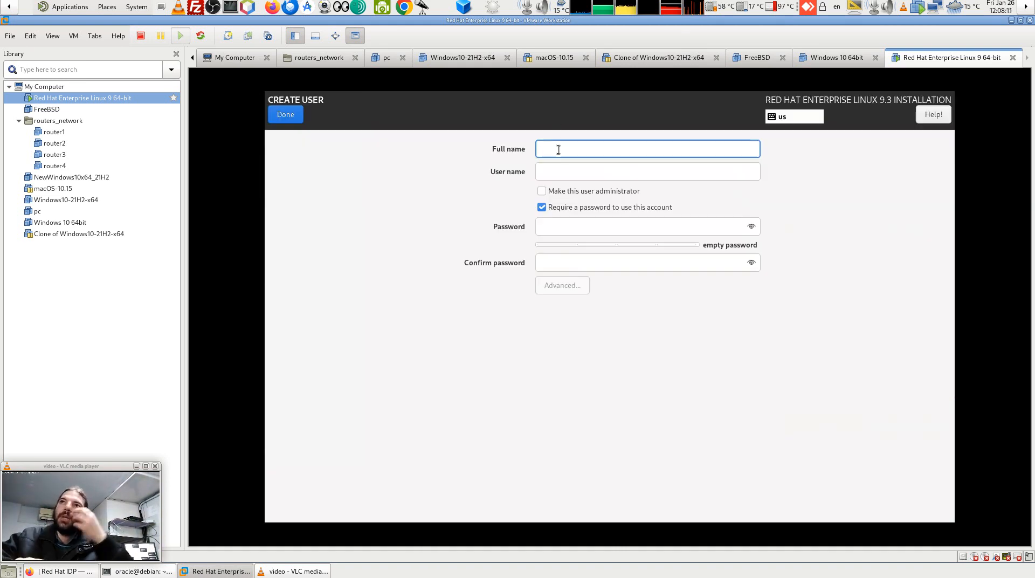
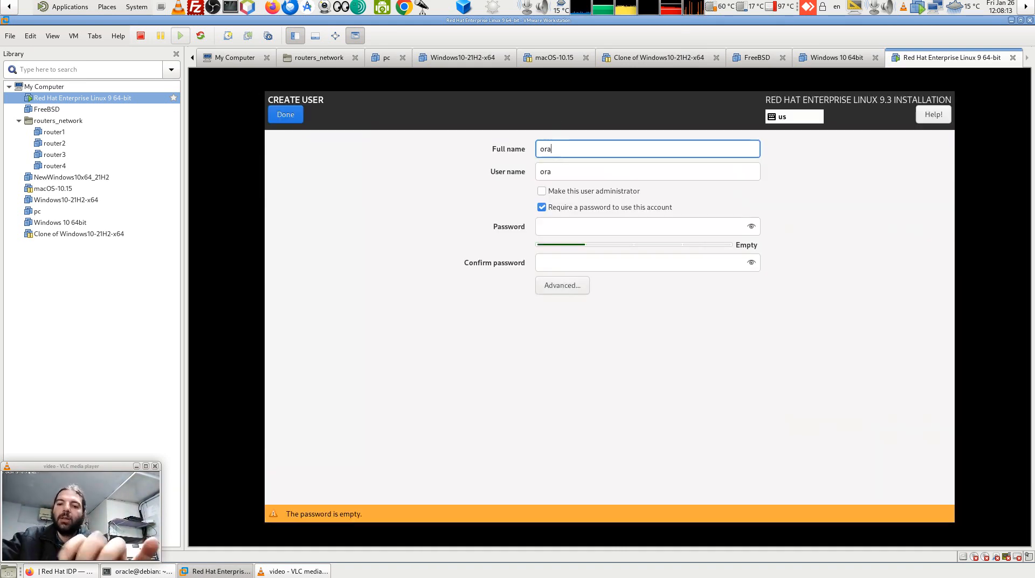
{"action": "key", "text": "Tab"}
{"action": "key", "text": "Tab"}
{"action": "key", "text": "Tab"}
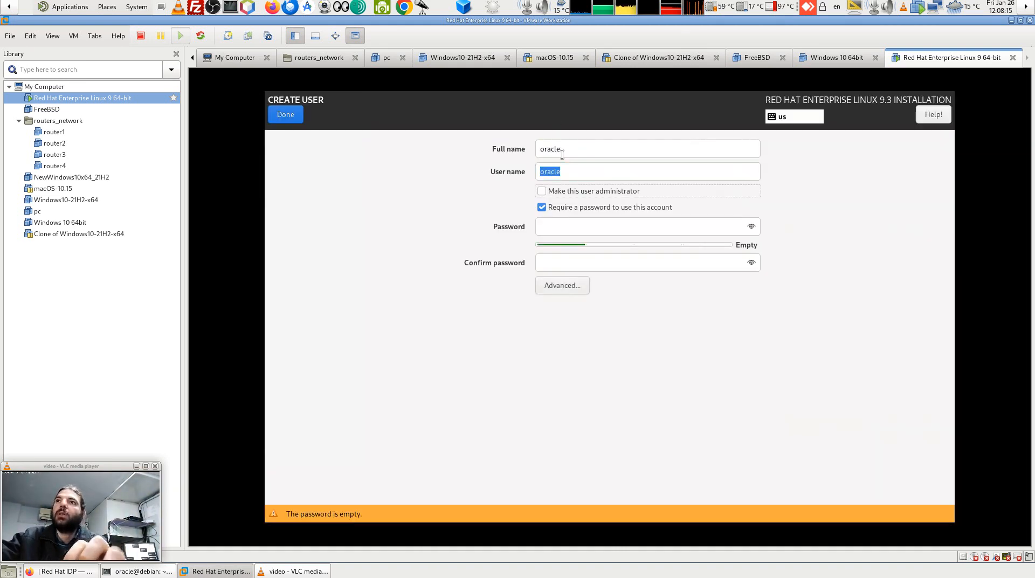
{"action": "key", "text": "Tab"}
{"action": "key", "text": "Tab"}
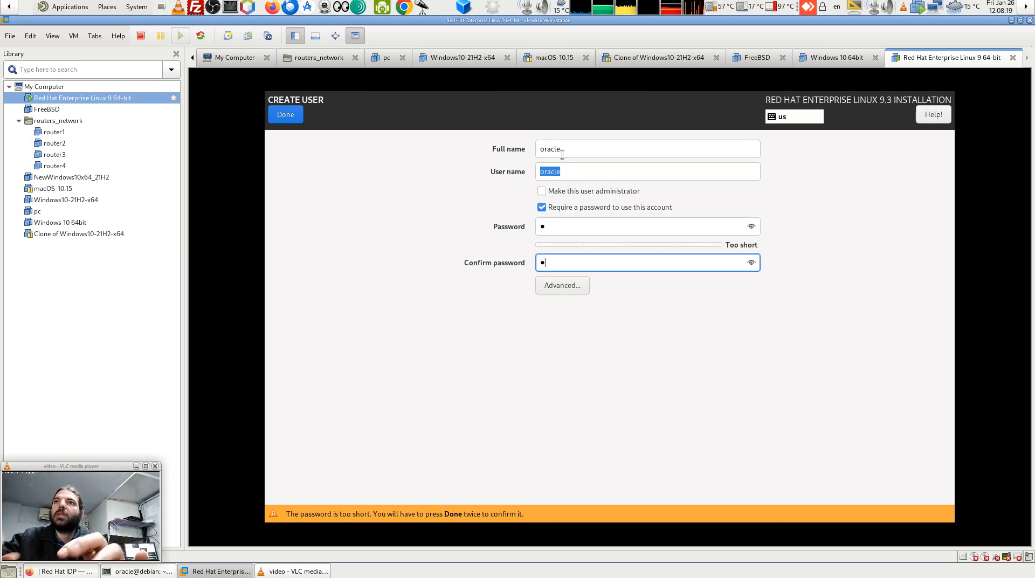
Review and save the advanced user settings, then accept the user despite the short password.
{"action": "left_click", "coordinate": [561, 289]}
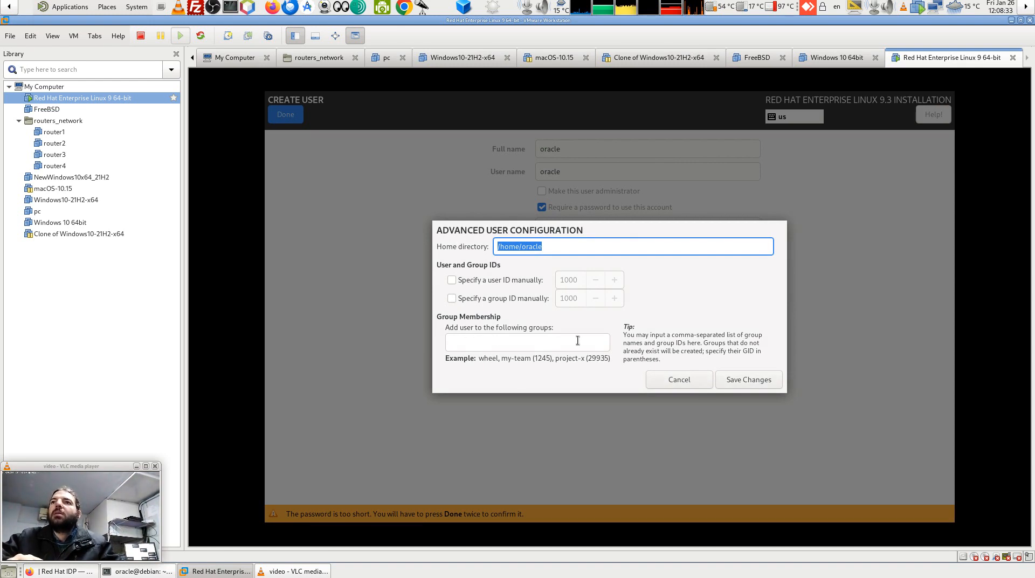
{"action": "left_click", "coordinate": [509, 339]}
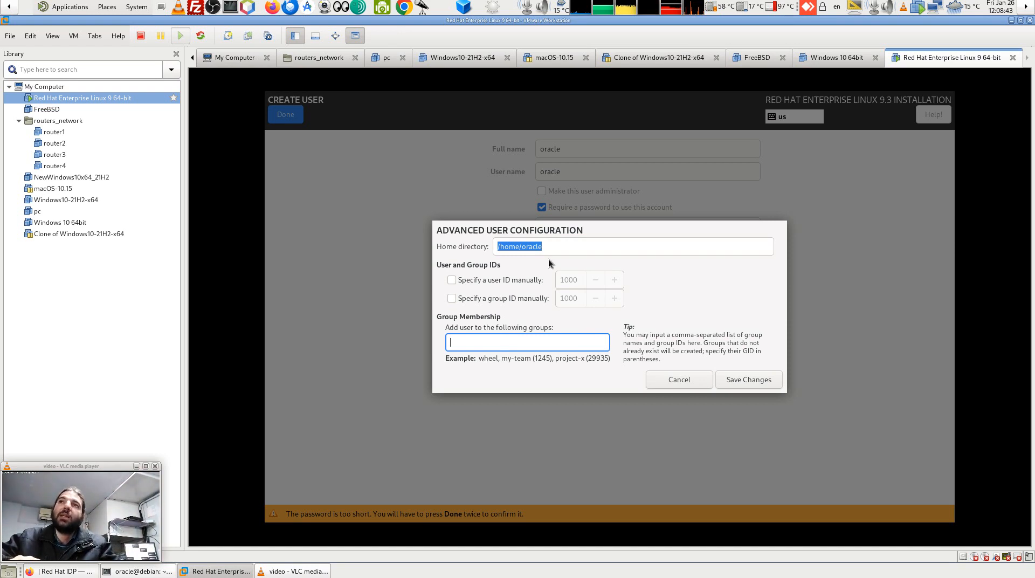
{"action": "left_click", "coordinate": [749, 380]}
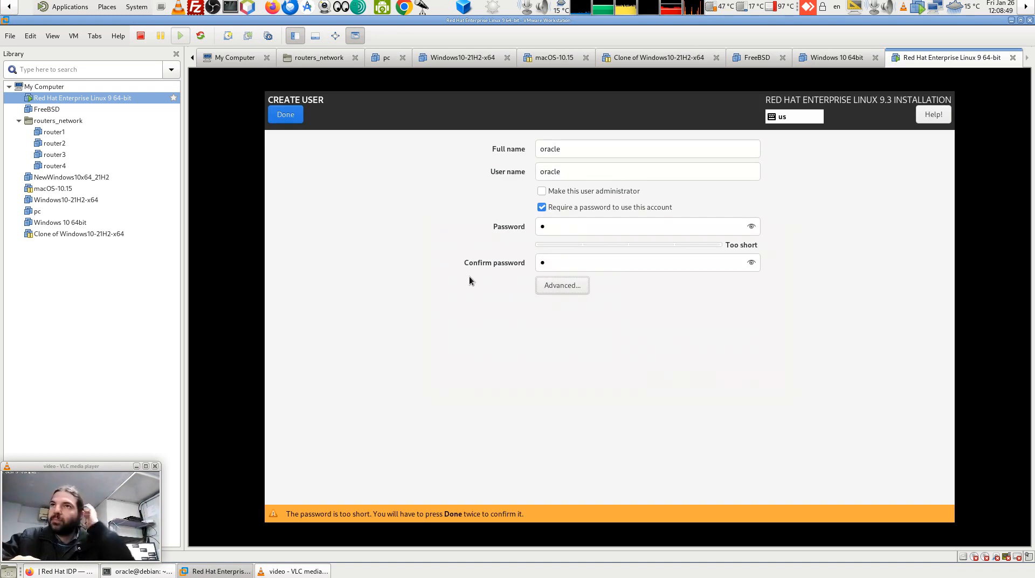
{"action": "left_click", "coordinate": [290, 116]}
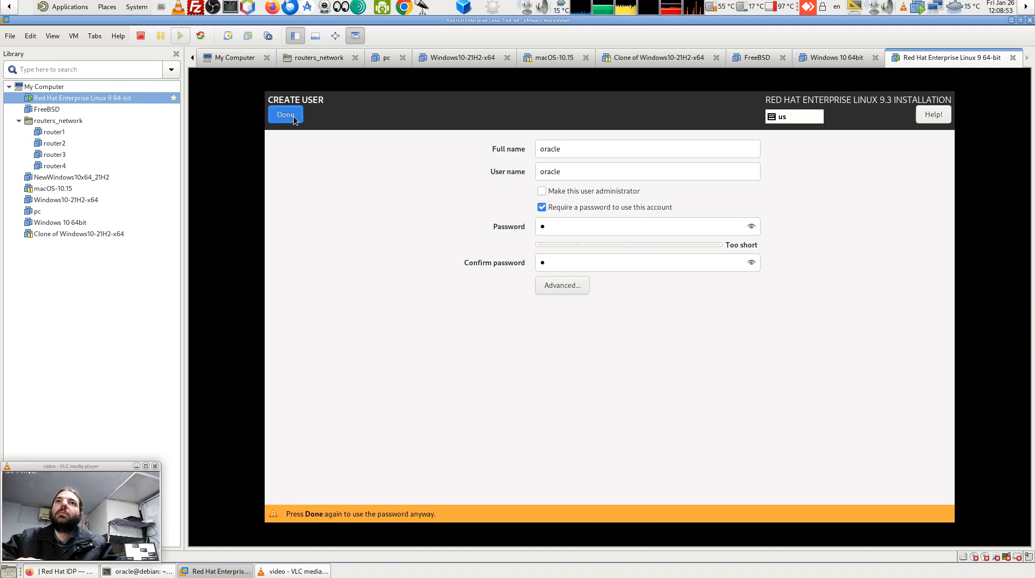
{"action": "left_click", "coordinate": [292, 117]}
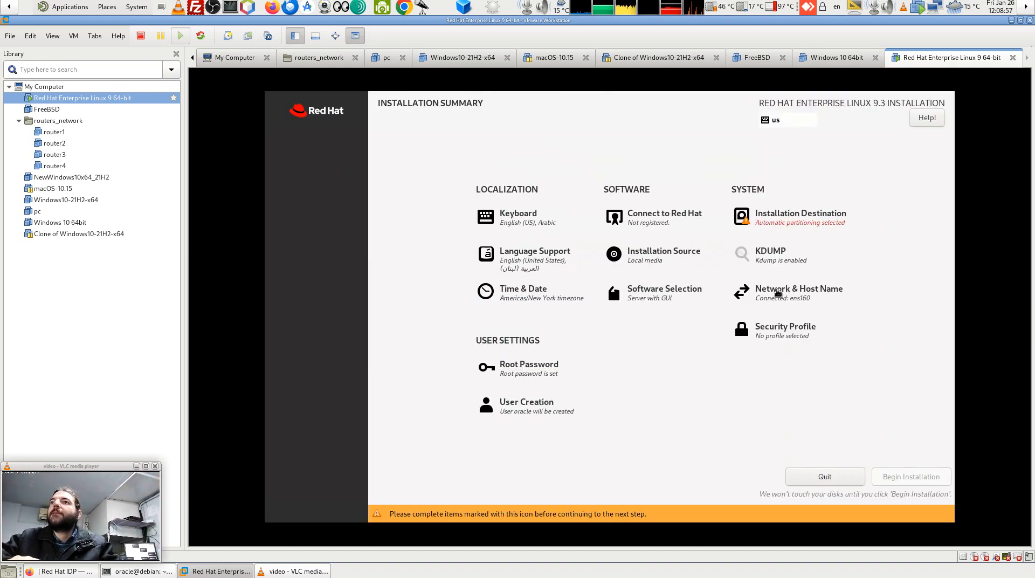
Switch Ethernet (ens160) off and set the host name to redhat.
{"action": "left_click", "coordinate": [779, 291]}
{"action": "left_click", "coordinate": [921, 157]}
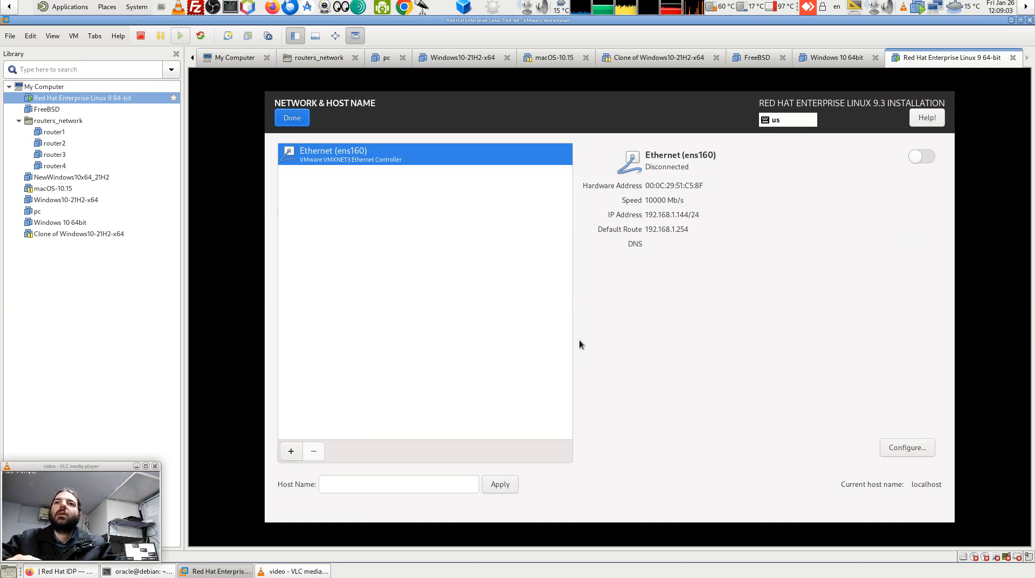
{"action": "left_click", "coordinate": [363, 488]}
{"action": "type", "text": "redhat"}
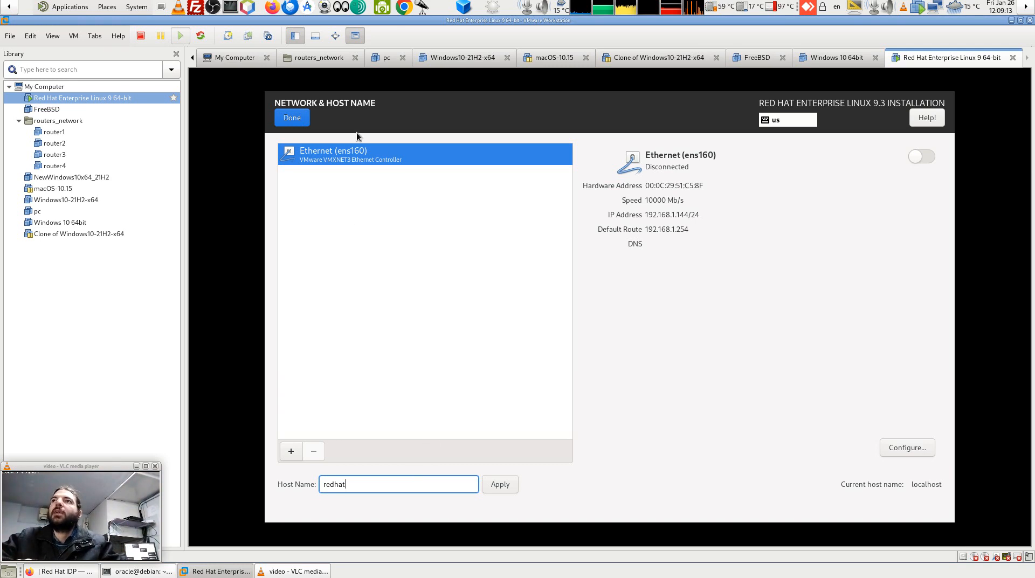
{"action": "left_click", "coordinate": [300, 122]}
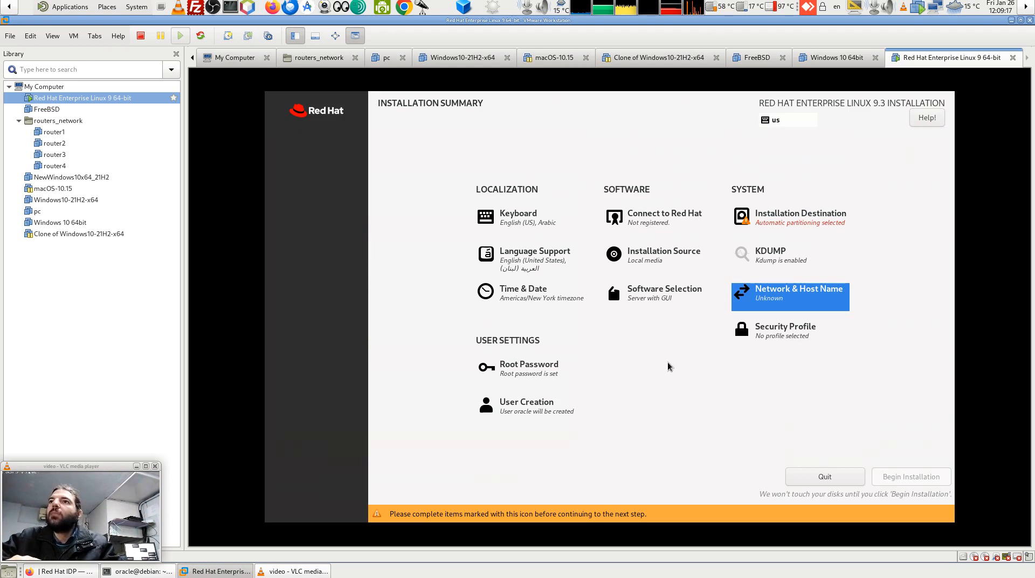
{"action": "left_click", "coordinate": [779, 331]}
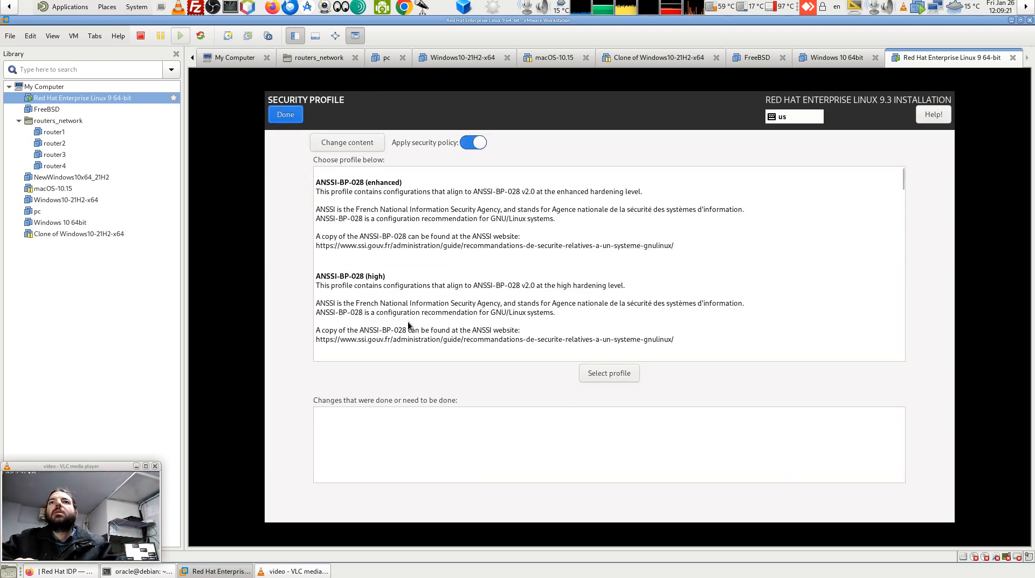
{"action": "left_click", "coordinate": [276, 116]}
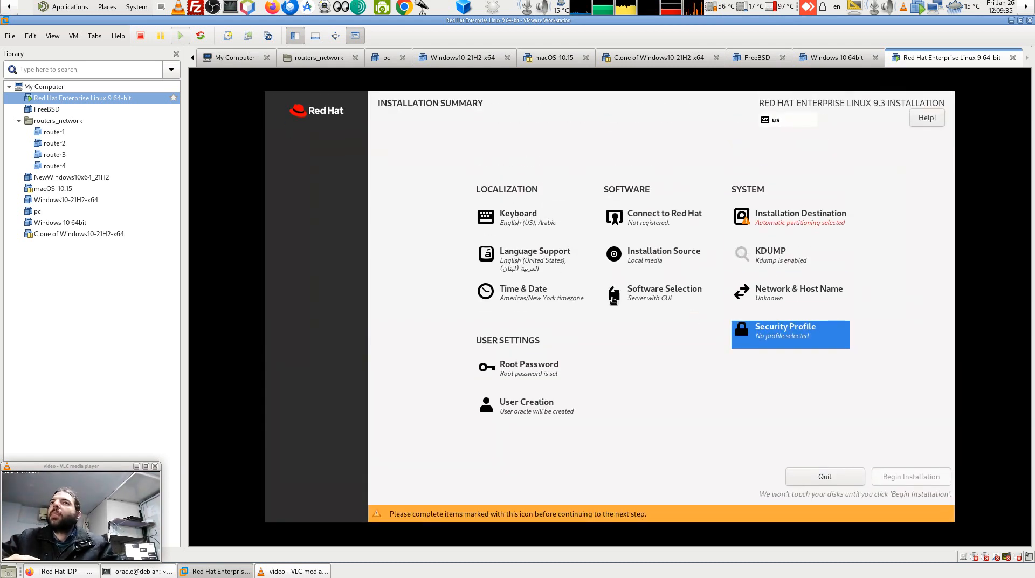
Set the time zone to Asia/Beirut from the map and City list, trying network time.
{"action": "left_click", "coordinate": [525, 294]}
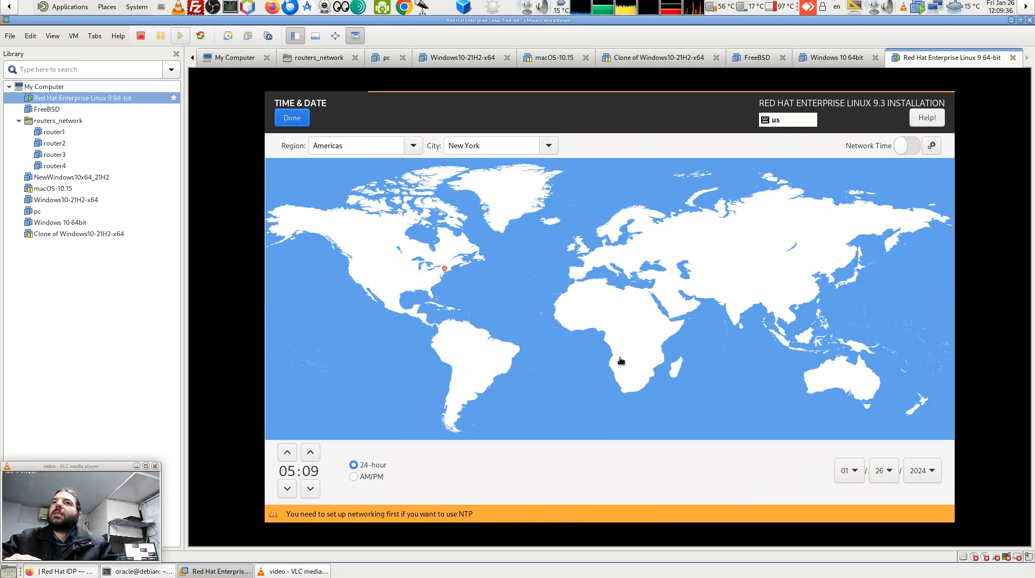
{"action": "left_click", "coordinate": [653, 288]}
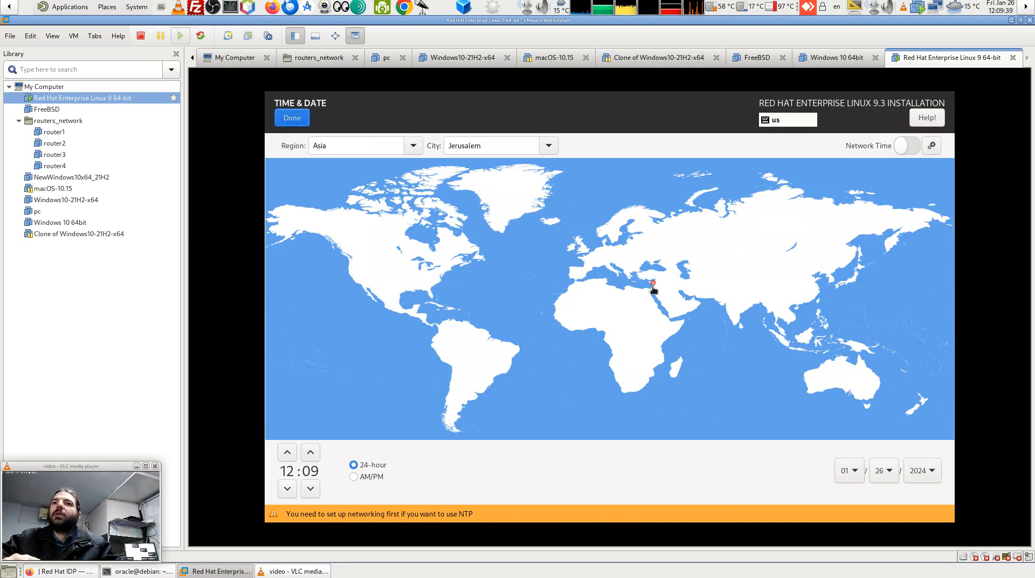
{"action": "left_click", "coordinate": [547, 145]}
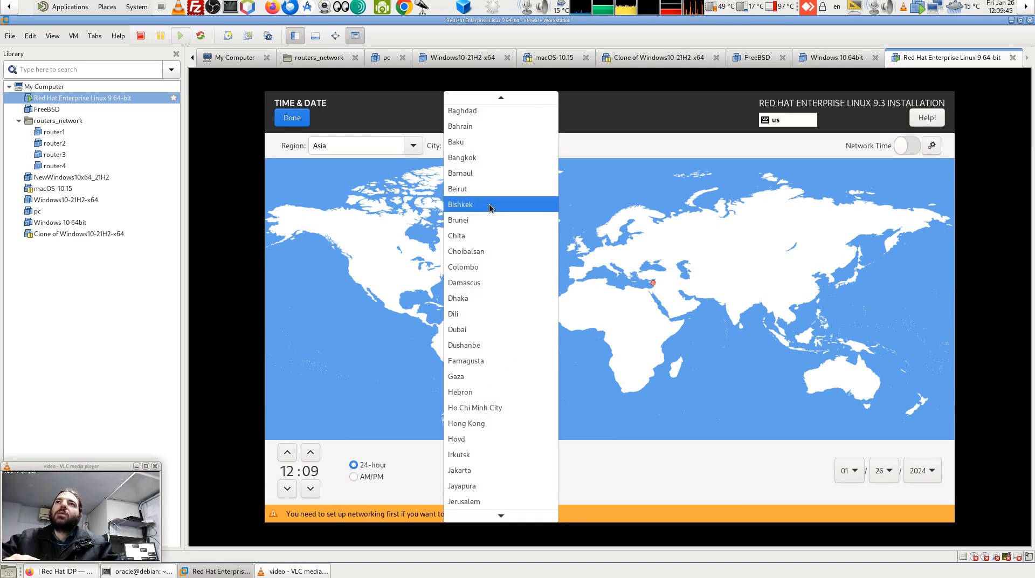
{"action": "left_click", "coordinate": [536, 189]}
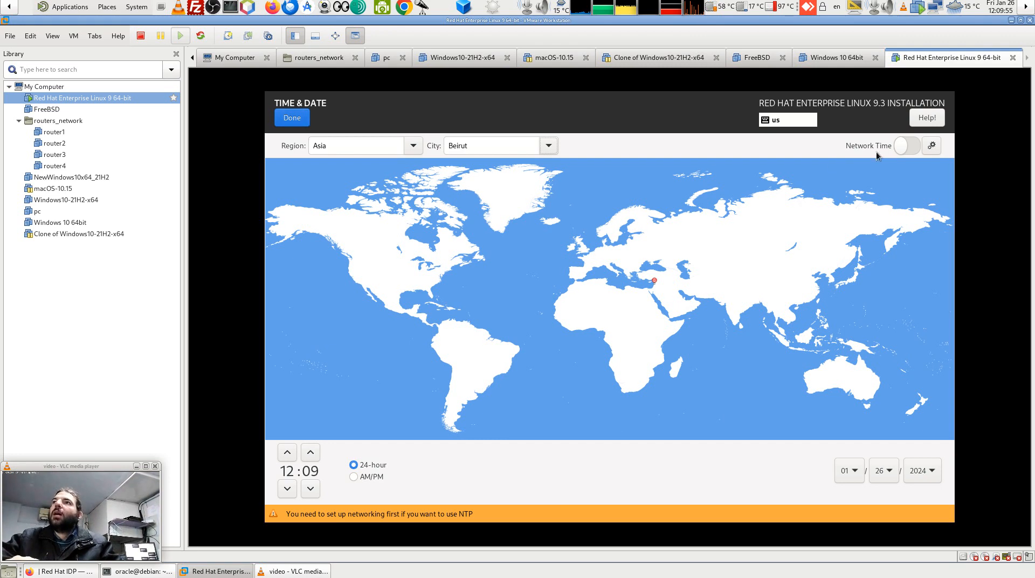
{"action": "left_click", "coordinate": [908, 144]}
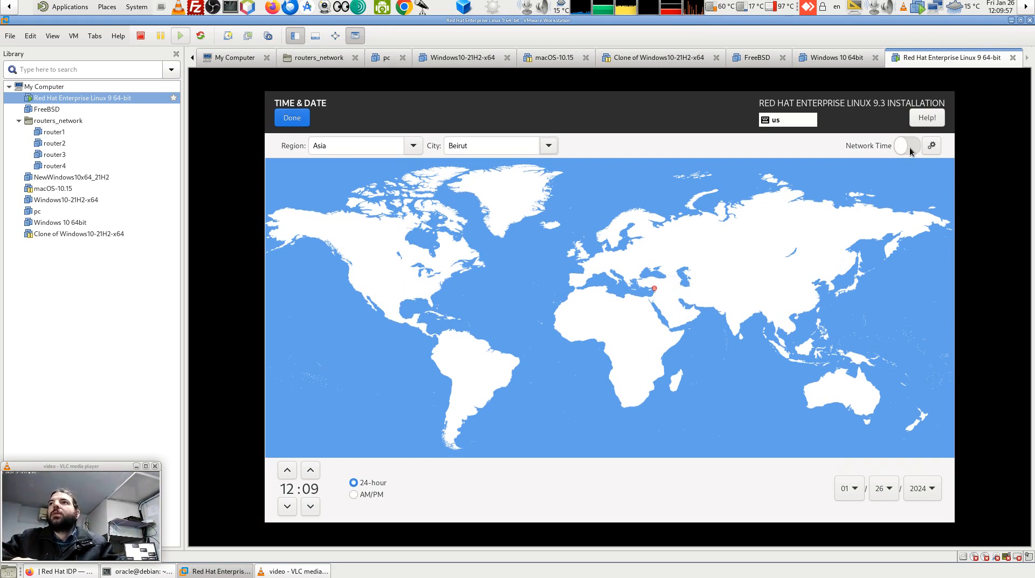
{"action": "left_click", "coordinate": [294, 118]}
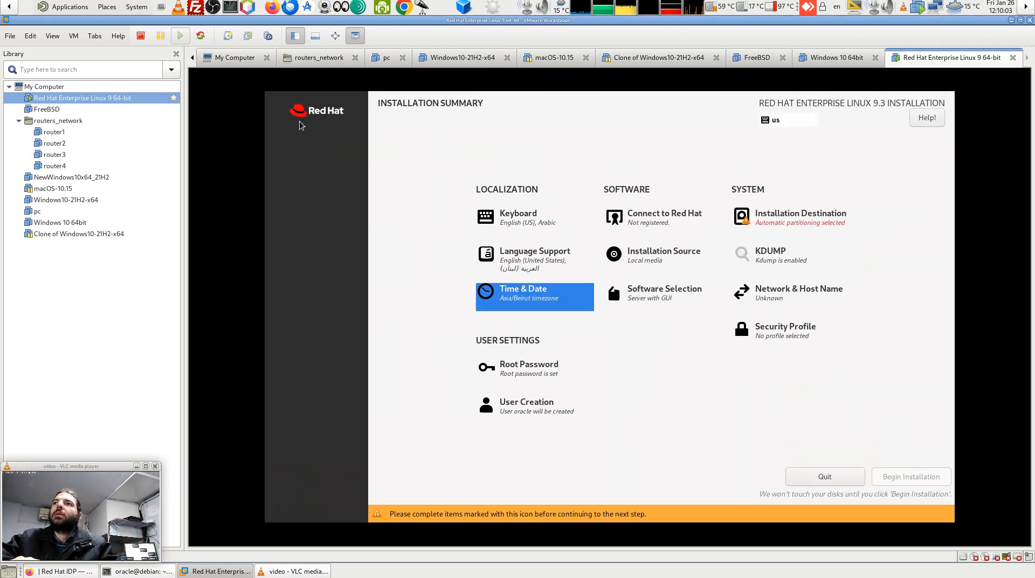
Confirm Ethernet ens160 is connected under Network & Host Name, then close Time & Date again.
{"action": "left_click", "coordinate": [779, 297]}
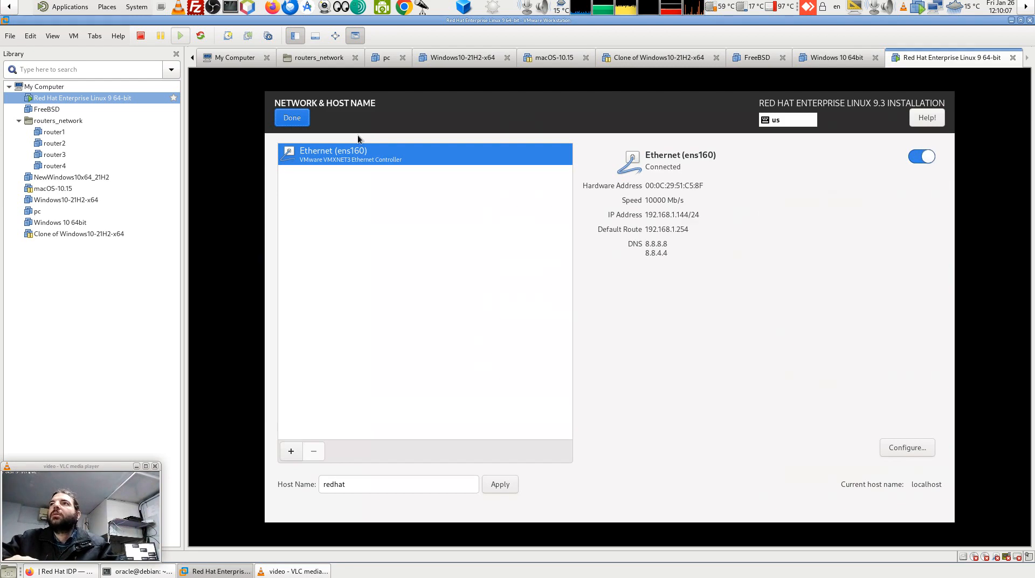
{"action": "left_click", "coordinate": [301, 122]}
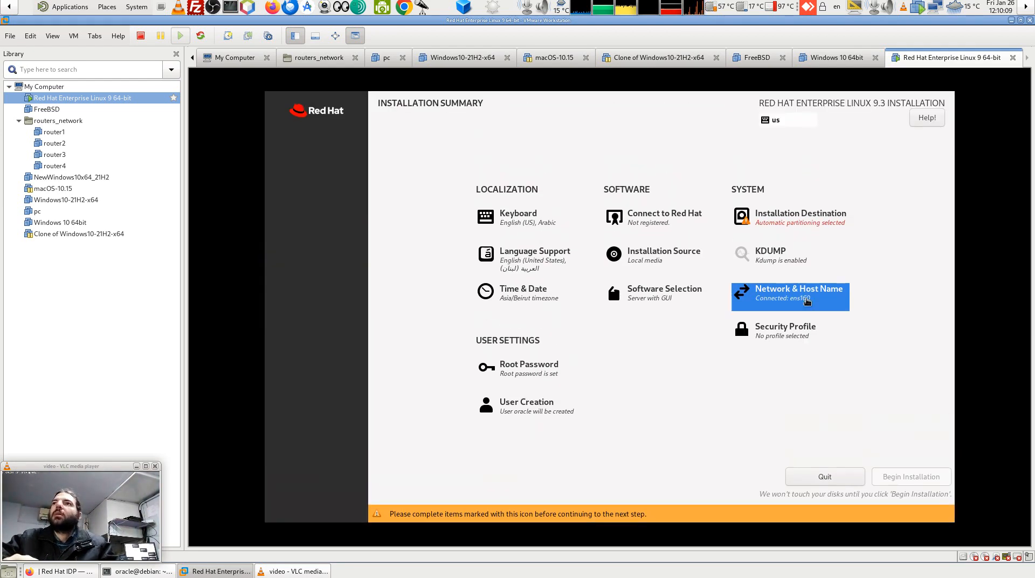
{"action": "left_click", "coordinate": [530, 295]}
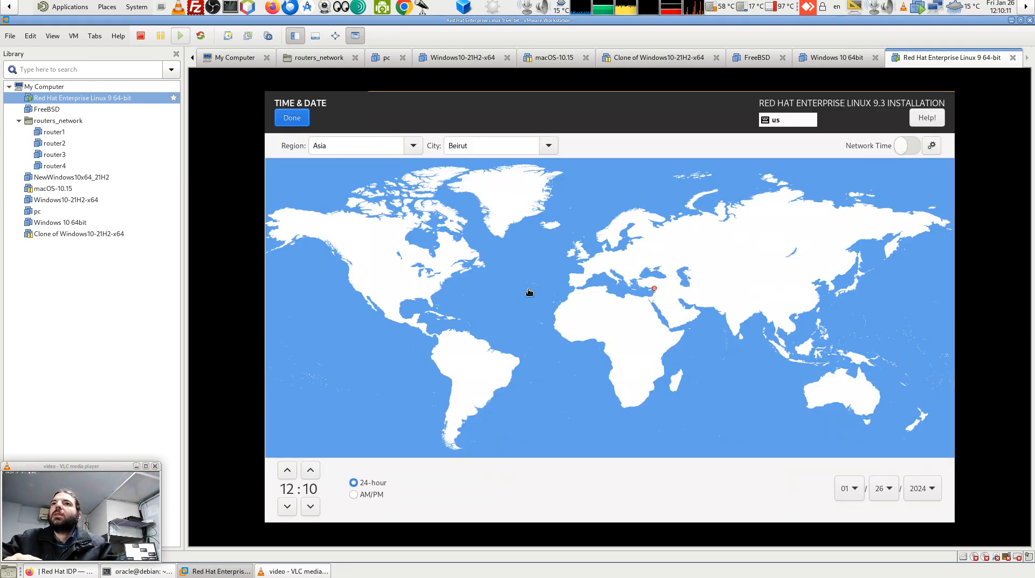
{"action": "left_click", "coordinate": [299, 122]}
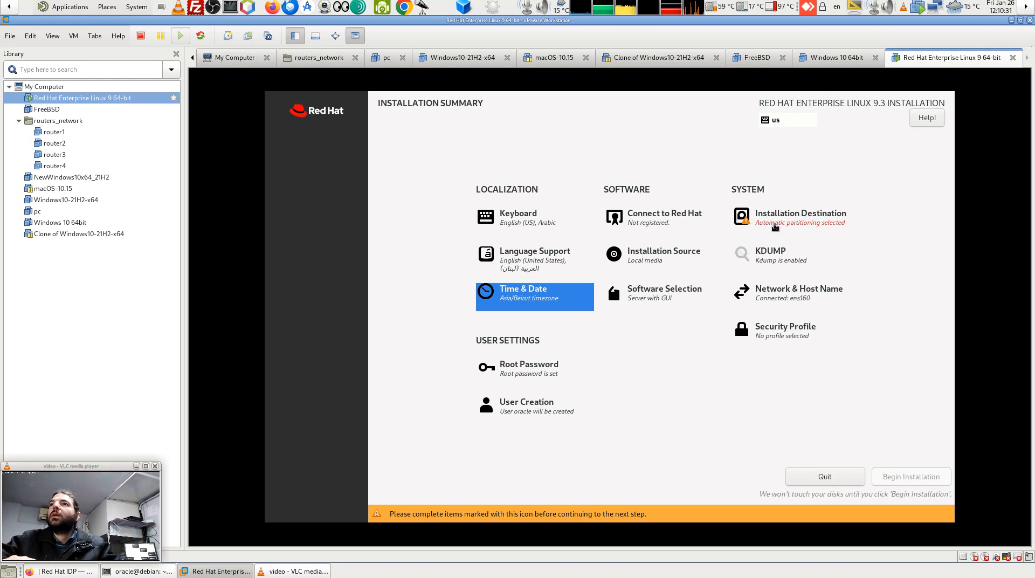
Choose Custom storage, rescan the disks, and keep the 100 GiB NVMe disk selected as boot disk.
{"action": "left_click", "coordinate": [785, 221]}
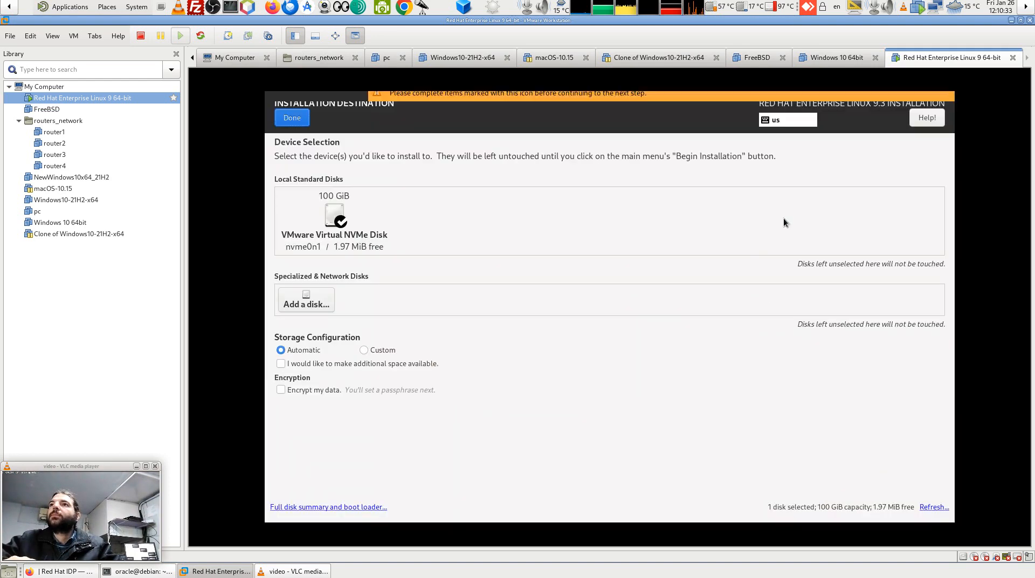
{"action": "left_click", "coordinate": [382, 351]}
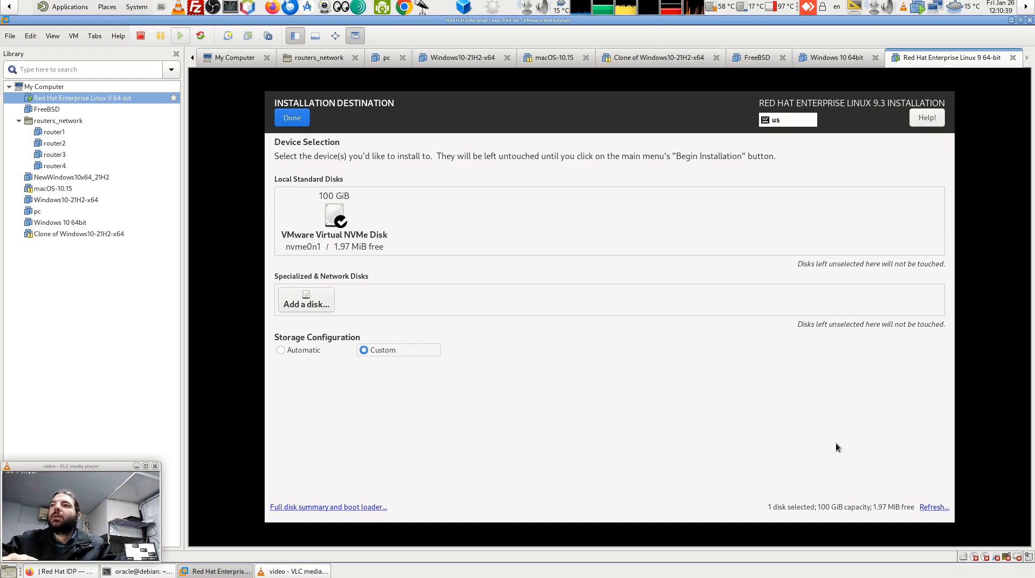
{"action": "left_click", "coordinate": [932, 506]}
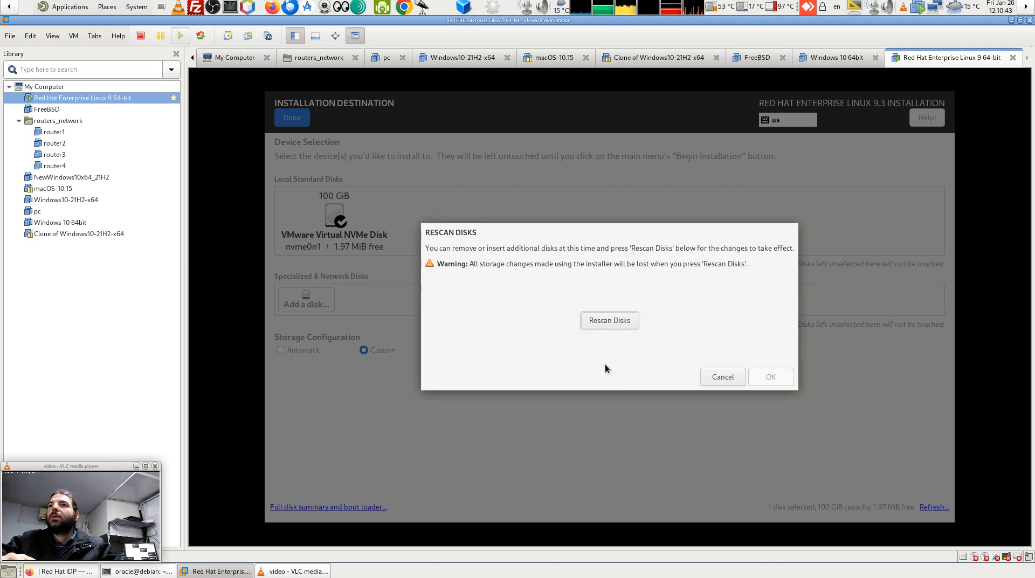
{"action": "left_click", "coordinate": [613, 321]}
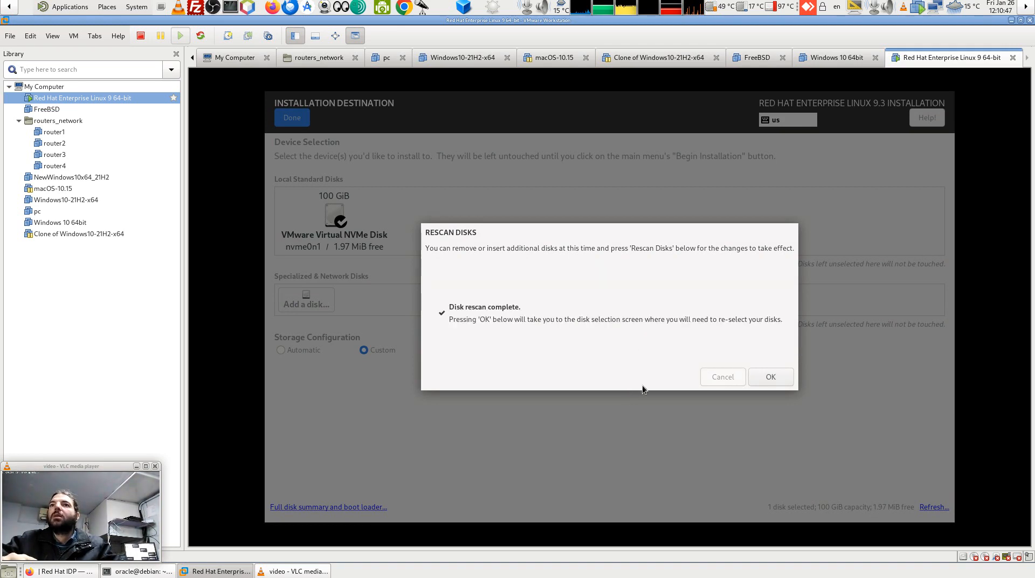
{"action": "left_click", "coordinate": [770, 375]}
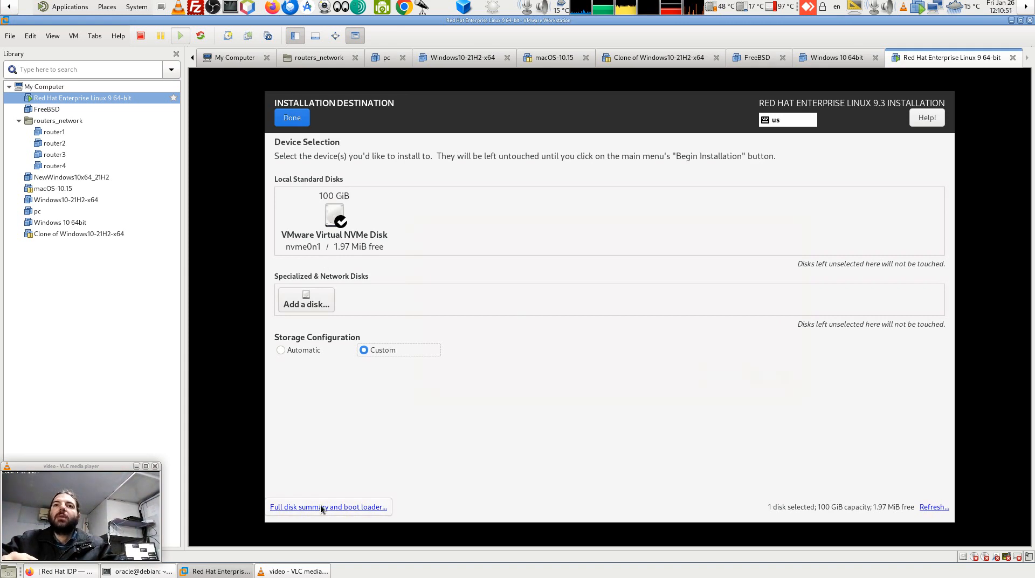
{"action": "left_click", "coordinate": [371, 506]}
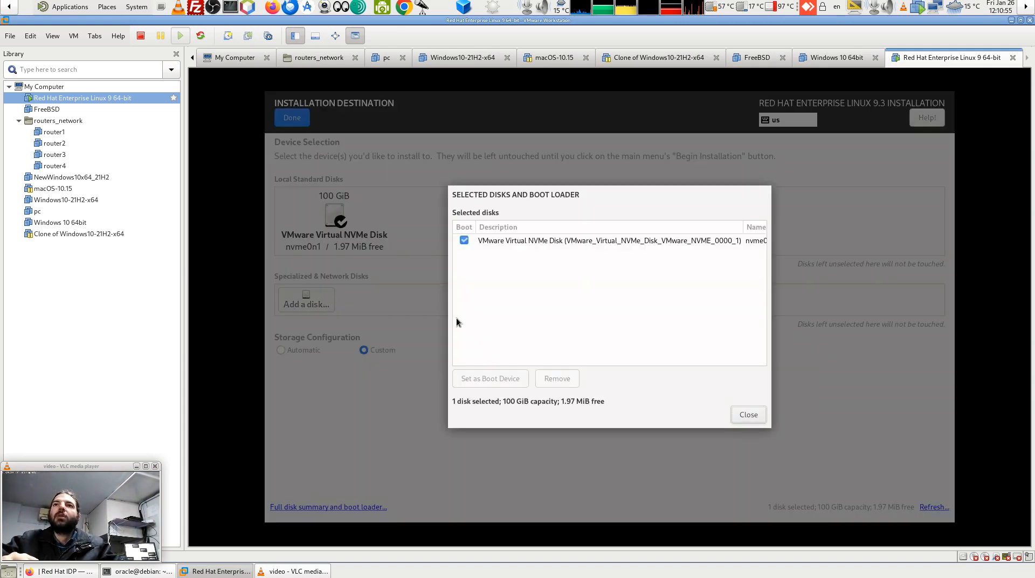
{"action": "left_click", "coordinate": [578, 241]}
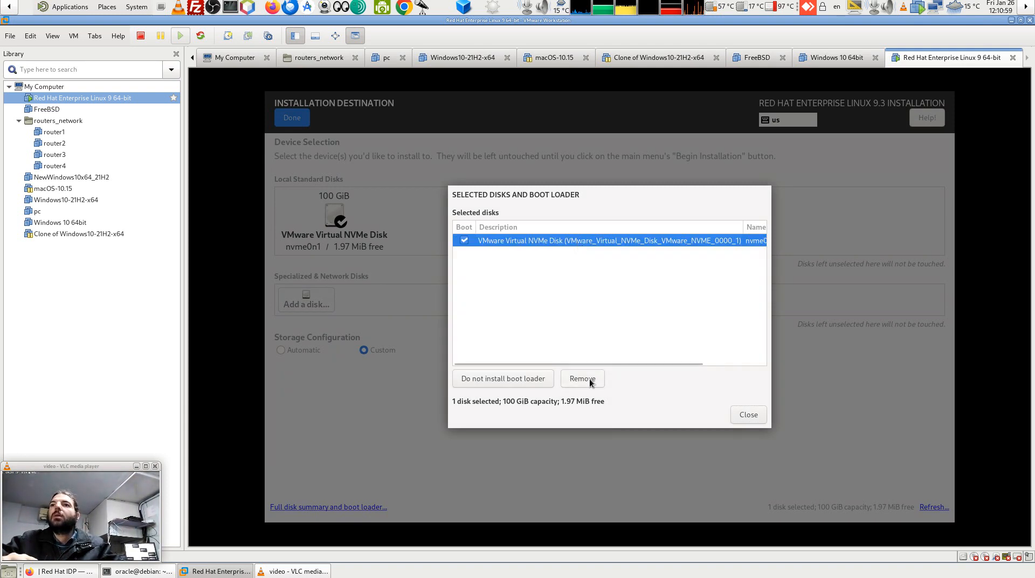
{"action": "left_click", "coordinate": [750, 413]}
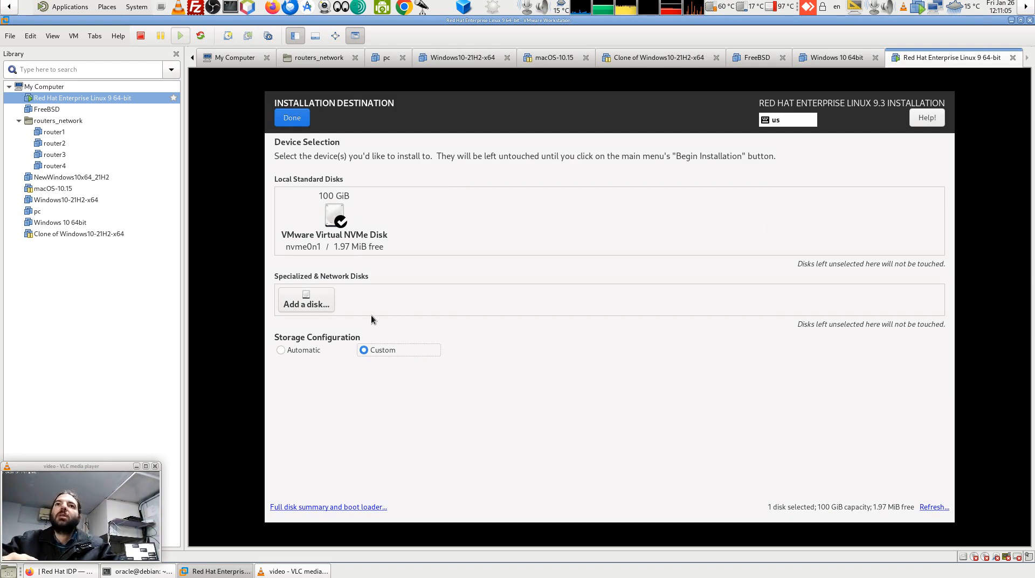
Browse the specialized disk tabs (multipath, SAN, NVDIMM, NVMe Fabrics) without adding any, then proceed to Manual Partitioning.
{"action": "left_click", "coordinate": [306, 301]}
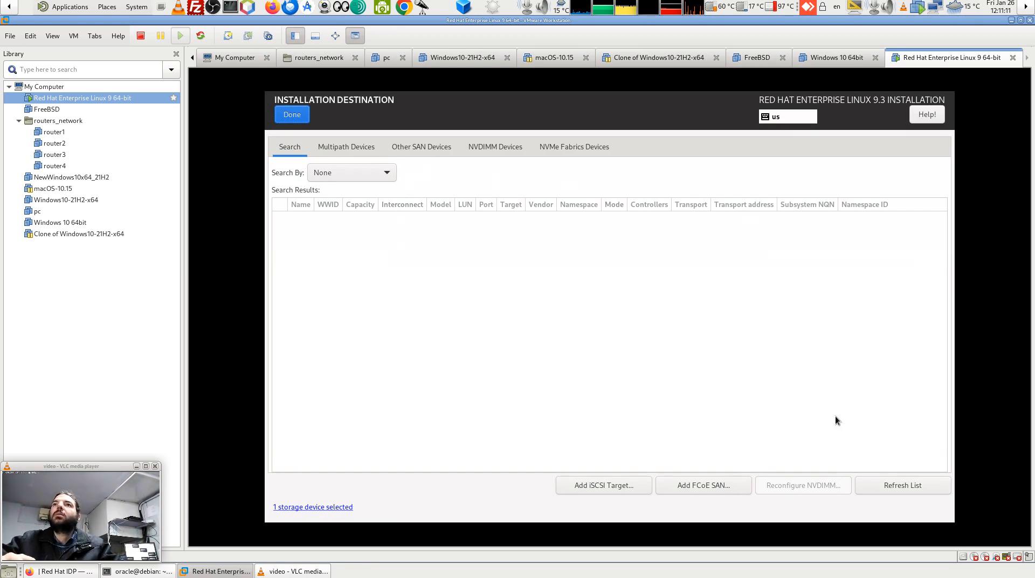
{"action": "left_click", "coordinate": [583, 149]}
{"action": "left_click", "coordinate": [275, 147]}
{"action": "left_click", "coordinate": [356, 147]}
{"action": "left_click", "coordinate": [406, 153]}
{"action": "left_click", "coordinate": [487, 148]}
{"action": "left_click", "coordinate": [576, 147]}
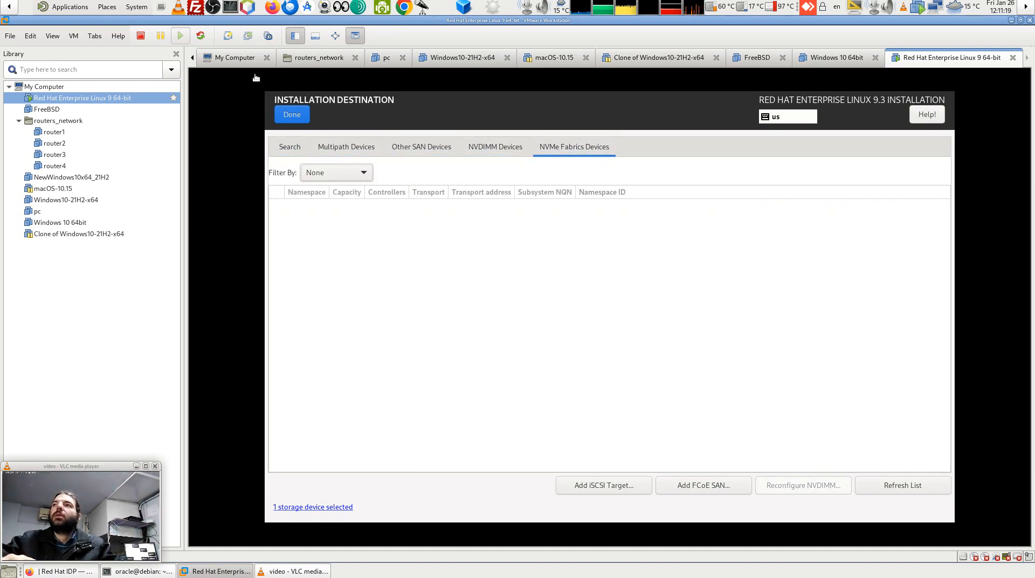
{"action": "left_click", "coordinate": [290, 115]}
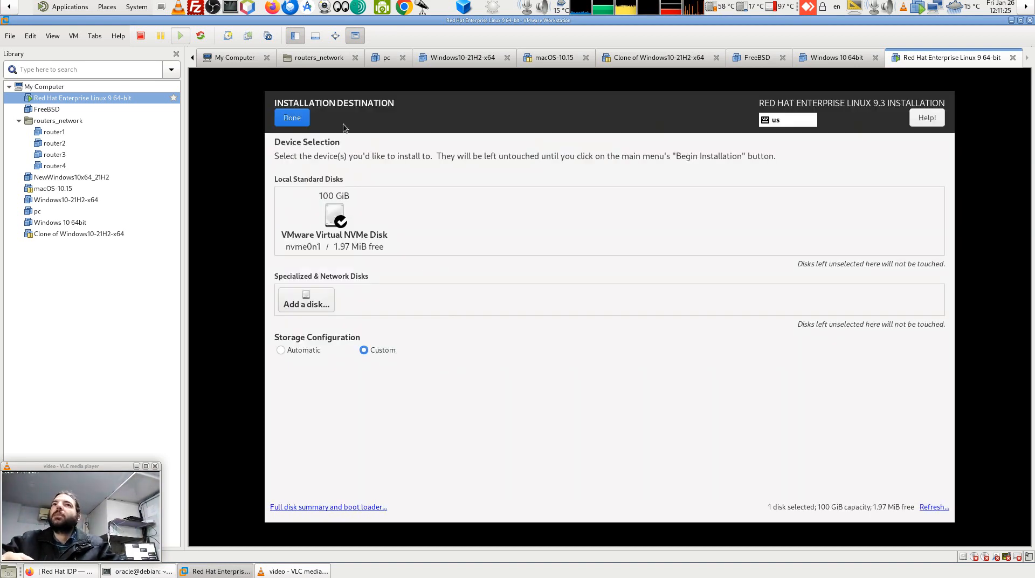
{"action": "left_click", "coordinate": [290, 122]}
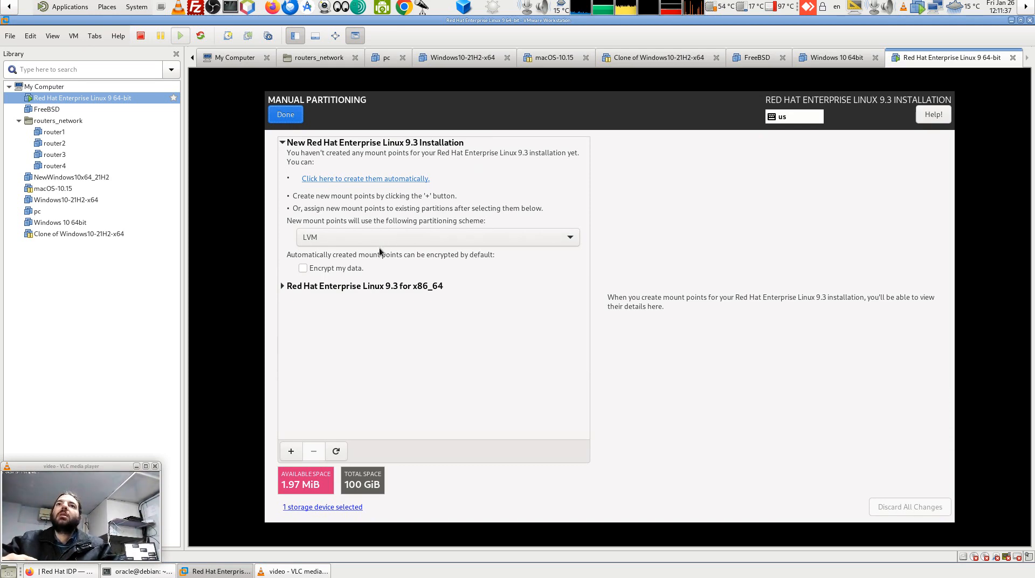
Switch the partitioning scheme from LVM to Standard Partition and expand the existing RHEL 9.3 section.
{"action": "left_click", "coordinate": [490, 237]}
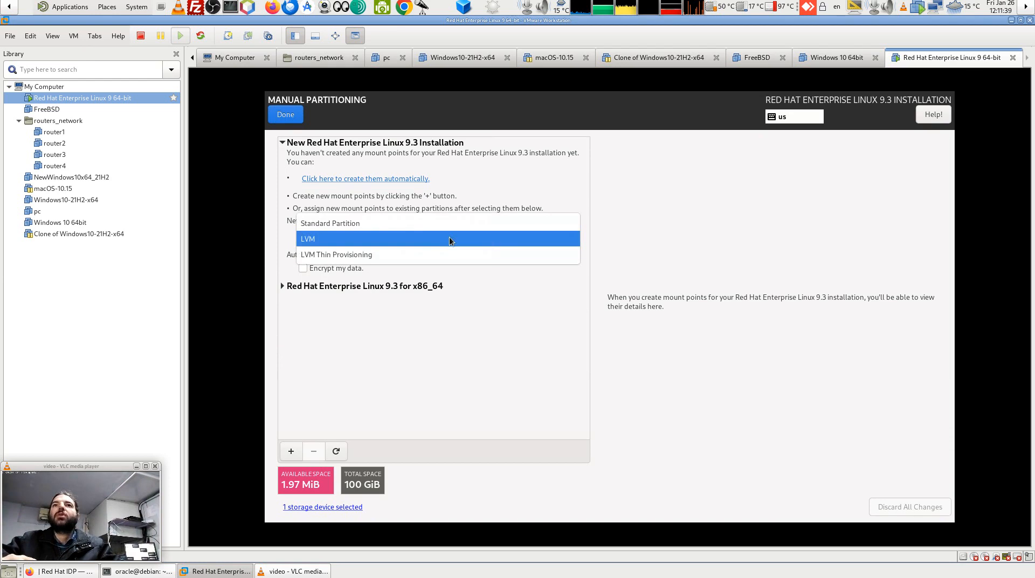
{"action": "left_click", "coordinate": [399, 223]}
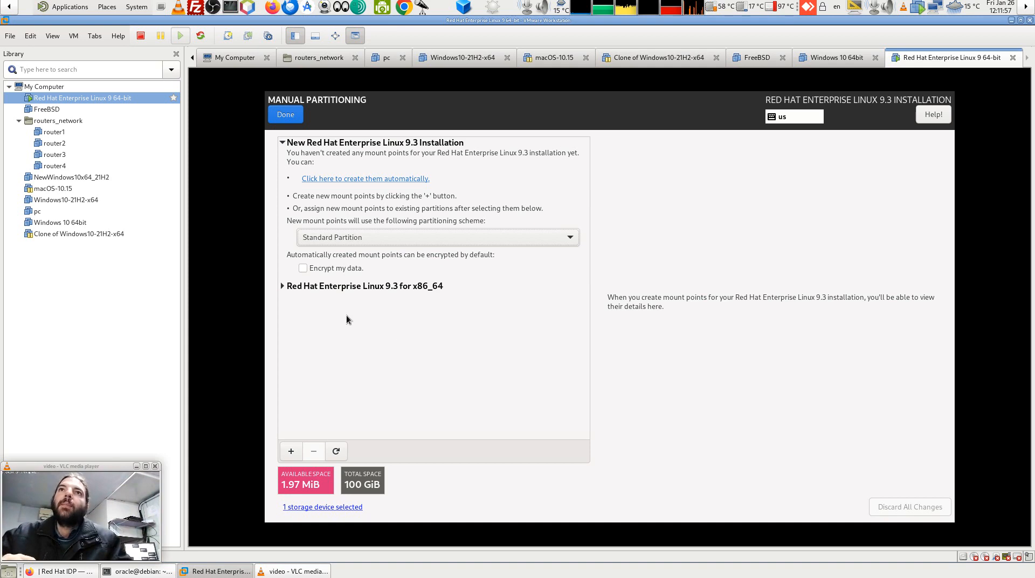
{"action": "left_click", "coordinate": [281, 287]}
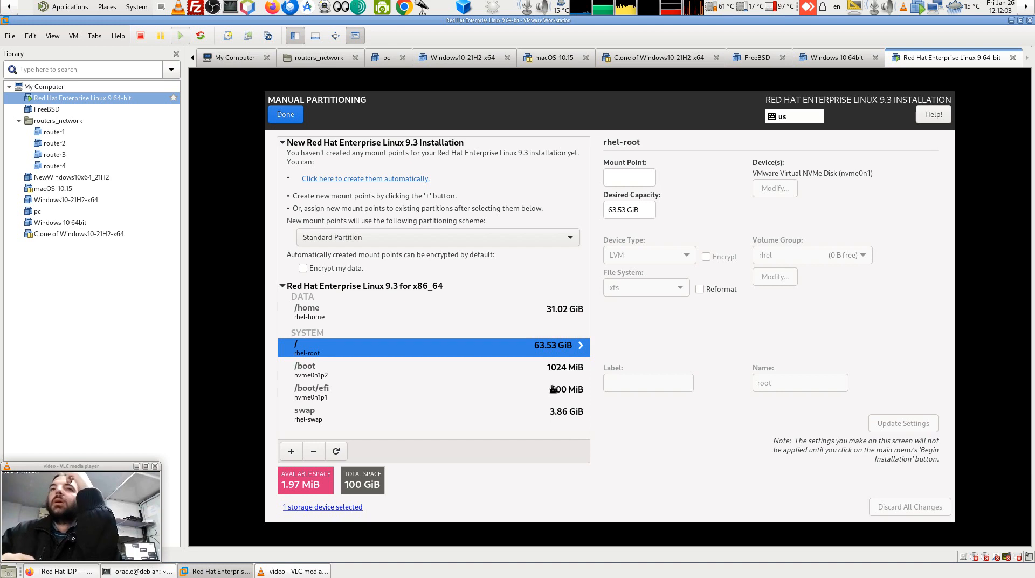
Inspect each existing partition: swap, /boot/efi, /boot, / and /home.
{"action": "left_click", "coordinate": [341, 418]}
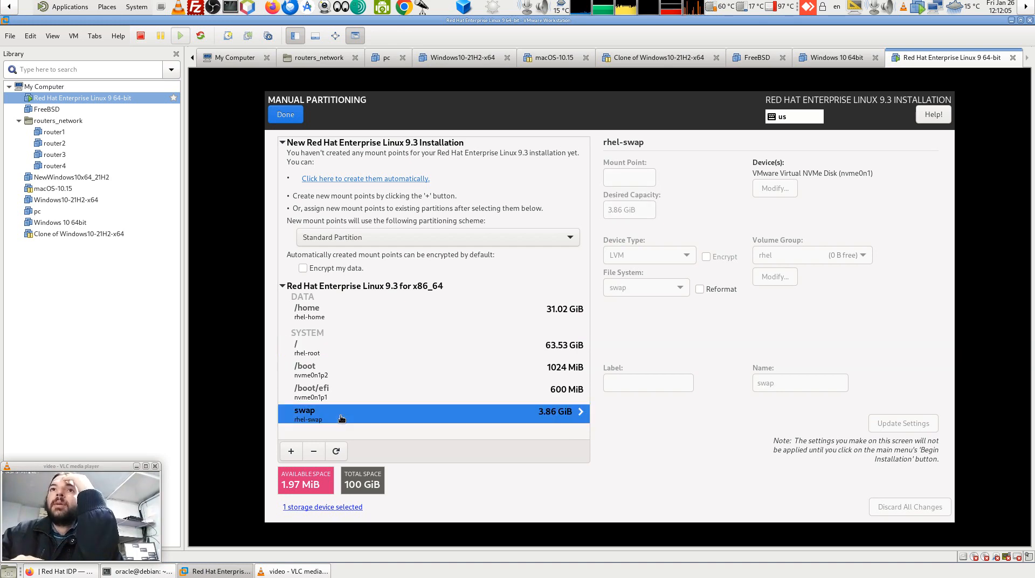
{"action": "left_click", "coordinate": [321, 395]}
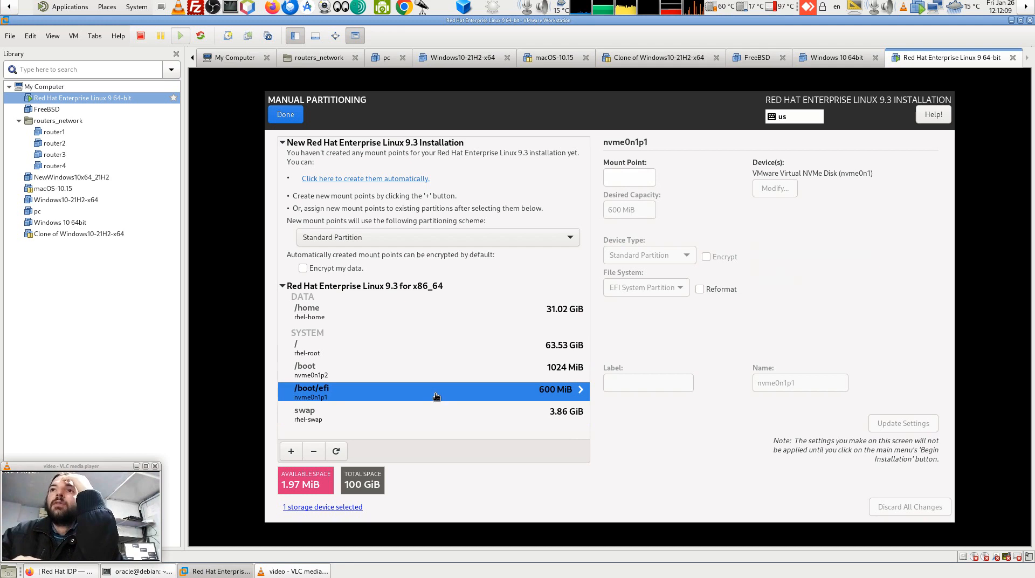
{"action": "left_click", "coordinate": [335, 376]}
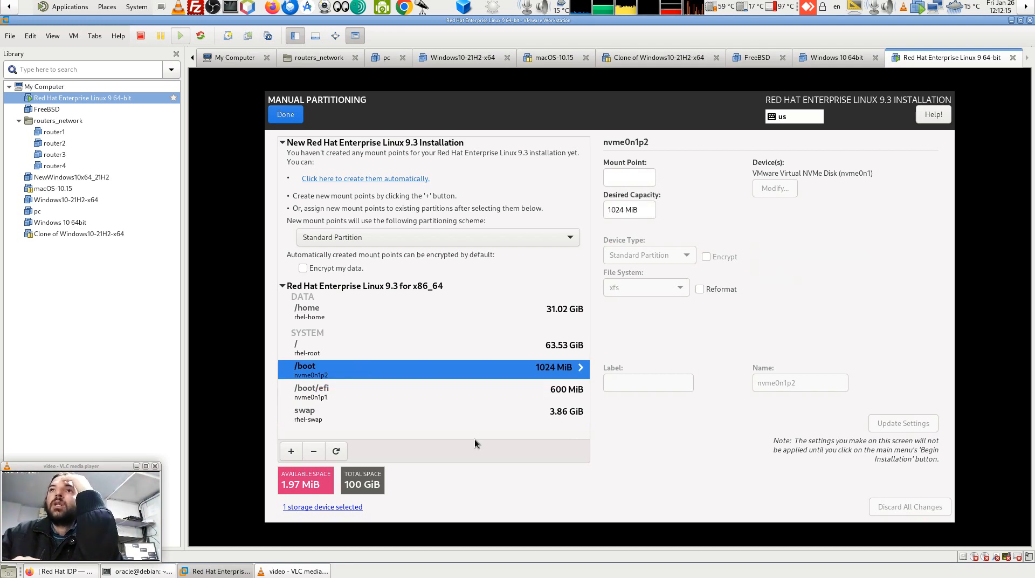
{"action": "left_click", "coordinate": [326, 349]}
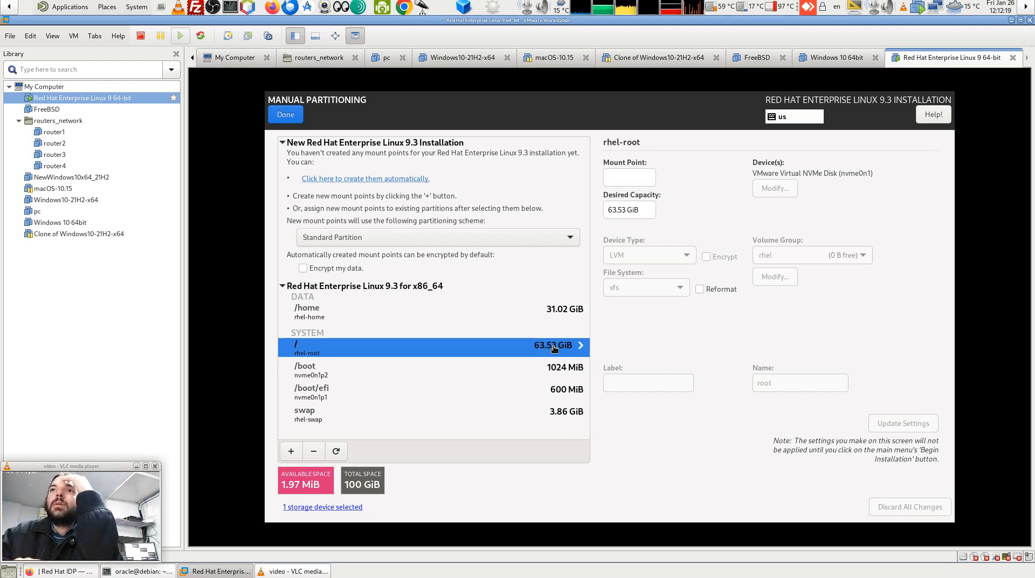
{"action": "left_click", "coordinate": [312, 309]}
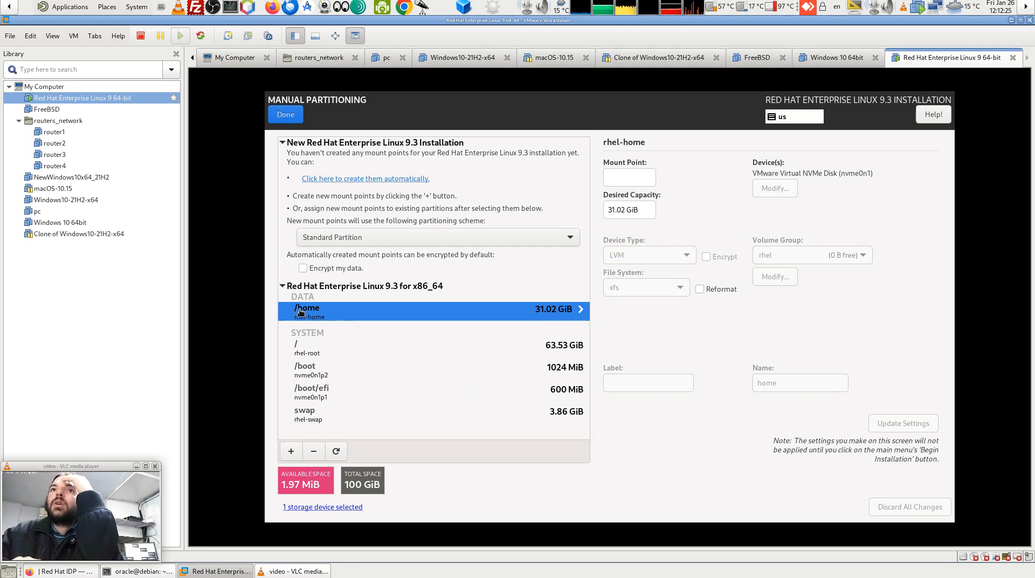
{"action": "left_click", "coordinate": [569, 348]}
{"action": "left_click", "coordinate": [556, 311]}
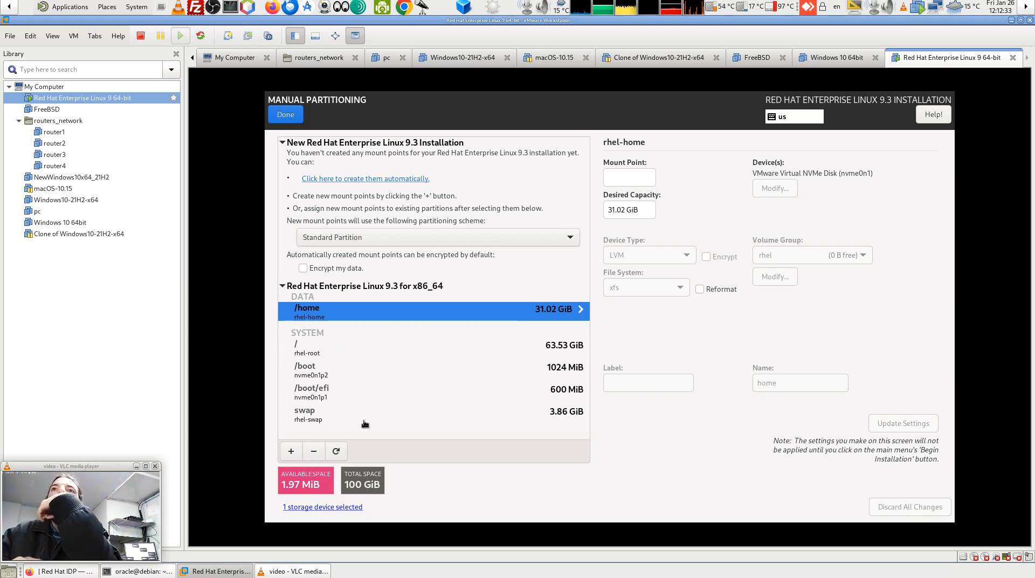
Delete the old /home and root partitions, then expand the leftover Unknown group.
{"action": "left_click", "coordinate": [315, 452]}
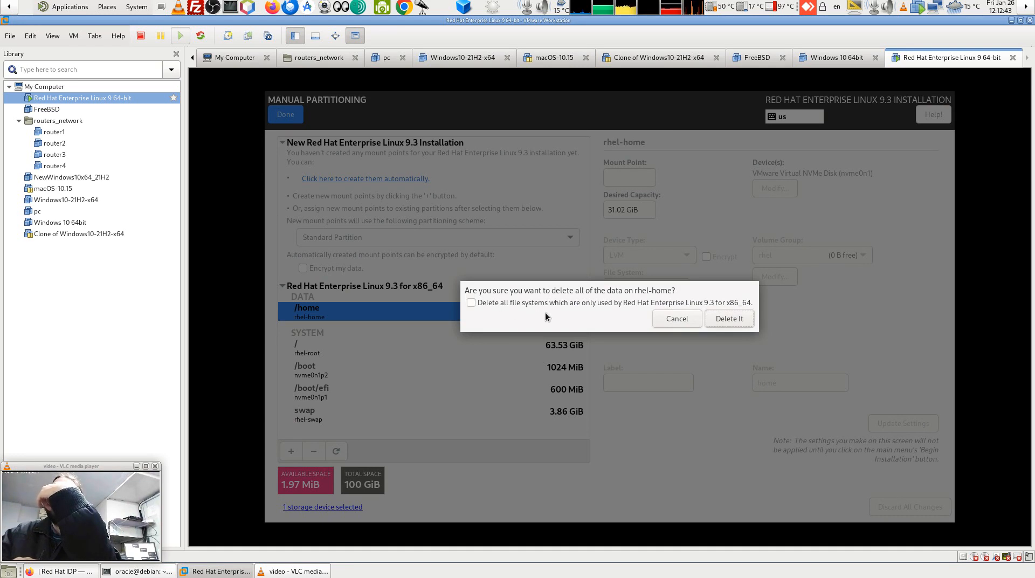
{"action": "left_click", "coordinate": [736, 324]}
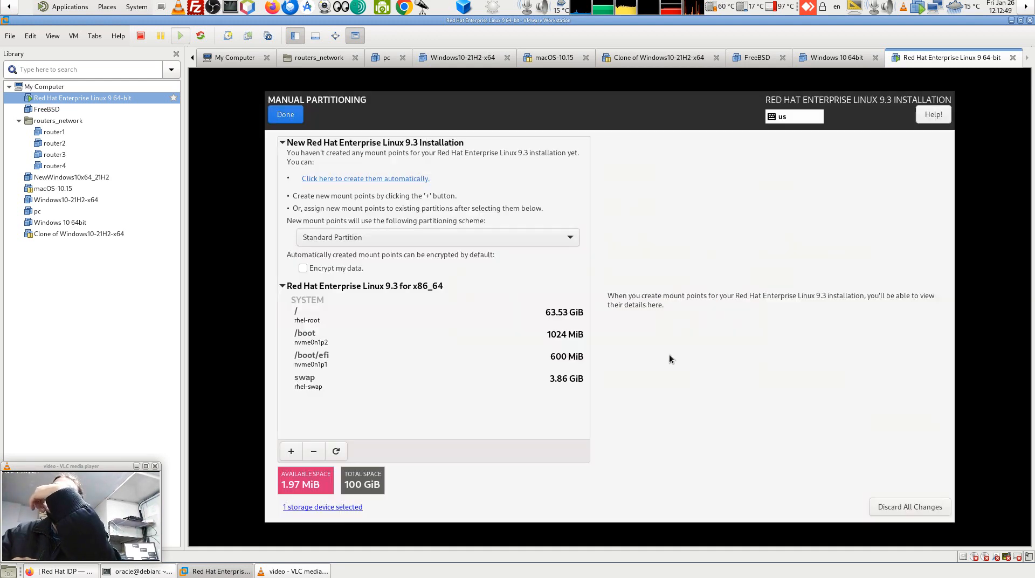
{"action": "left_click", "coordinate": [306, 312]}
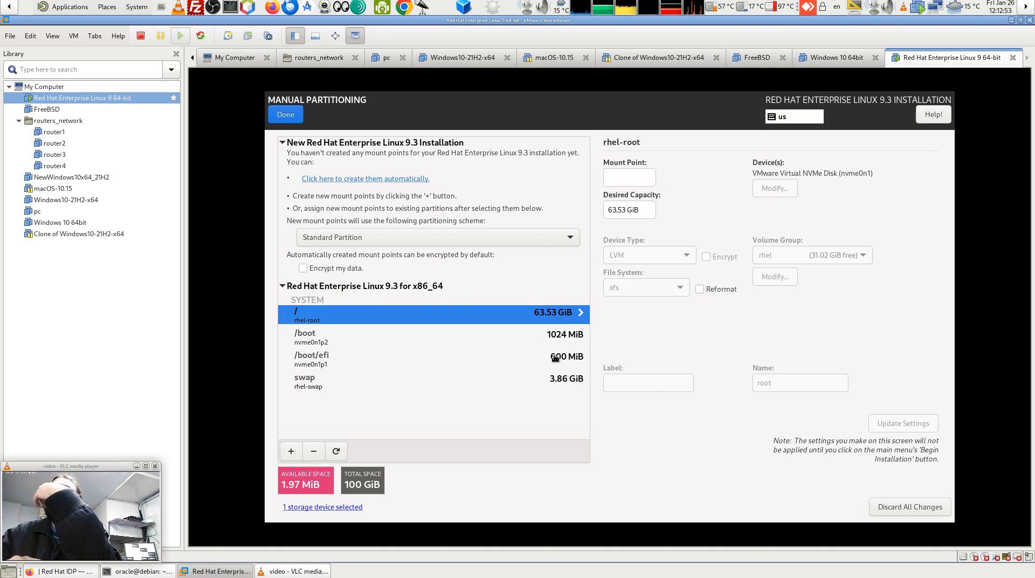
{"action": "left_click", "coordinate": [623, 211]}
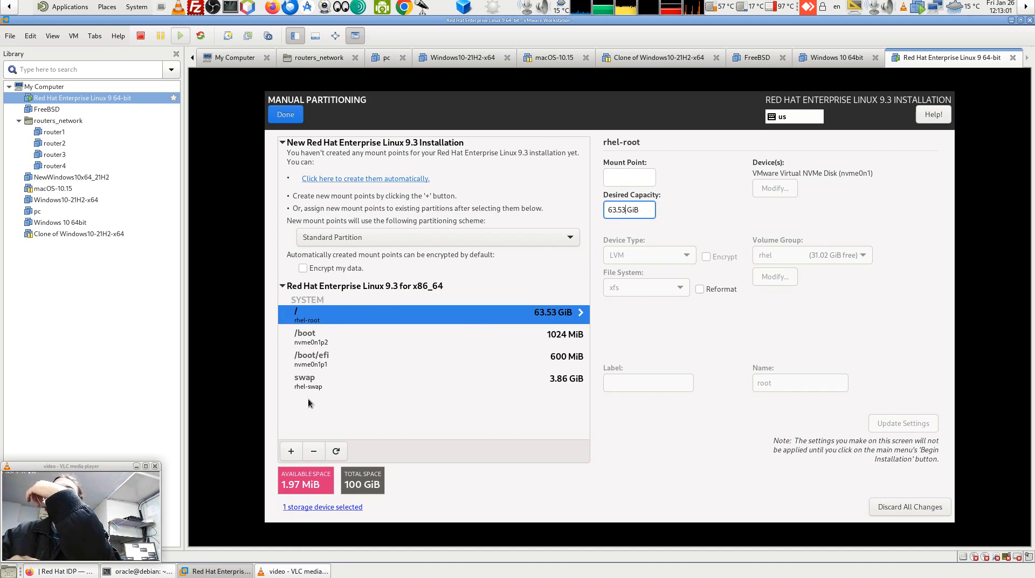
{"action": "left_click", "coordinate": [313, 450]}
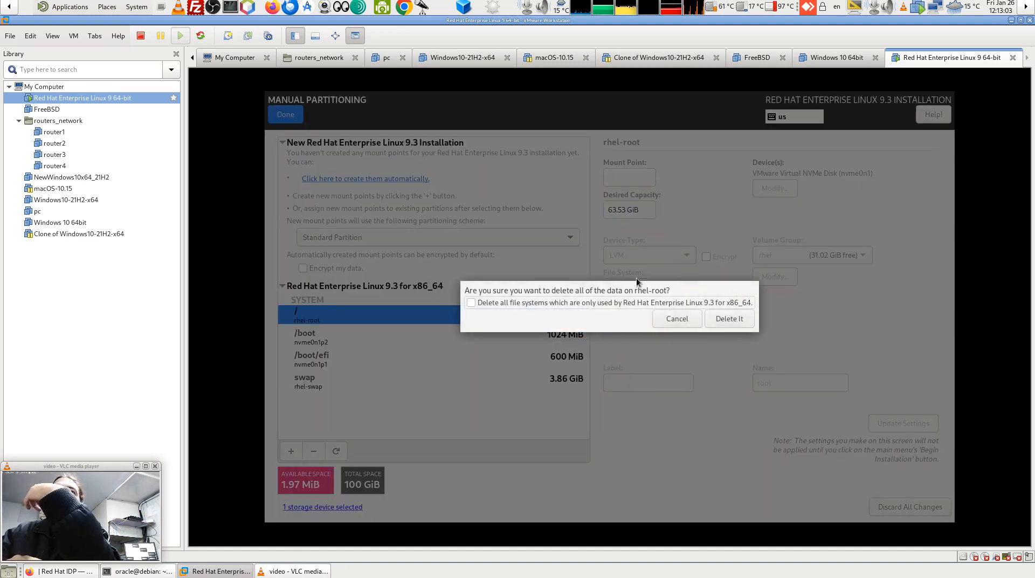
{"action": "left_click", "coordinate": [729, 318]}
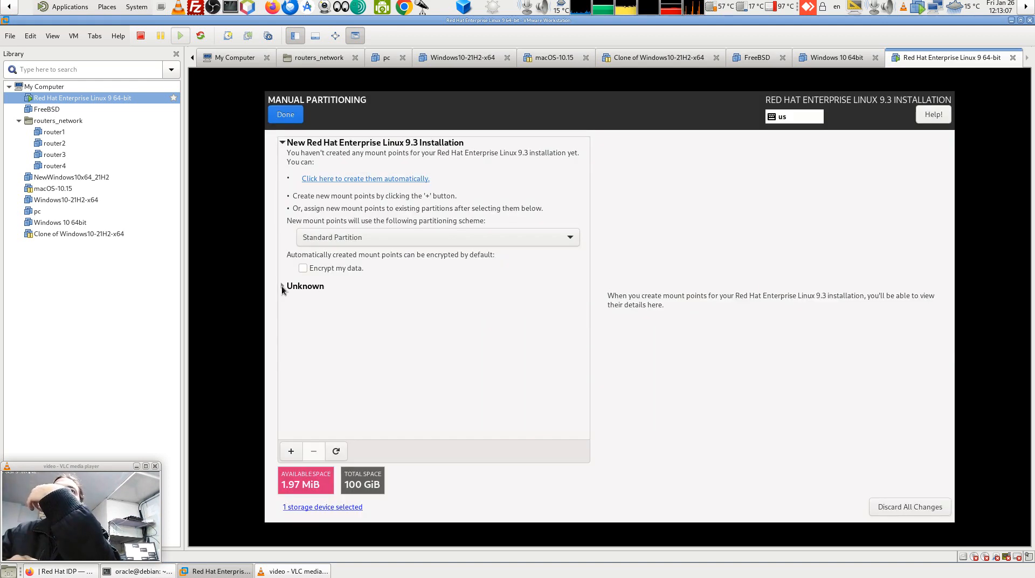
{"action": "left_click", "coordinate": [281, 286]}
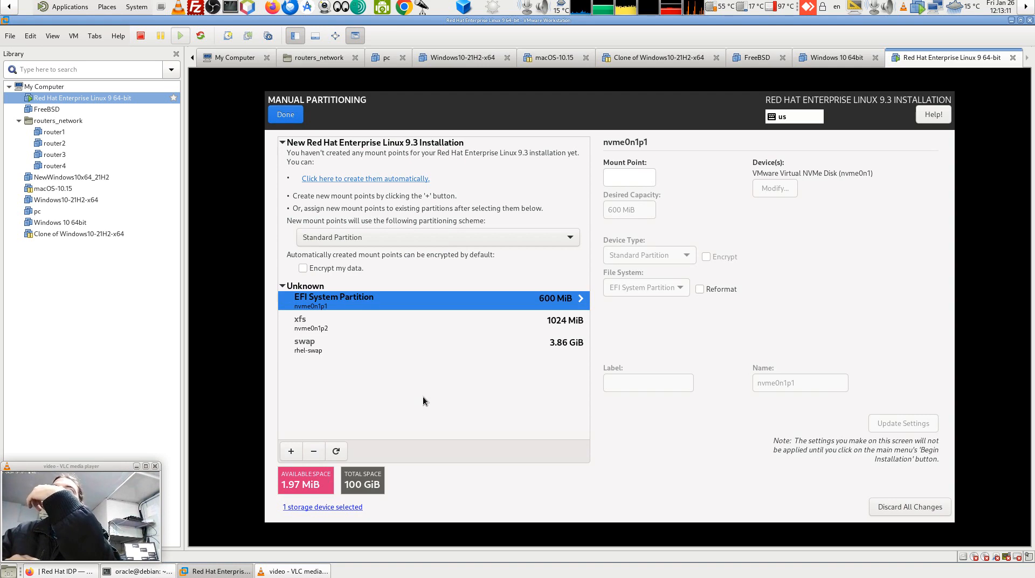
{"action": "left_click", "coordinate": [292, 453]}
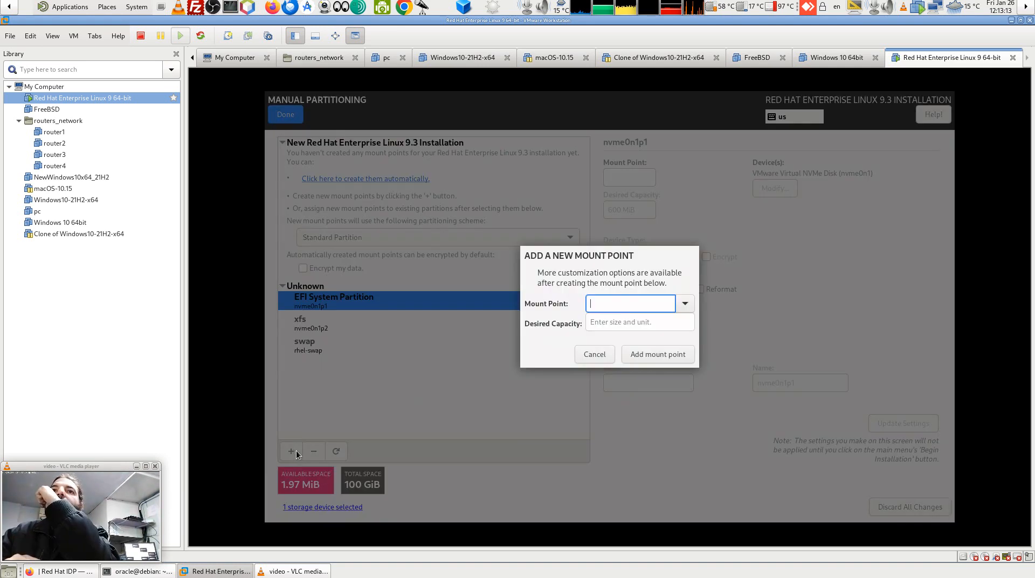
{"action": "left_click", "coordinate": [683, 303]}
{"action": "left_click", "coordinate": [633, 324]}
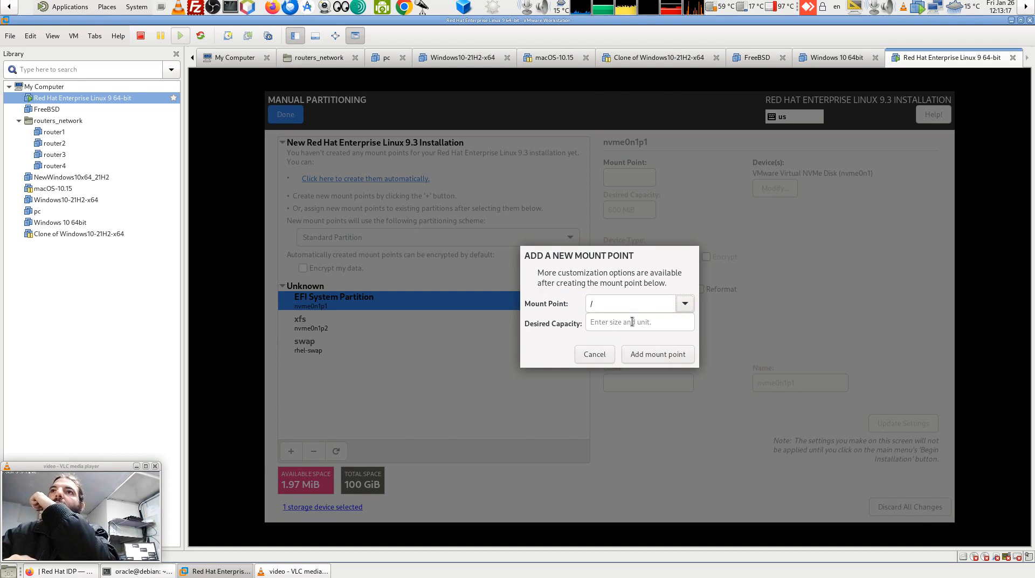
{"action": "left_click", "coordinate": [649, 357]}
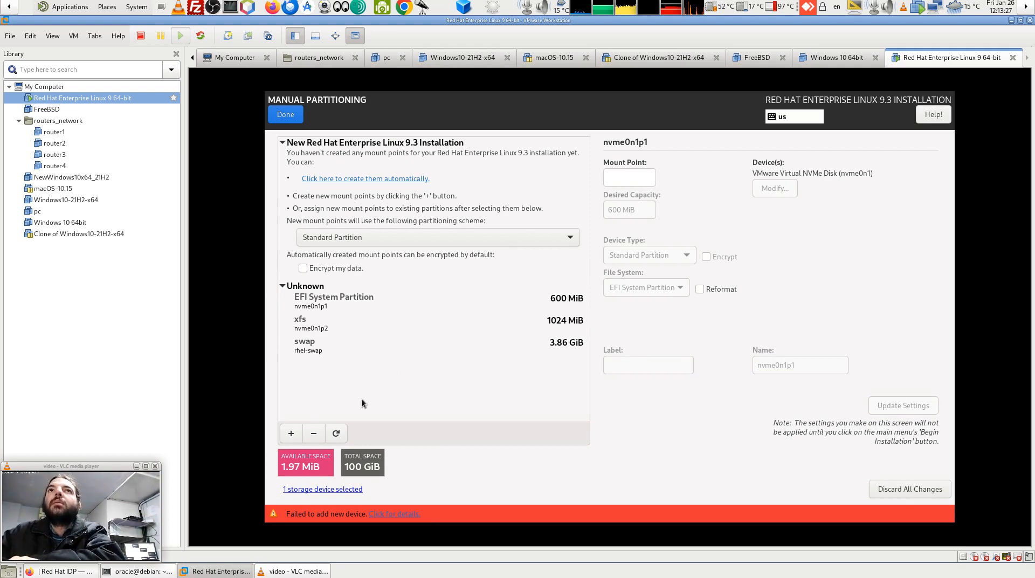
{"action": "left_click", "coordinate": [290, 435]}
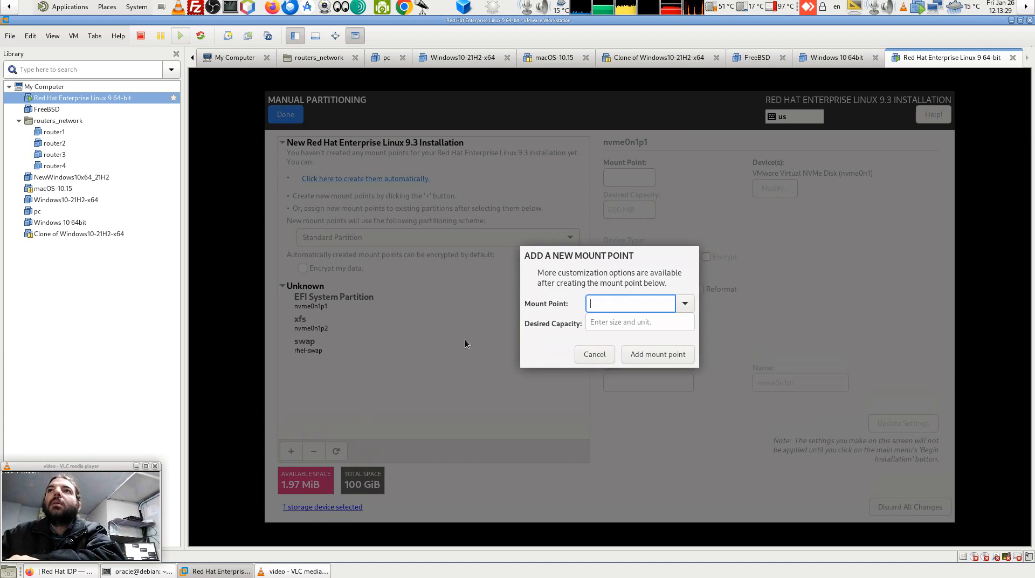
{"action": "left_click", "coordinate": [685, 304]}
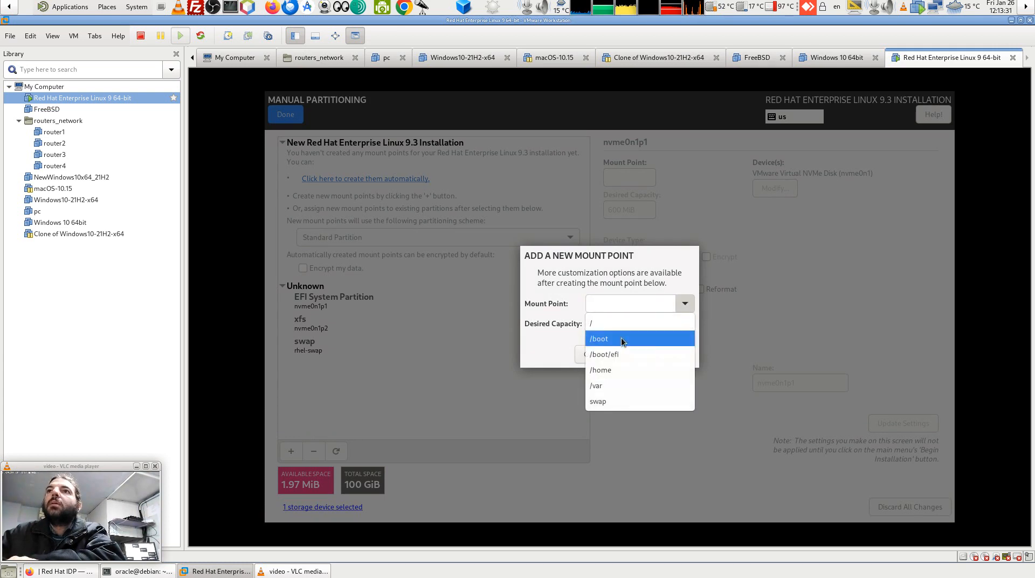
{"action": "left_click", "coordinate": [612, 327]}
{"action": "left_click", "coordinate": [612, 326]}
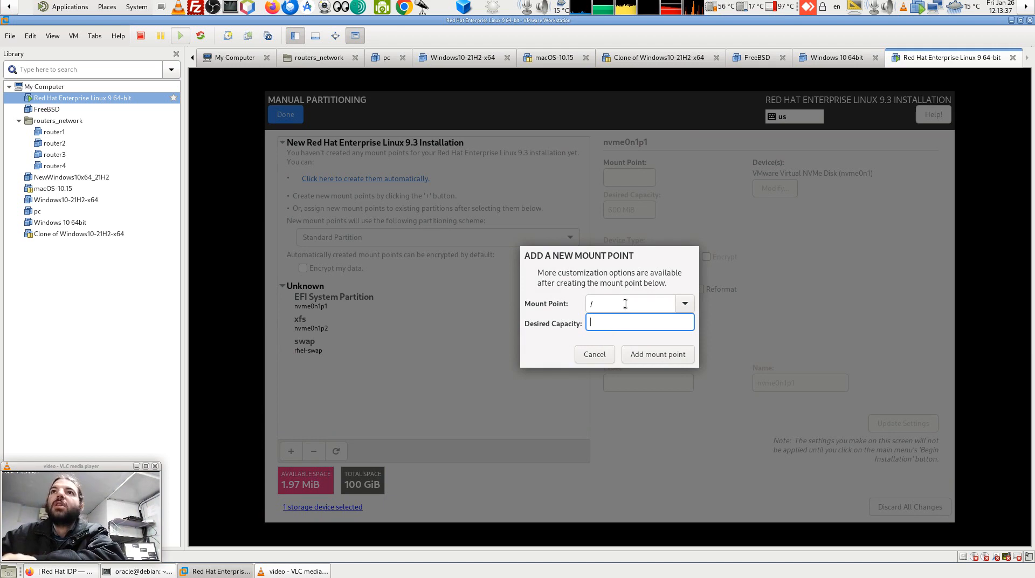
{"action": "left_click", "coordinate": [588, 353]}
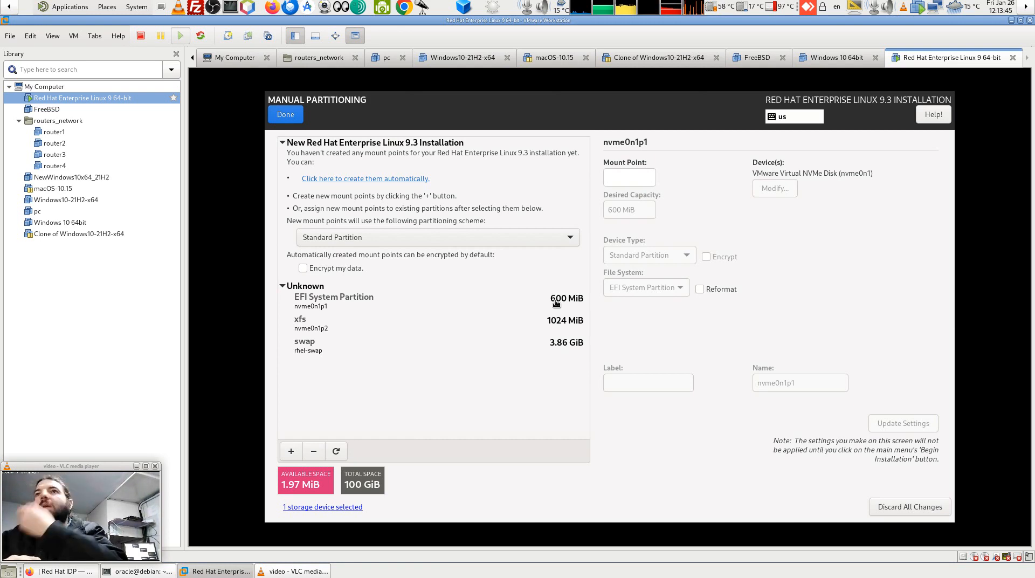
Try adding a root (/) mount point with 95GB desired capacity.
{"action": "left_click", "coordinate": [291, 452]}
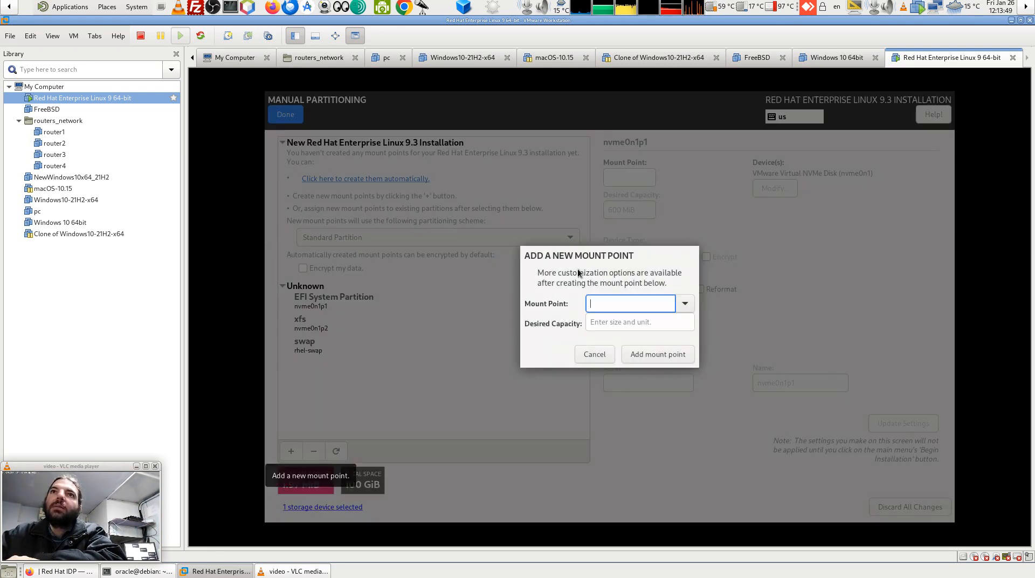
{"action": "left_click", "coordinate": [686, 305]}
{"action": "left_click", "coordinate": [620, 326]}
{"action": "left_click", "coordinate": [617, 323]}
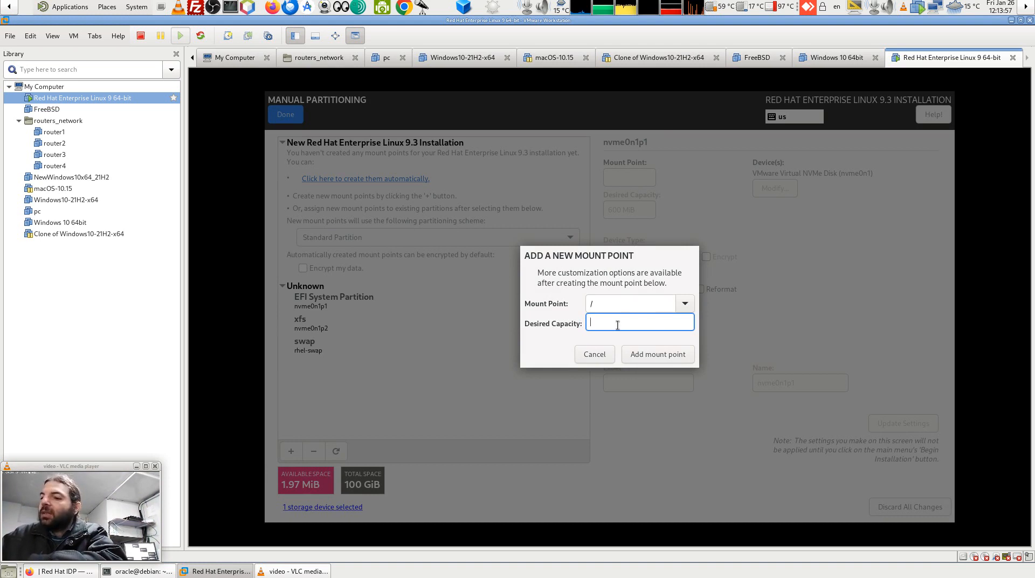
{"action": "type", "text": "+9"}
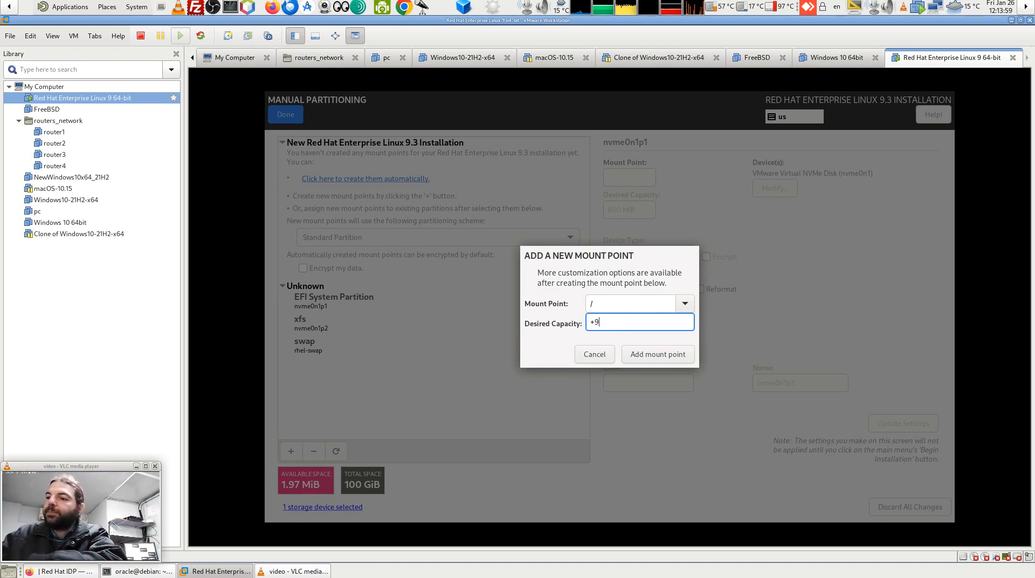
{"action": "key", "text": "BackSpace"}
{"action": "key", "text": "BackSpace"}
{"action": "type", "text": "95"}
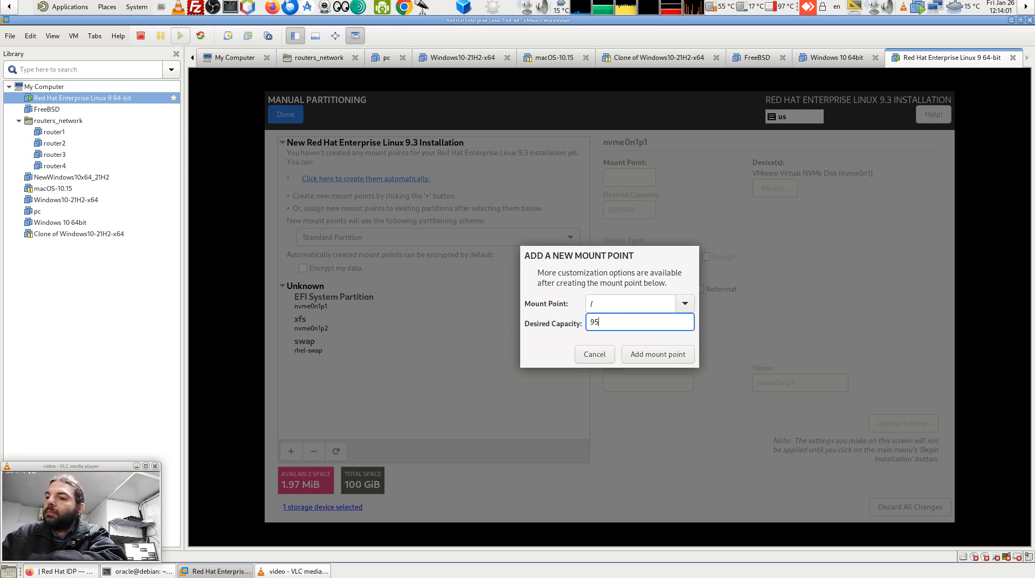
{"action": "type", "text": "GB"}
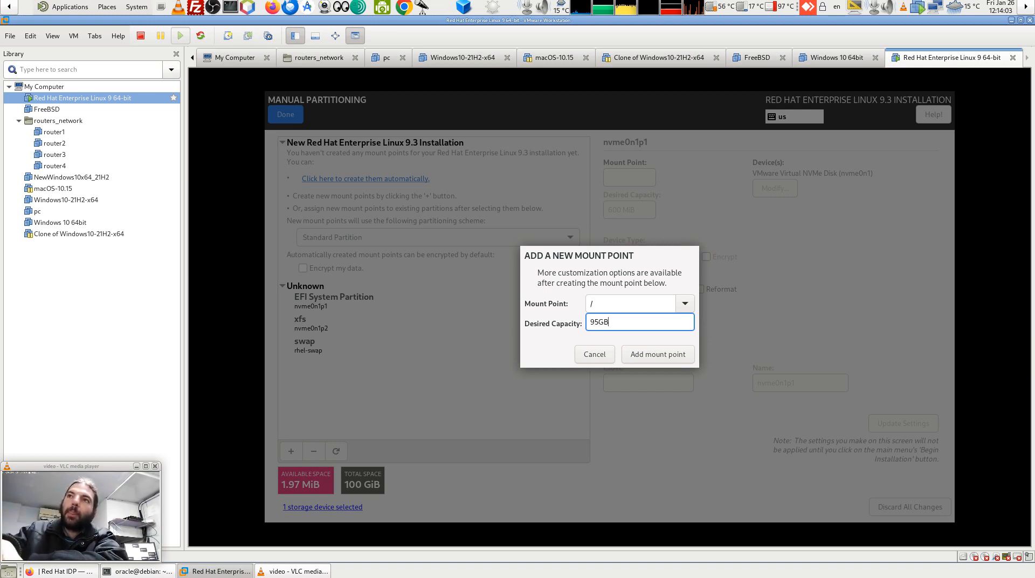
{"action": "left_click", "coordinate": [653, 354]}
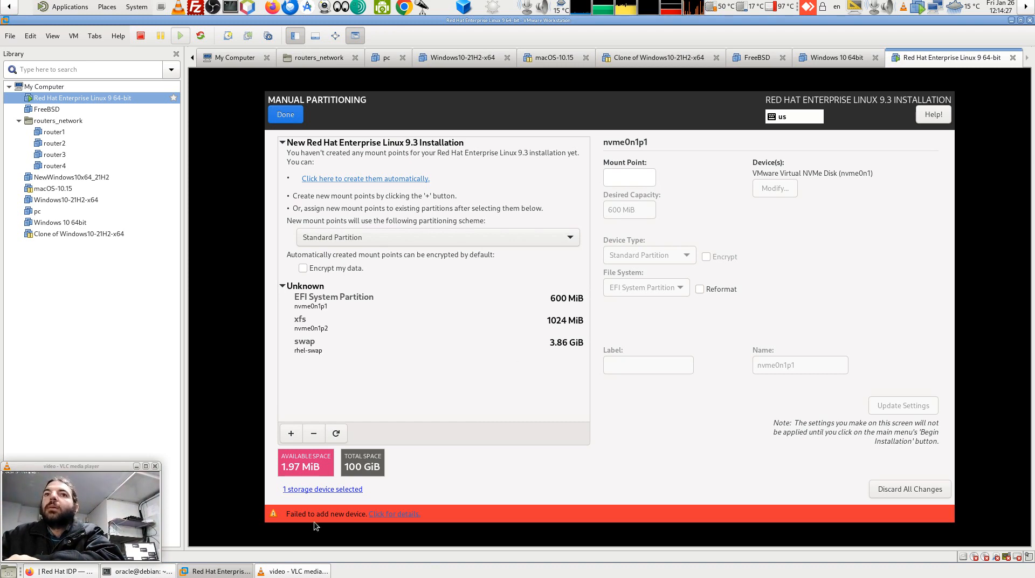
Check the 'Unable to allocate requested partition scheme' error details, then begin a new mount point.
{"action": "left_click", "coordinate": [388, 514]}
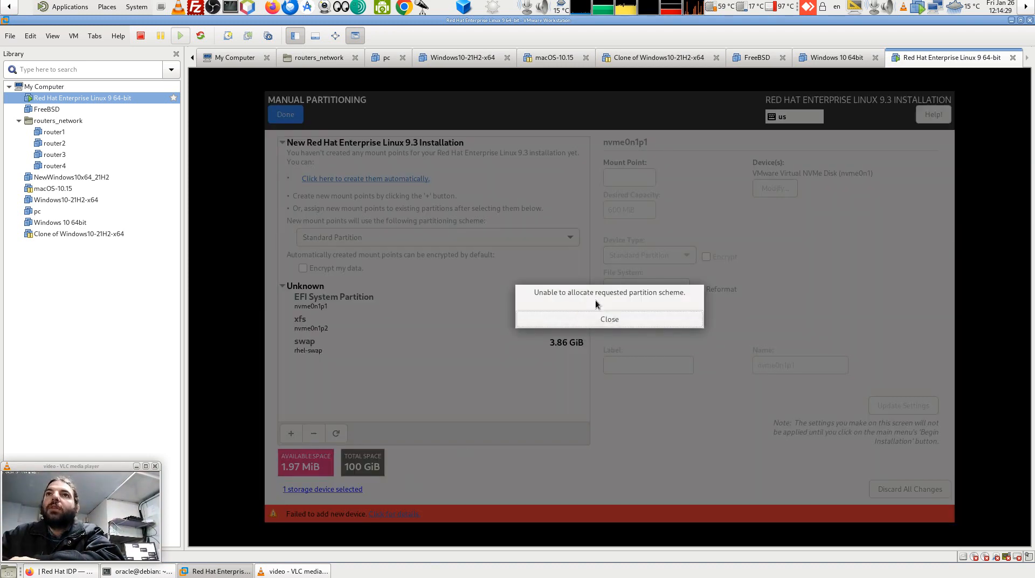
{"action": "left_click", "coordinate": [617, 319]}
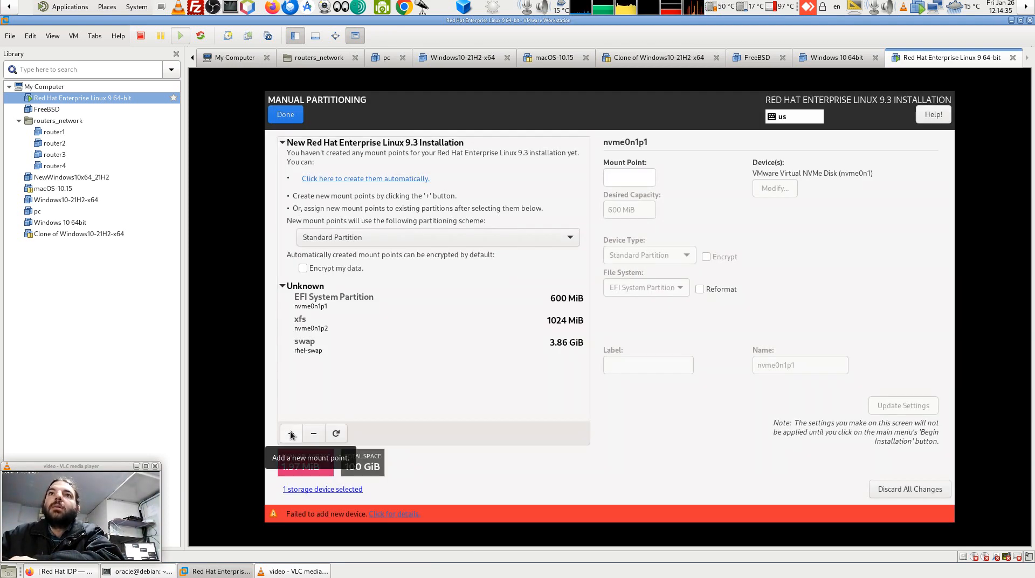
{"action": "left_click", "coordinate": [291, 433]}
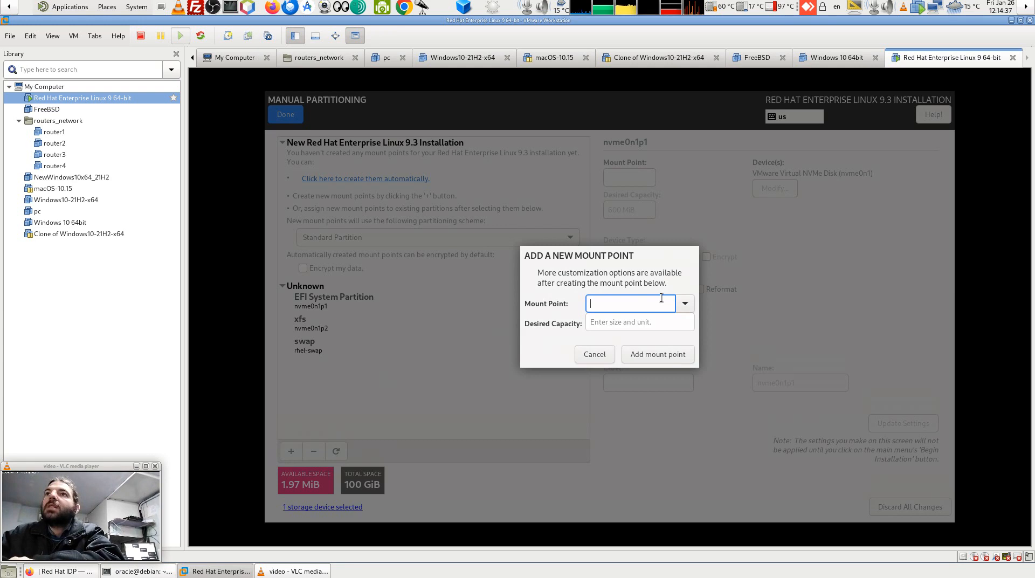
Retry adding a / mount point at 93G and read the failed-to-add-device details.
{"action": "type", "text": "/"}
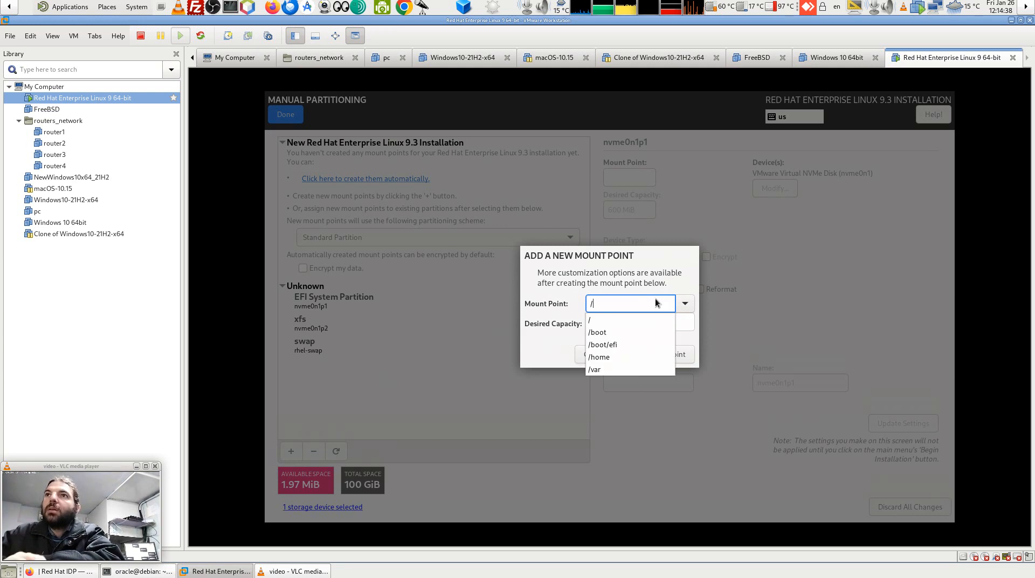
{"action": "left_click", "coordinate": [608, 321]}
{"action": "left_click", "coordinate": [621, 323]}
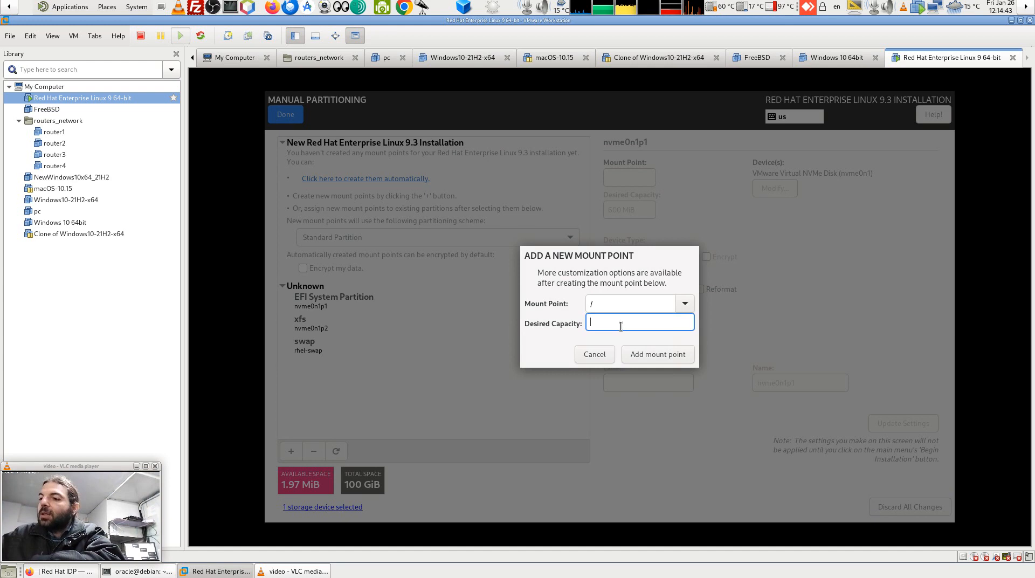
{"action": "type", "text": "93"}
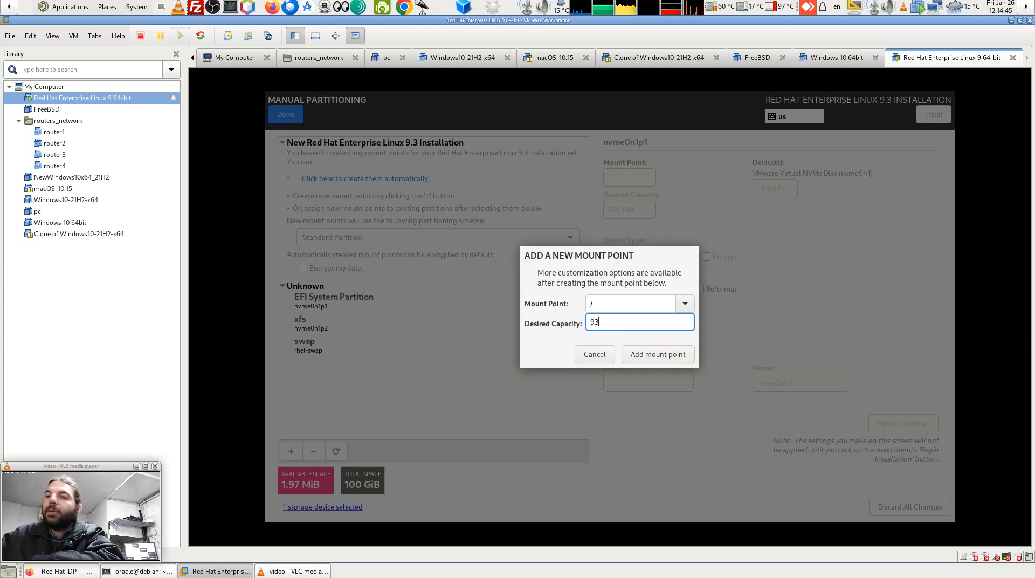
{"action": "type", "text": "G"}
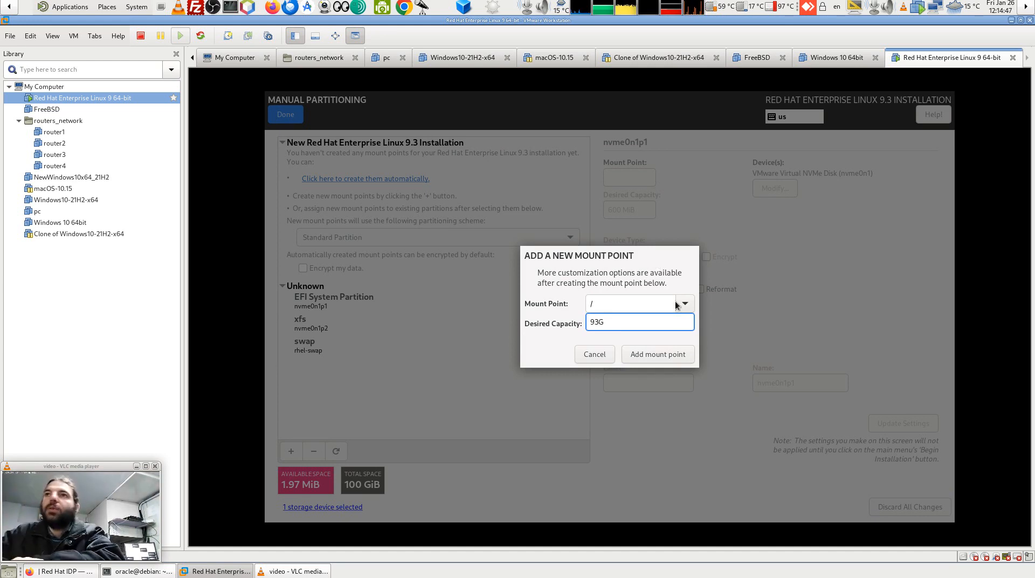
{"action": "left_click", "coordinate": [654, 351]}
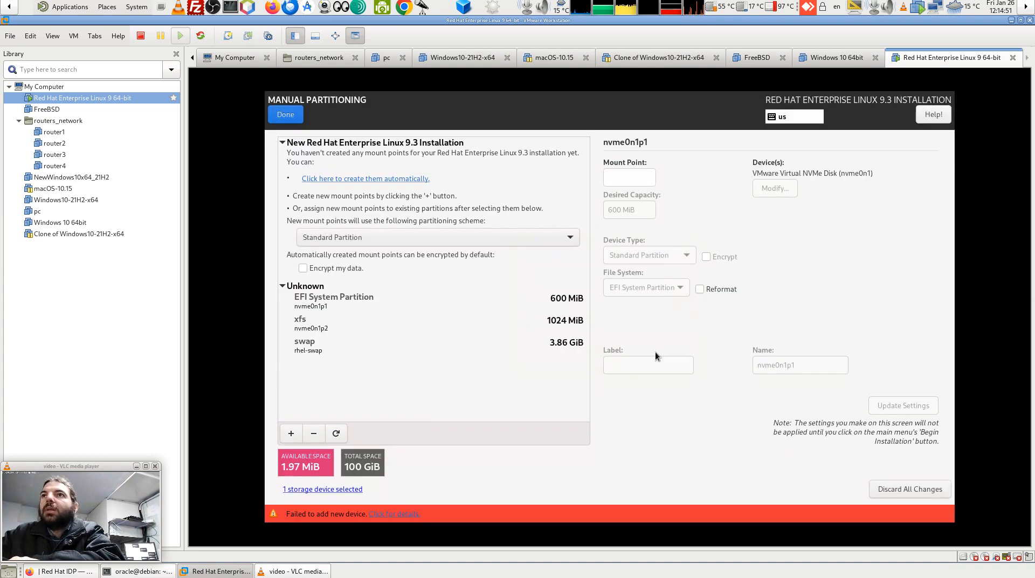
{"action": "left_click", "coordinate": [412, 513]}
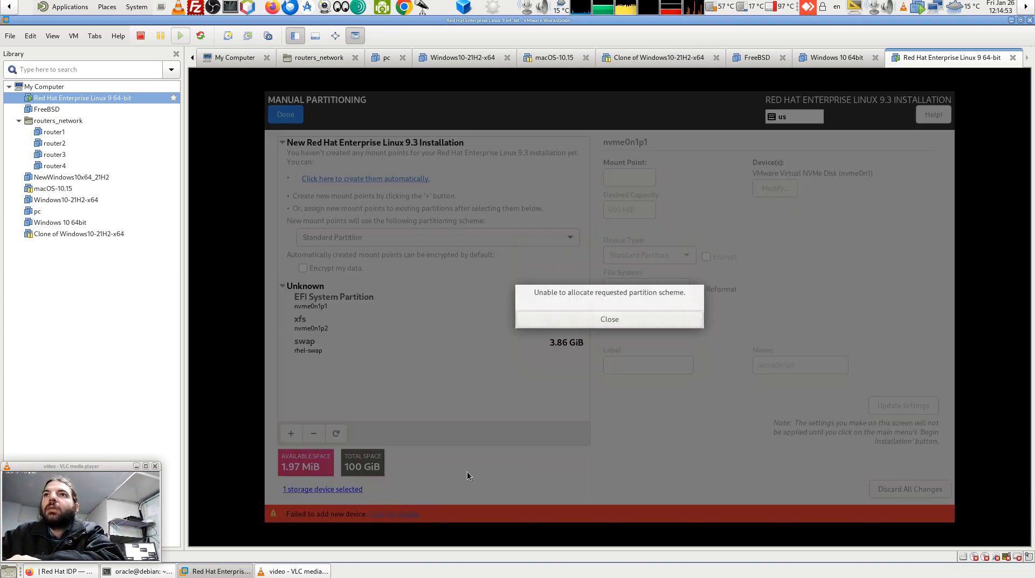
{"action": "left_click", "coordinate": [599, 316]}
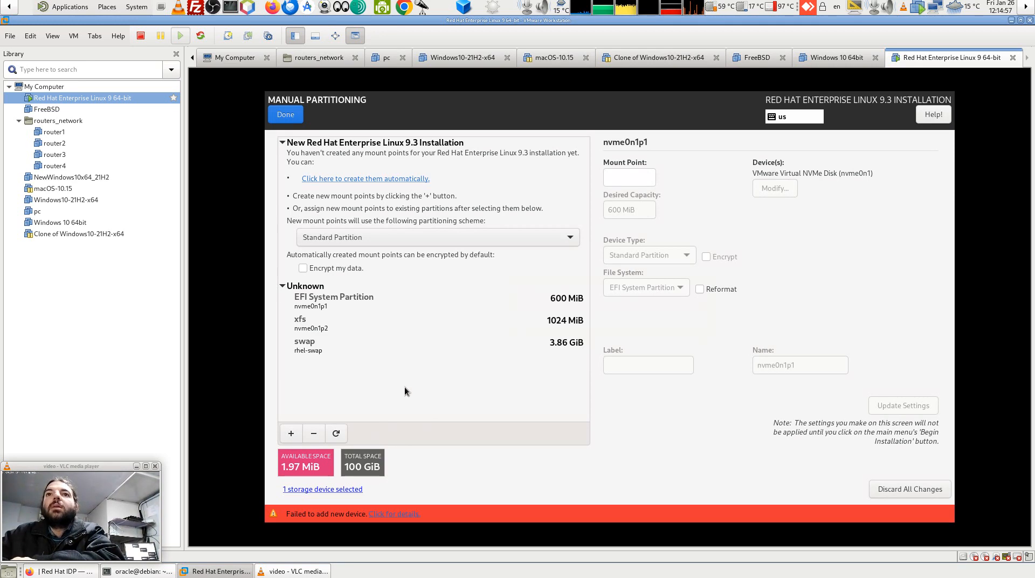
{"action": "left_click", "coordinate": [335, 433]}
Rescan the disks, accept the results and return to Manual Partitioning with the disk selected.
{"action": "left_click", "coordinate": [611, 322]}
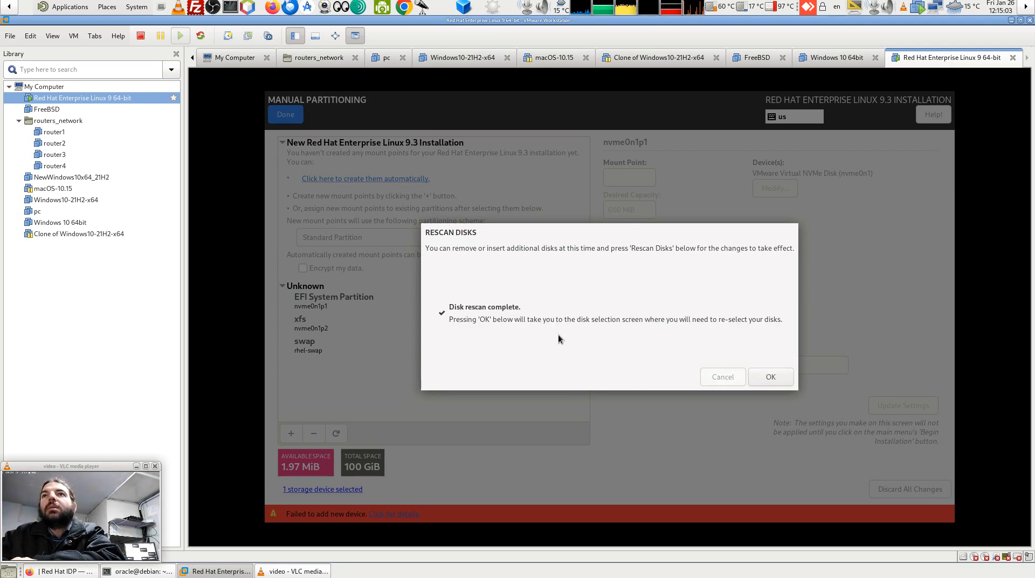
{"action": "left_click", "coordinate": [765, 377]}
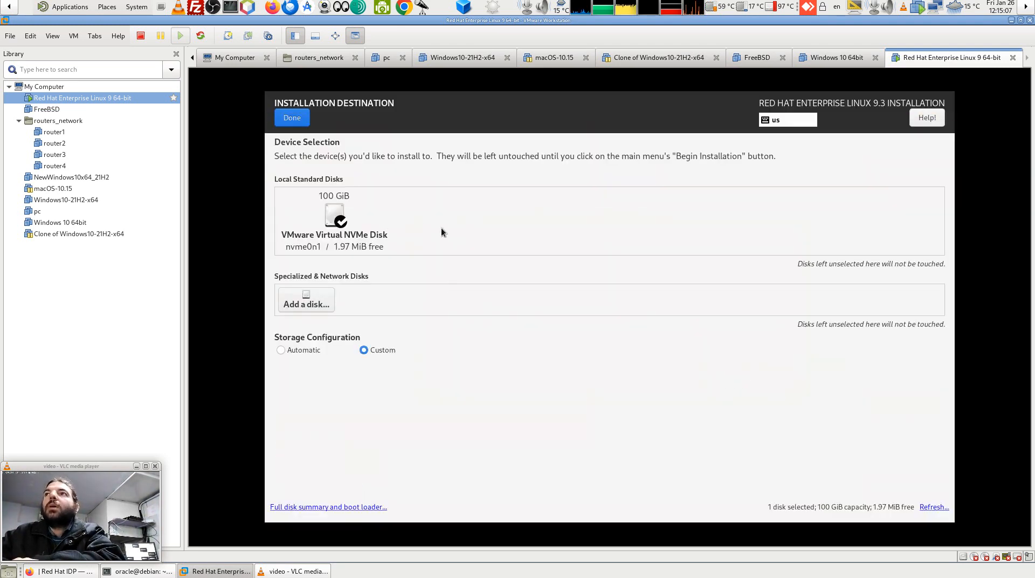
{"action": "left_click", "coordinate": [295, 118]}
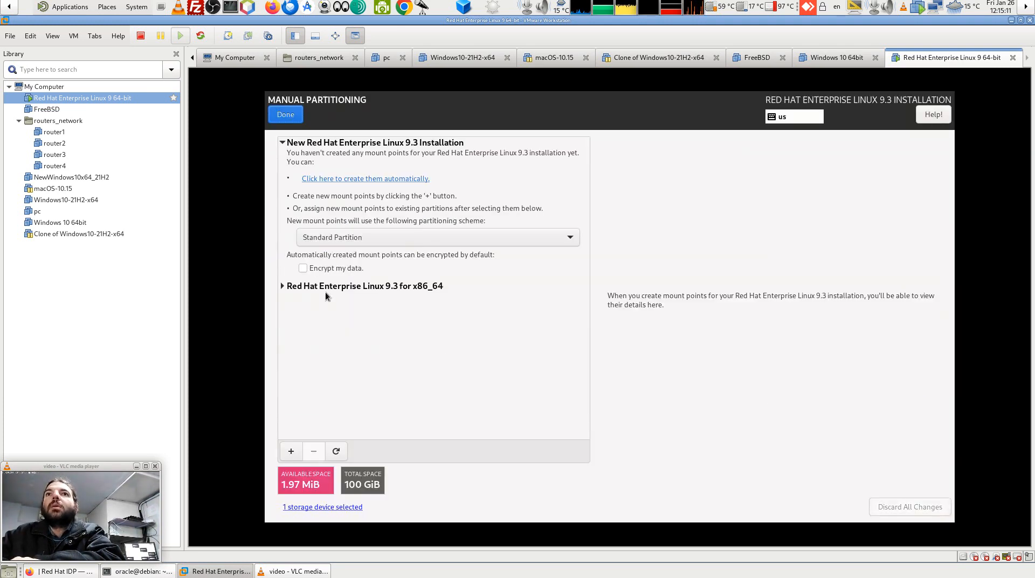
Delete the existing RHEL 9.3 /home partition rhel-home and its data.
{"action": "left_click", "coordinate": [282, 286]}
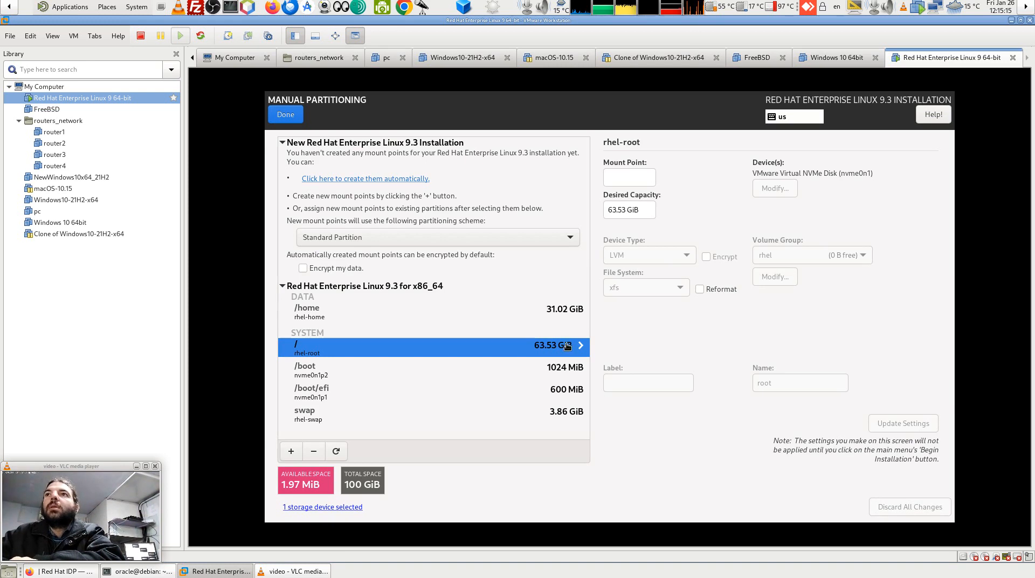
{"action": "left_click", "coordinate": [505, 312]}
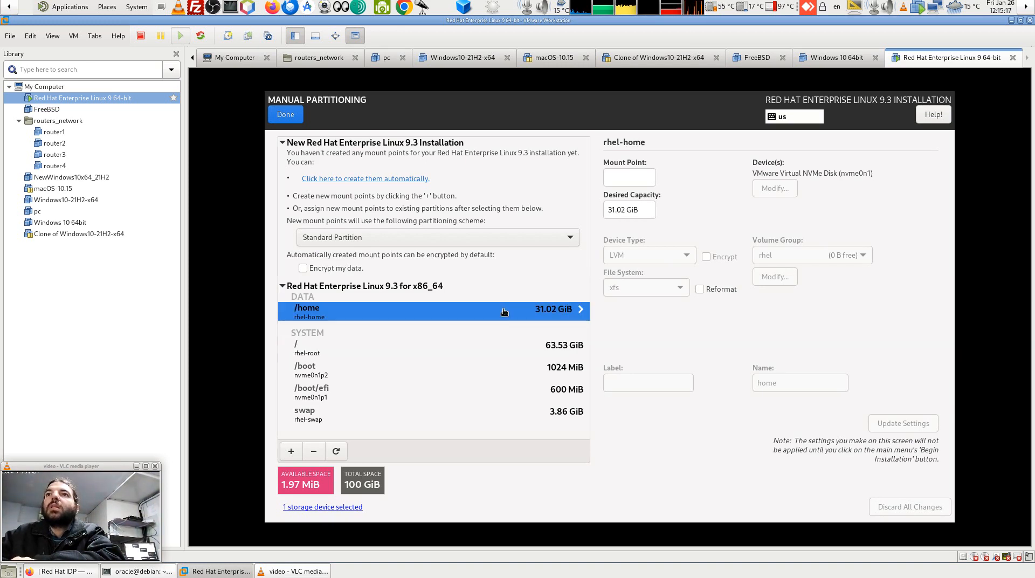
{"action": "left_click", "coordinate": [313, 451]}
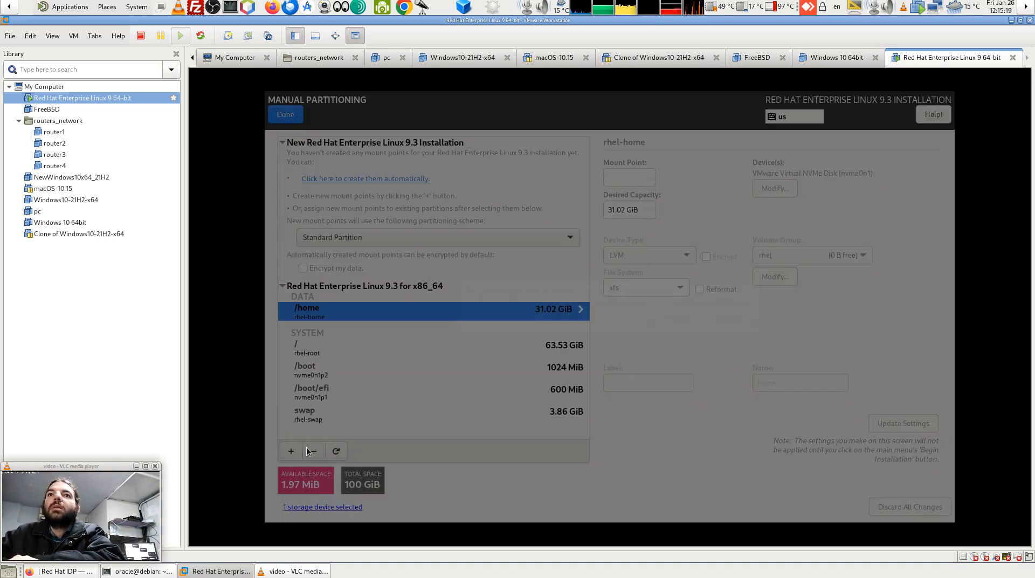
{"action": "left_click", "coordinate": [723, 318]}
Resize the rhel-root partition from 63.53 to 93.53 GiB.
{"action": "left_click", "coordinate": [416, 318]}
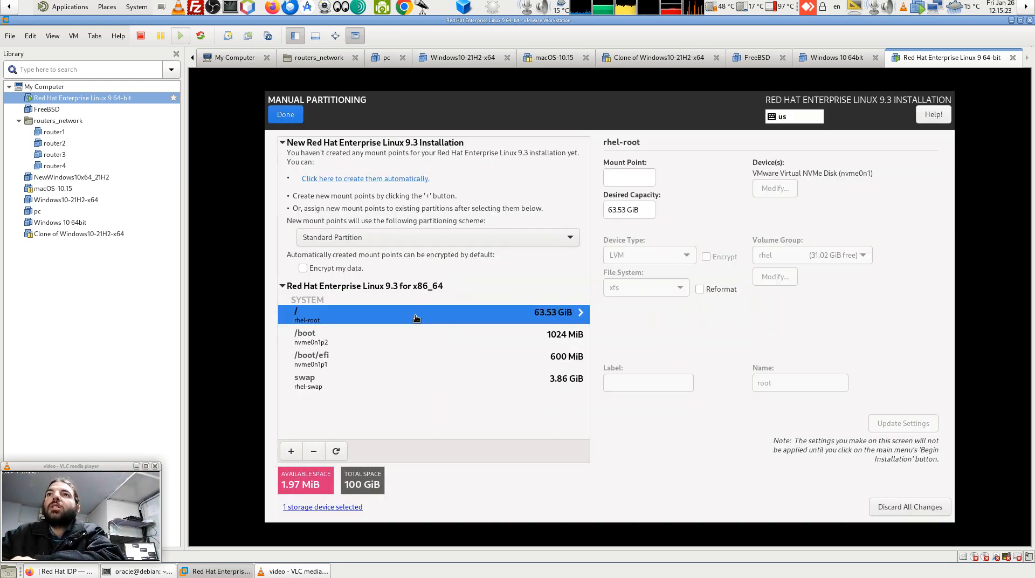
{"action": "left_click_drag", "start_coordinate": [626, 211], "coordinate": [604, 210]}
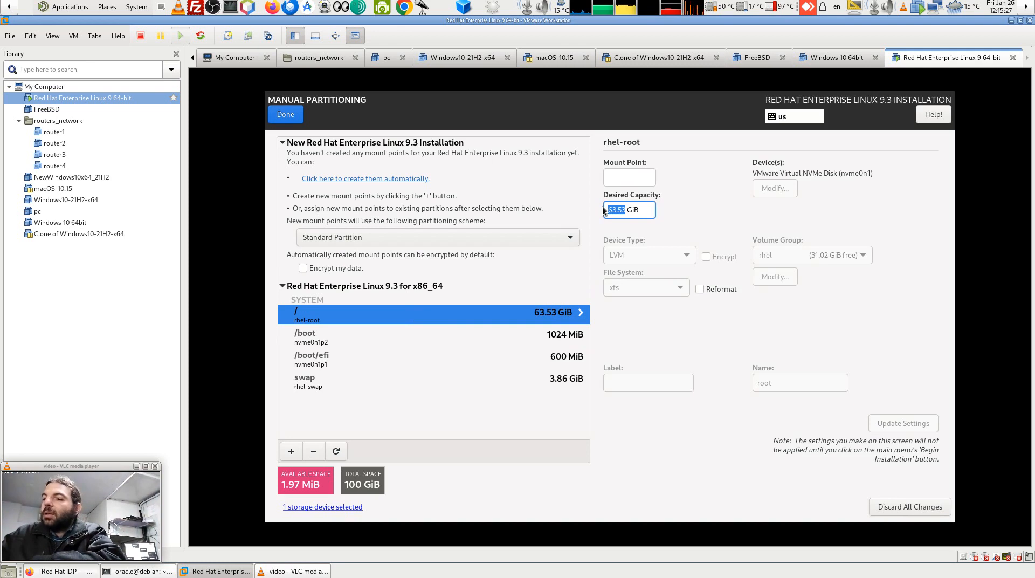
{"action": "type", "text": "93"}
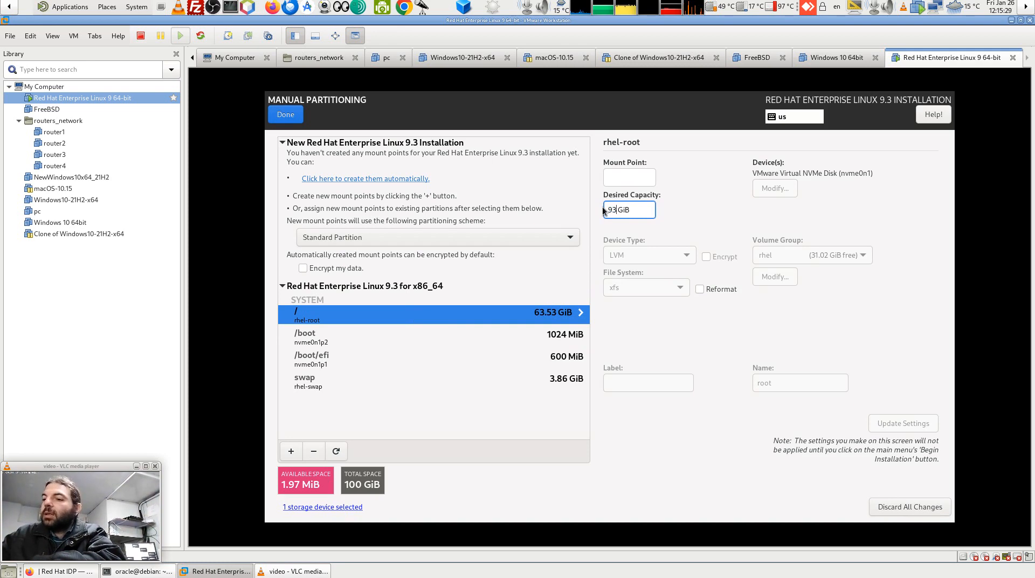
{"action": "type", "text": ".53"}
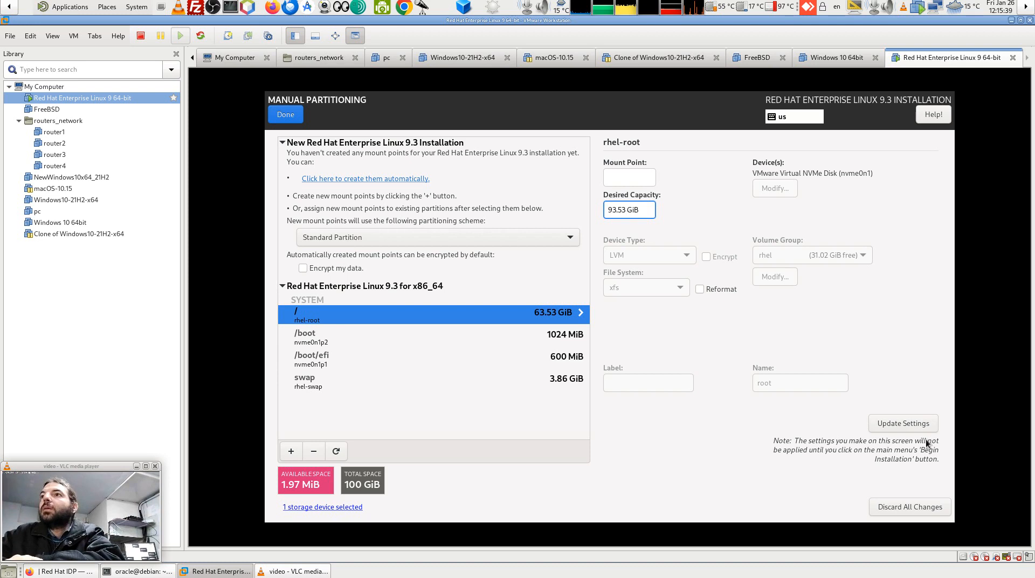
{"action": "left_click", "coordinate": [914, 425]}
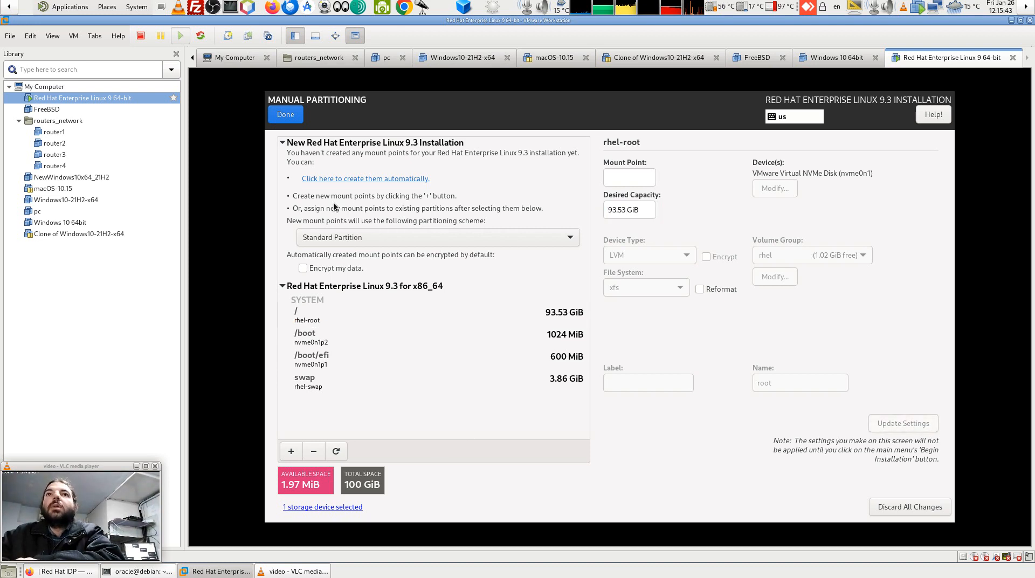
Attempt to finish partitioning and read the EFI System Partition storage error.
{"action": "left_click", "coordinate": [286, 115]}
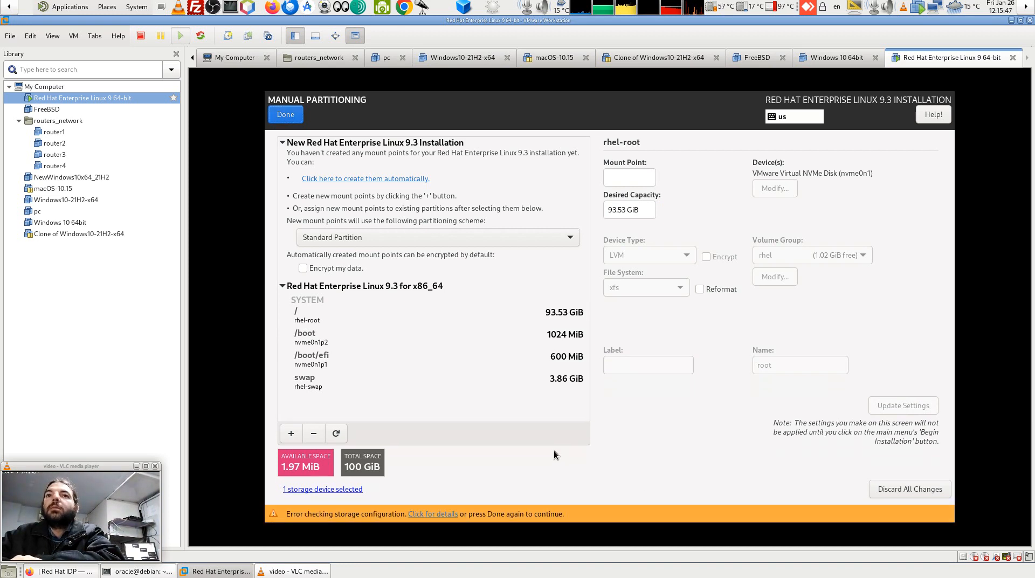
{"action": "left_click", "coordinate": [450, 515]}
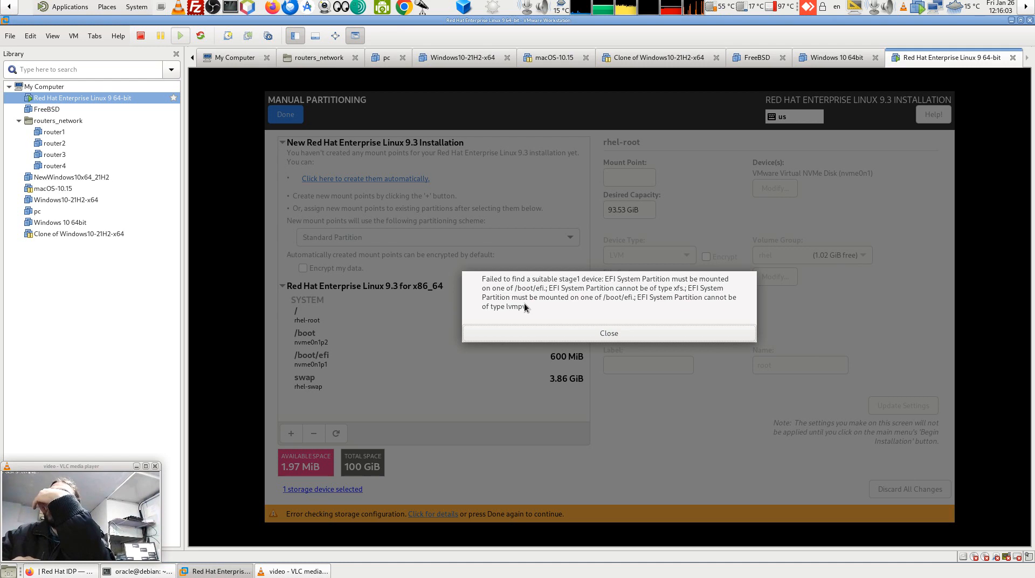
{"action": "left_click", "coordinate": [601, 333]}
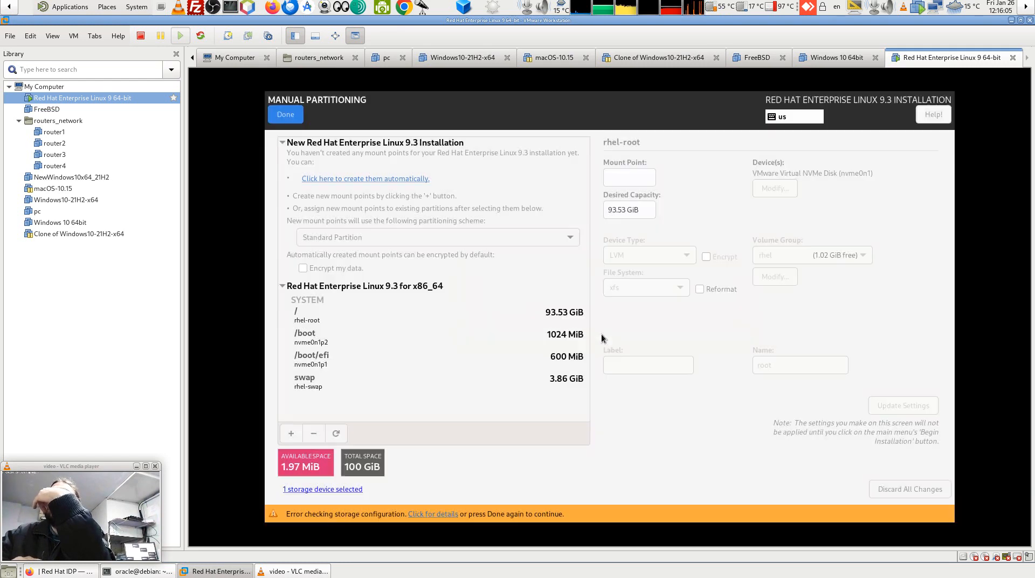
Set the root partition to be reformatted as ext4.
{"action": "left_click", "coordinate": [324, 311]}
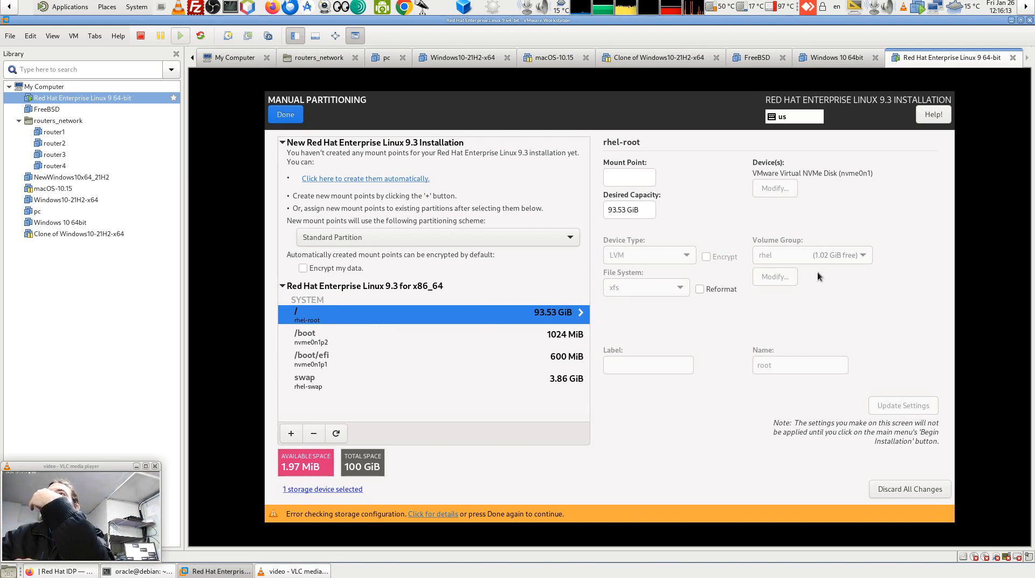
{"action": "left_click", "coordinate": [699, 289]}
{"action": "left_click", "coordinate": [667, 293]}
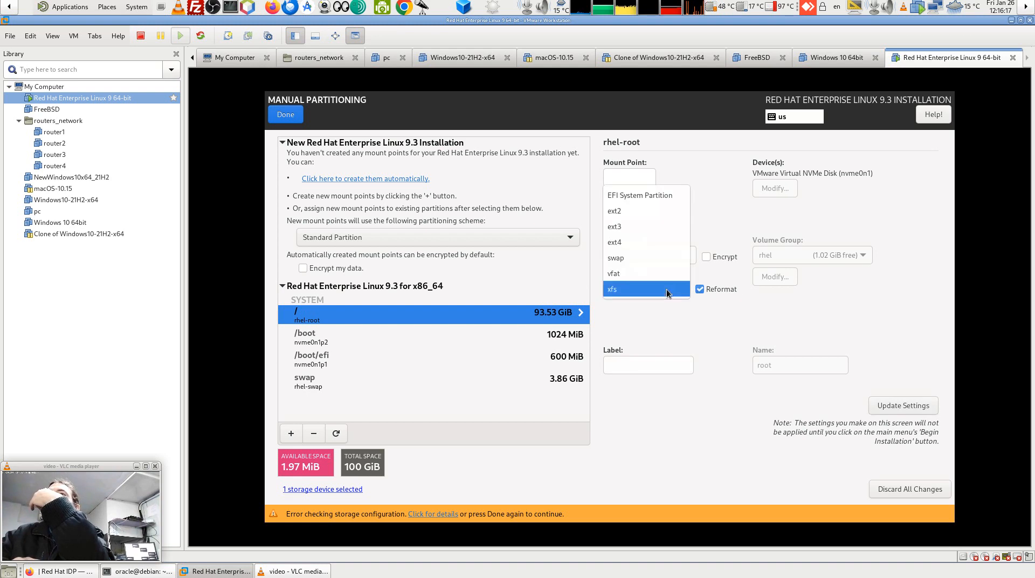
{"action": "left_click", "coordinate": [643, 238]}
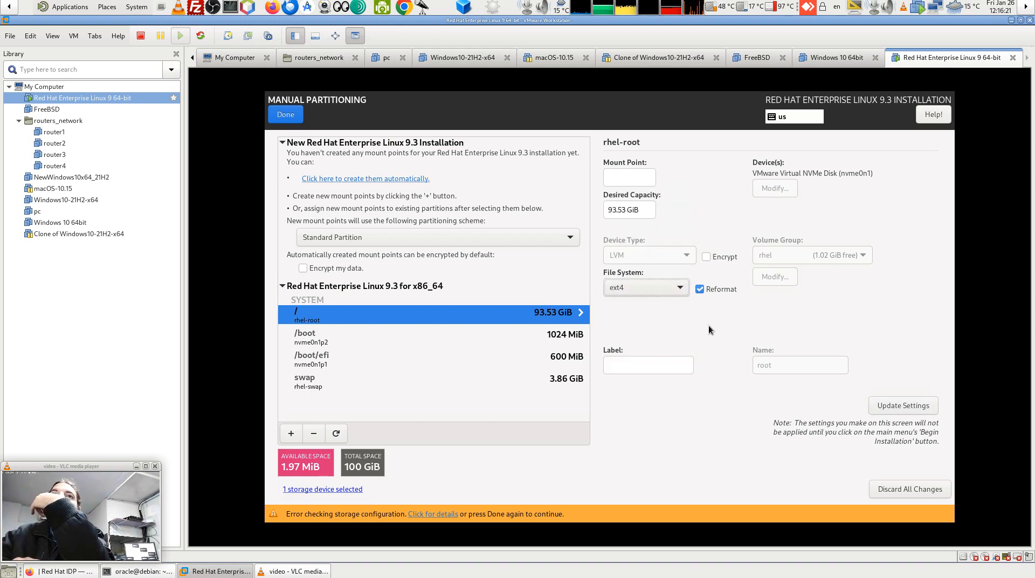
{"action": "left_click", "coordinate": [341, 359]}
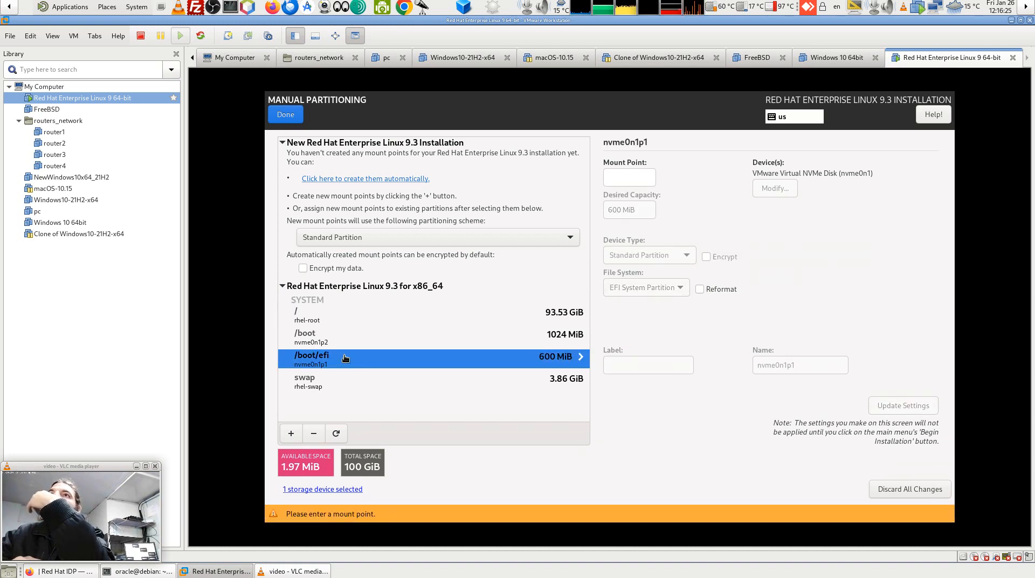
Check the /boot partition, then retry finishing and read the EFI error details again.
{"action": "left_click", "coordinate": [331, 340]}
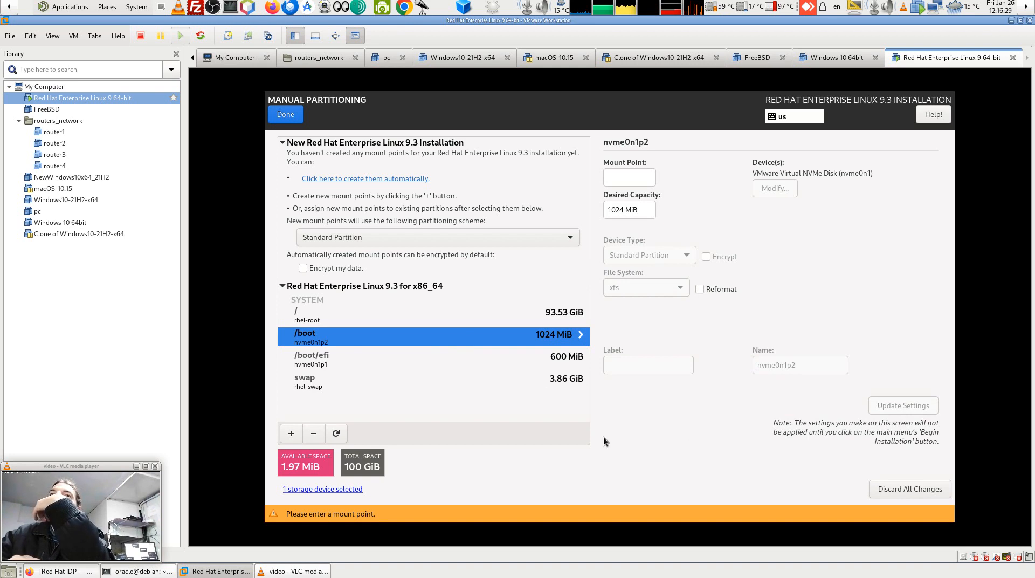
{"action": "left_click", "coordinate": [287, 117]}
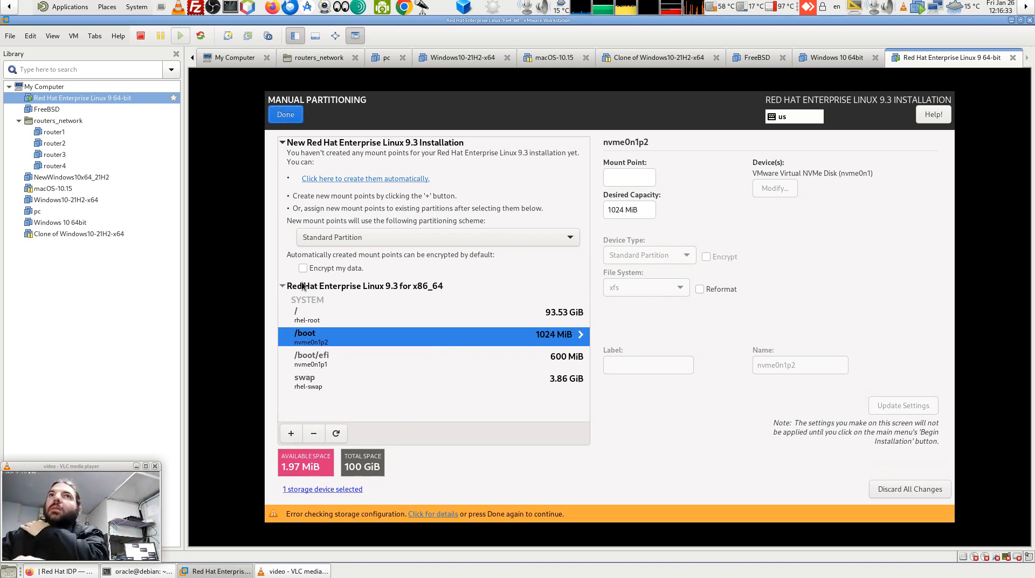
{"action": "left_click", "coordinate": [422, 514]}
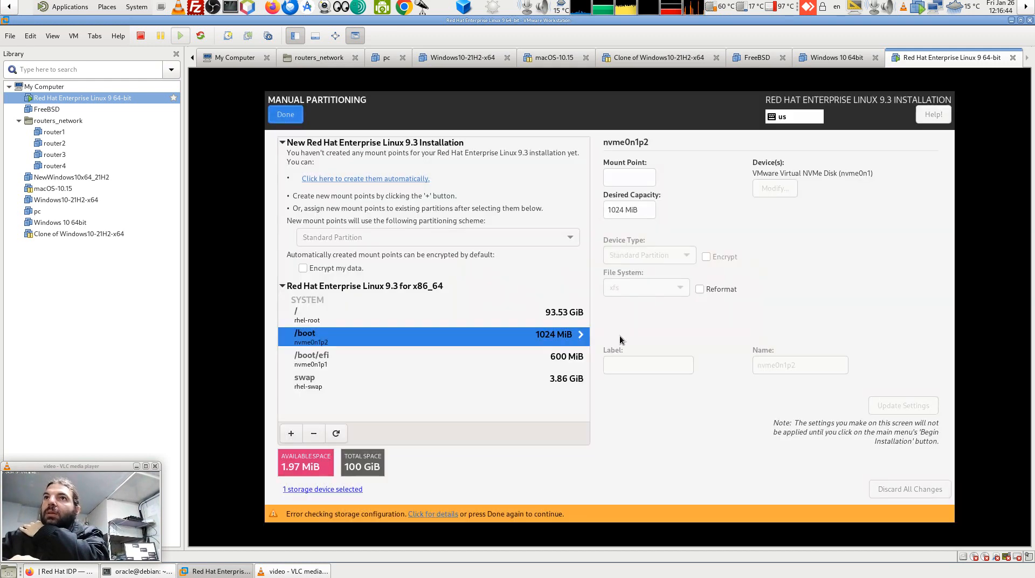
{"action": "left_click", "coordinate": [619, 335]}
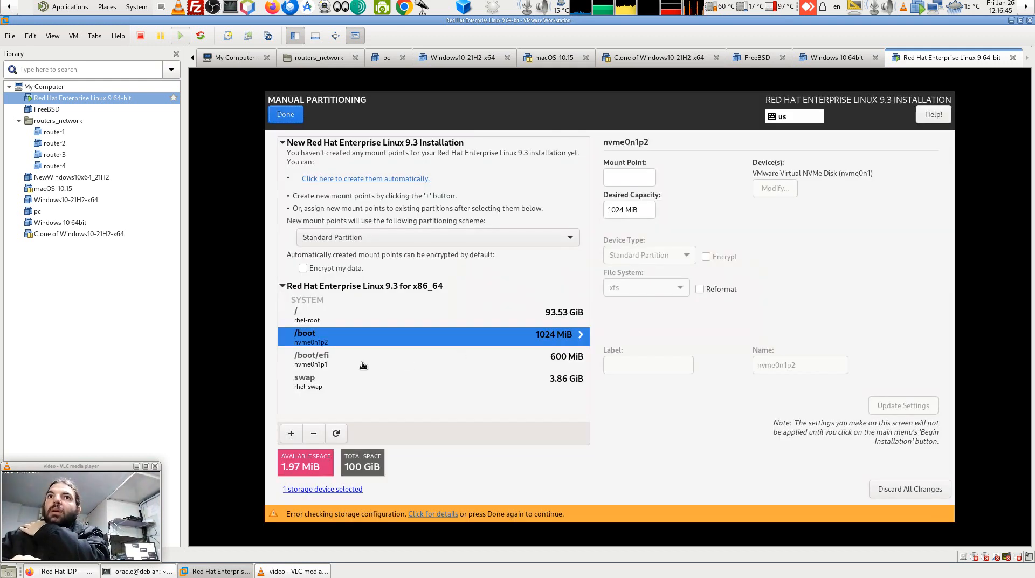
Enter /boot/efi as the mount point of the 600 MiB EFI System Partition.
{"action": "left_click", "coordinate": [348, 365]}
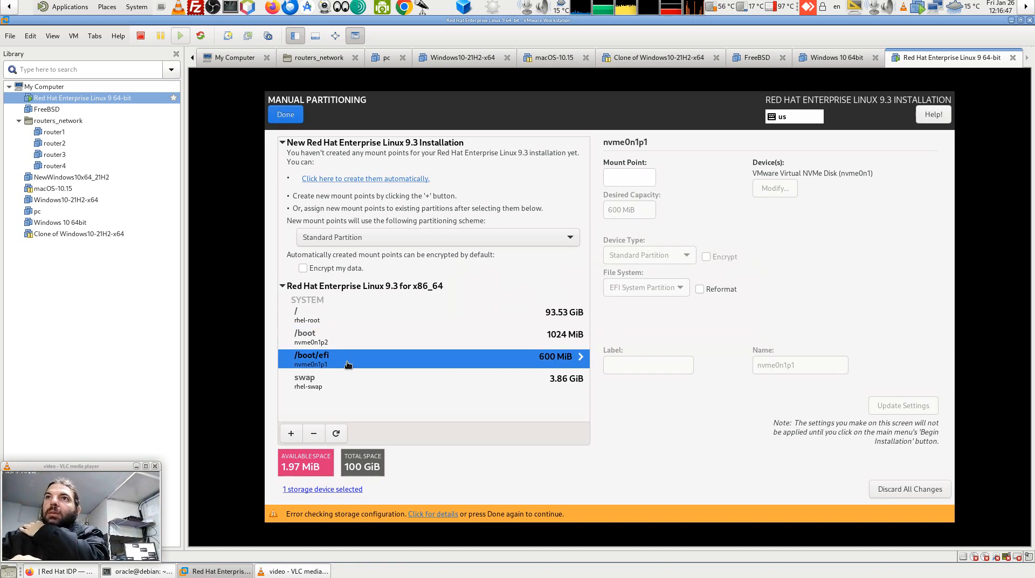
{"action": "left_click", "coordinate": [626, 173]}
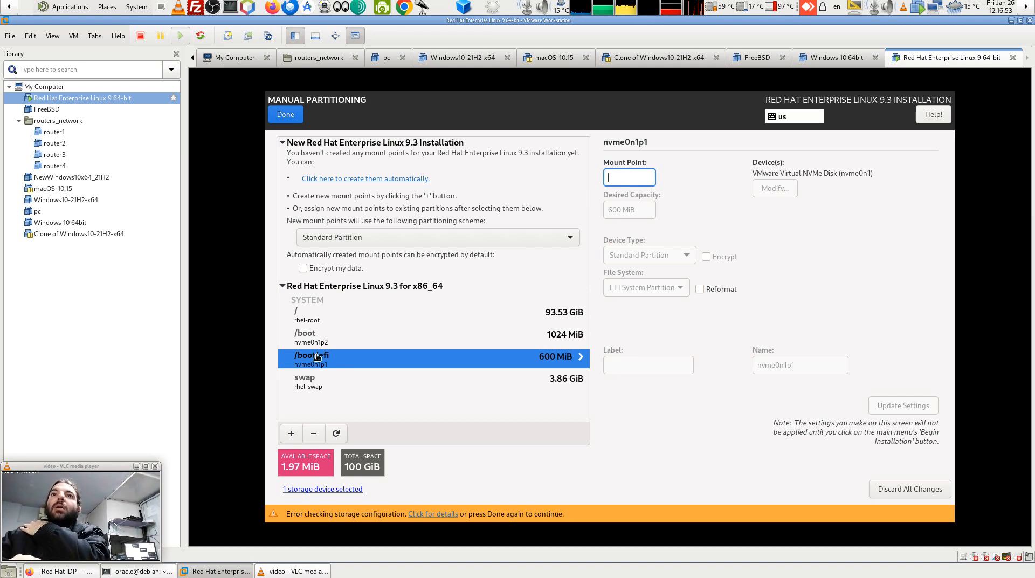
{"action": "type", "text": "/boot"}
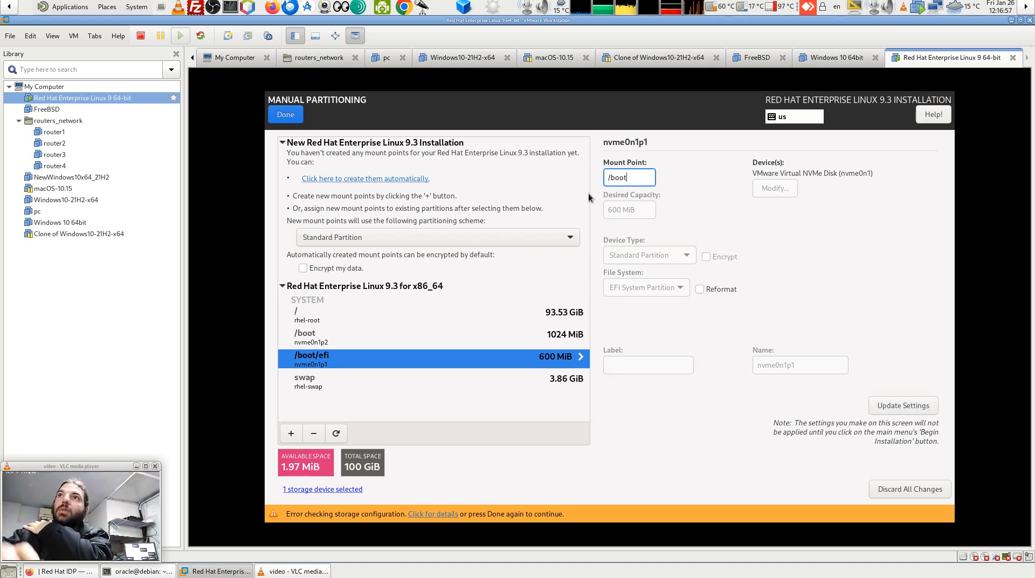
{"action": "type", "text": "/ef"}
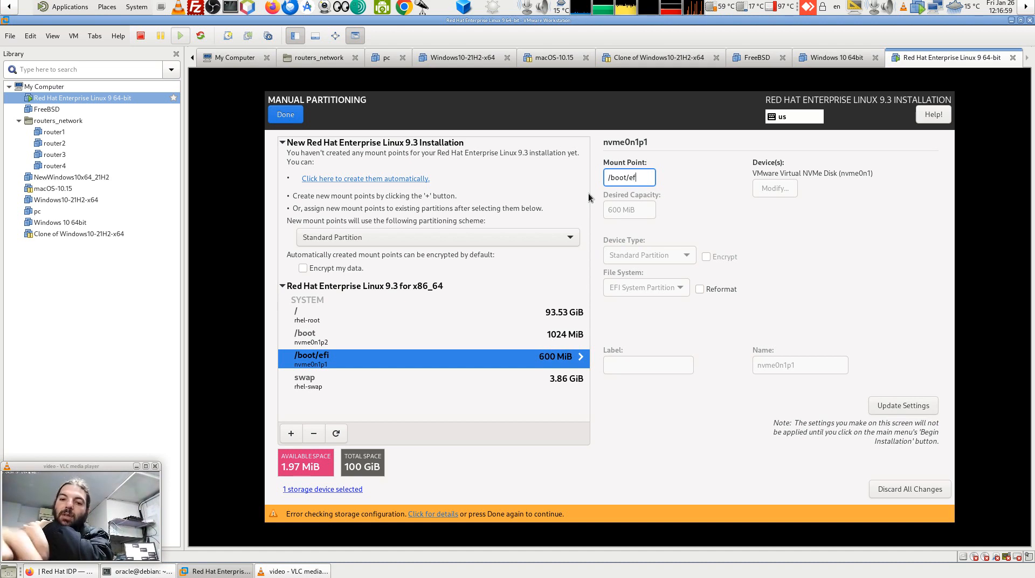
{"action": "type", "text": "i"}
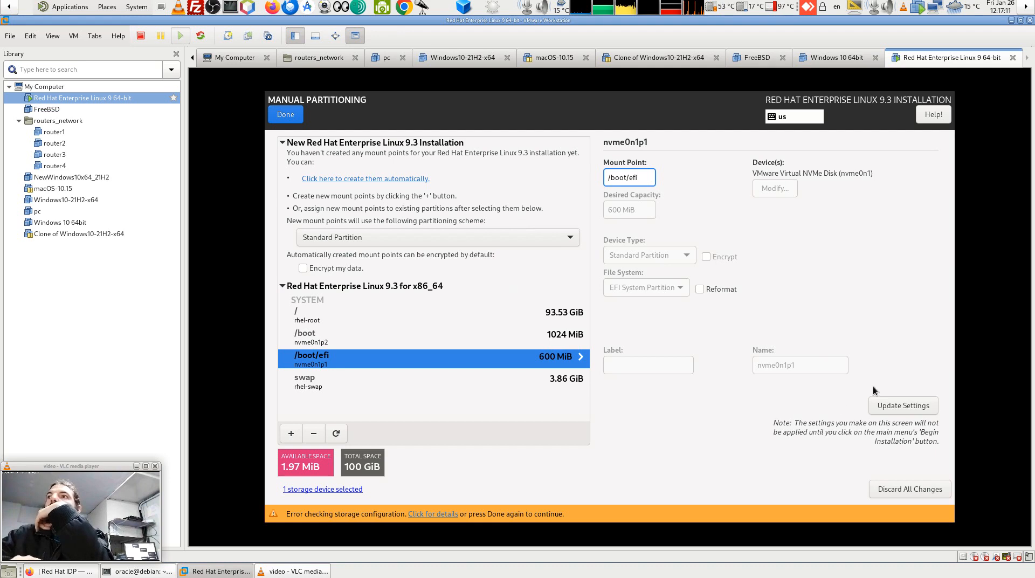
Apply the /boot/efi mount point and read the resulting missing-root-partition error.
{"action": "left_click", "coordinate": [888, 406]}
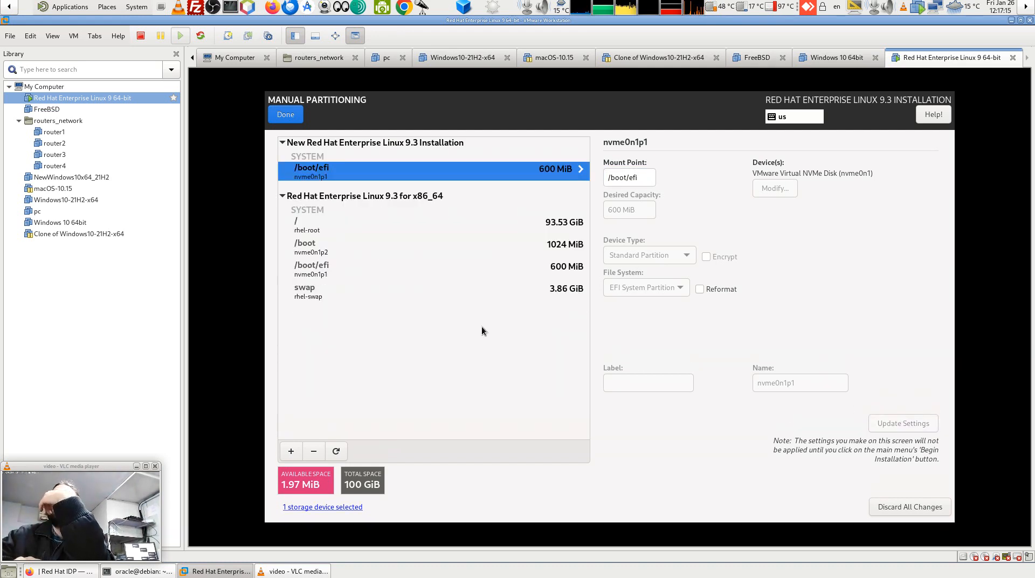
{"action": "left_click", "coordinate": [297, 114]}
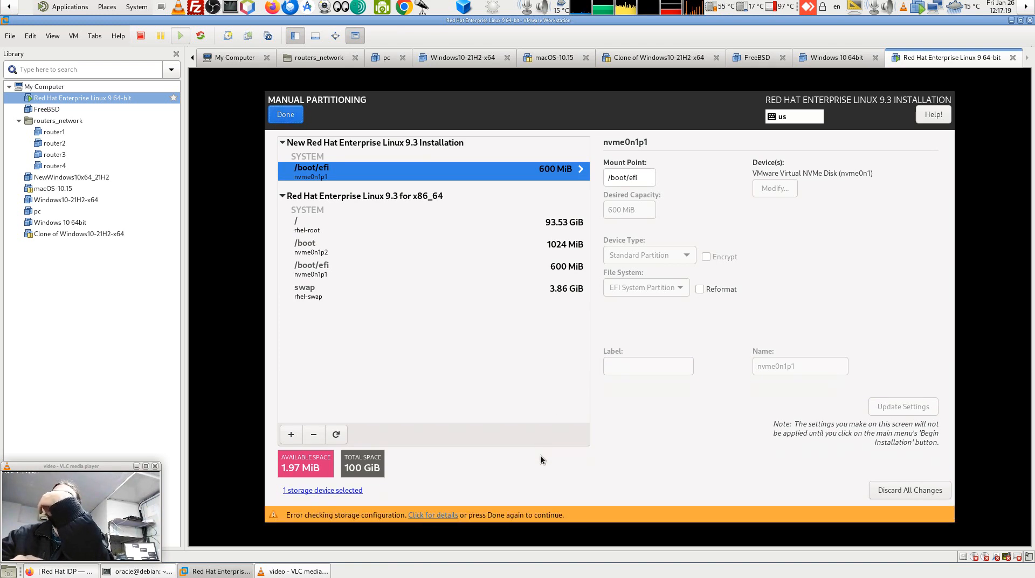
{"action": "left_click", "coordinate": [435, 515]}
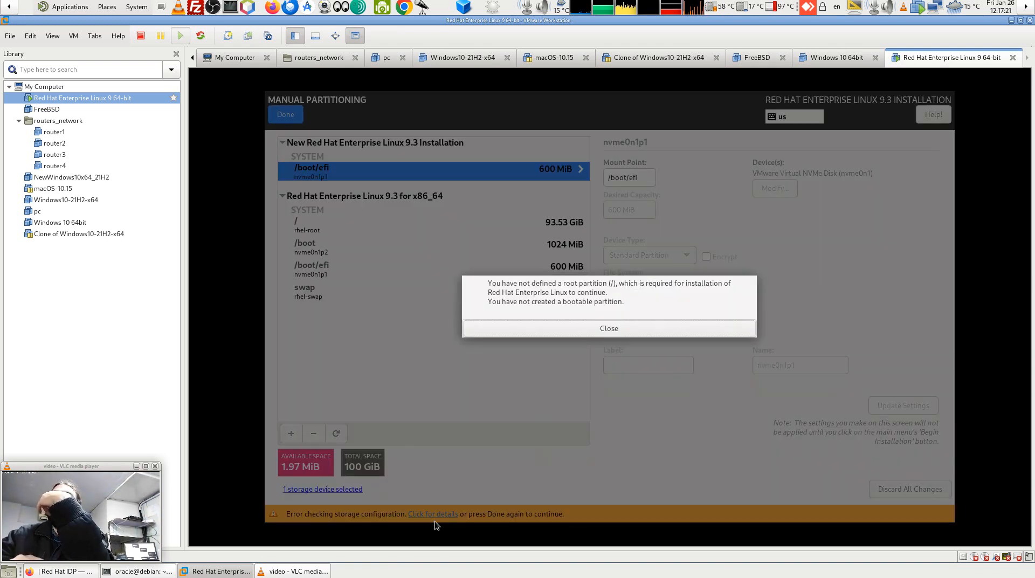
{"action": "left_click", "coordinate": [587, 328]}
Assign / as the root partition's mount point.
{"action": "left_click", "coordinate": [326, 226]}
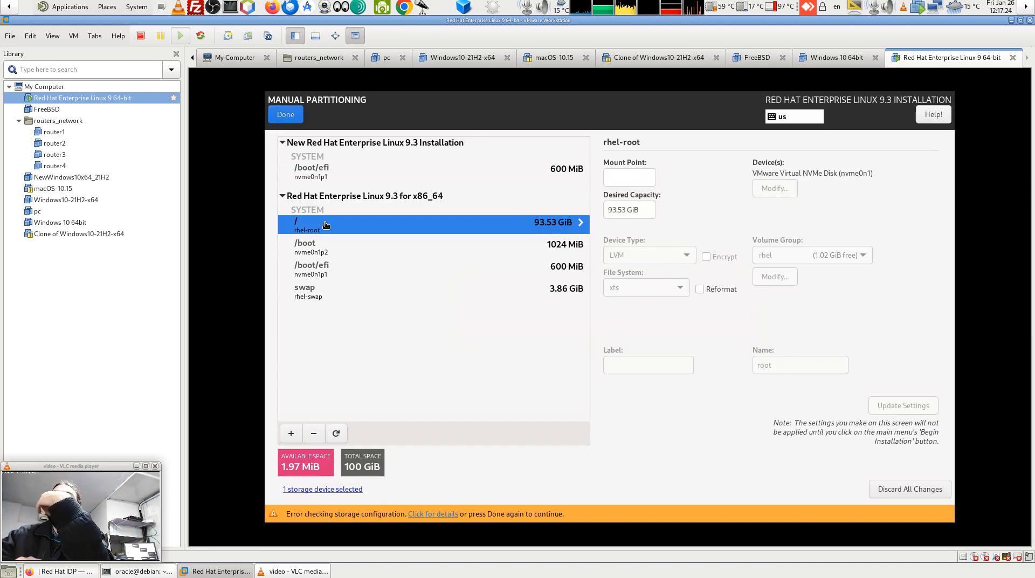
{"action": "left_click", "coordinate": [618, 181]}
{"action": "type", "text": "/"}
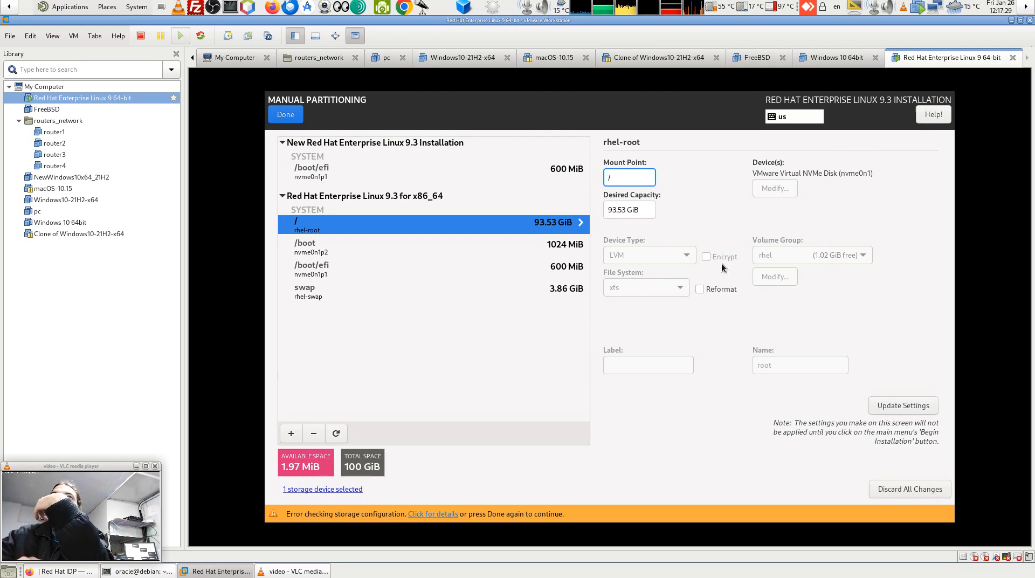
{"action": "left_click", "coordinate": [888, 410]}
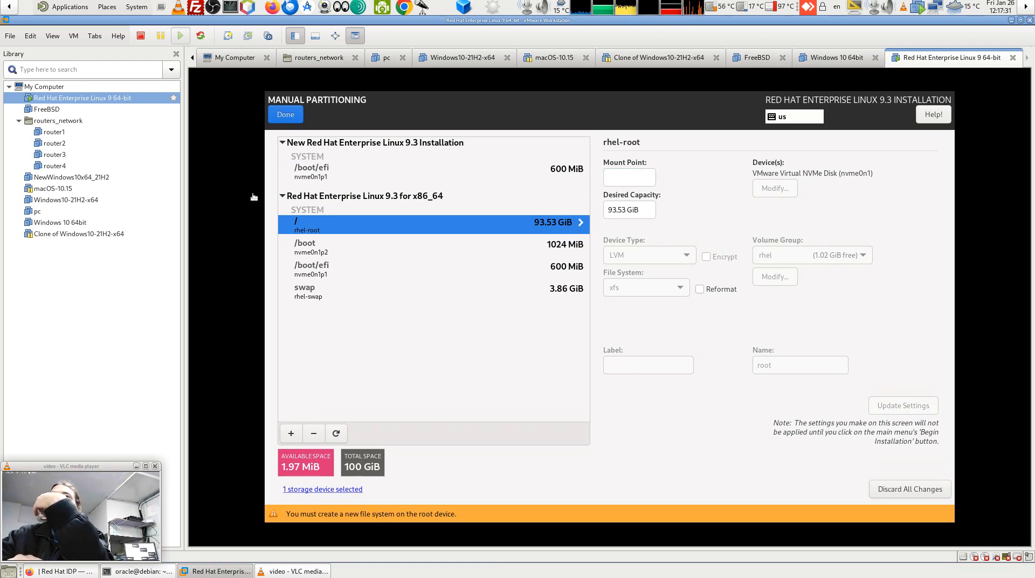
Discard all partitioning changes, resetting partitions to their on-disk state.
{"action": "left_click", "coordinate": [290, 117]}
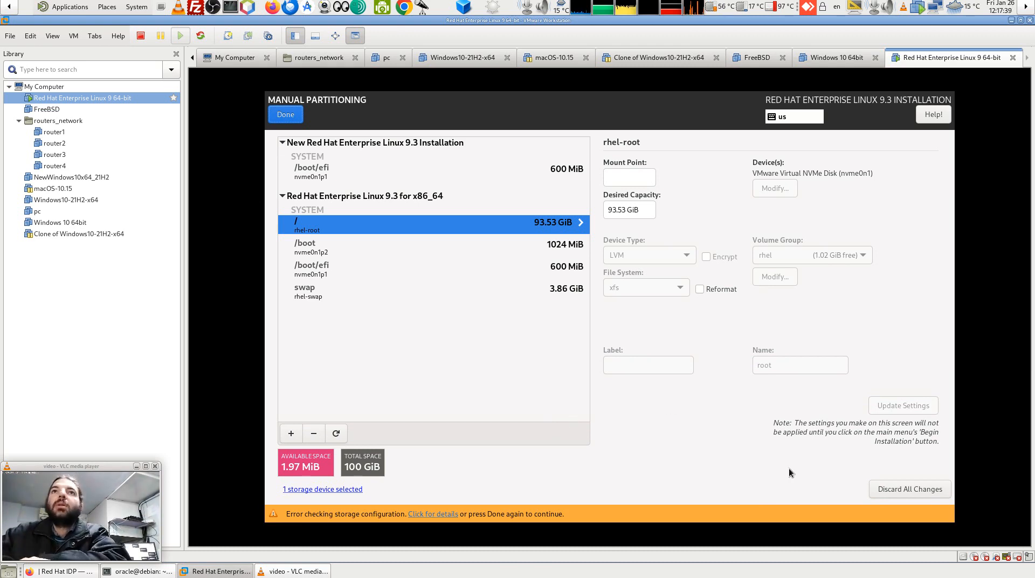
{"action": "left_click", "coordinate": [913, 489]}
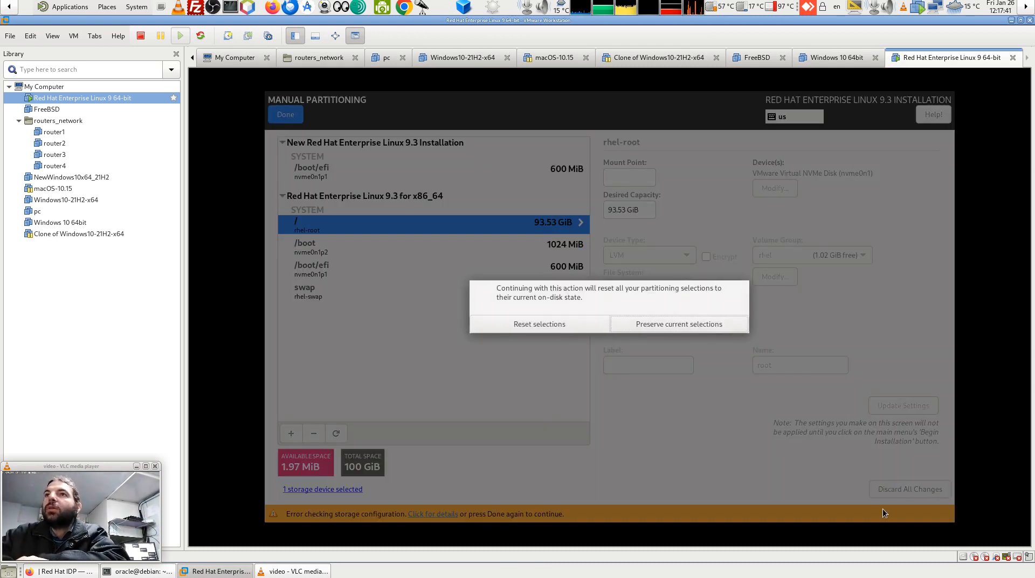
{"action": "left_click", "coordinate": [546, 324]}
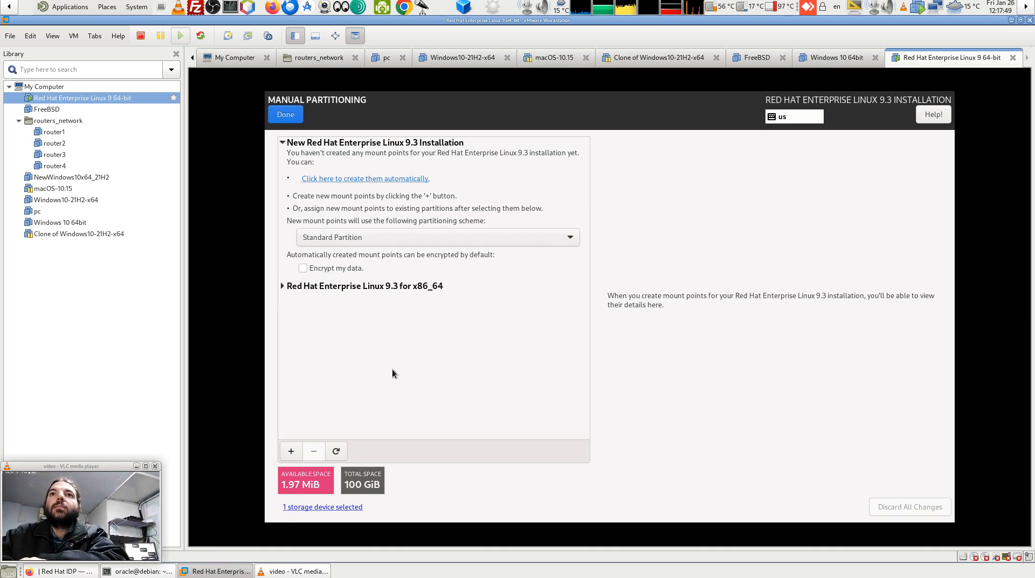
Delete the existing /home and / root partitions.
{"action": "left_click", "coordinate": [284, 285]}
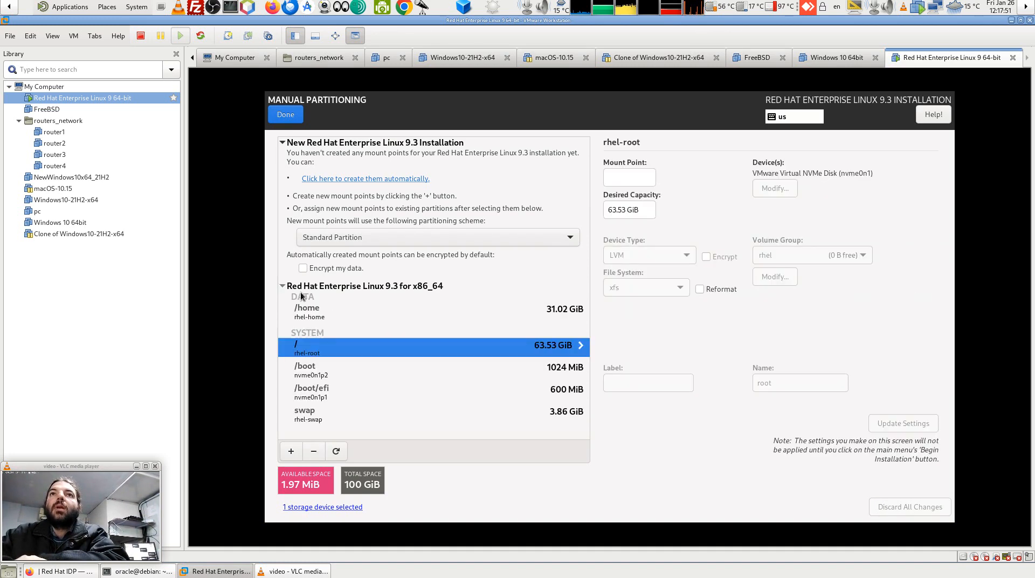
{"action": "left_click", "coordinate": [345, 312]}
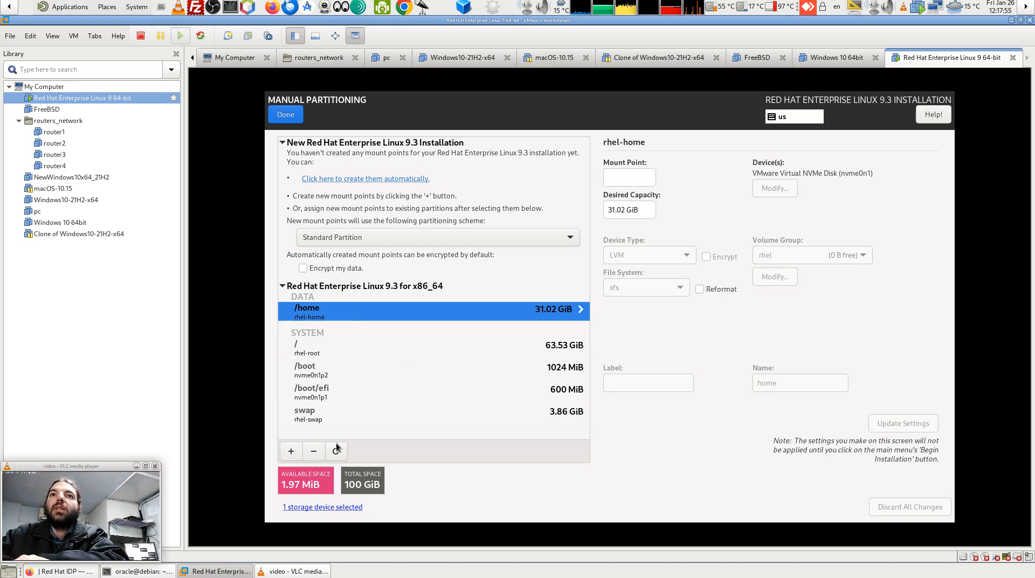
{"action": "left_click", "coordinate": [314, 453]}
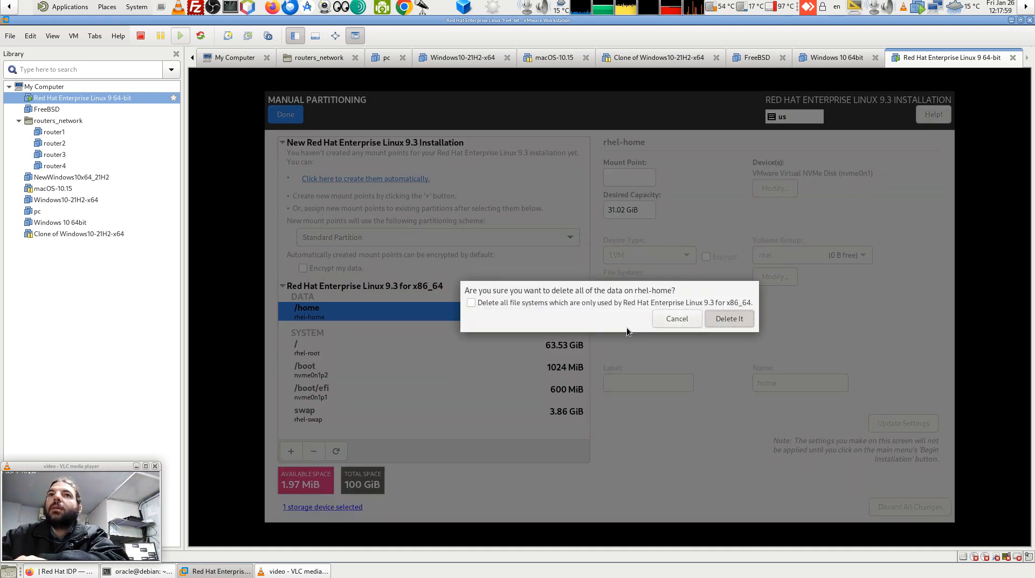
{"action": "left_click", "coordinate": [719, 317]}
{"action": "left_click", "coordinate": [439, 288]}
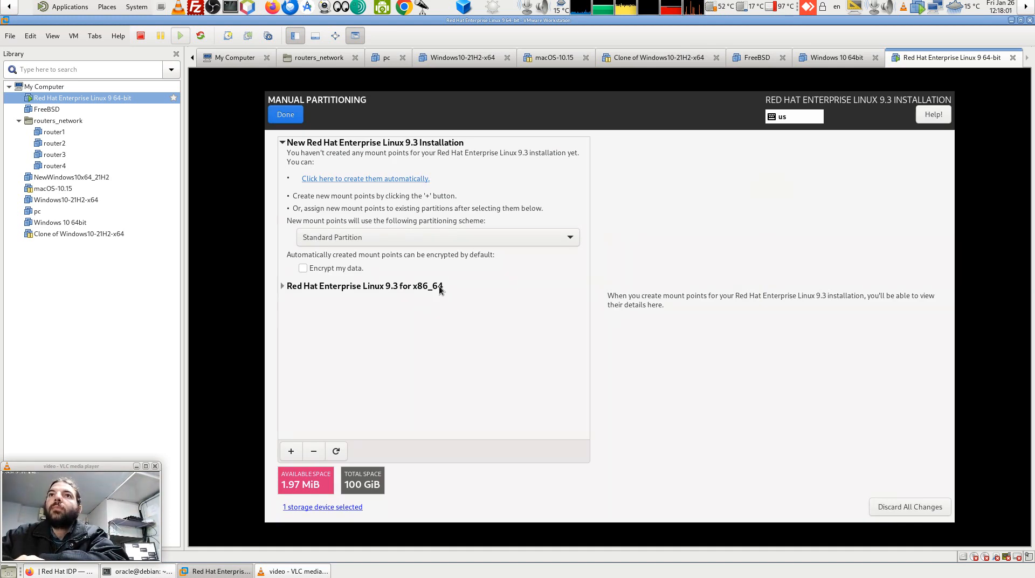
{"action": "left_click", "coordinate": [440, 289]}
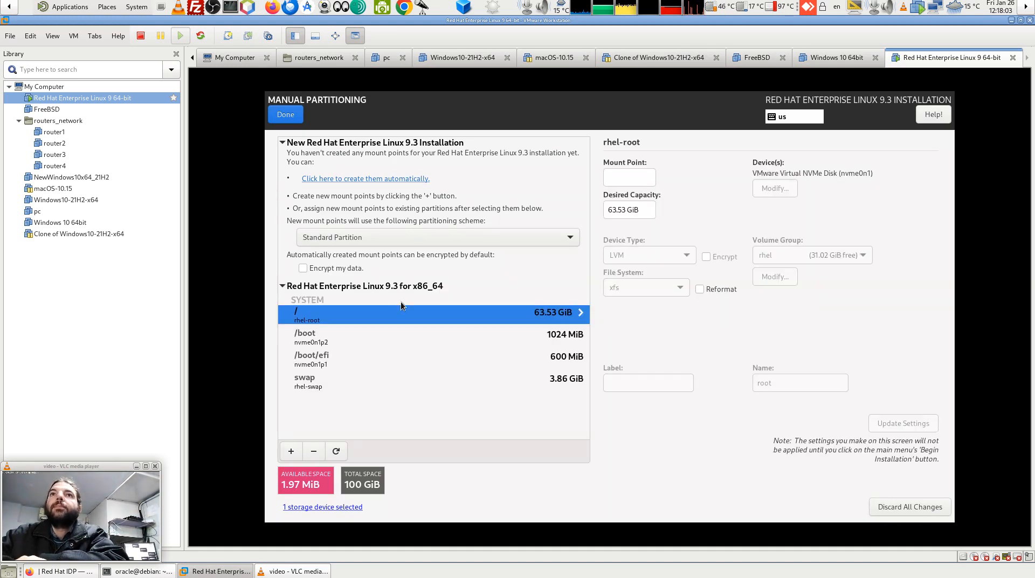
{"action": "left_click", "coordinate": [322, 453]}
{"action": "left_click", "coordinate": [739, 318]}
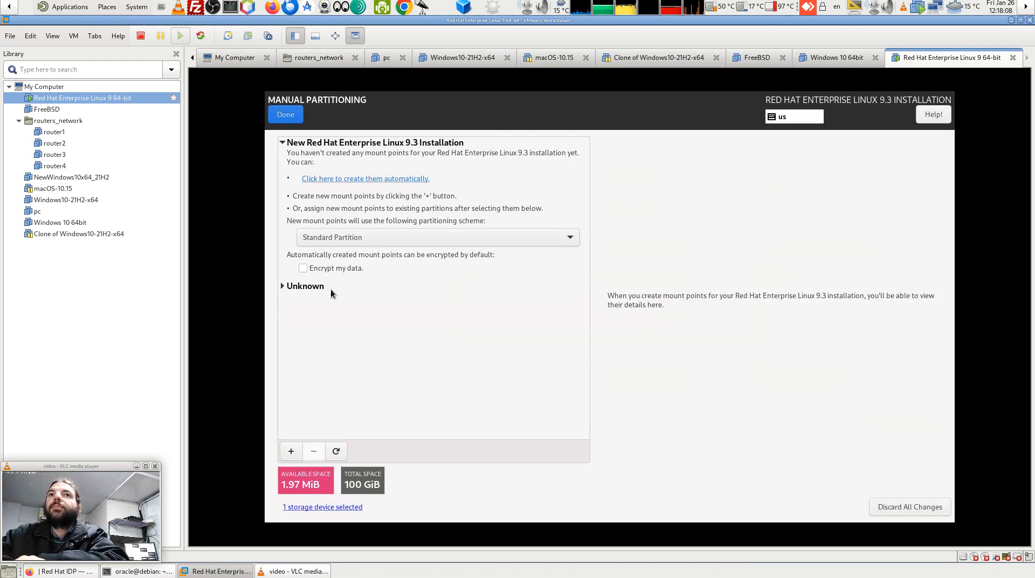
Delete the EFI System Partition and the 1024 MiB xfs partition, leaving only swap.
{"action": "left_click", "coordinate": [284, 286]}
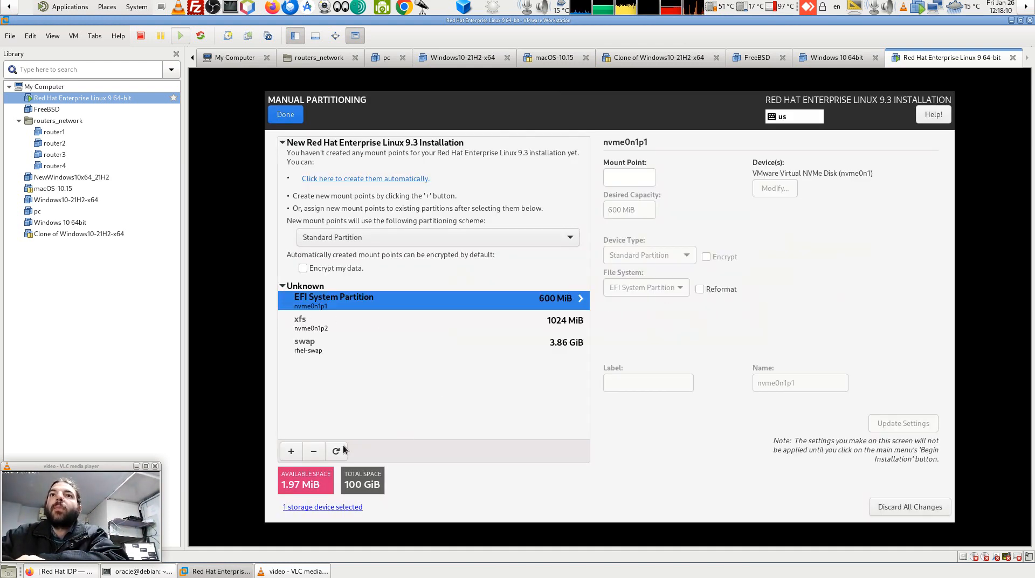
{"action": "left_click", "coordinate": [313, 450]}
{"action": "left_click", "coordinate": [800, 329]}
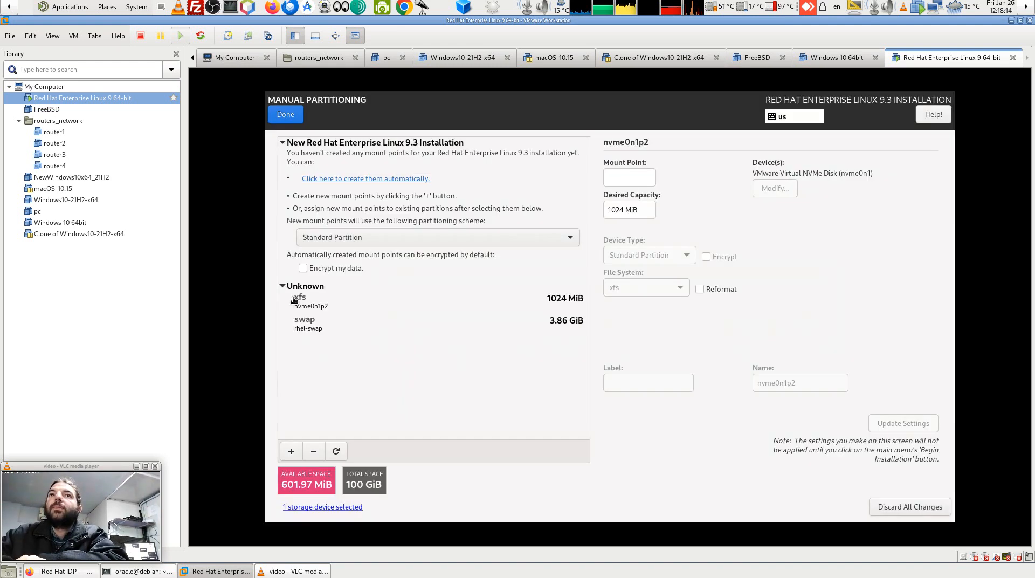
{"action": "left_click", "coordinate": [295, 301]}
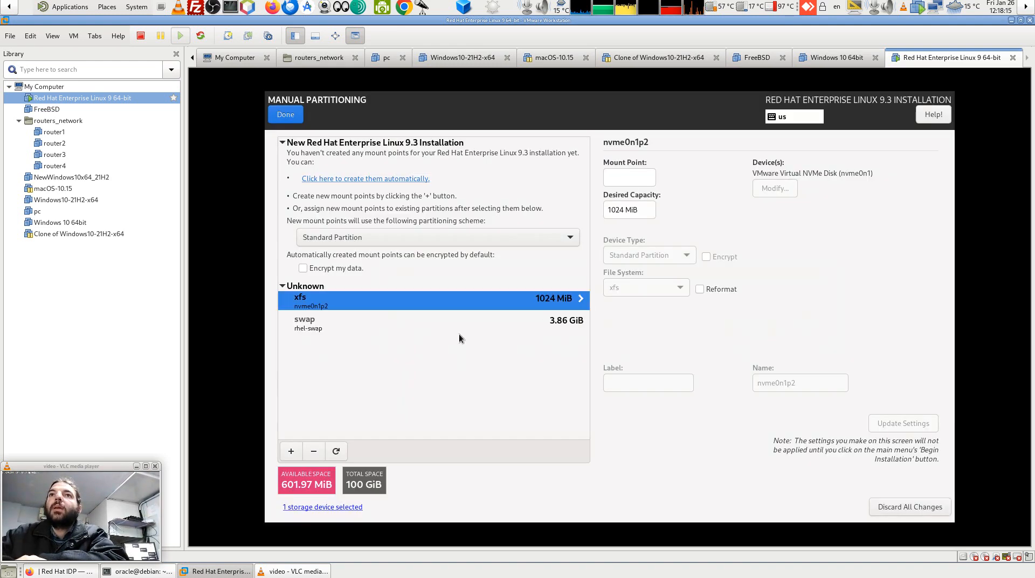
{"action": "left_click", "coordinate": [317, 454]}
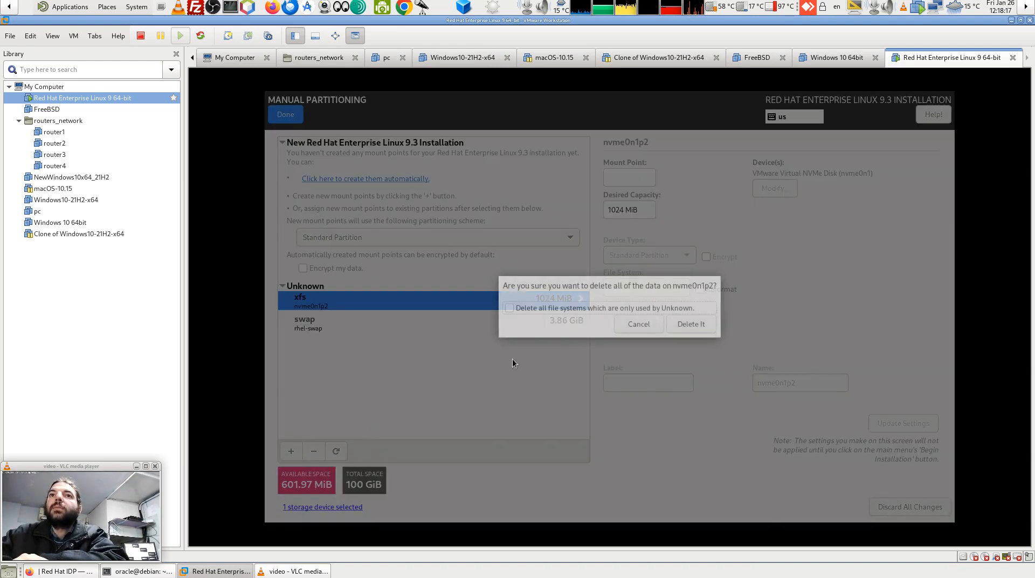
{"action": "key", "text": "Return"}
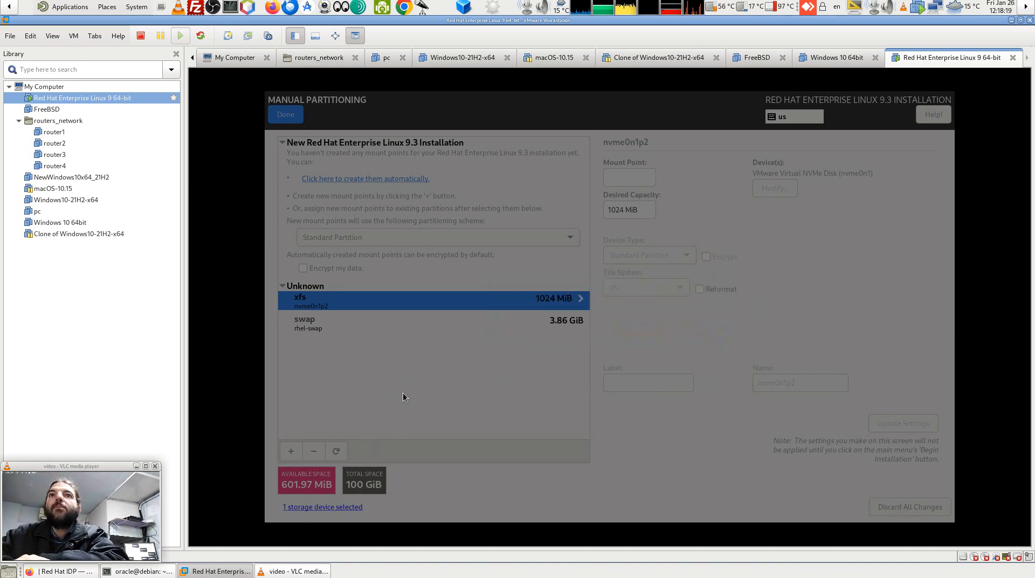
{"action": "left_click", "coordinate": [315, 307]}
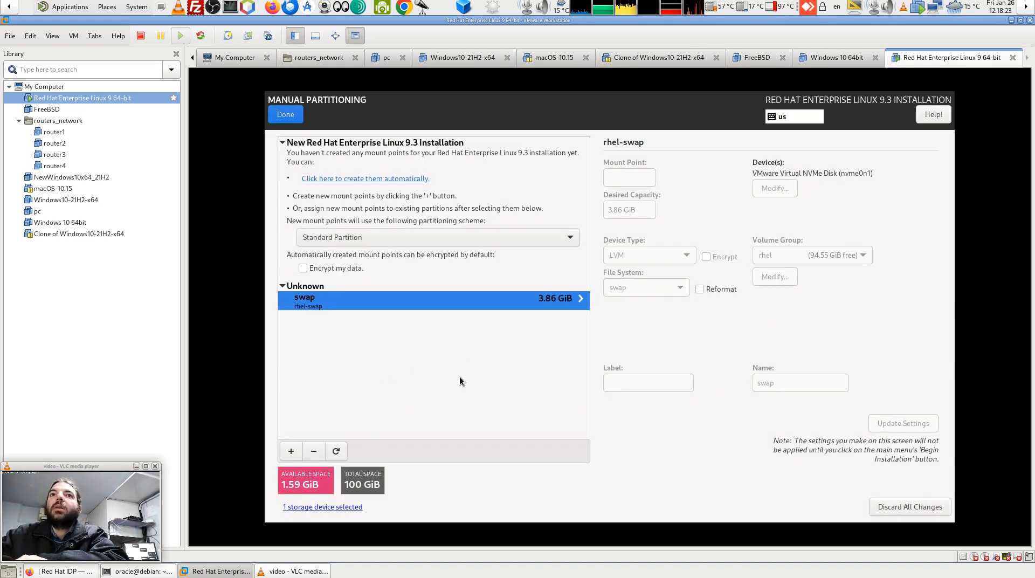
{"action": "left_click", "coordinate": [290, 454]}
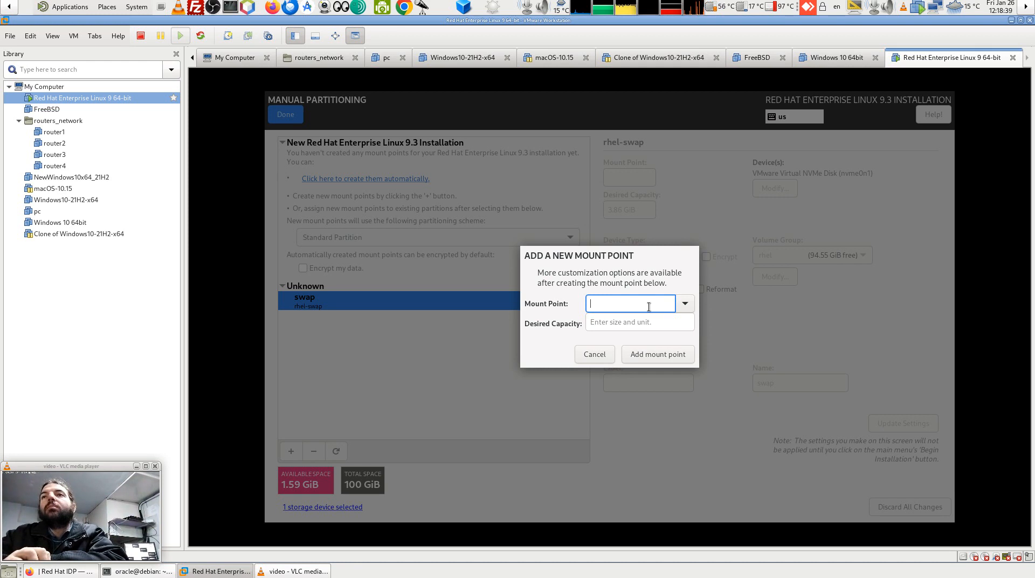
Add a / mount point requesting 93GB, which receives only 1.59 GiB on nvme0n1p1.
{"action": "left_click", "coordinate": [684, 303]}
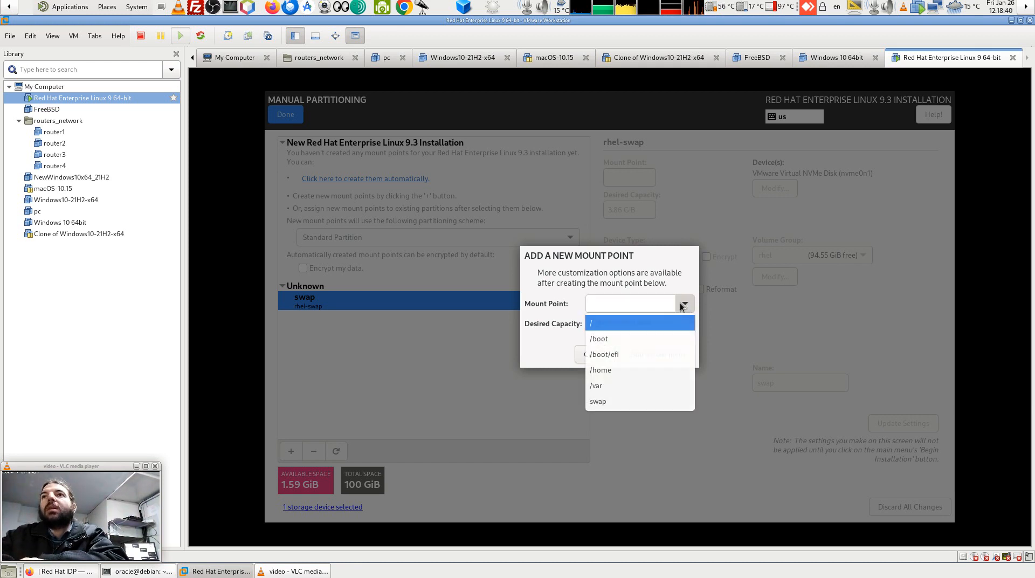
{"action": "left_click", "coordinate": [640, 322]}
{"action": "left_click", "coordinate": [645, 325]}
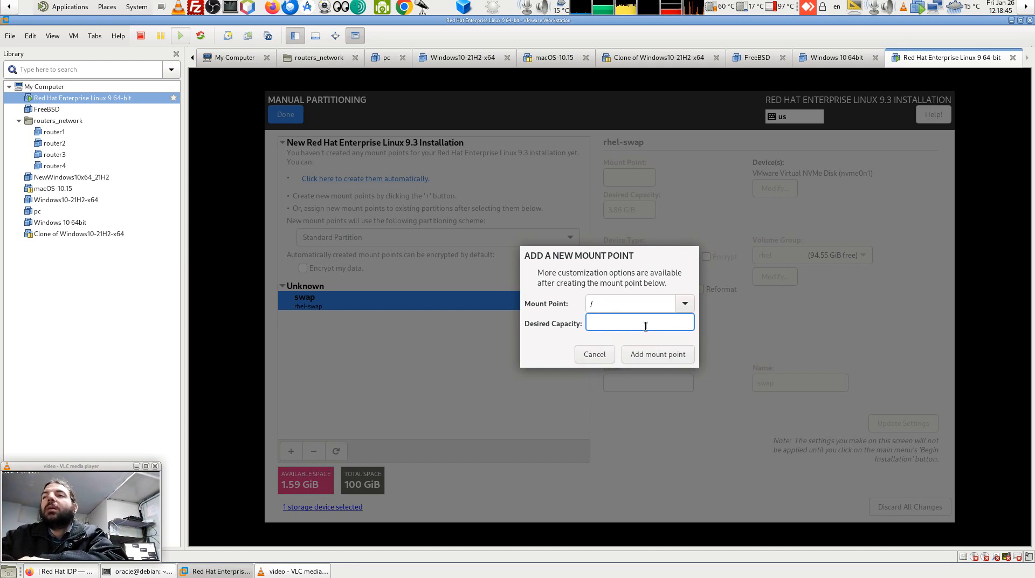
{"action": "type", "text": "93"}
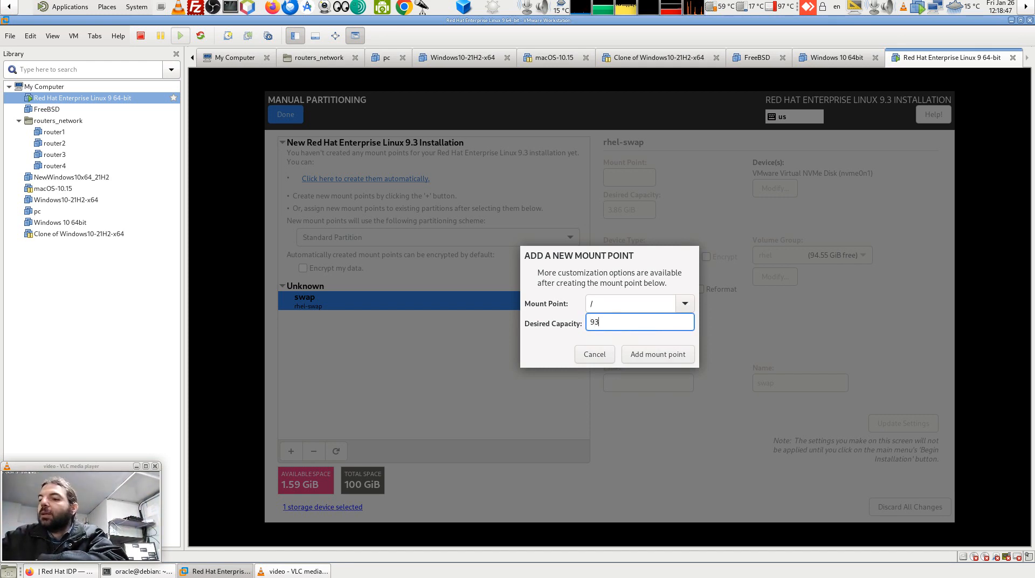
{"action": "type", "text": "GB"}
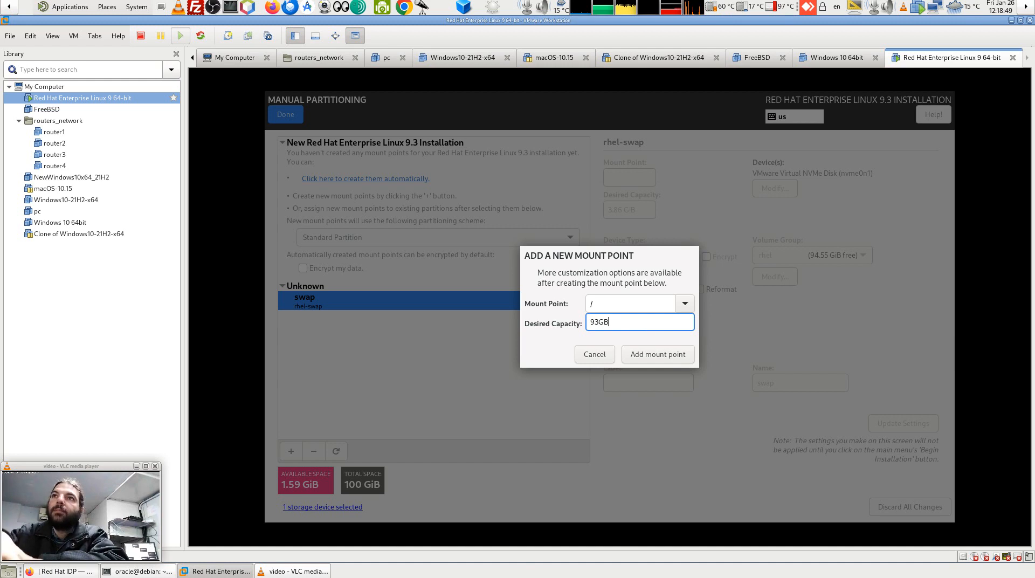
{"action": "left_click", "coordinate": [662, 357]}
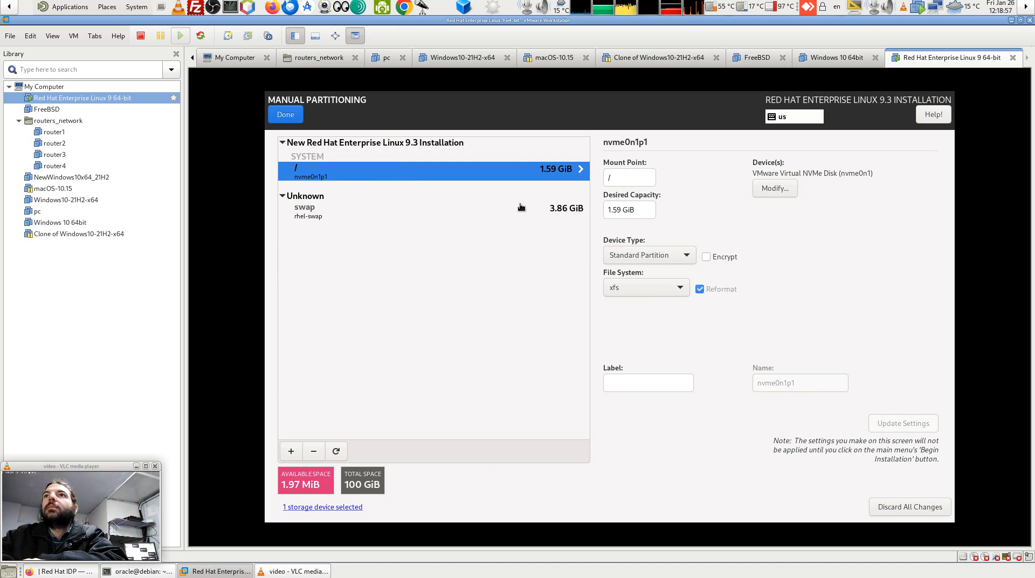
Change the / partition's capacity to 93.59 GiB and its file system to ext4.
{"action": "left_click", "coordinate": [610, 209]}
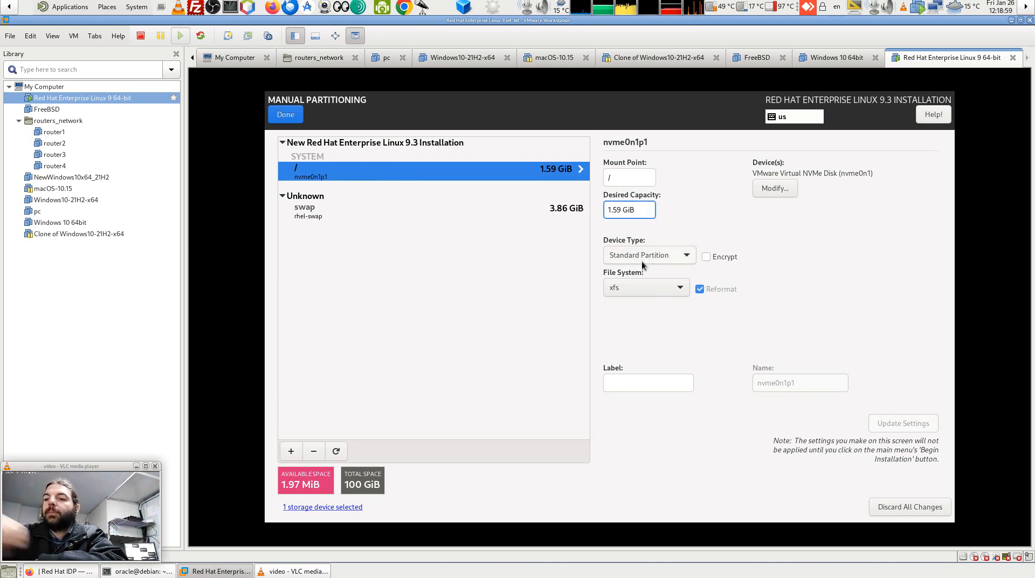
{"action": "key", "text": "BackSpace"}
{"action": "type", "text": "3"}
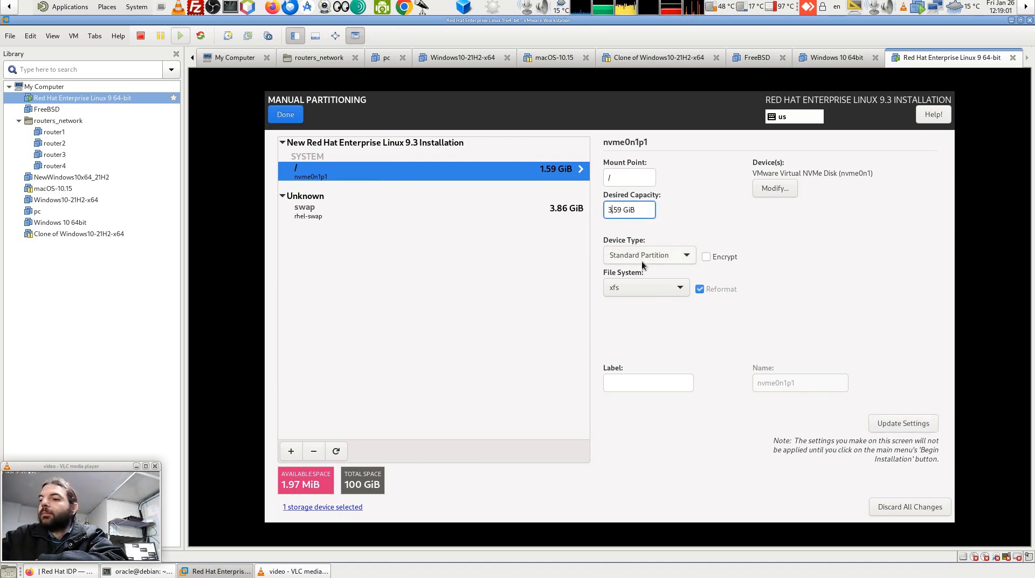
{"action": "key", "text": "BackSpace"}
{"action": "type", "text": "93"}
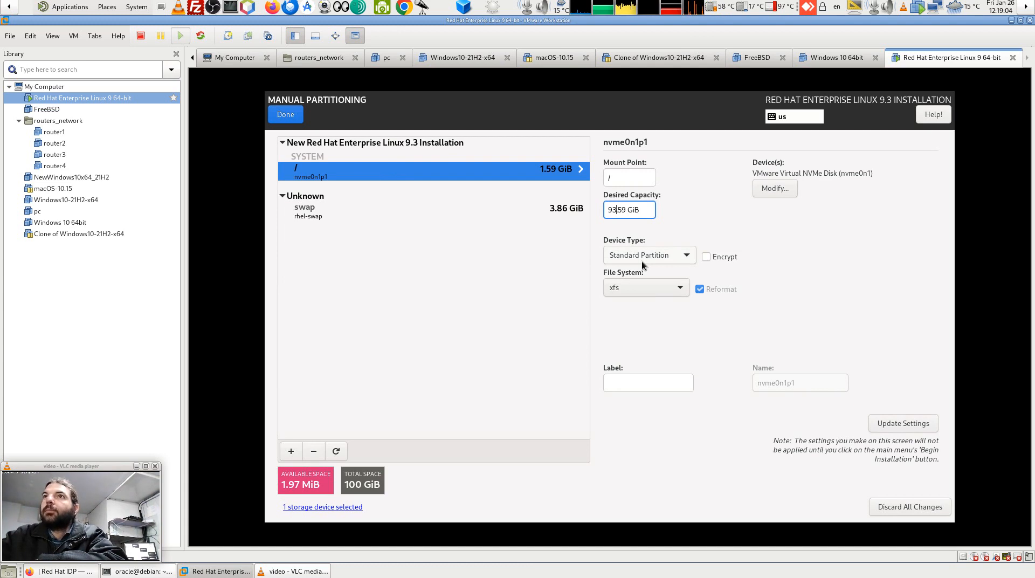
{"action": "left_click", "coordinate": [919, 426]}
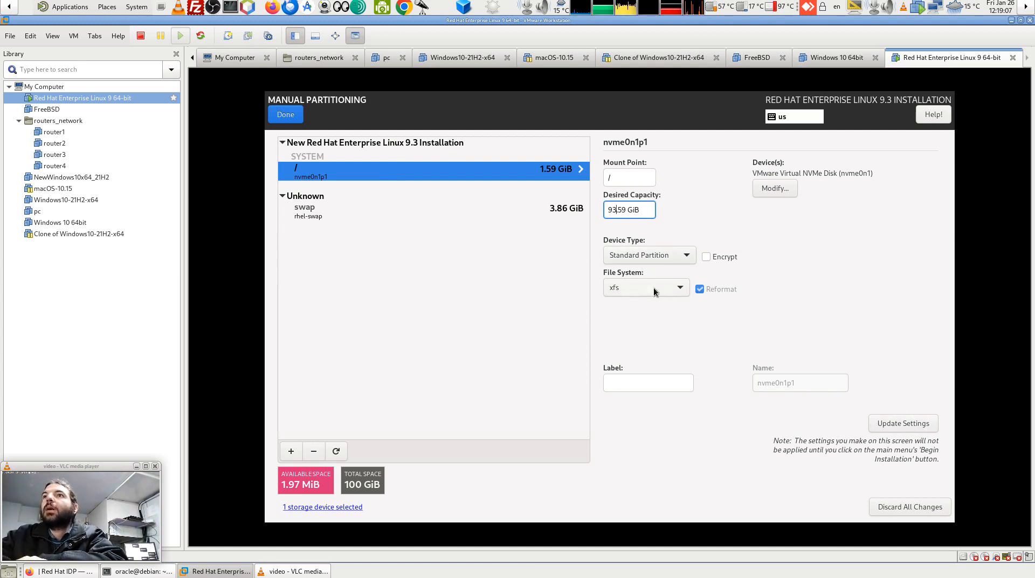
{"action": "left_click", "coordinate": [667, 289]}
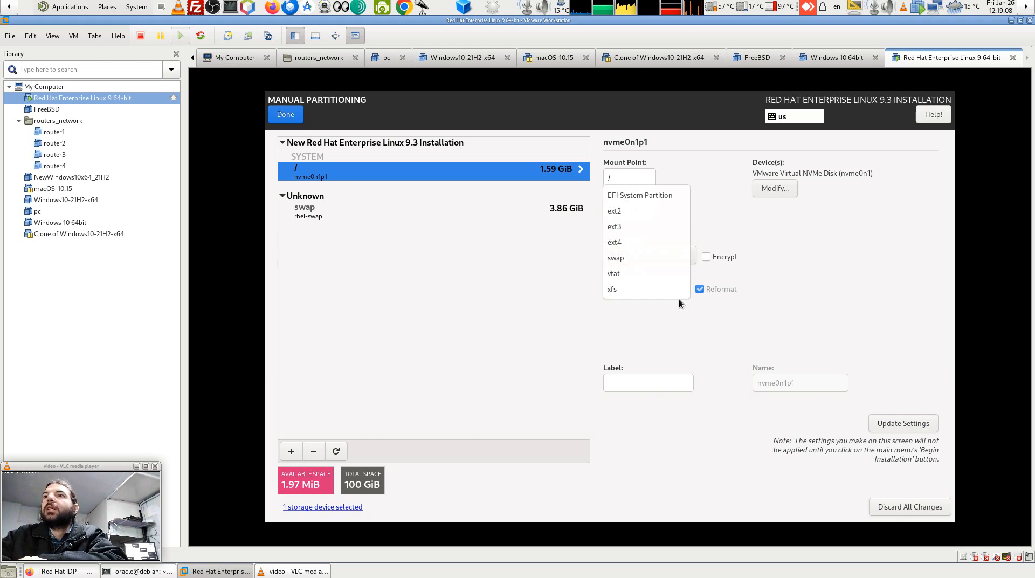
{"action": "left_click", "coordinate": [652, 247]}
{"action": "left_click", "coordinate": [906, 426]}
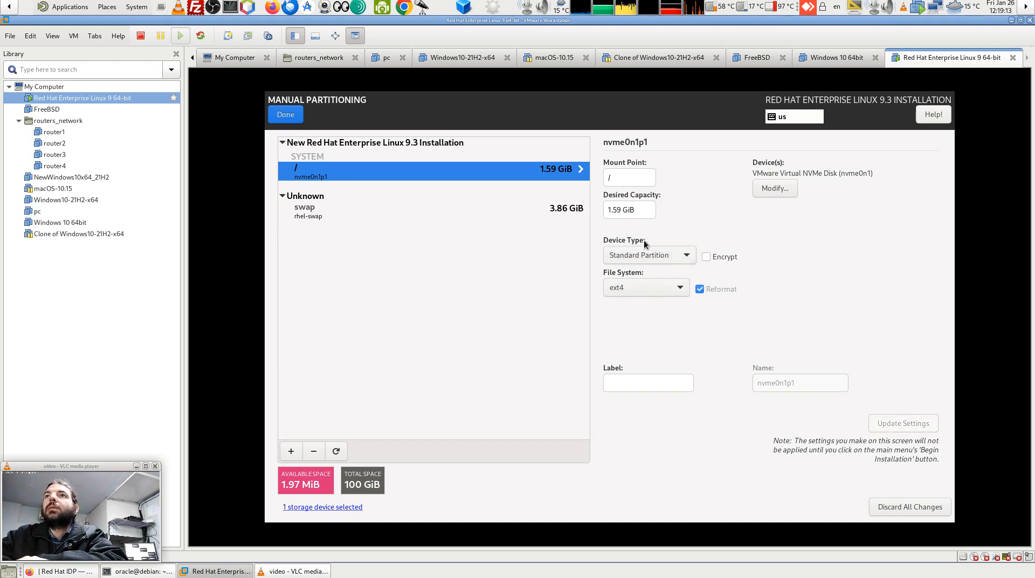
Delete the undersized / partition and the rhel-swap partition, freeing all 100 GiB.
{"action": "left_click", "coordinate": [316, 453]}
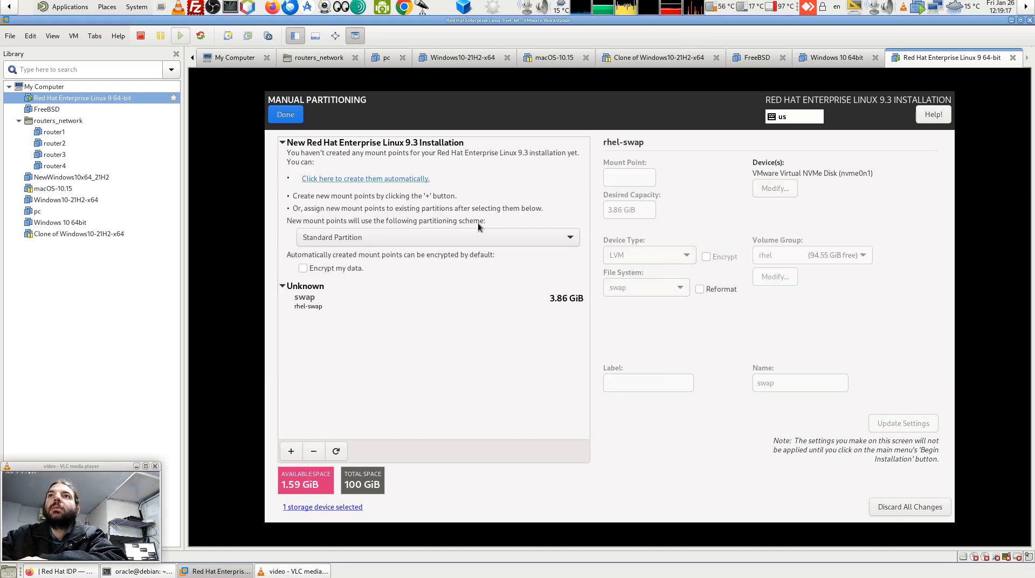
{"action": "left_click", "coordinate": [337, 309]}
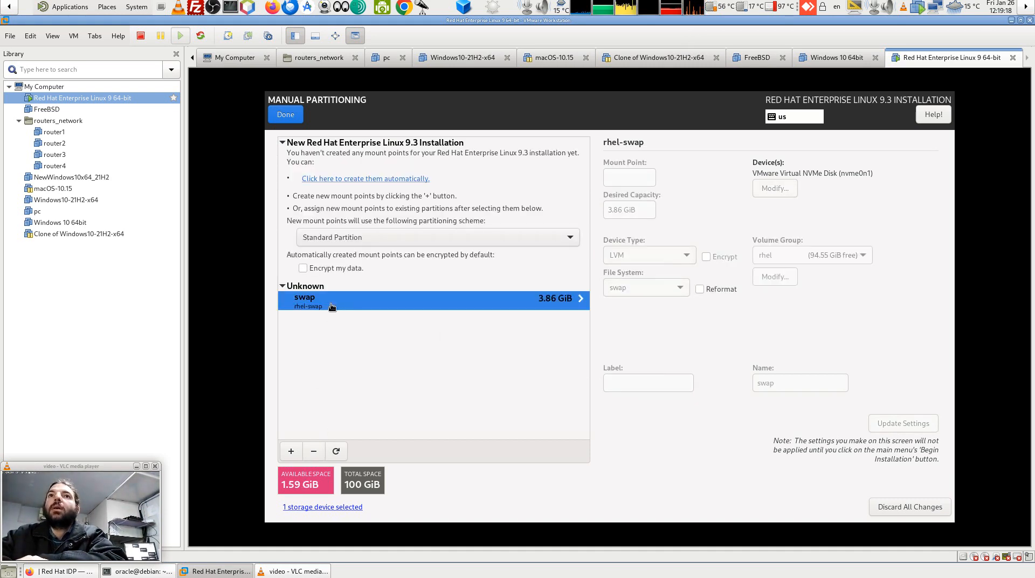
{"action": "left_click", "coordinate": [312, 453]}
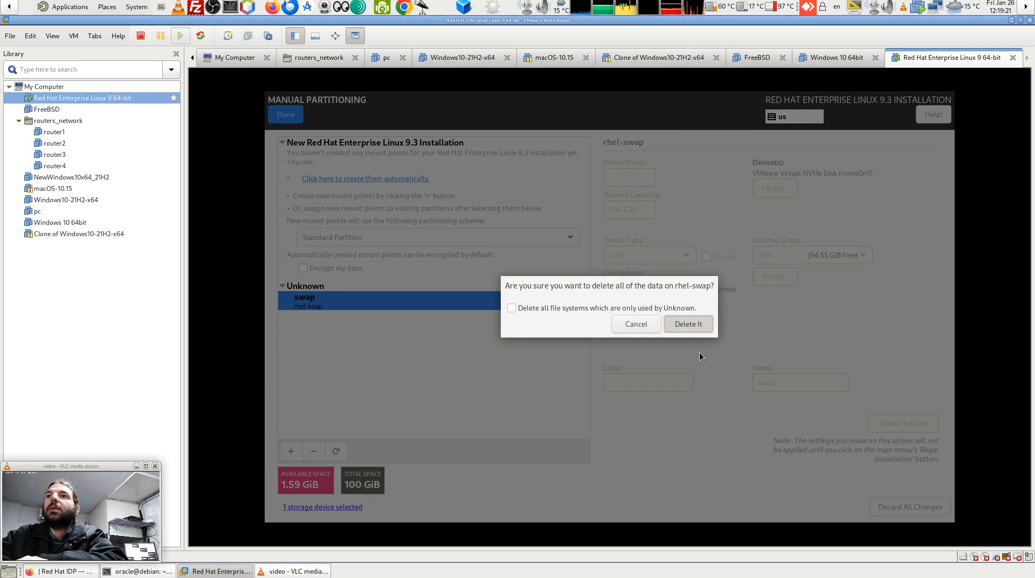
{"action": "left_click", "coordinate": [689, 324]}
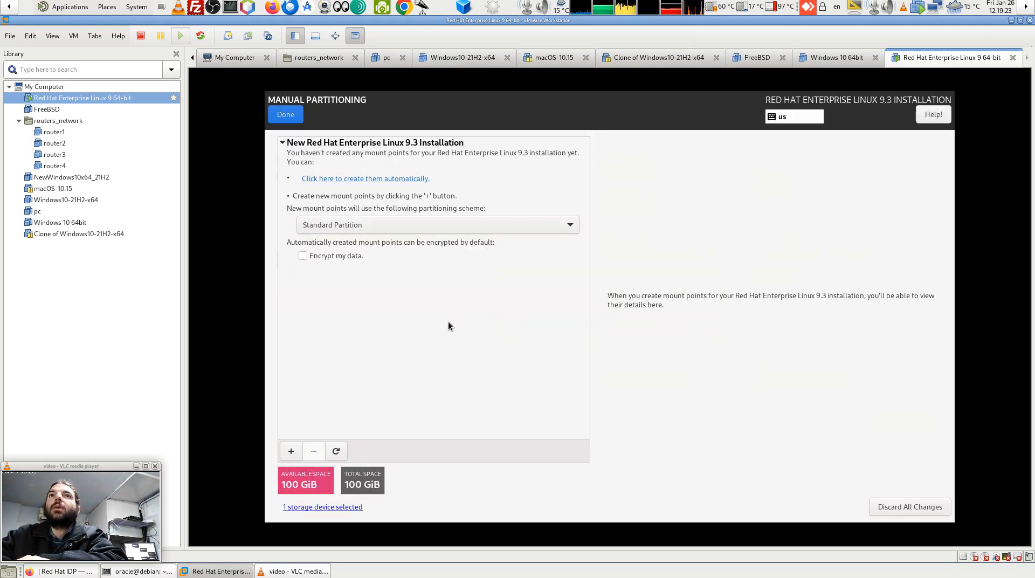
{"action": "left_click", "coordinate": [291, 452]}
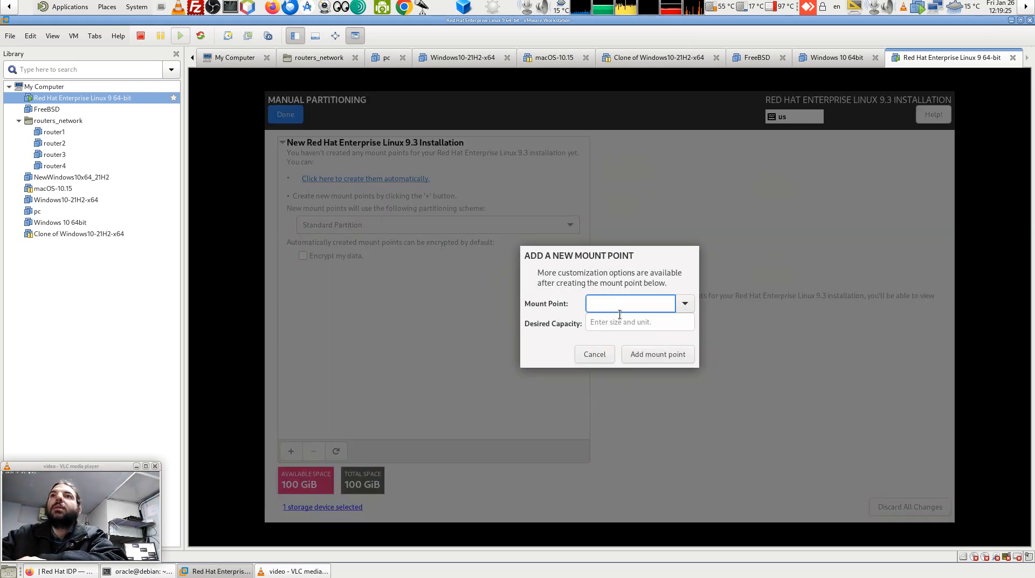
Add a / root mount point with 95GB desired capacity, giving an 88.48 GiB partition.
{"action": "left_click", "coordinate": [685, 302]}
{"action": "left_click", "coordinate": [647, 324]}
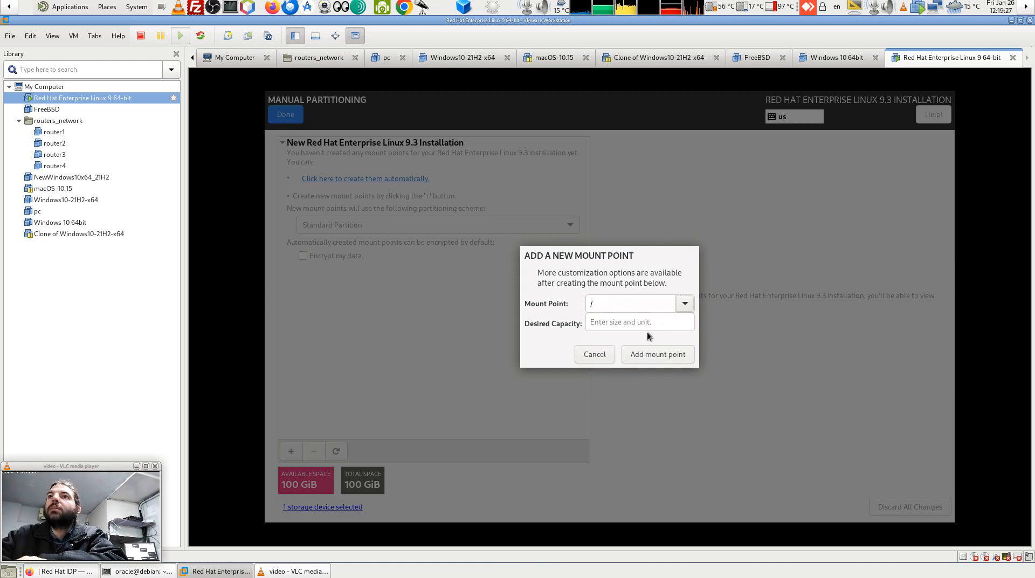
{"action": "left_click", "coordinate": [645, 320]}
{"action": "type", "text": "95"}
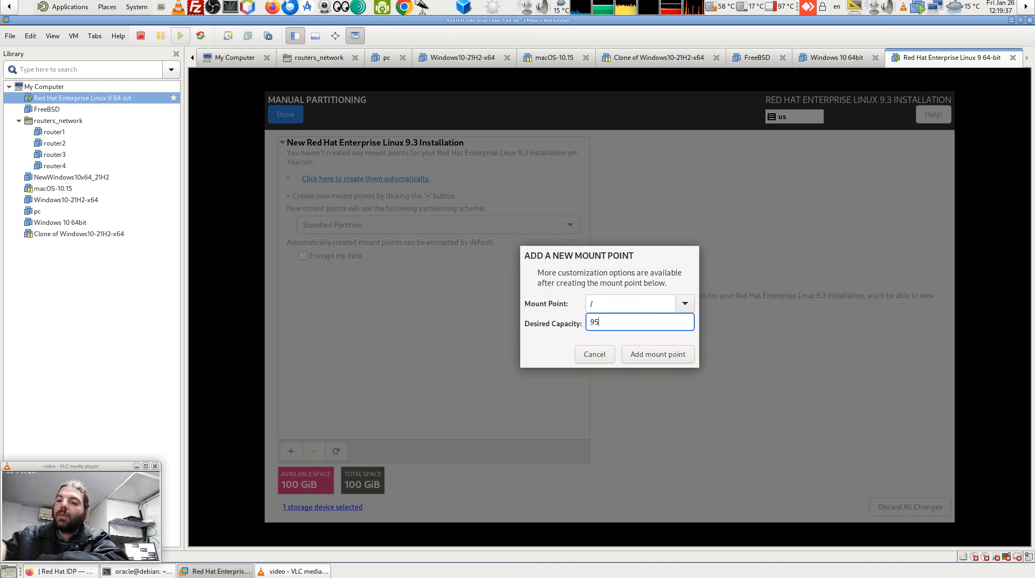
{"action": "type", "text": "B"}
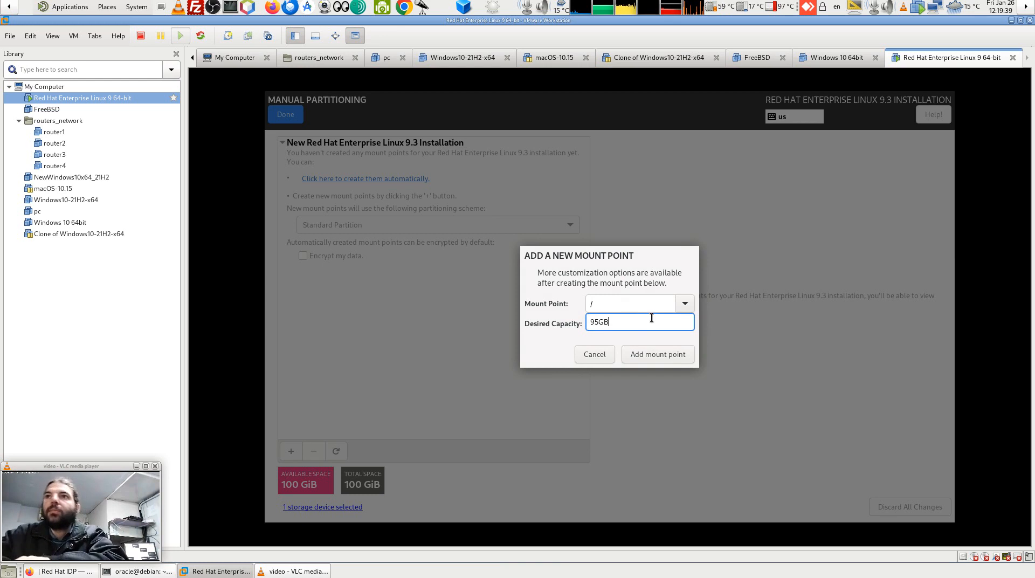
{"action": "left_click", "coordinate": [669, 357]}
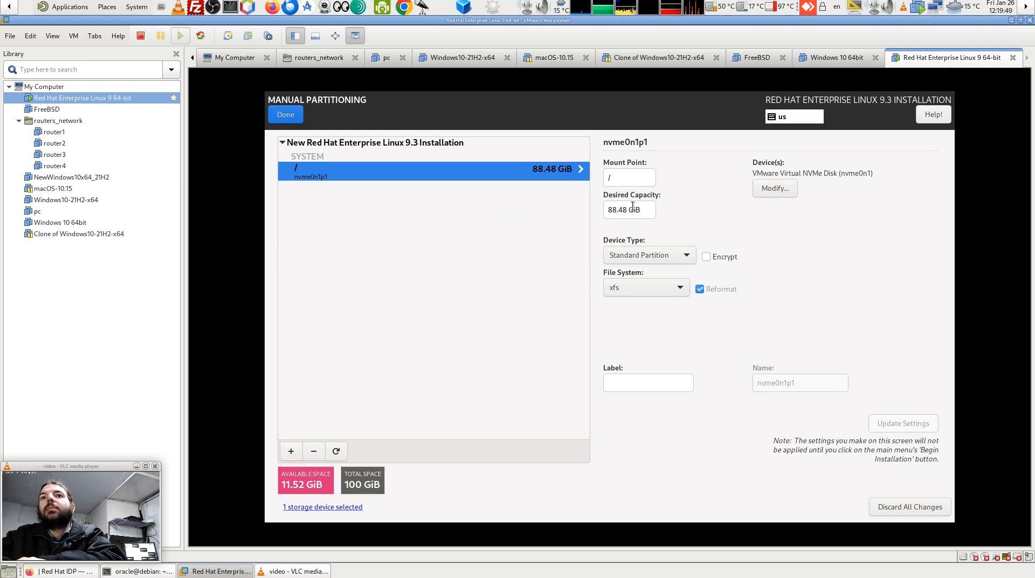
Change the root partition's size to 95 GiB and its file system to ext4.
{"action": "left_click_drag", "start_coordinate": [626, 209], "coordinate": [602, 210]}
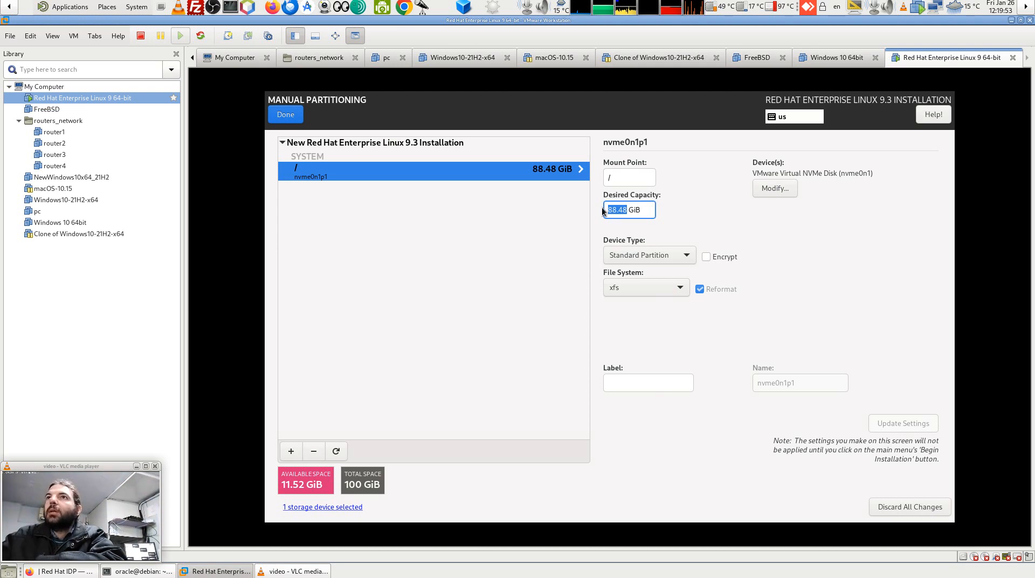
{"action": "type", "text": "9"}
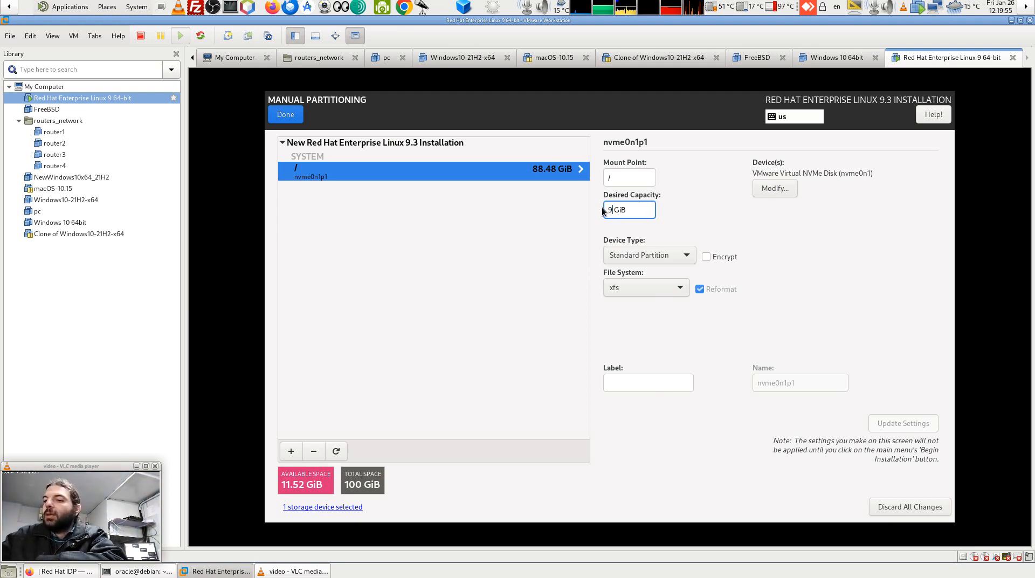
{"action": "type", "text": "5"}
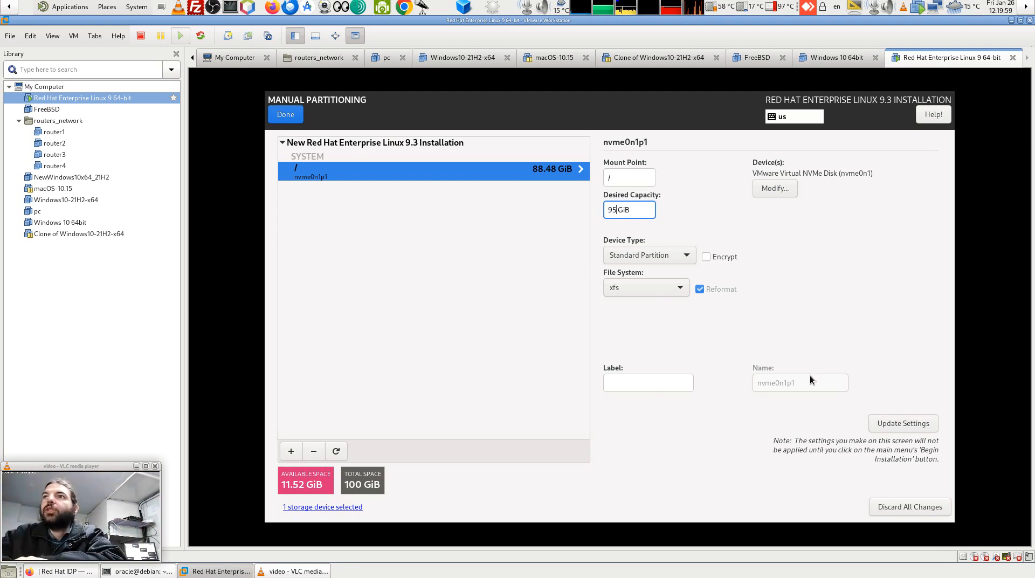
{"action": "left_click", "coordinate": [669, 292]}
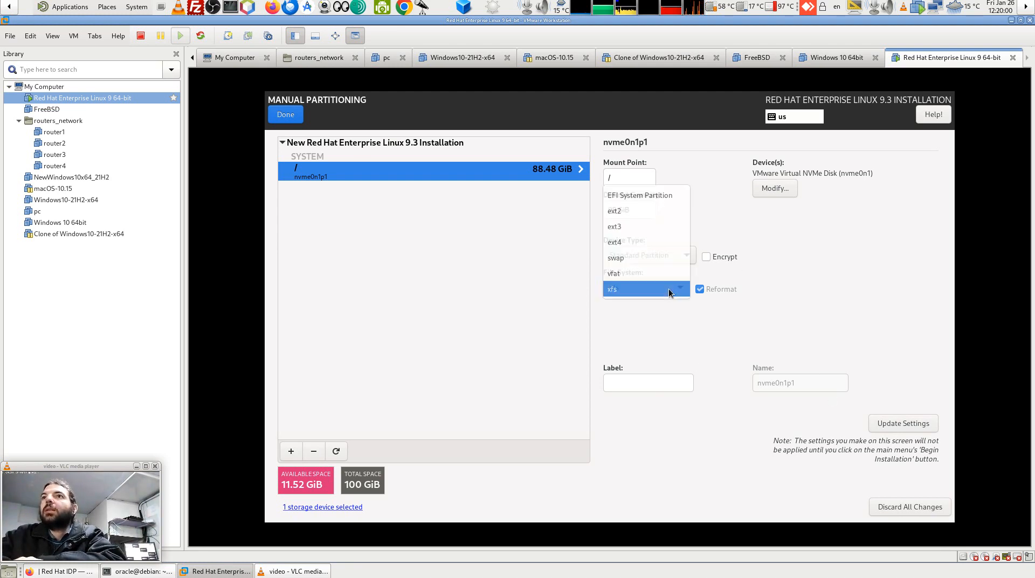
{"action": "left_click", "coordinate": [660, 244]}
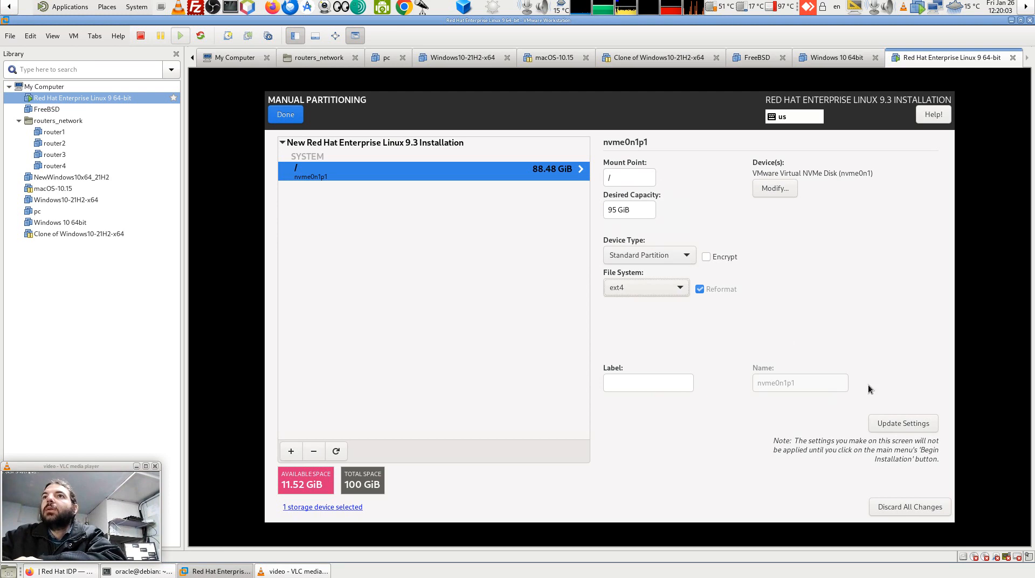
{"action": "left_click", "coordinate": [904, 425]}
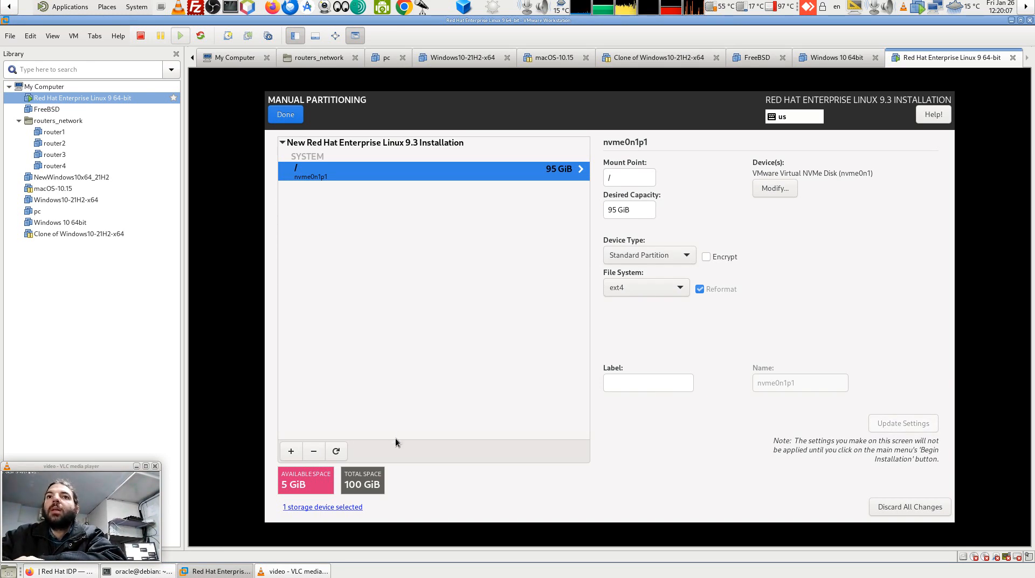
Discard a stray mount point entry and reopen Add a New Mount Point with blank fields.
{"action": "left_click", "coordinate": [291, 450]}
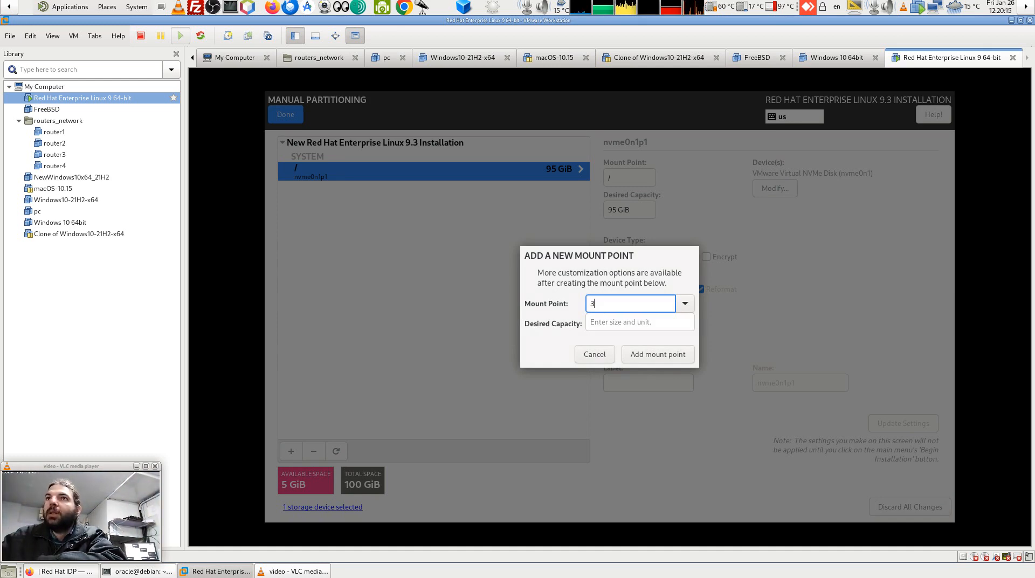
{"action": "key", "text": "BackSpace"}
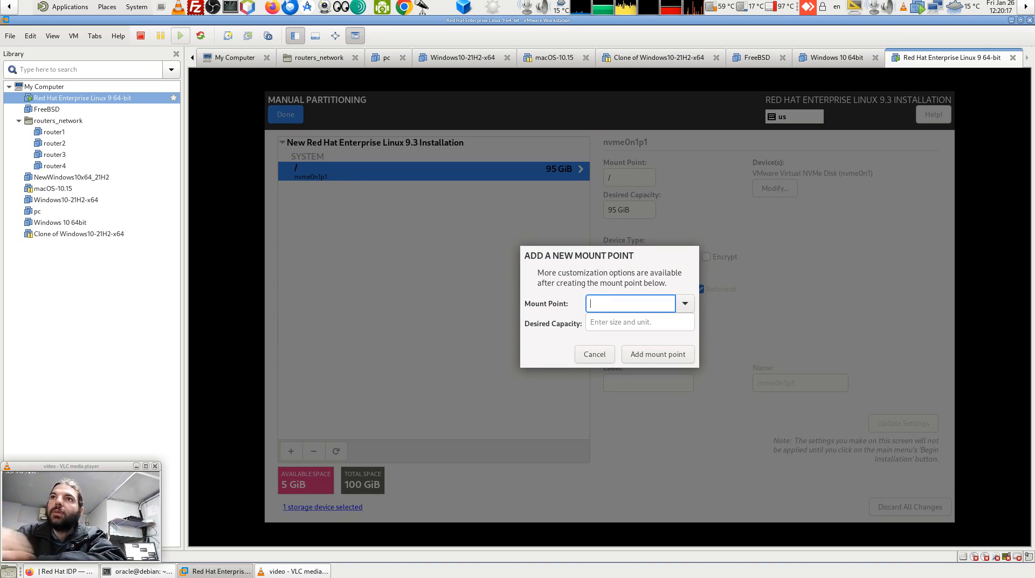
{"action": "left_click", "coordinate": [599, 356]}
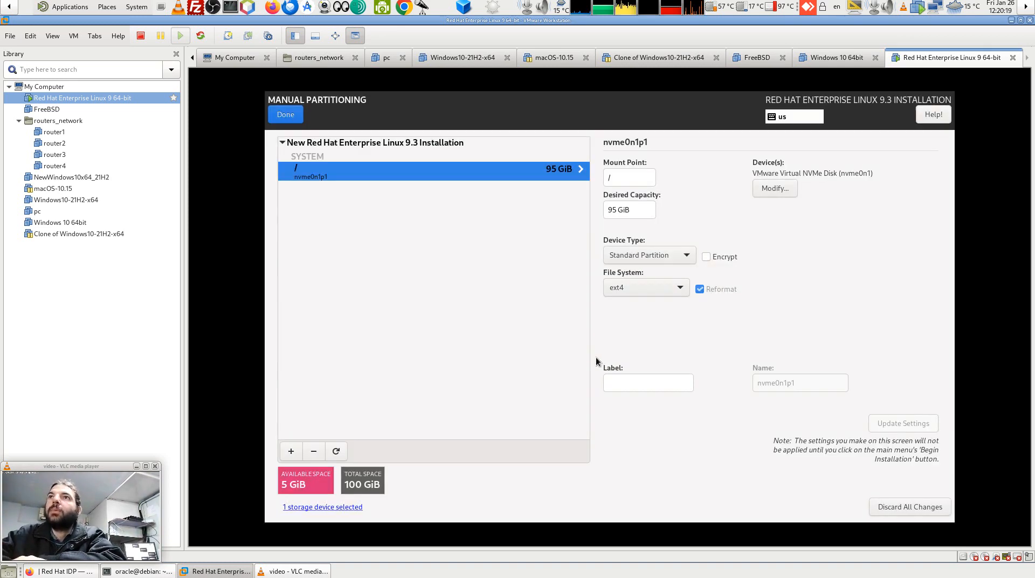
{"action": "left_click", "coordinate": [291, 451]}
Add a swap mount point with 2GiB desired capacity.
{"action": "left_click", "coordinate": [606, 326]}
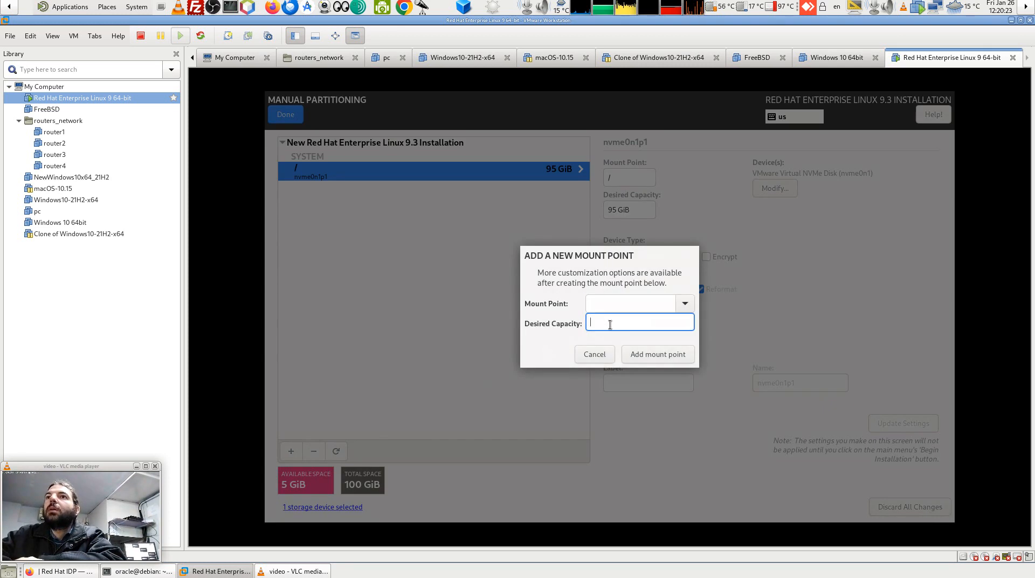
{"action": "left_click", "coordinate": [683, 305]}
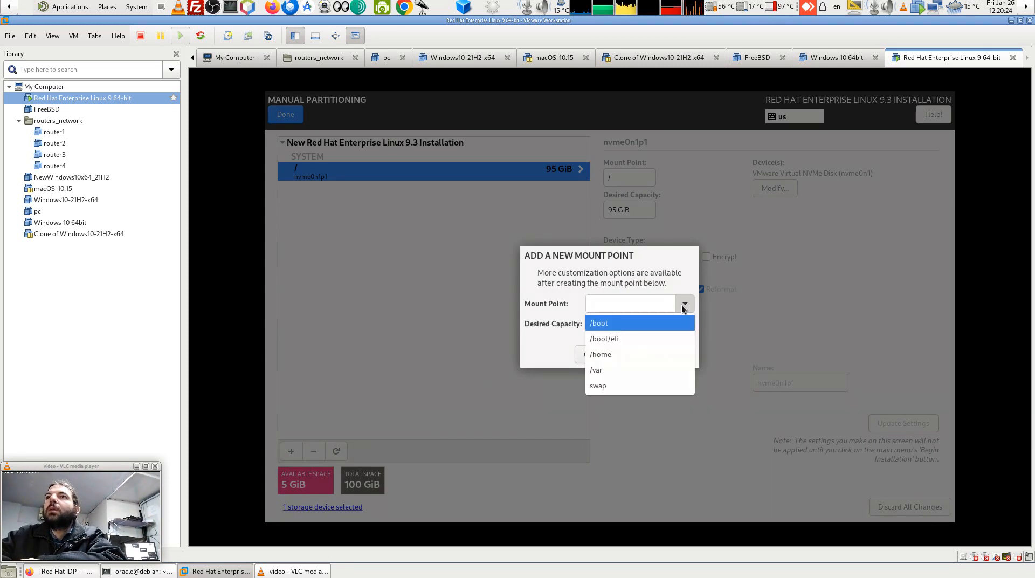
{"action": "left_click", "coordinate": [610, 388]}
{"action": "left_click", "coordinate": [602, 322]}
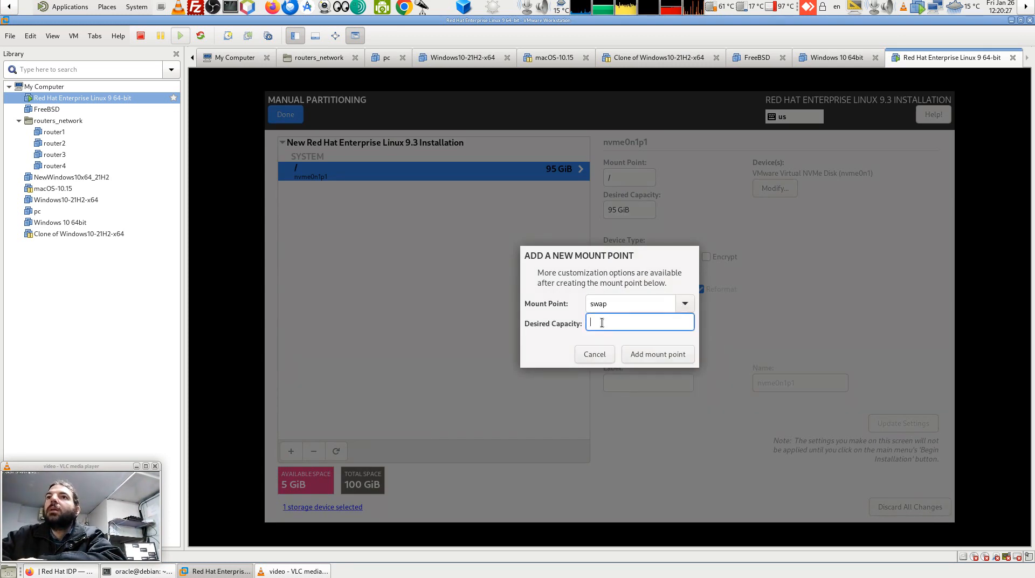
{"action": "type", "text": "2GB"}
{"action": "key", "text": "Left"}
{"action": "type", "text": "i"}
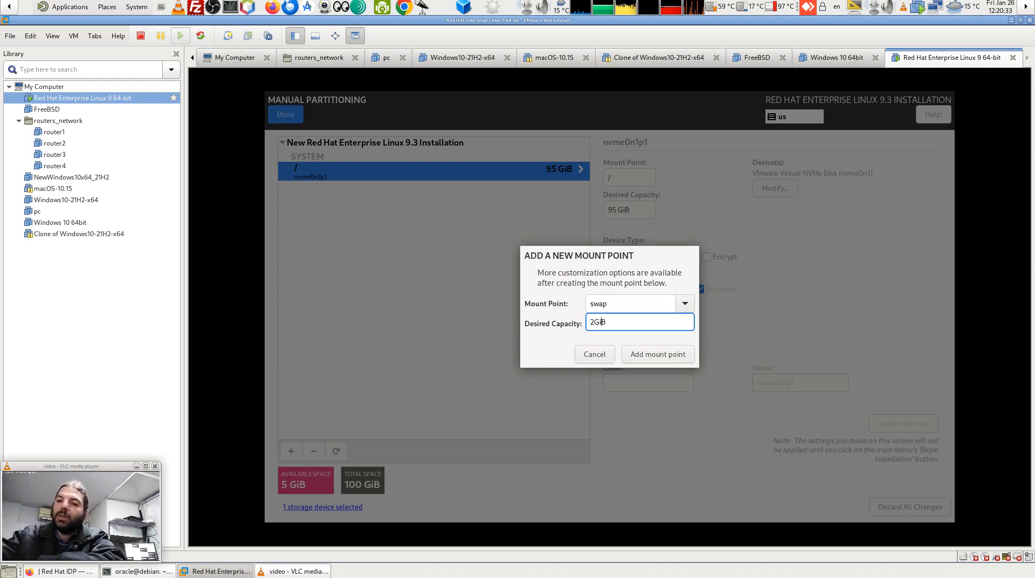
{"action": "left_click", "coordinate": [670, 353]}
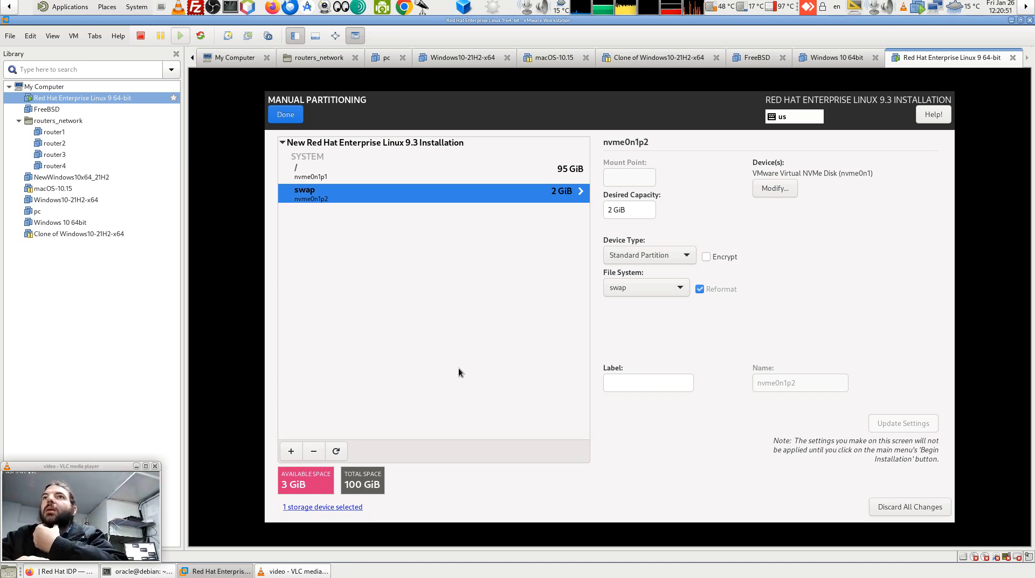
Validate the layout and review the error requiring an EFI System Partition on /boot/efi.
{"action": "left_click", "coordinate": [290, 115]}
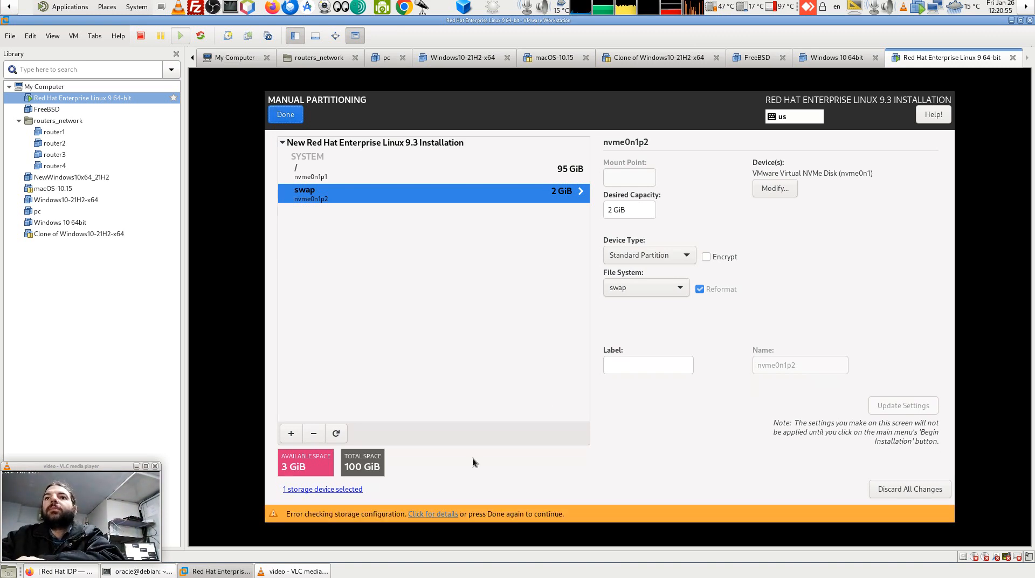
{"action": "left_click", "coordinate": [449, 515]}
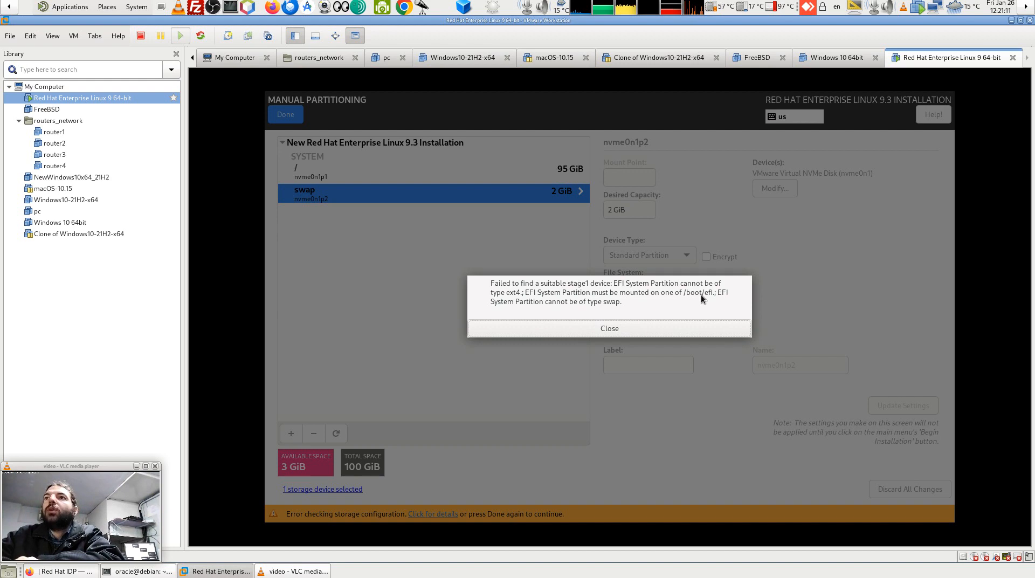
{"action": "left_click", "coordinate": [601, 331]}
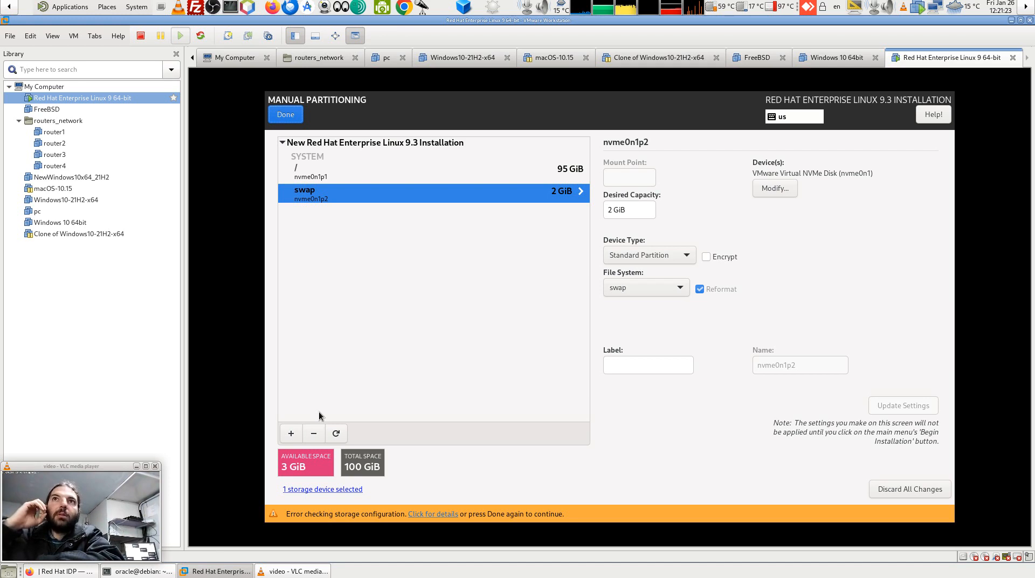
Add a /boot/efi mount point with 512M desired capacity.
{"action": "left_click", "coordinate": [291, 434]}
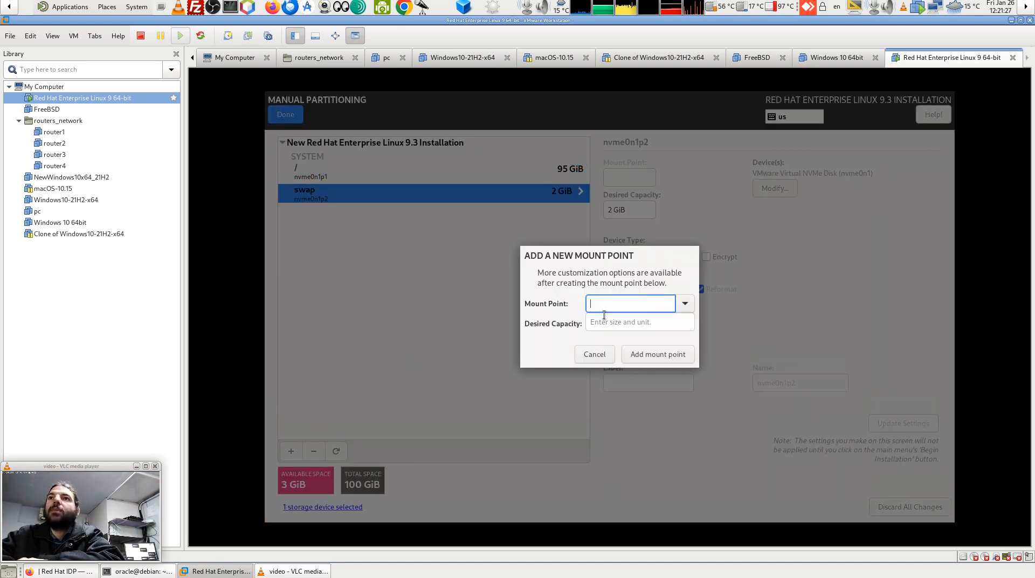
{"action": "left_click", "coordinate": [683, 303]}
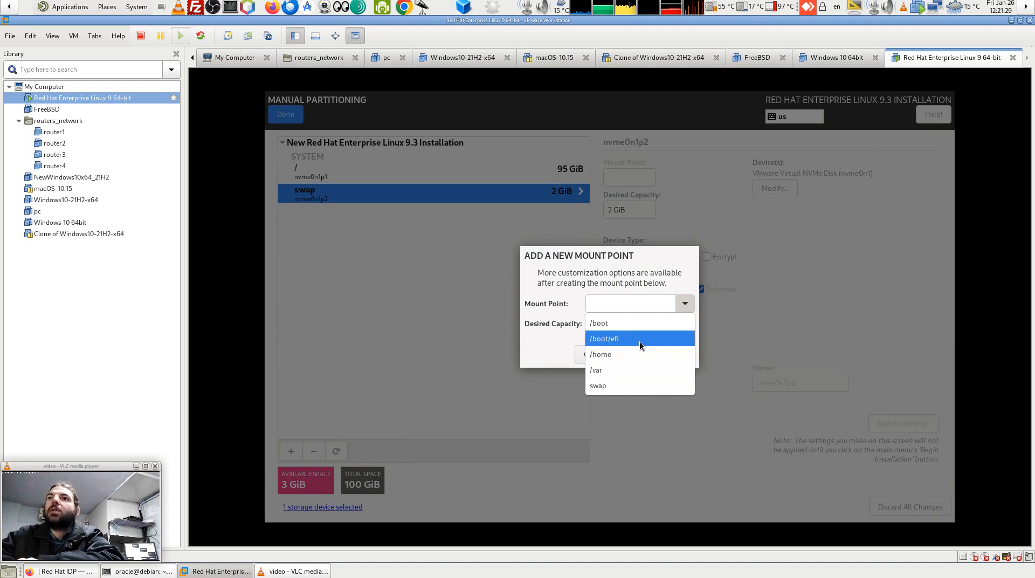
{"action": "left_click", "coordinate": [639, 341]}
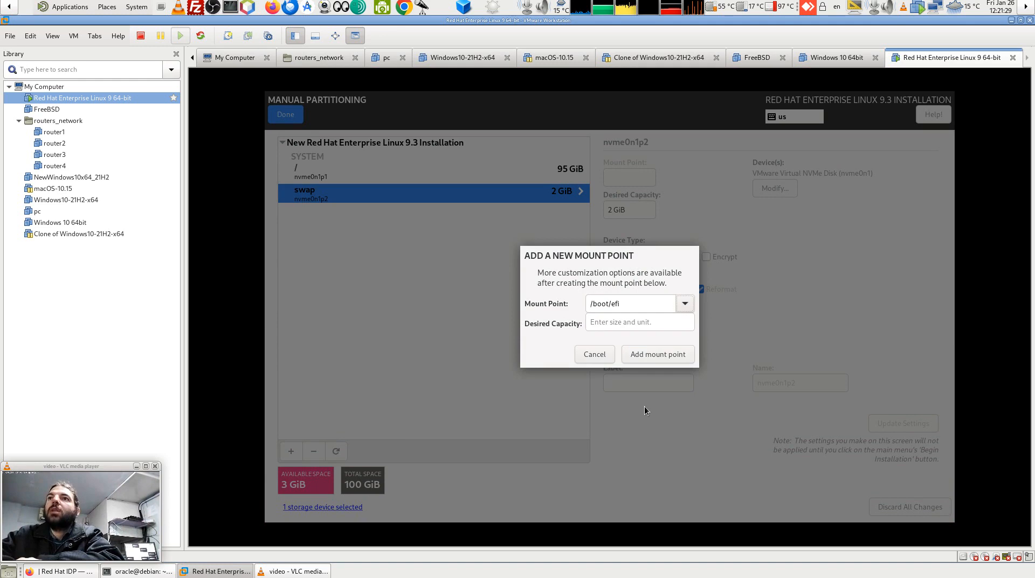
{"action": "left_click", "coordinate": [609, 321]}
{"action": "type", "text": "1"}
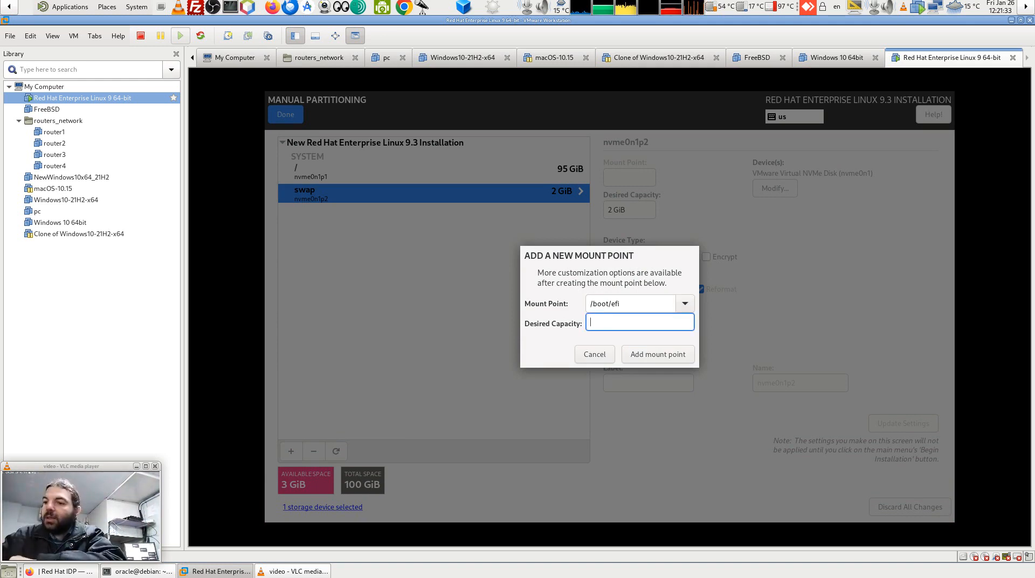
{"action": "key", "text": "BackSpace"}
{"action": "type", "text": "5"}
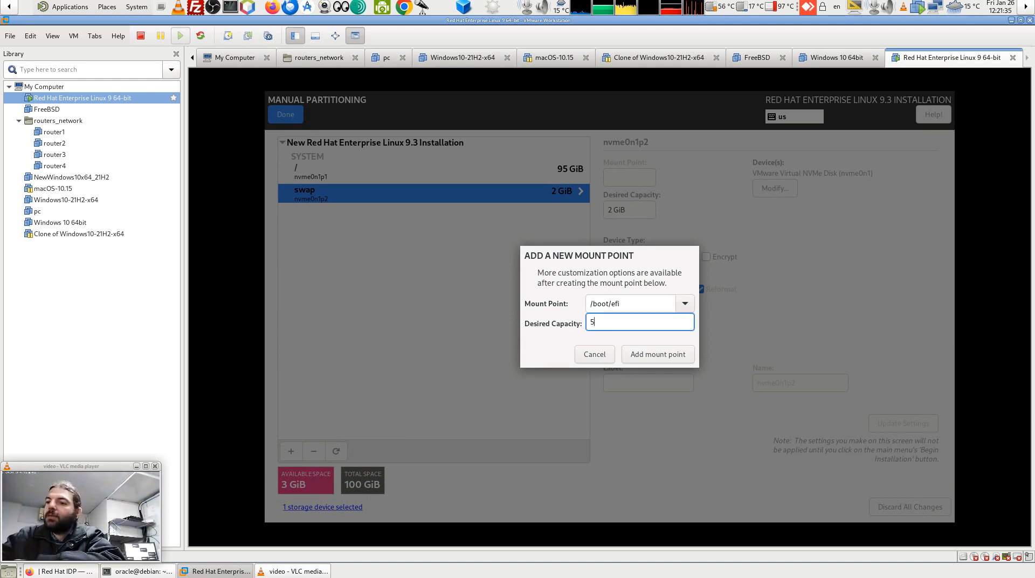
{"action": "type", "text": "15"}
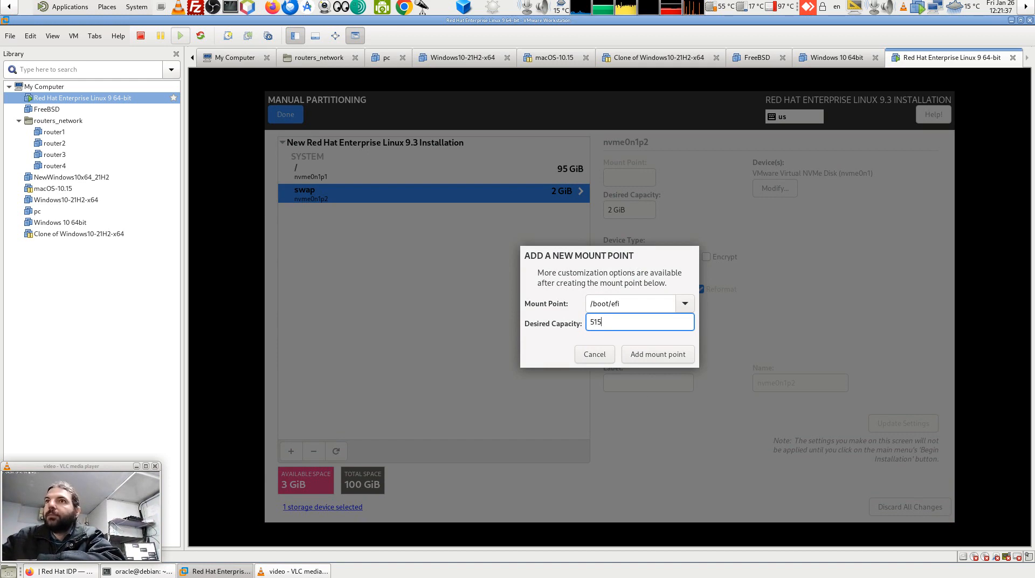
{"action": "key", "text": "BackSpace"}
{"action": "type", "text": "2MiB"}
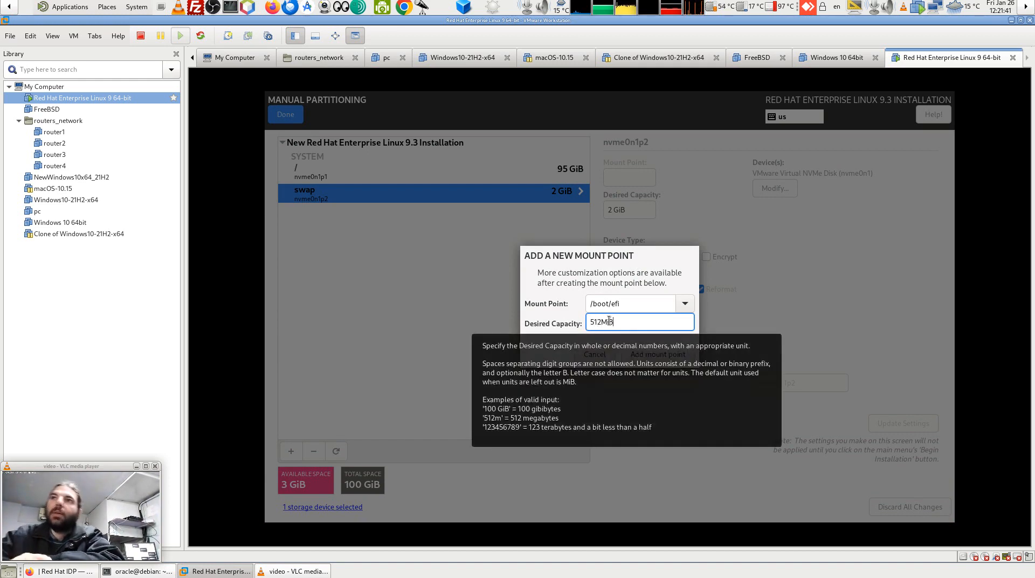
{"action": "left_click", "coordinate": [652, 354]}
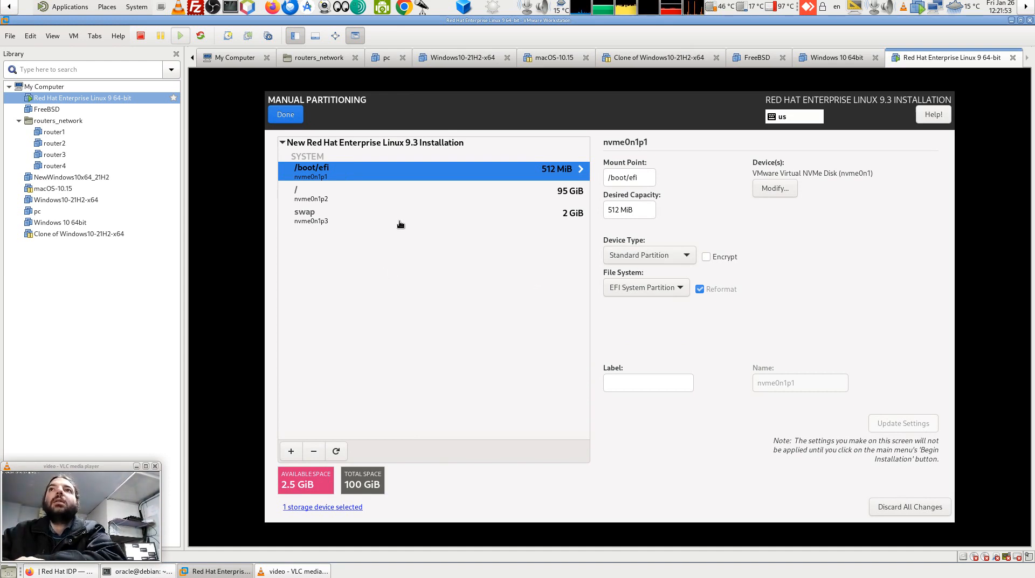
Resize the root partition to 97 GiB, then to 97.5 GiB.
{"action": "left_click", "coordinate": [334, 198]}
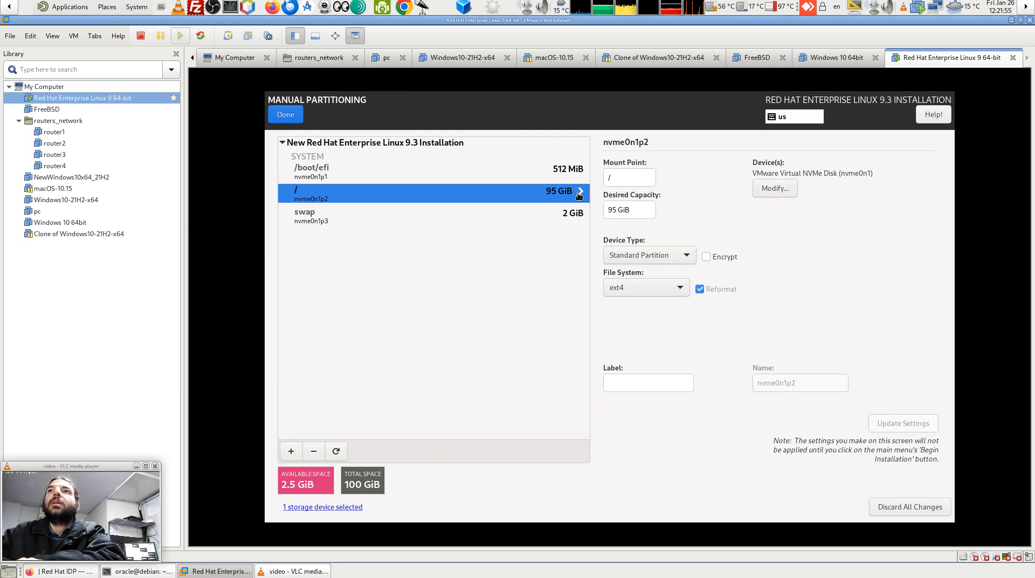
{"action": "left_click", "coordinate": [636, 211]}
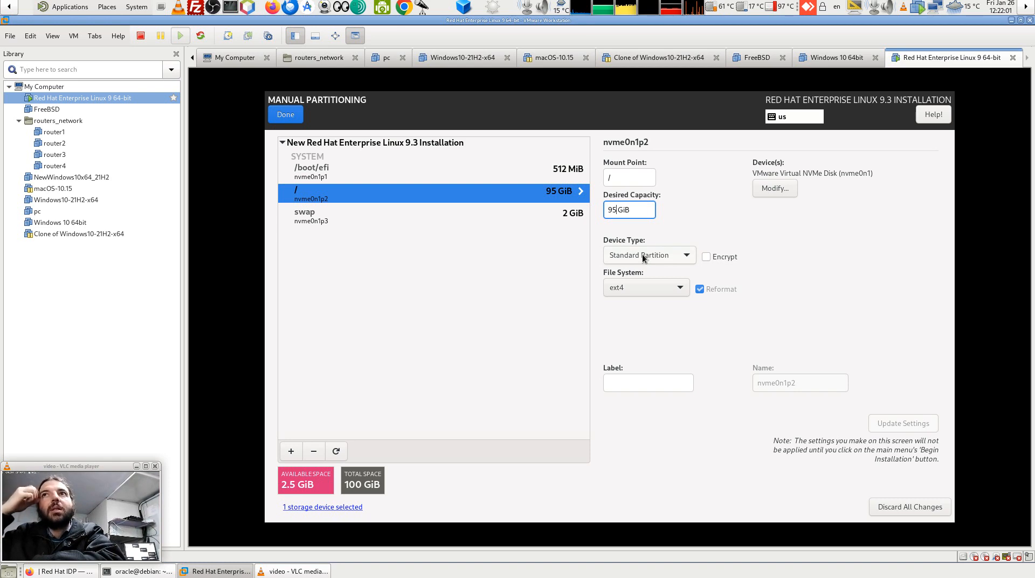
{"action": "key", "text": "BackSpace"}
{"action": "type", "text": "7"}
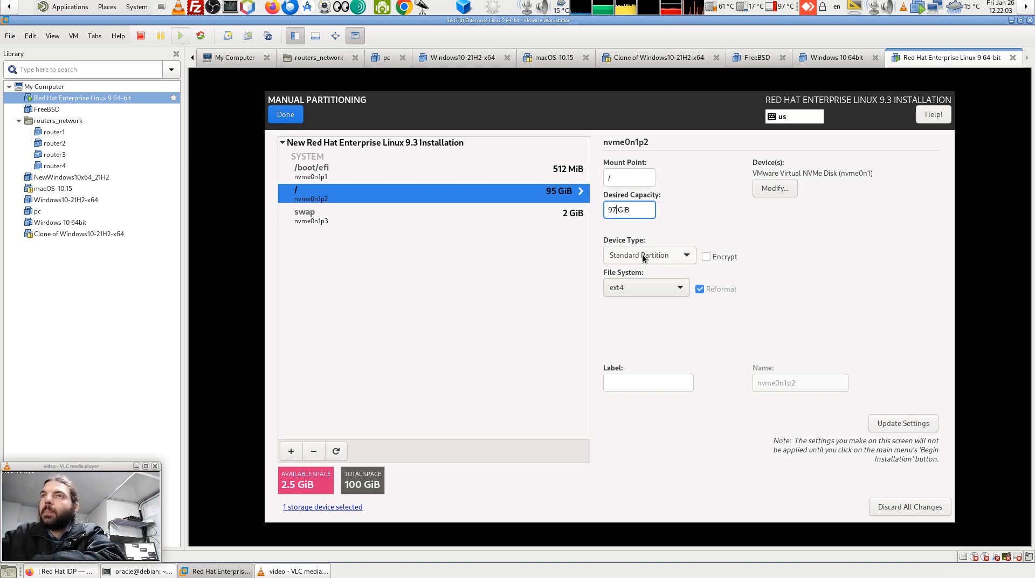
{"action": "left_click", "coordinate": [902, 424]}
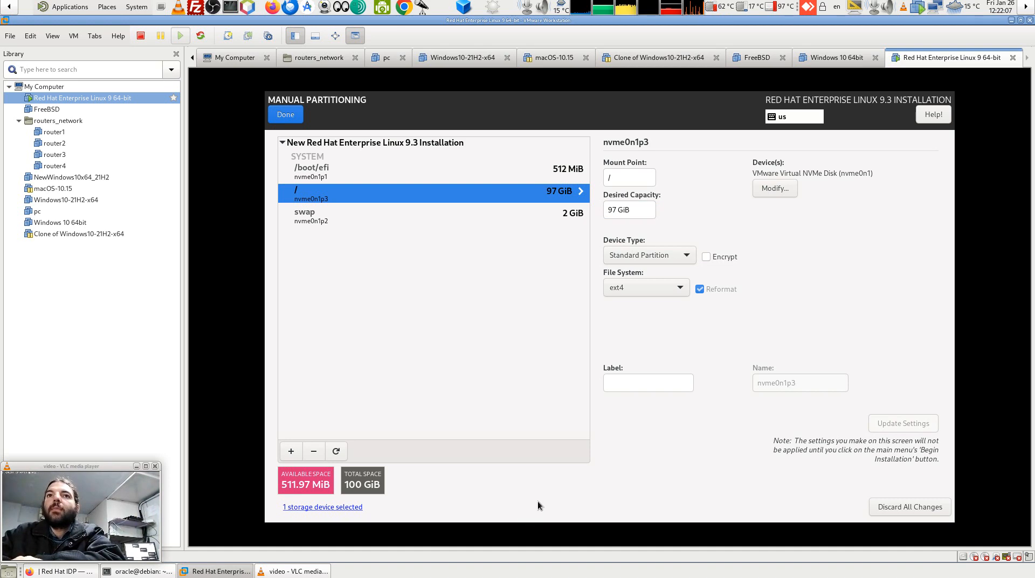
{"action": "left_click", "coordinate": [612, 210]}
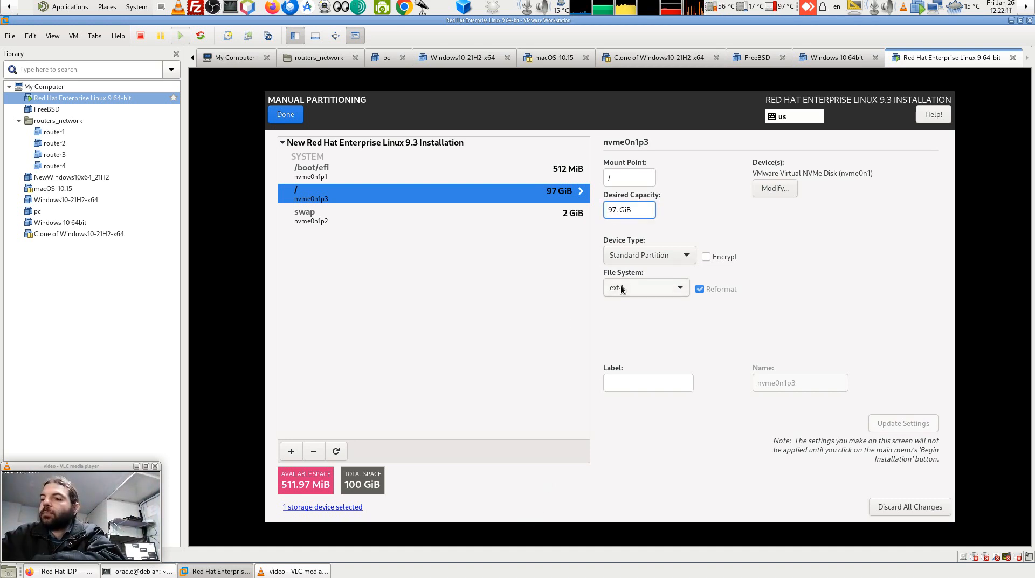
{"action": "type", "text": ".511"}
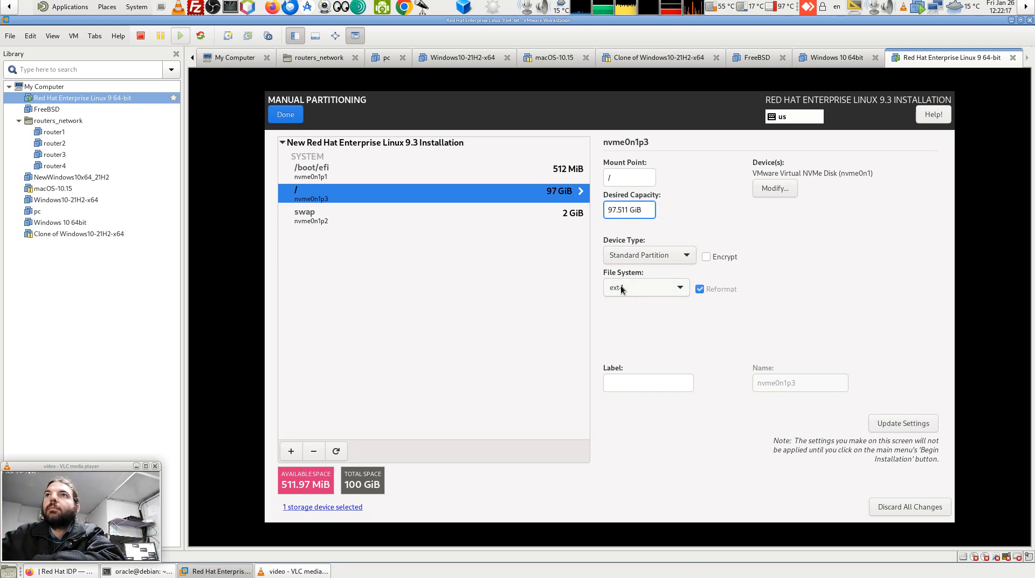
{"action": "key", "text": "BackSpace"}
{"action": "key", "text": "BackSpace"}
{"action": "left_click", "coordinate": [879, 423]}
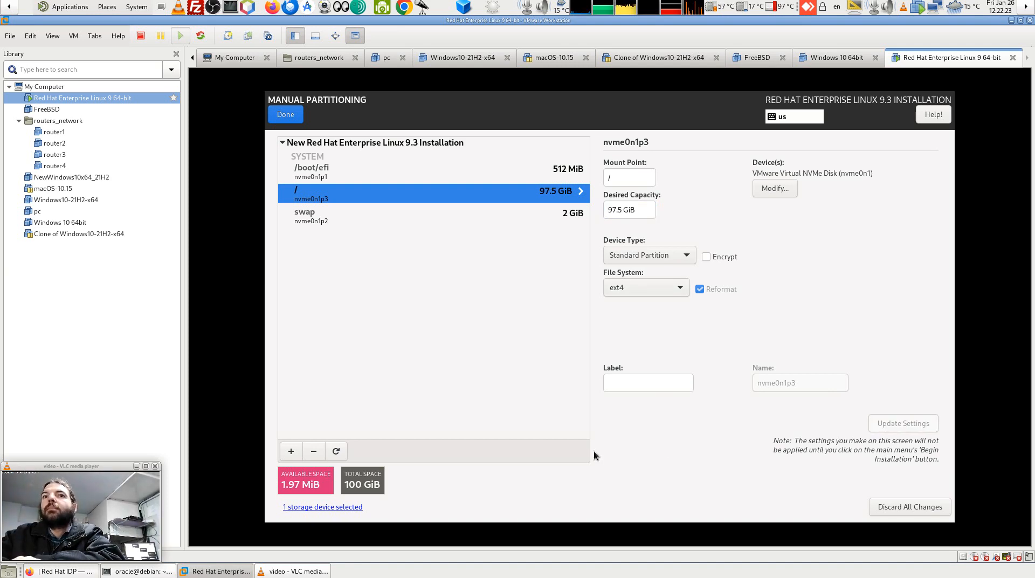
Attempt a larger 97.7 GiB root size, which doesn't fit.
{"action": "left_click", "coordinate": [620, 211]}
{"action": "key", "text": "BackSpace"}
{"action": "type", "text": "7"}
{"action": "left_click", "coordinate": [927, 421]}
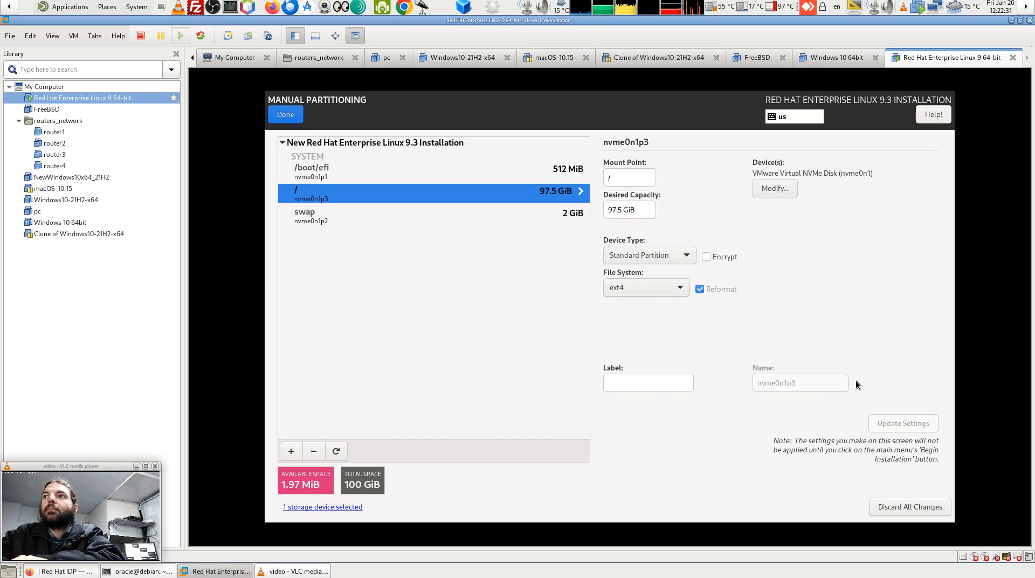
{"action": "left_click", "coordinate": [618, 209]}
{"action": "key", "text": "Delete"}
Retry a 97.6 GiB root size, accept the partitioning changes, and open Software Selection.
{"action": "type", "text": "6"}
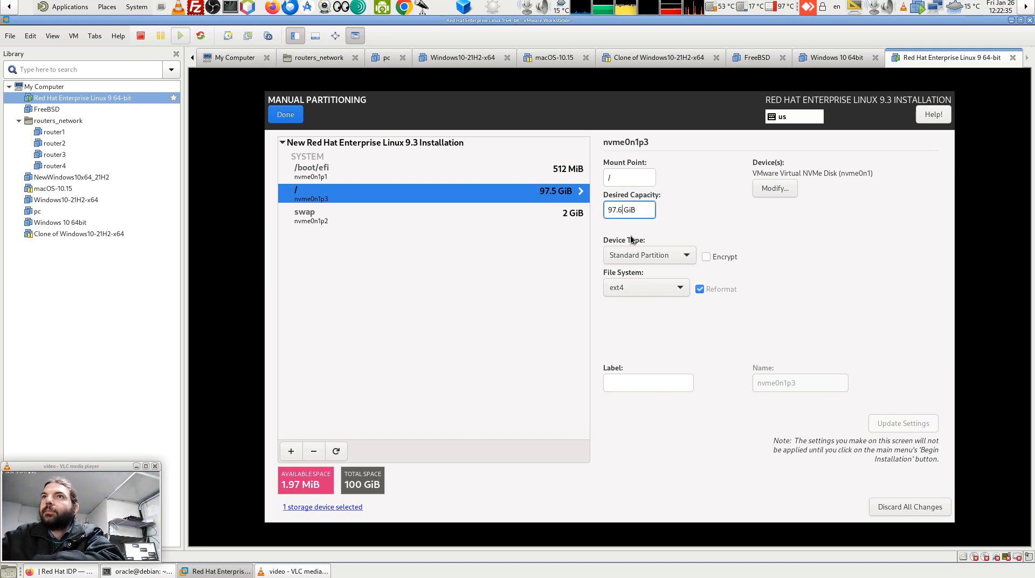
{"action": "left_click", "coordinate": [878, 427]}
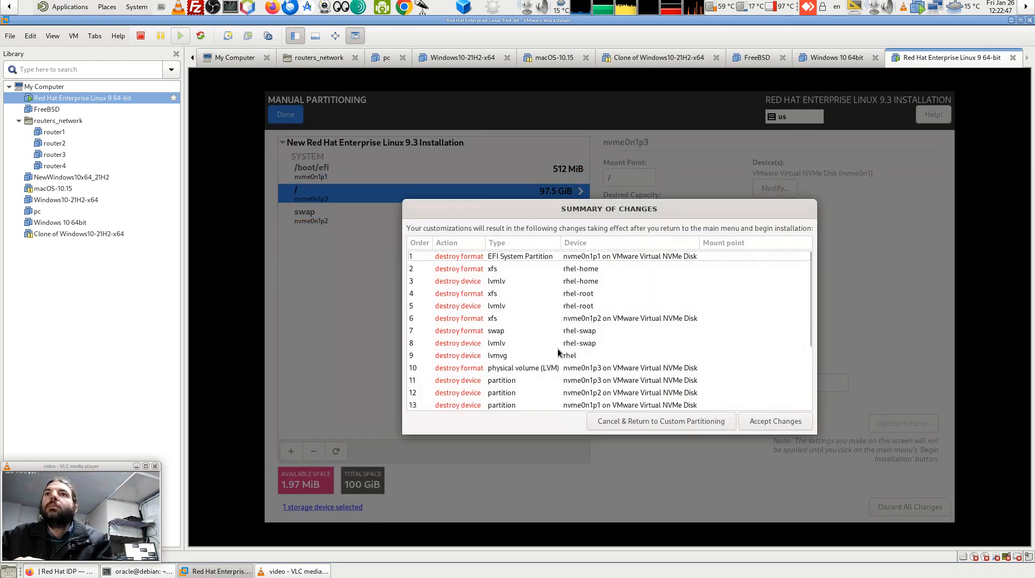
{"action": "left_click", "coordinate": [783, 424]}
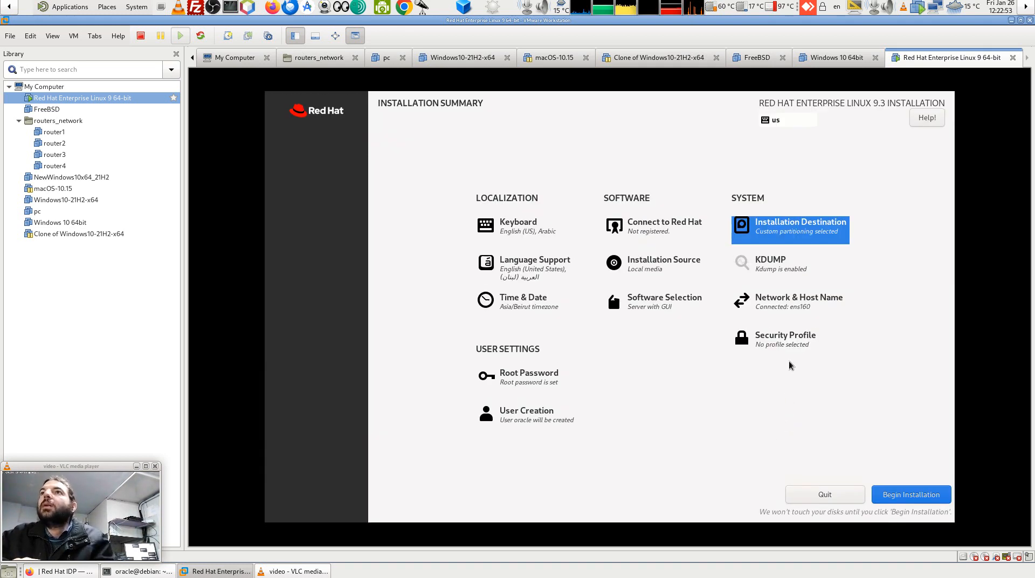
{"action": "left_click", "coordinate": [653, 311]}
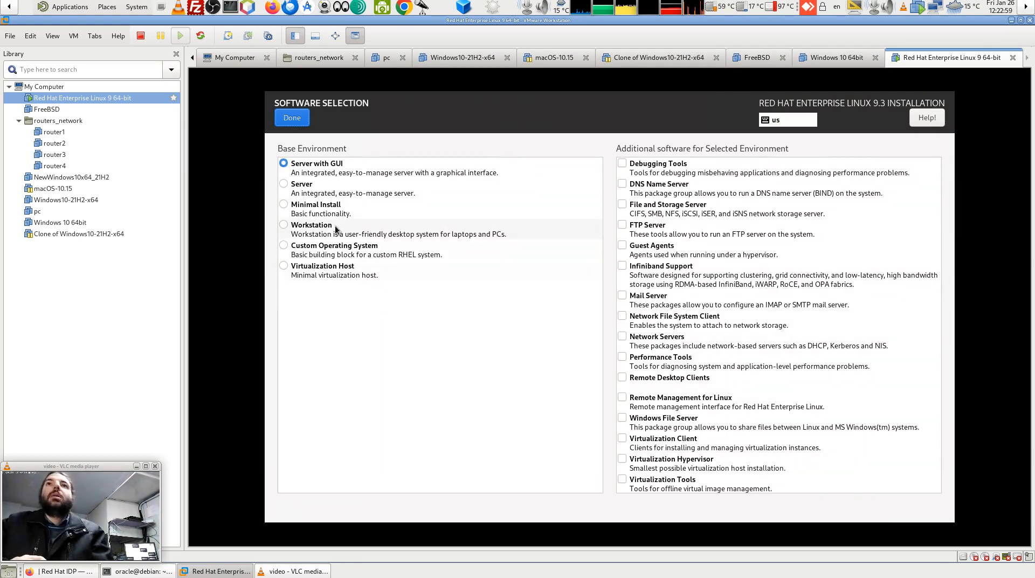
Pick Workstation with GNOME, Internet, Office, Legacy UNIX, Console Internet and Development Tools add-ons.
{"action": "left_click", "coordinate": [314, 226]}
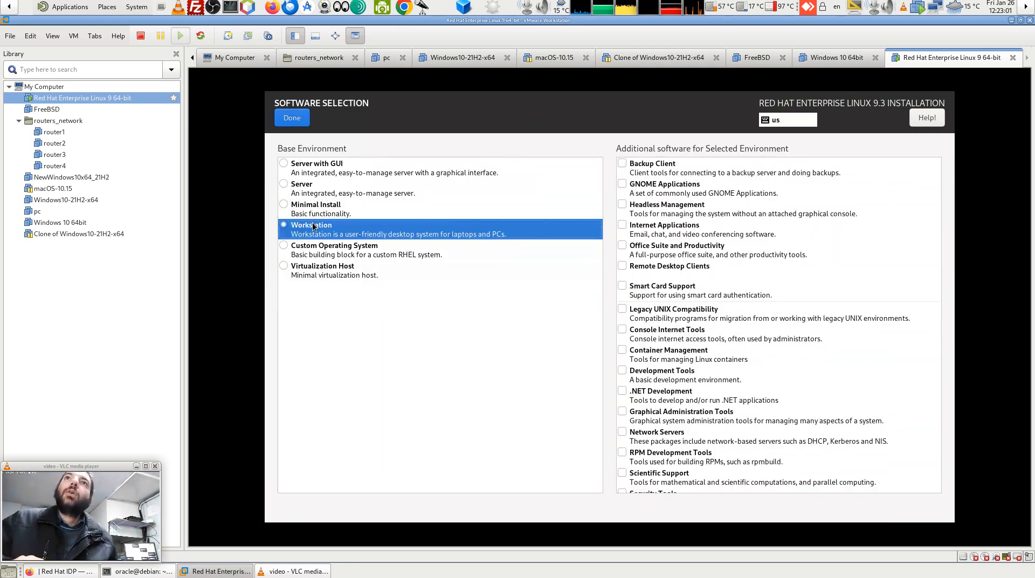
{"action": "left_click", "coordinate": [632, 187]}
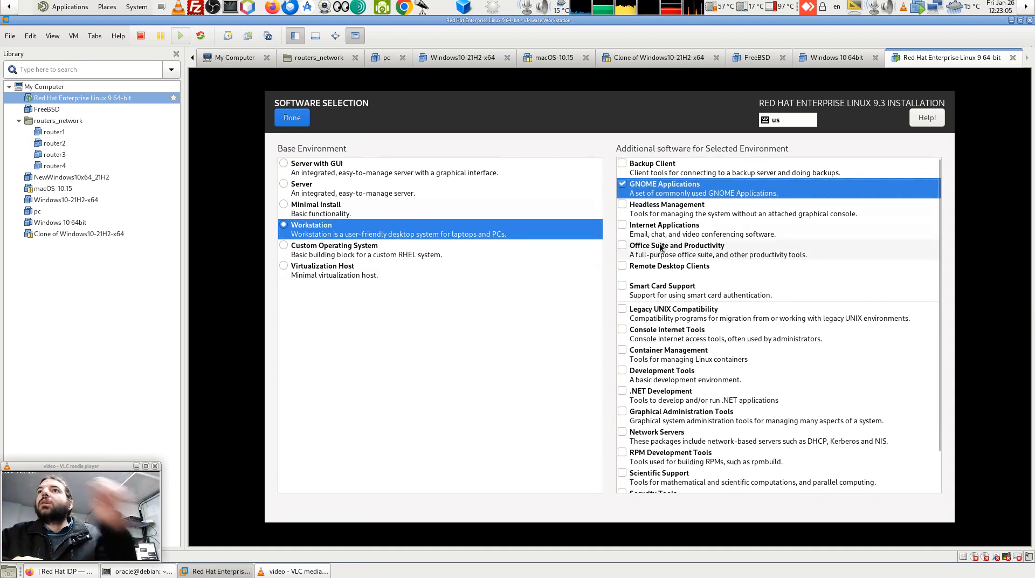
{"action": "left_click", "coordinate": [624, 236]}
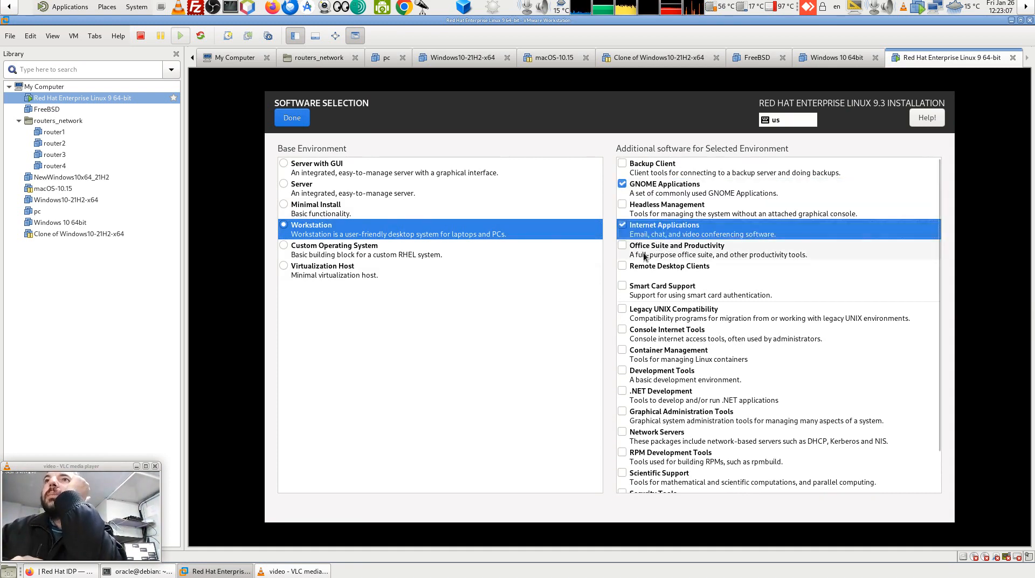
{"action": "left_click", "coordinate": [630, 253]}
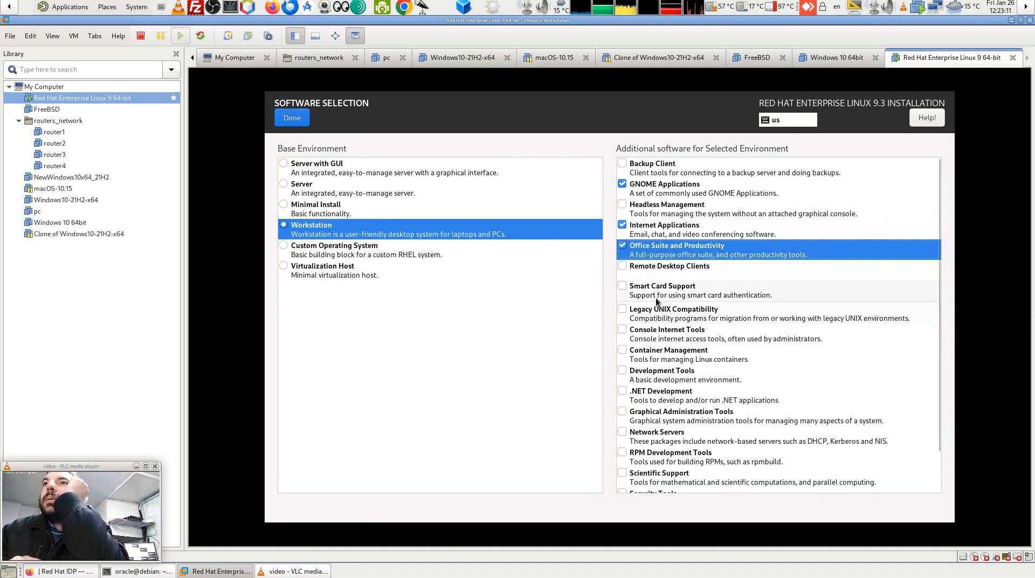
{"action": "left_click", "coordinate": [622, 309]}
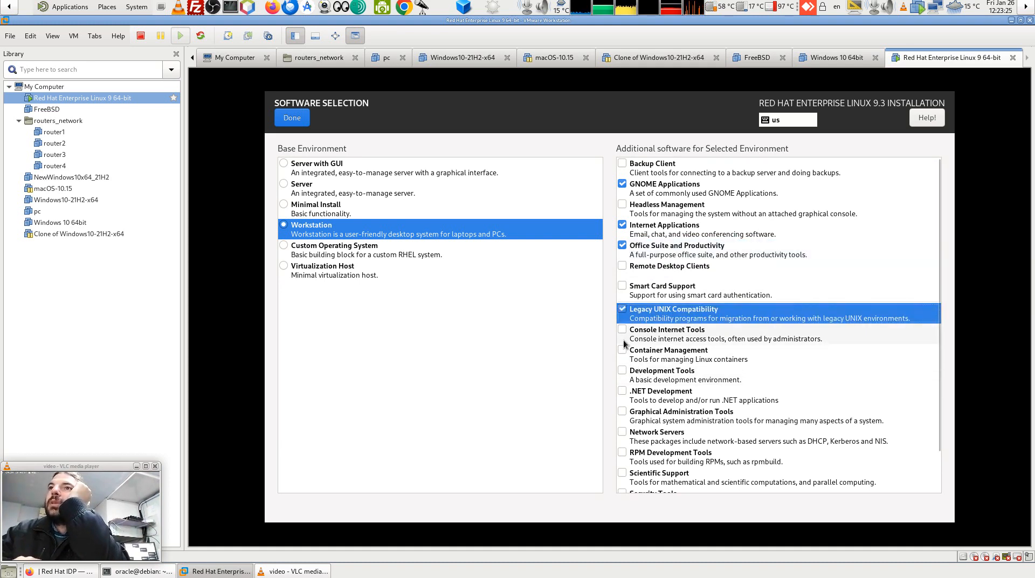
{"action": "left_click", "coordinate": [663, 343]}
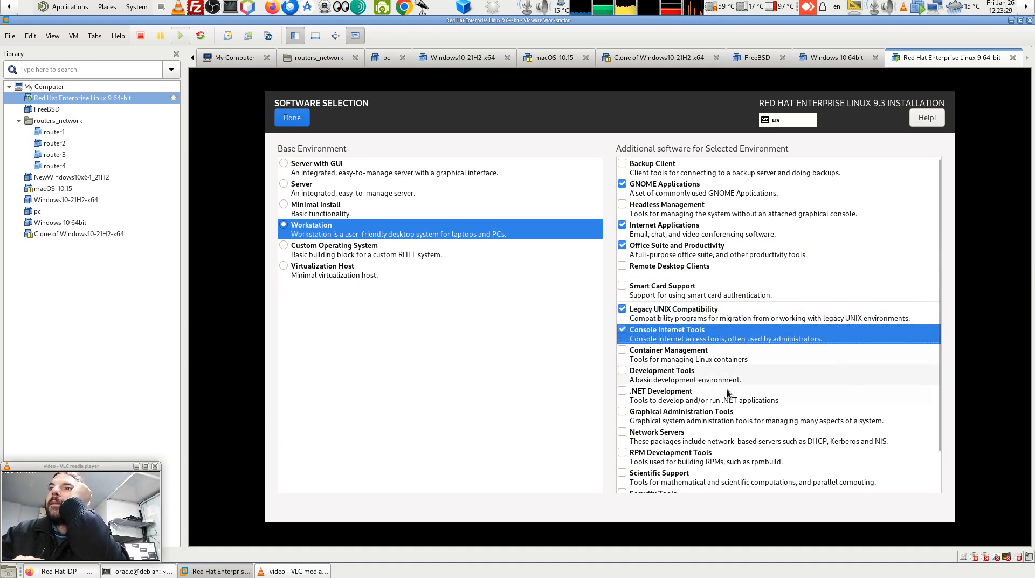
{"action": "left_click", "coordinate": [622, 373]}
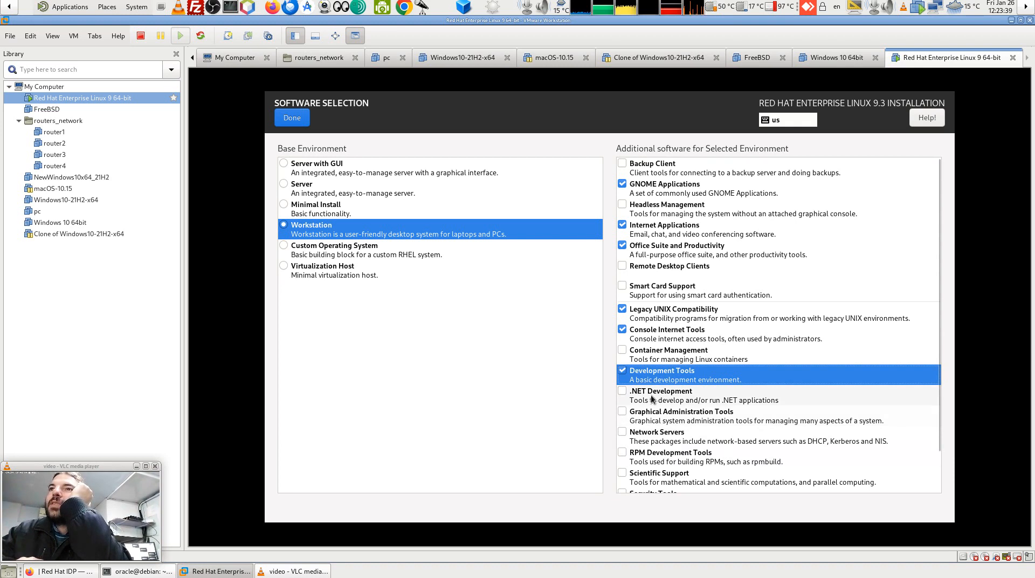
Also check Graphical Administration Tools, Network Servers, System Tools and Scientific Support.
{"action": "left_click", "coordinate": [639, 420]}
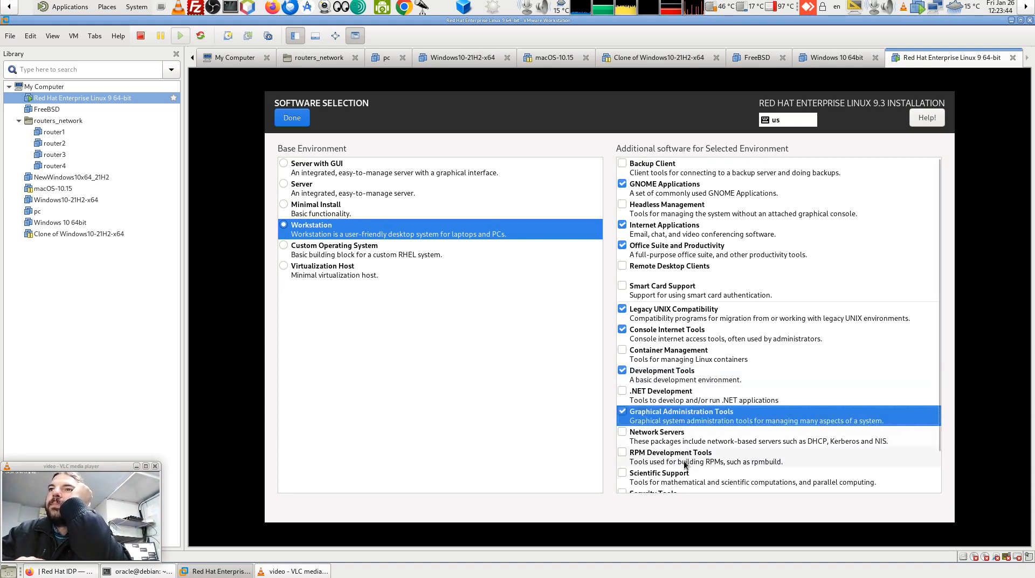
{"action": "left_click", "coordinate": [655, 439]}
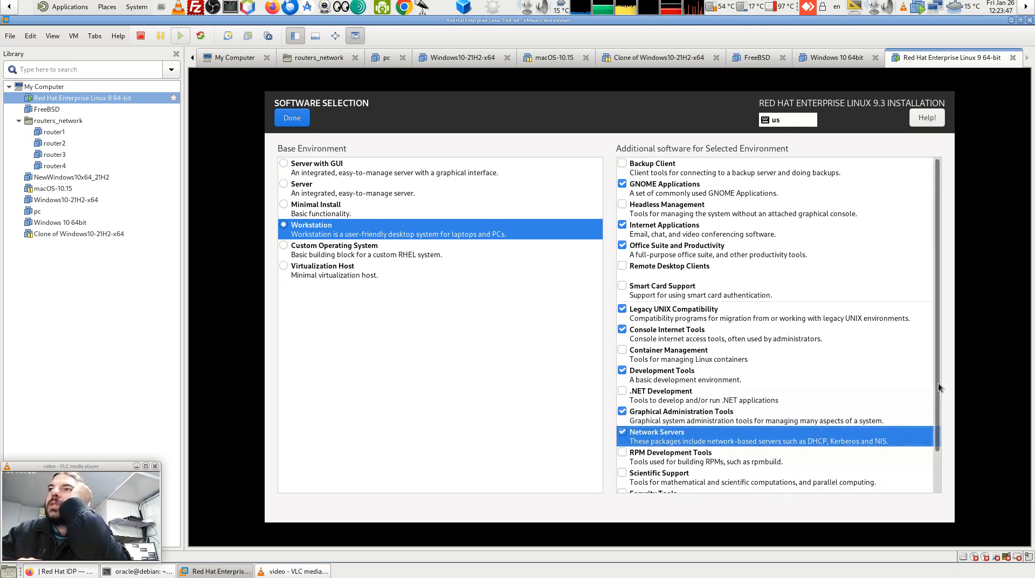
{"action": "scroll", "coordinate": [933, 412], "scroll_direction": "down", "scroll_amount": 2}
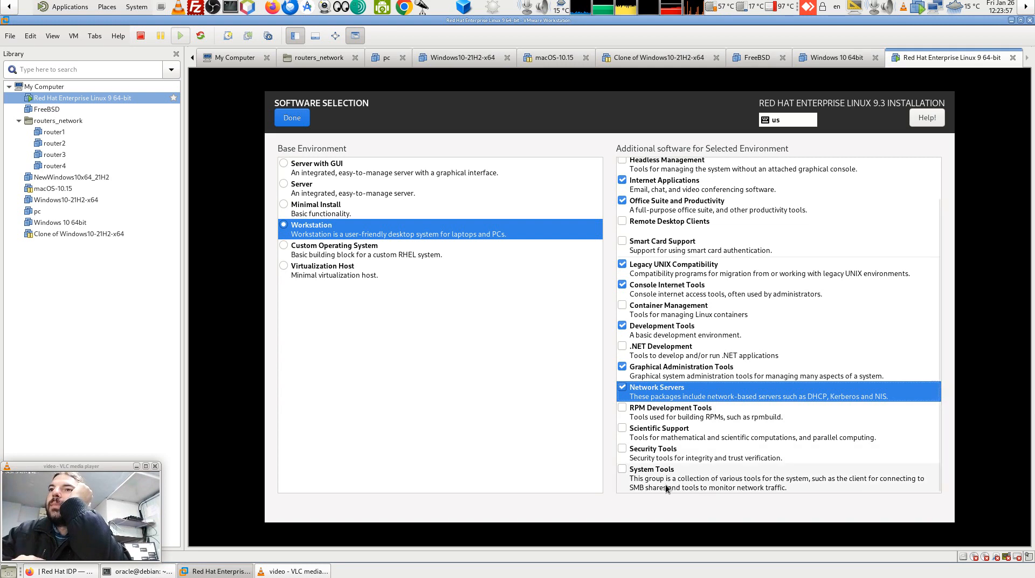
{"action": "left_click", "coordinate": [636, 479]}
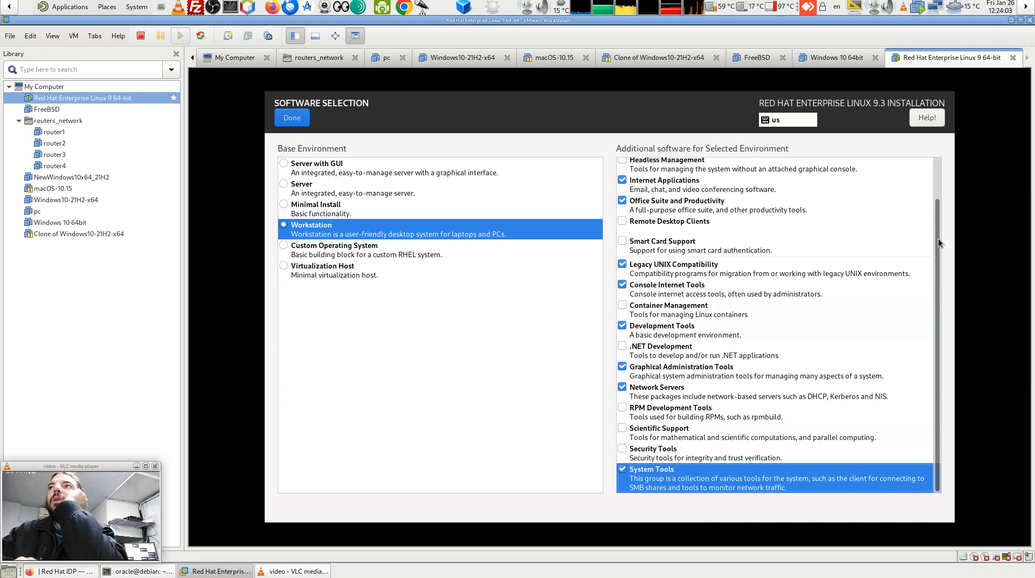
{"action": "left_click_drag", "start_coordinate": [938, 238], "coordinate": [940, 168]}
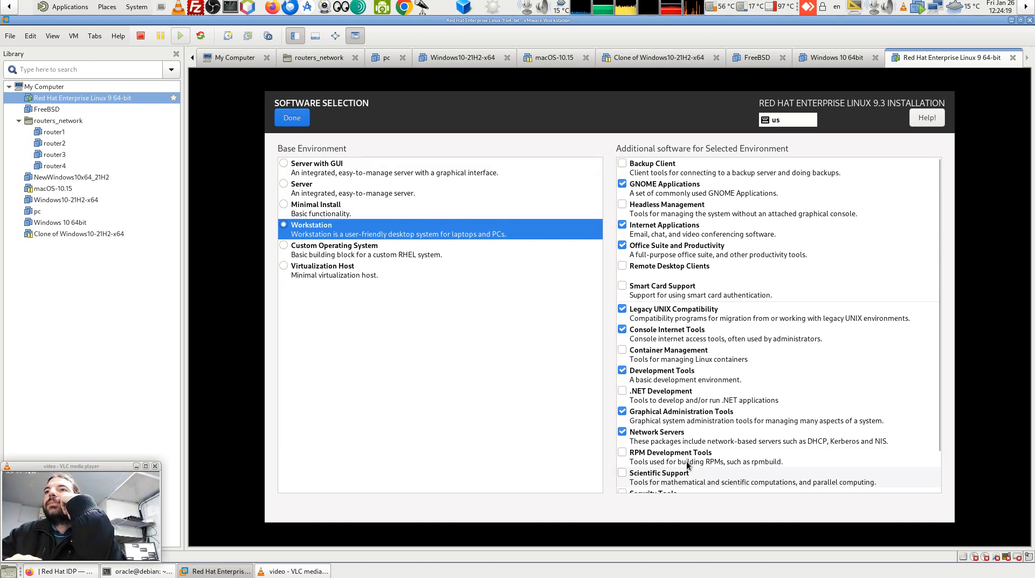
{"action": "left_click", "coordinate": [622, 473]}
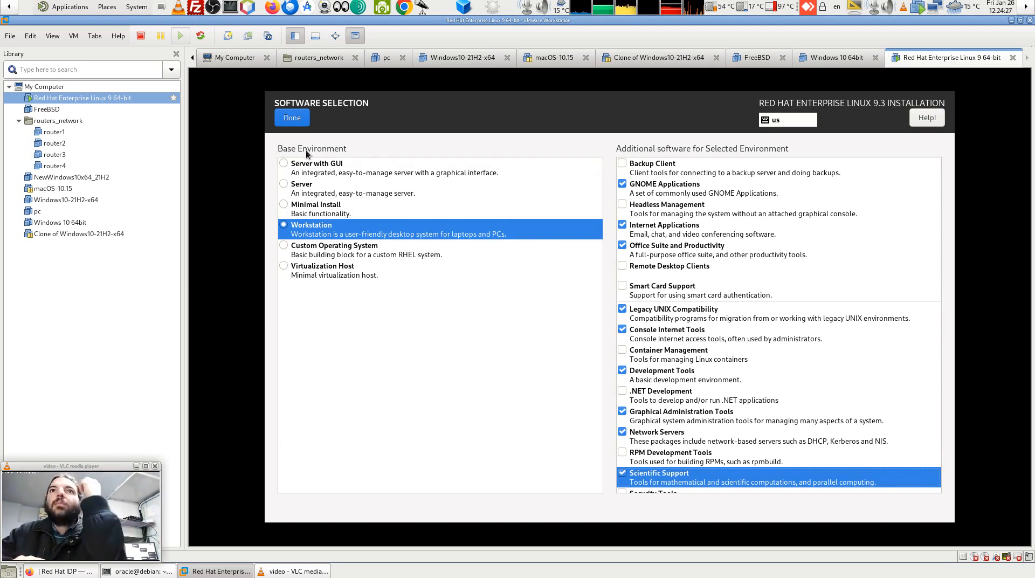
Confirm the Workstation software selection and begin the RHEL 9.3 installation to the disk.
{"action": "left_click", "coordinate": [298, 118]}
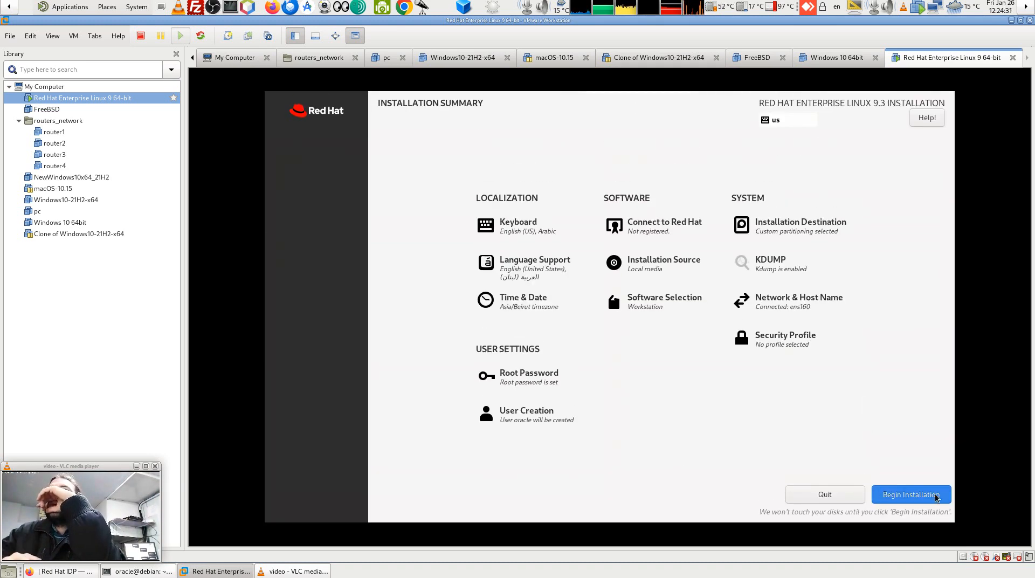
{"action": "left_click", "coordinate": [936, 497]}
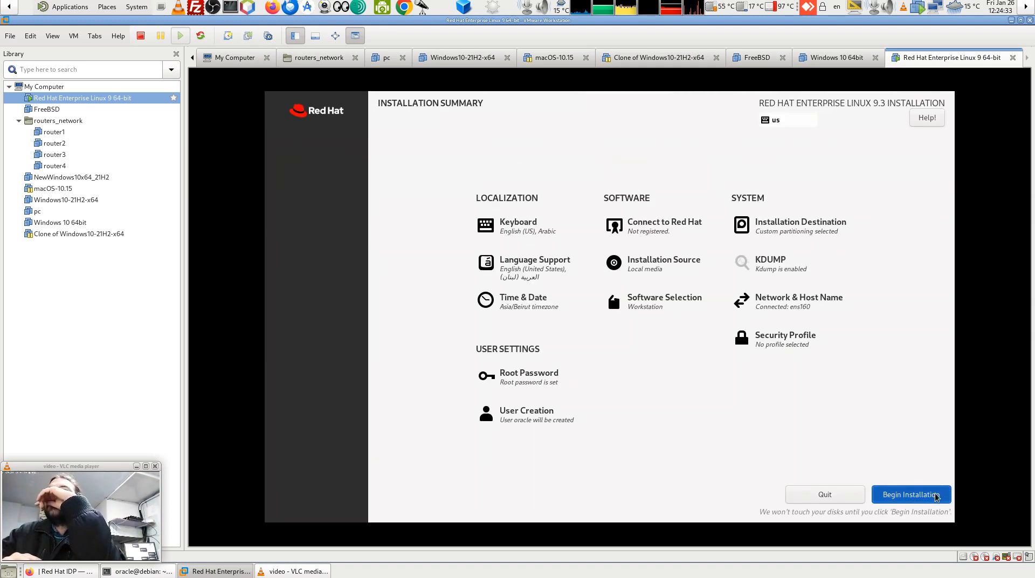
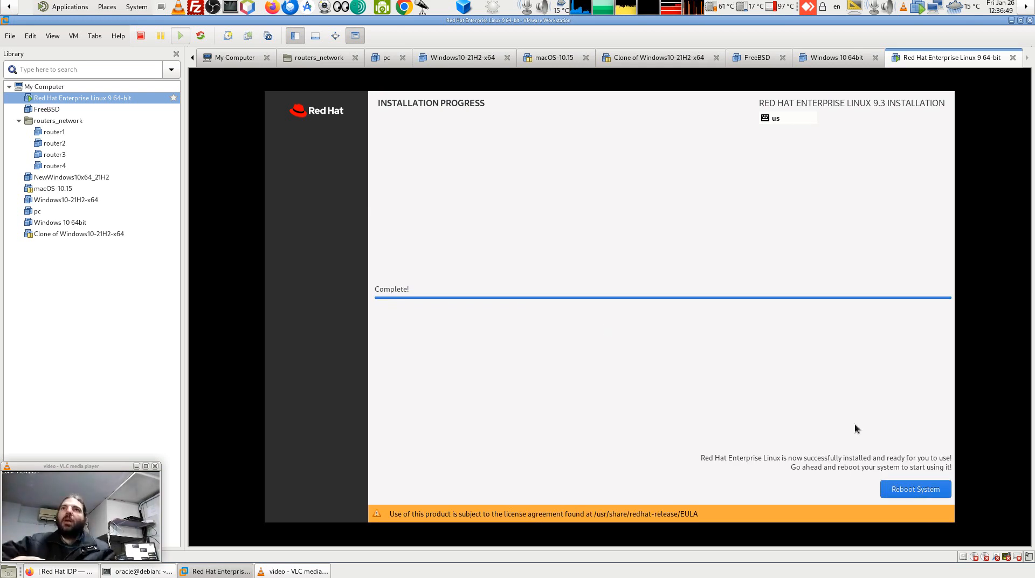
Reboot the freshly installed RHEL 9.3 system and log in to the user account with its password.
{"action": "left_click", "coordinate": [915, 490]}
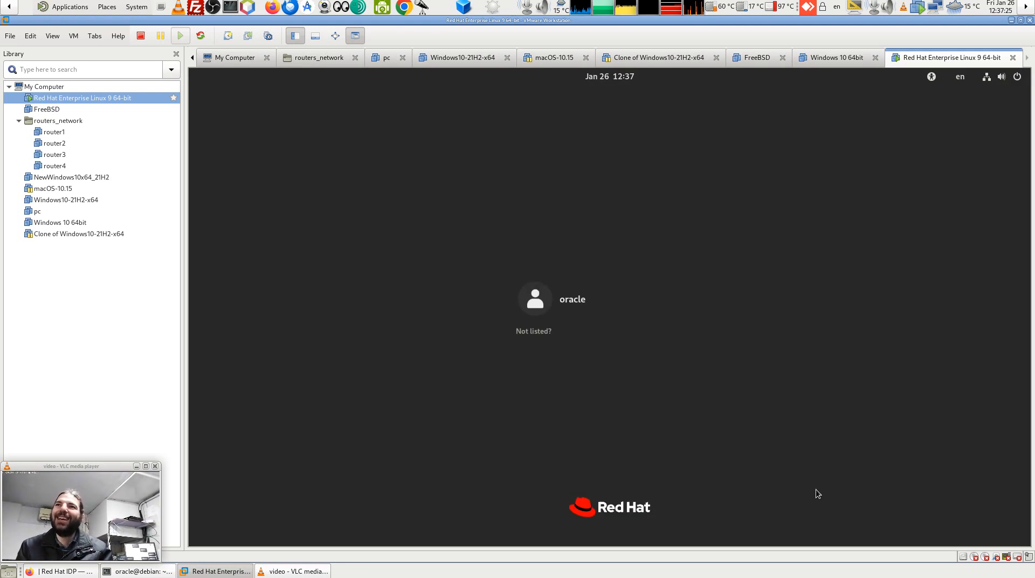
{"action": "left_click", "coordinate": [535, 295]}
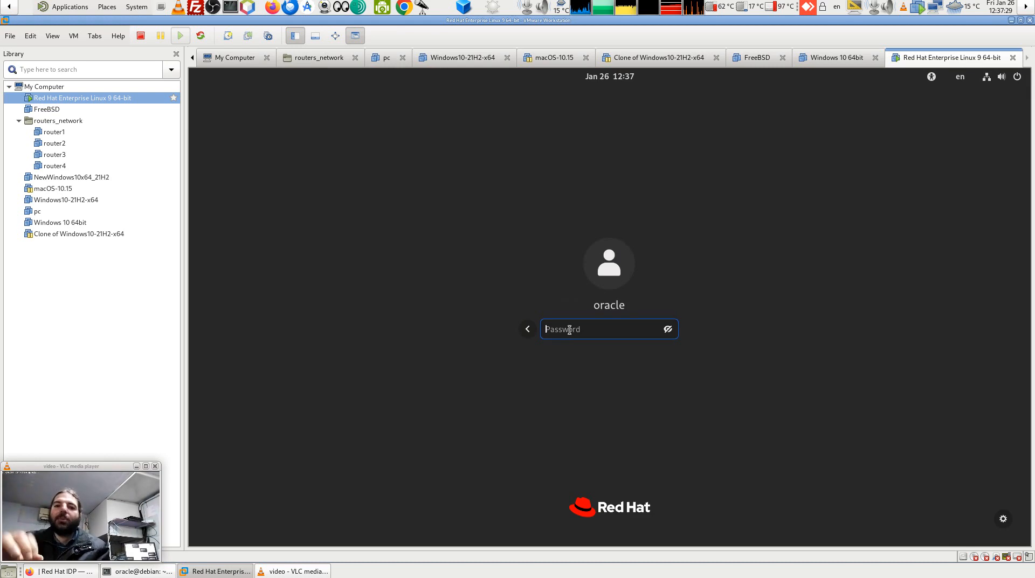
{"action": "type", "text": "•"}
{"action": "key", "text": "Return"}
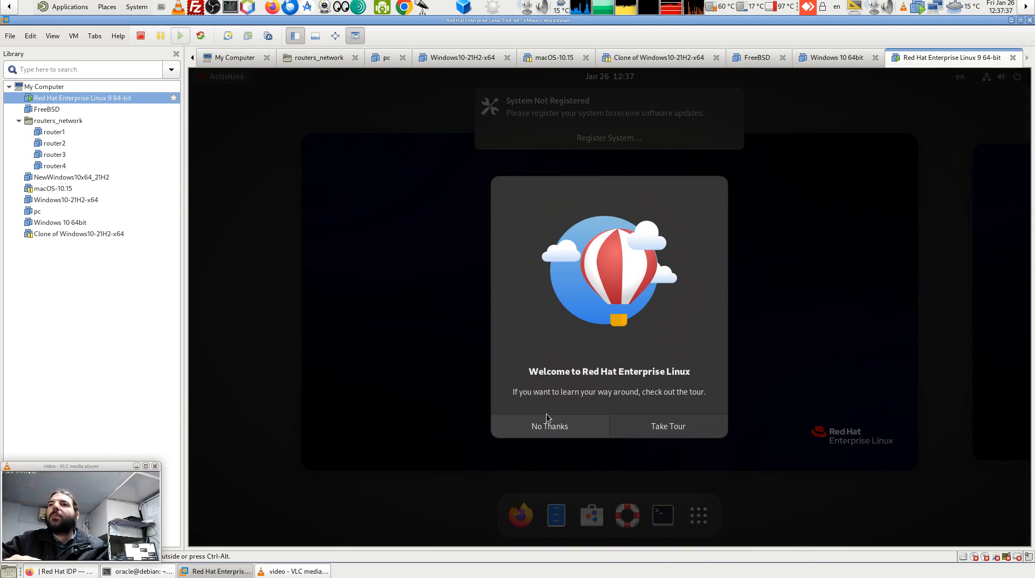
Page through every screen of the GNOME welcome tour and close it.
{"action": "left_click", "coordinate": [649, 428]}
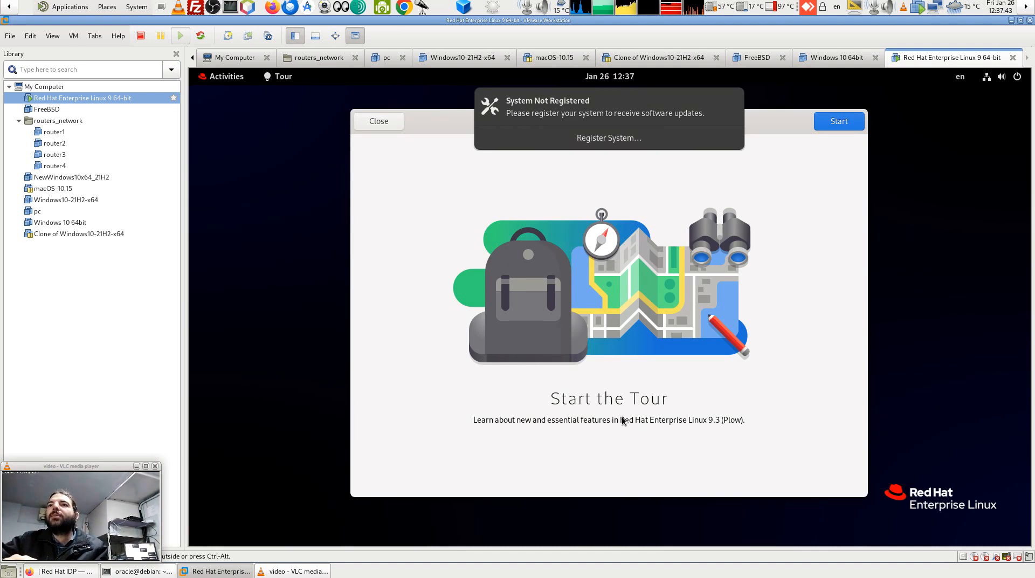
{"action": "left_click", "coordinate": [837, 125]}
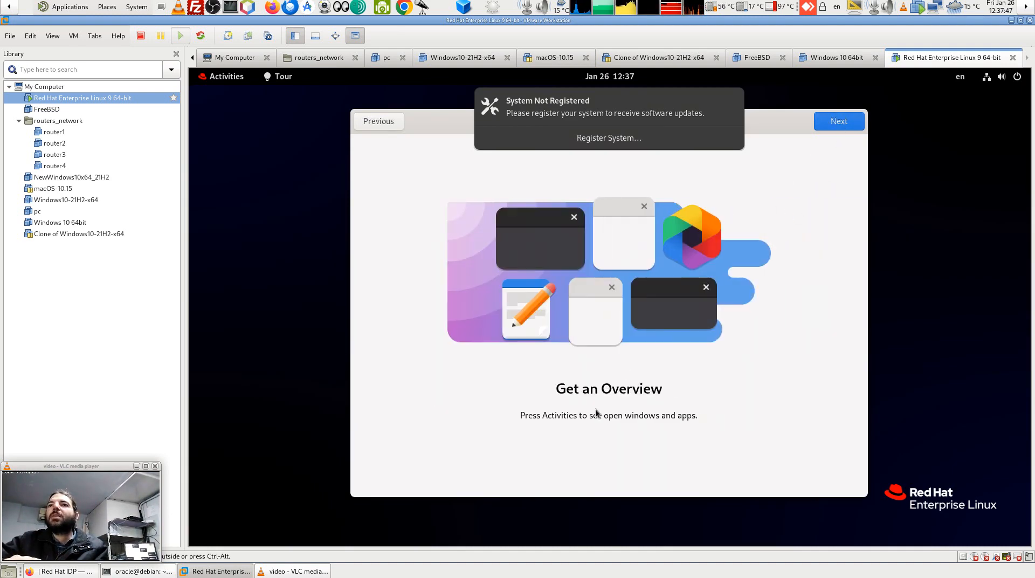
{"action": "left_click", "coordinate": [845, 126]}
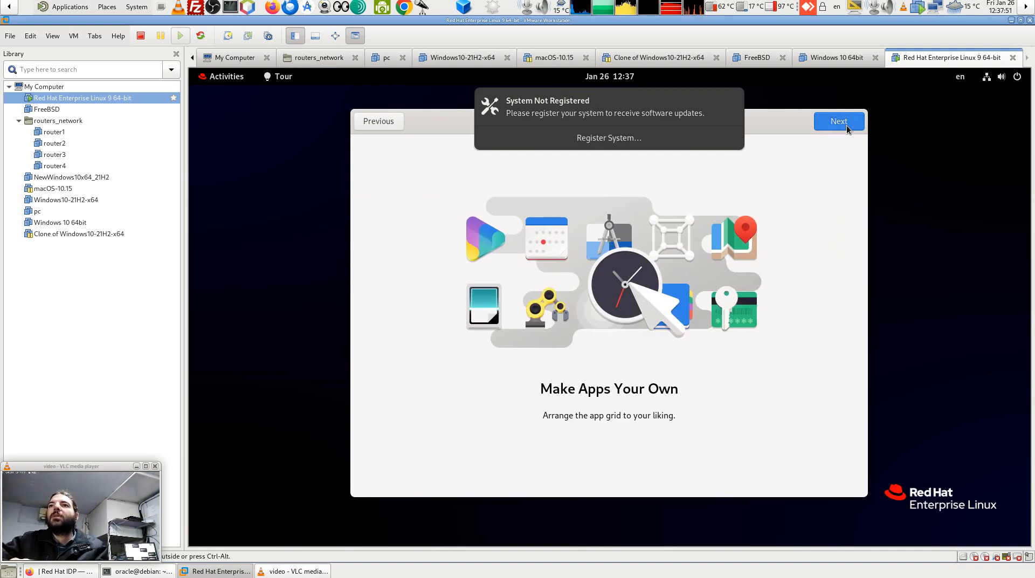
{"action": "left_click", "coordinate": [847, 127]}
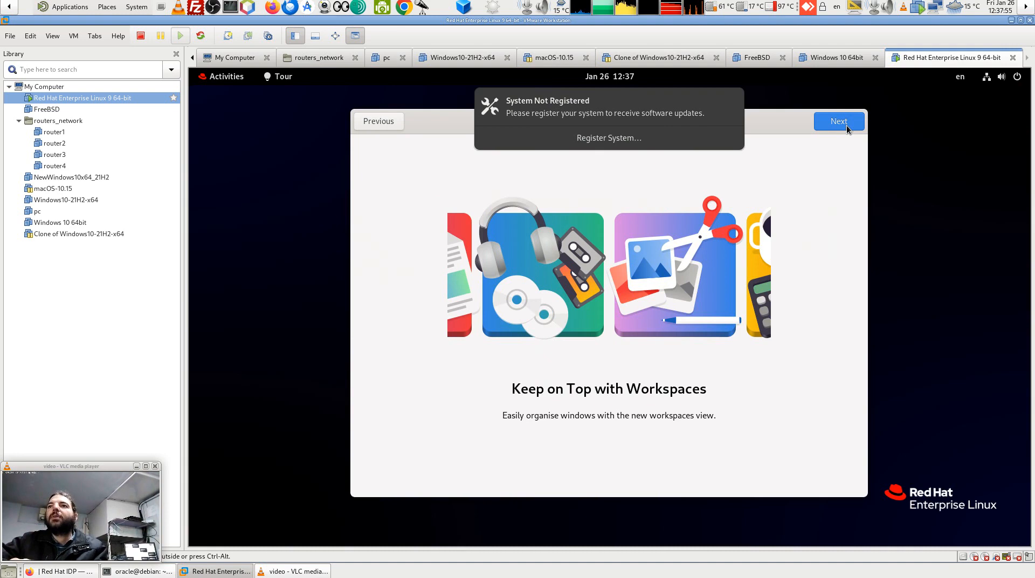
{"action": "left_click", "coordinate": [846, 127]}
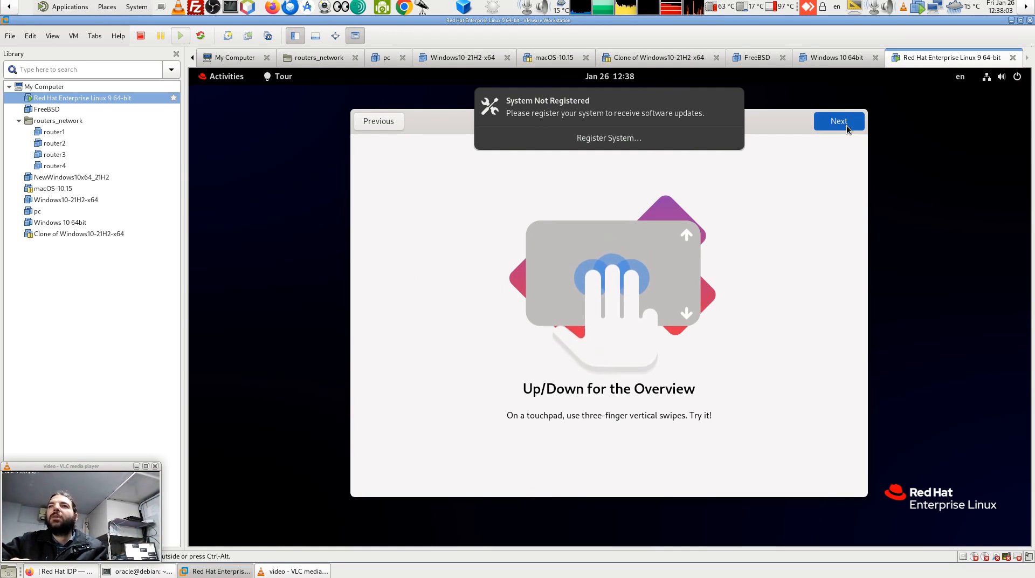
{"action": "left_click", "coordinate": [846, 127]}
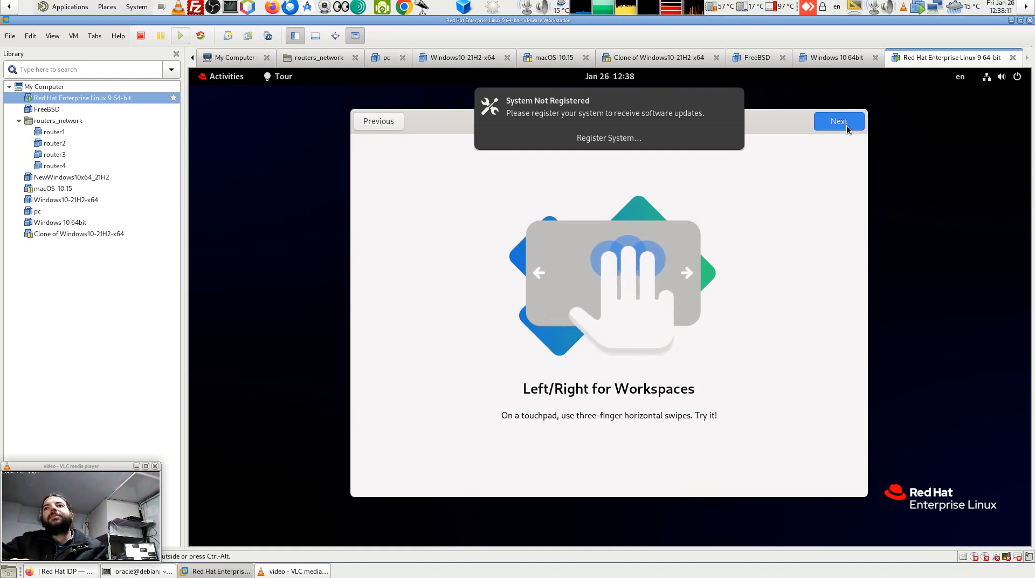
{"action": "left_click", "coordinate": [847, 129]}
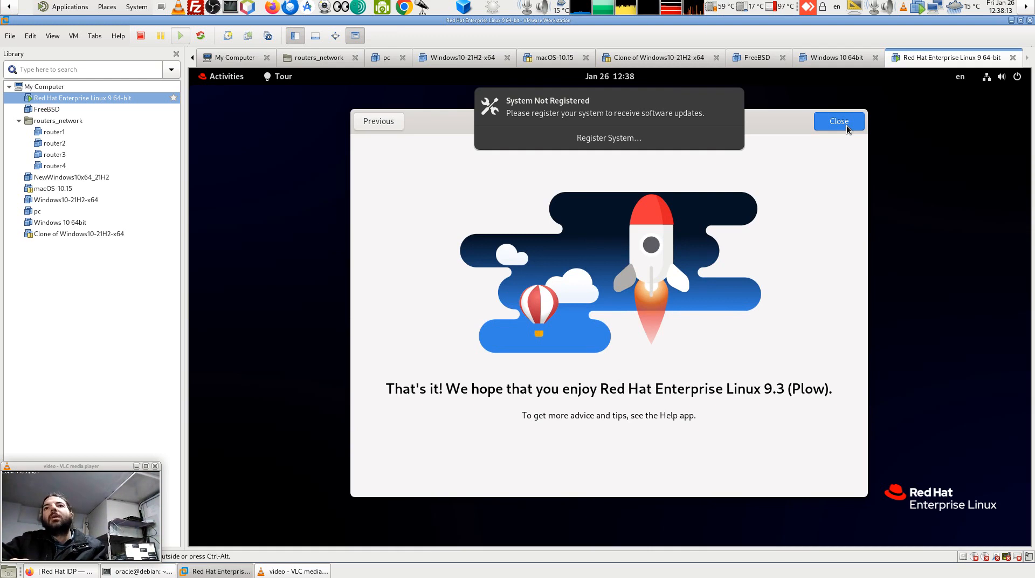
{"action": "left_click", "coordinate": [846, 125]}
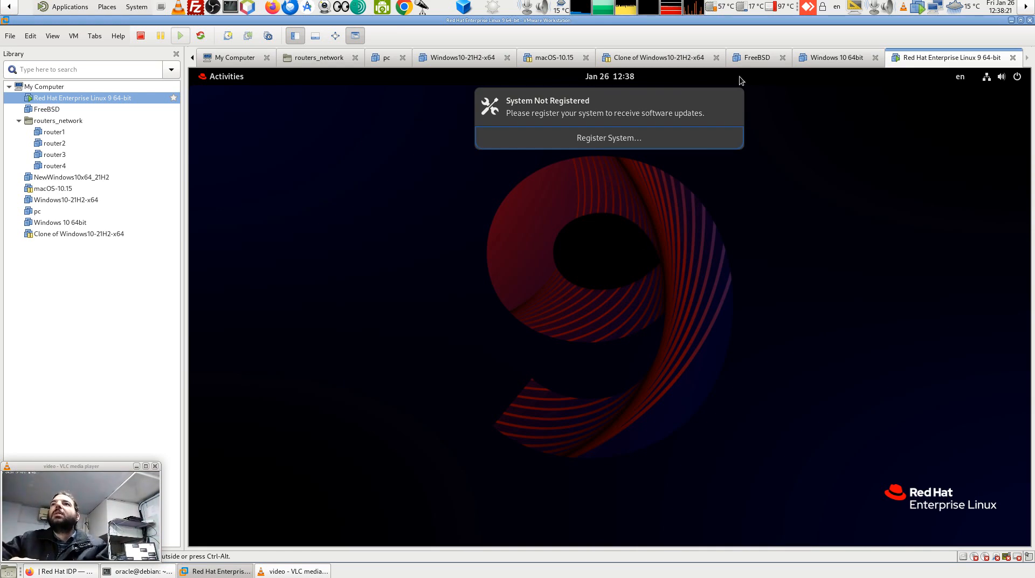
Dismiss the System Not Registered notice and bring up the Activities overview.
{"action": "left_click", "coordinate": [732, 102]}
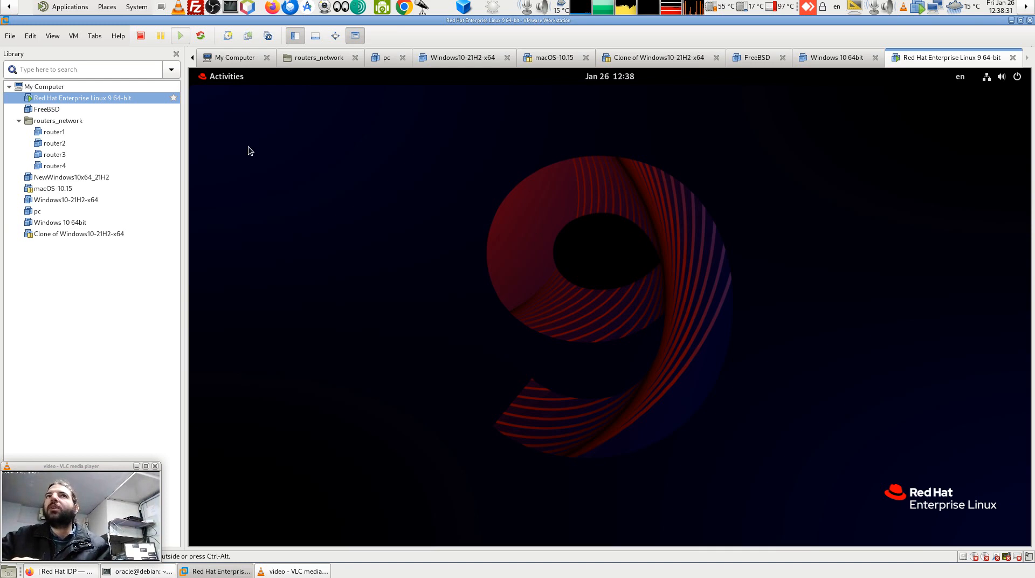
{"action": "left_click", "coordinate": [221, 84]}
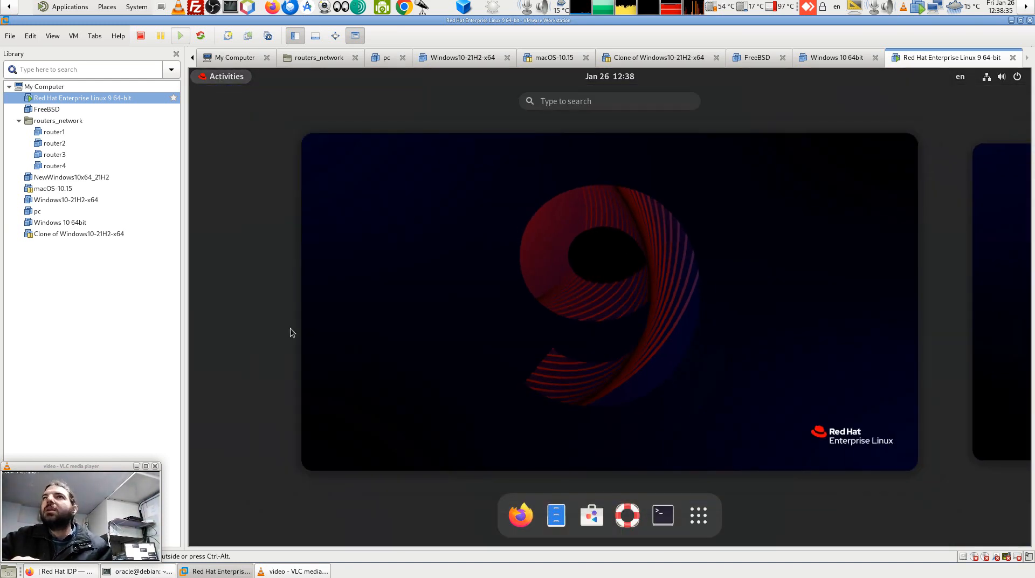
{"action": "left_click", "coordinate": [213, 76]}
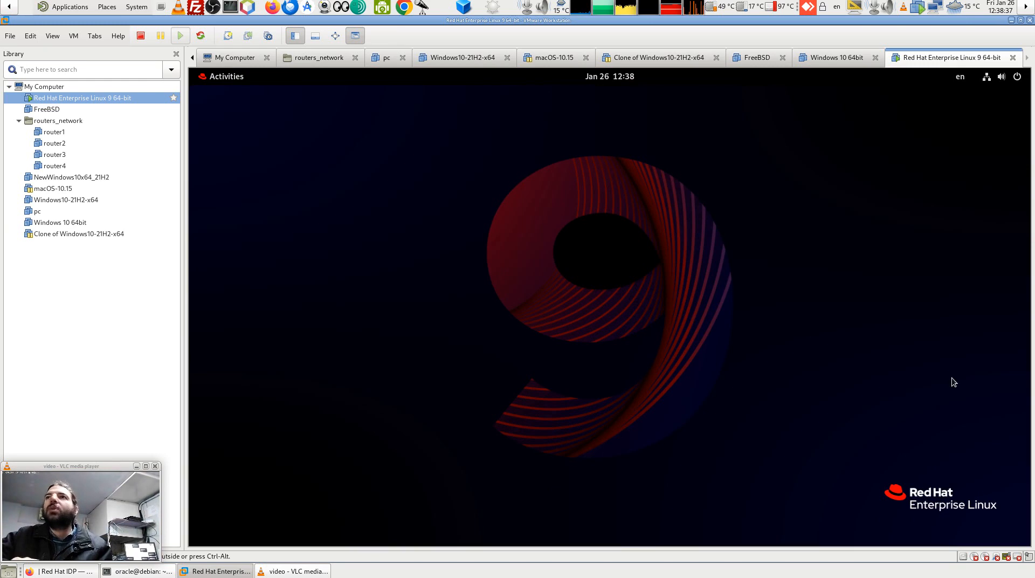
{"action": "left_click", "coordinate": [213, 76]}
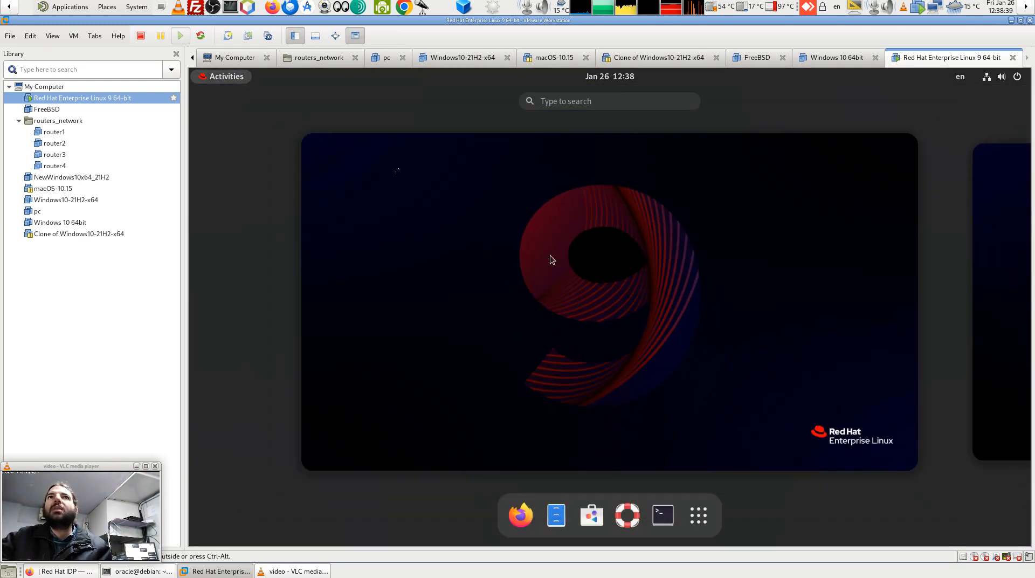
Launch Firefox, look over its redhat.com and Privacy Notice tabs, then close it.
{"action": "left_click", "coordinate": [520, 515]}
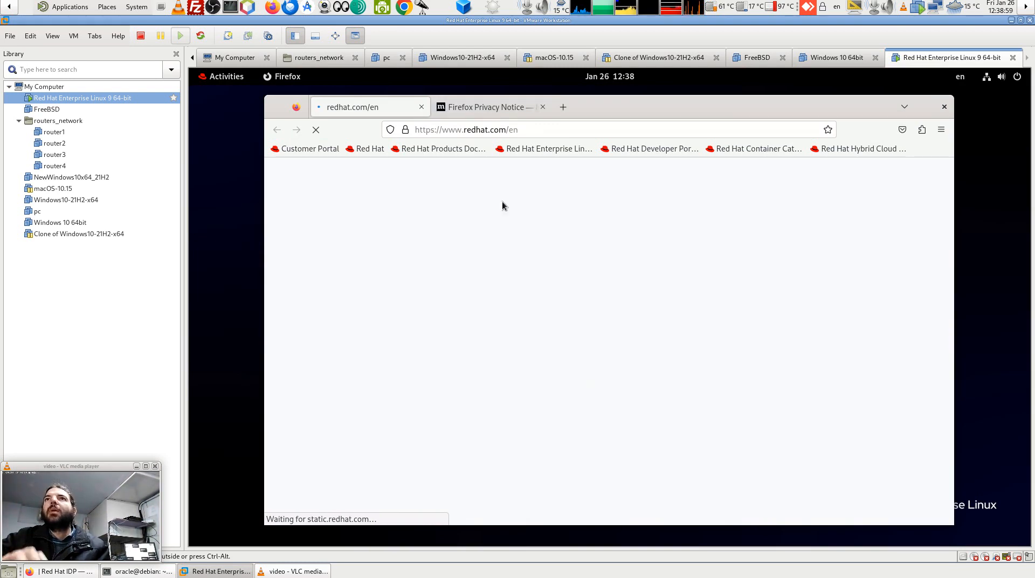
{"action": "left_click", "coordinate": [480, 107]}
{"action": "left_click", "coordinate": [354, 110]}
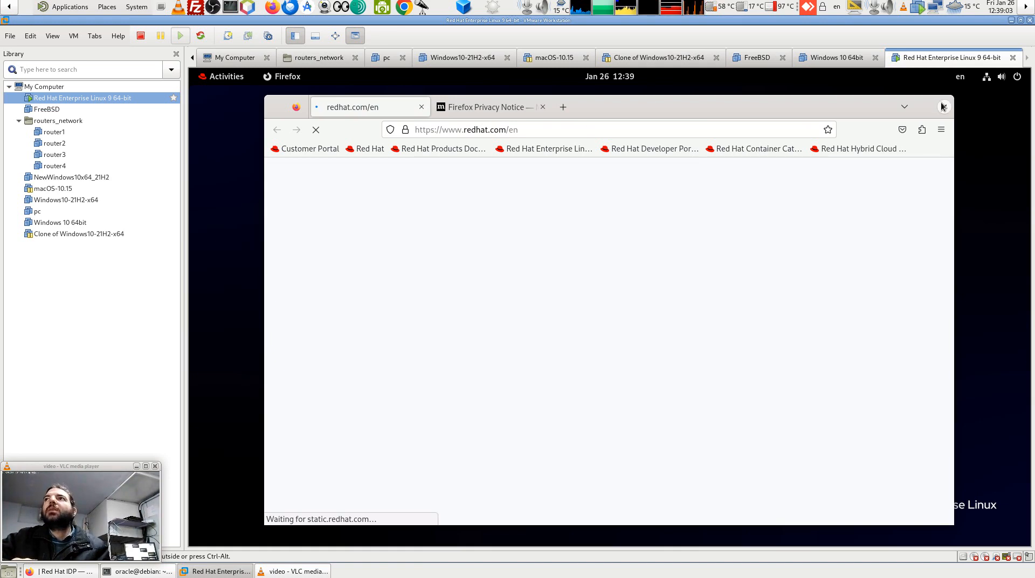
{"action": "left_click", "coordinate": [904, 107]}
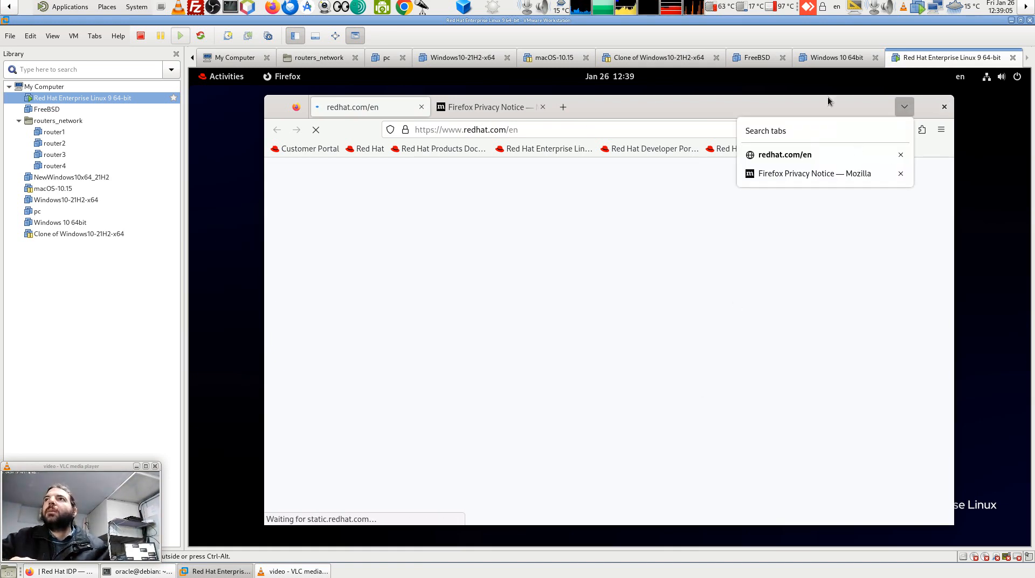
{"action": "left_click", "coordinate": [828, 100]}
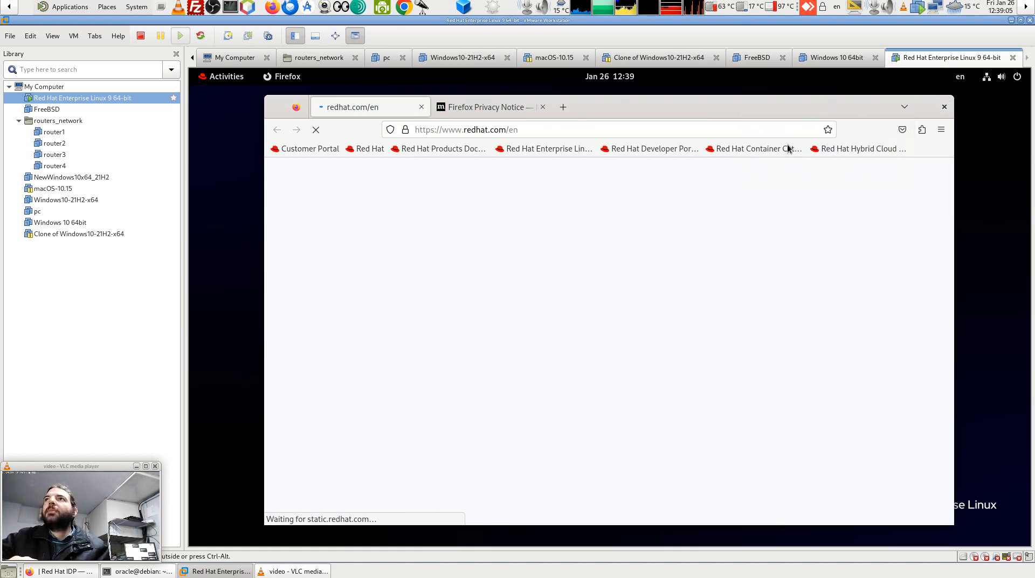
{"action": "left_click", "coordinate": [288, 79]}
{"action": "left_click", "coordinate": [288, 80]}
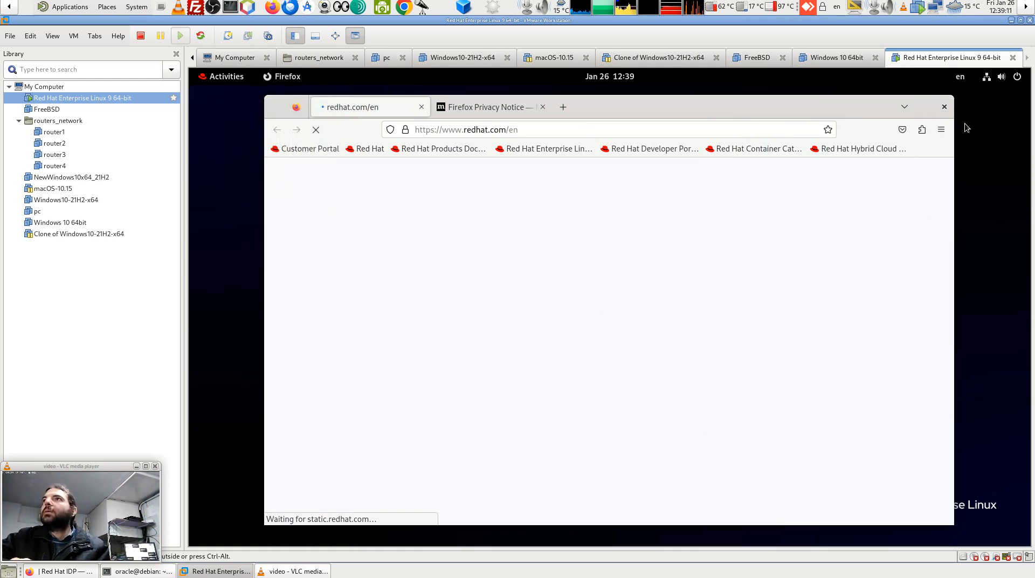
{"action": "left_click", "coordinate": [944, 107]}
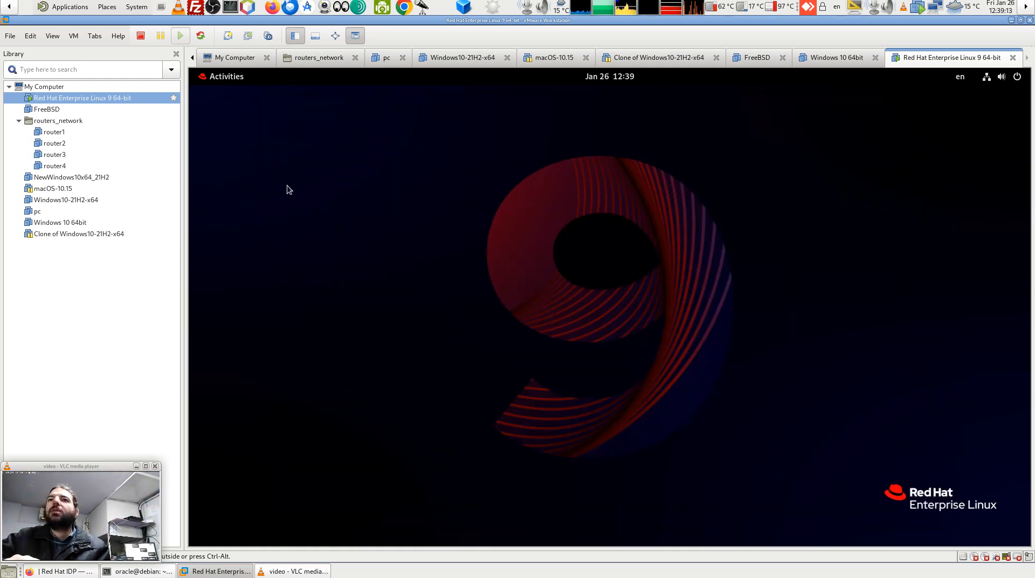
Launch LibreOffice Writer from the application grid and view its About version details.
{"action": "left_click", "coordinate": [215, 78]}
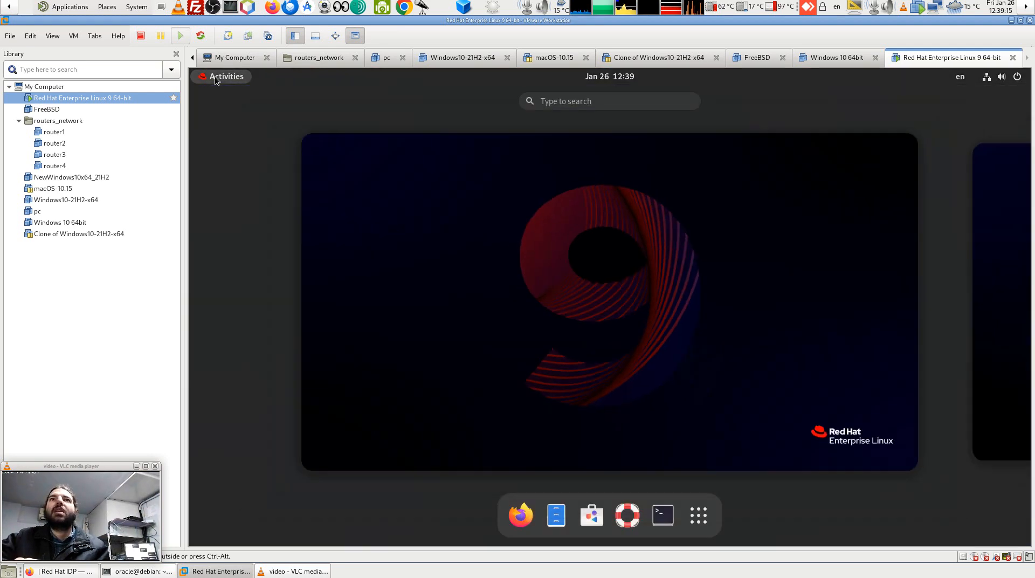
{"action": "left_click", "coordinate": [699, 517]}
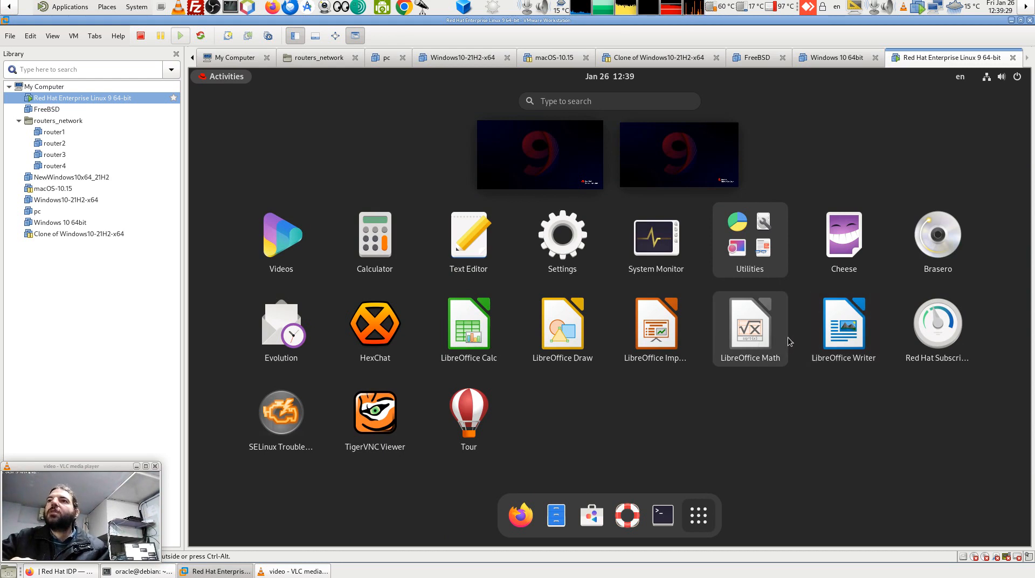
{"action": "left_click", "coordinate": [826, 341]}
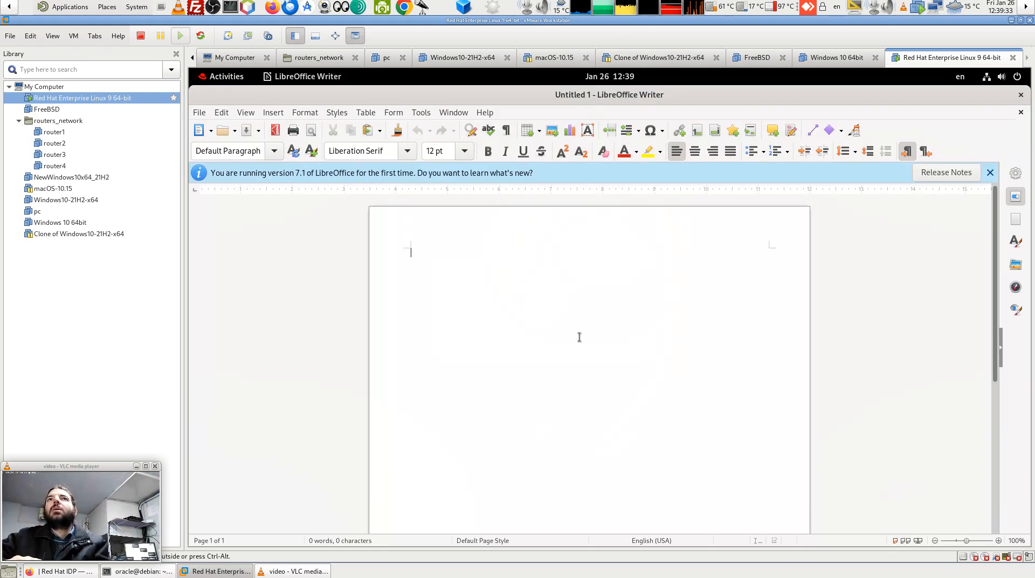
{"action": "left_click", "coordinate": [481, 113]}
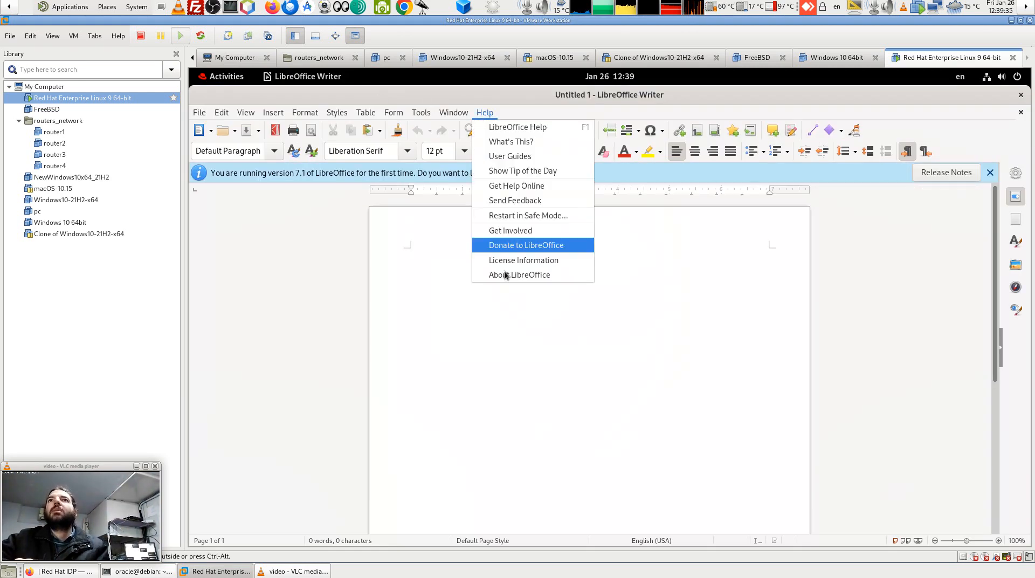
{"action": "left_click", "coordinate": [505, 275]}
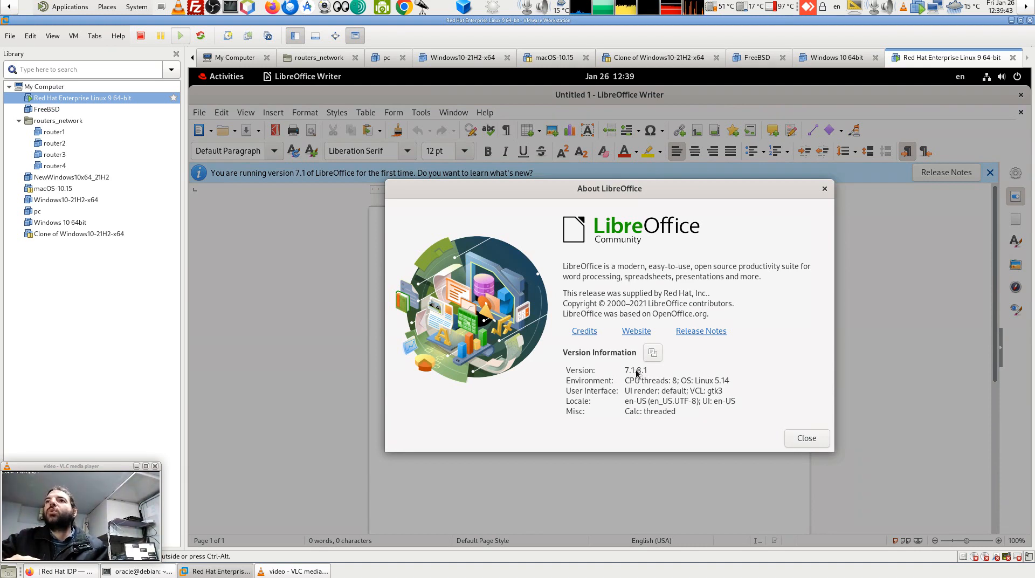
Glance at the host's applications list, then close the About LibreOffice dialog.
{"action": "left_click", "coordinate": [58, 8]}
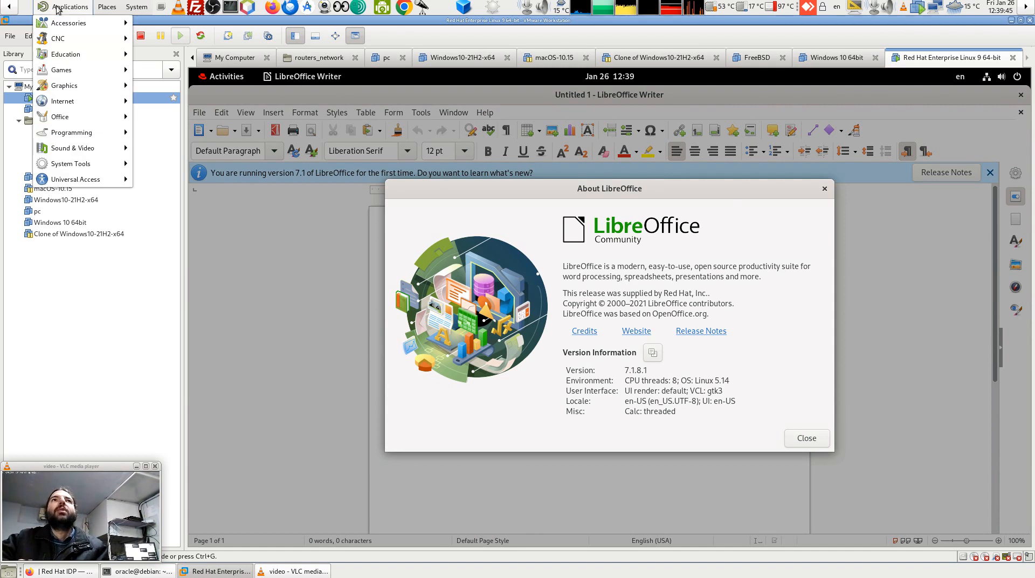
{"action": "mouse_move", "coordinate": [86, 137]}
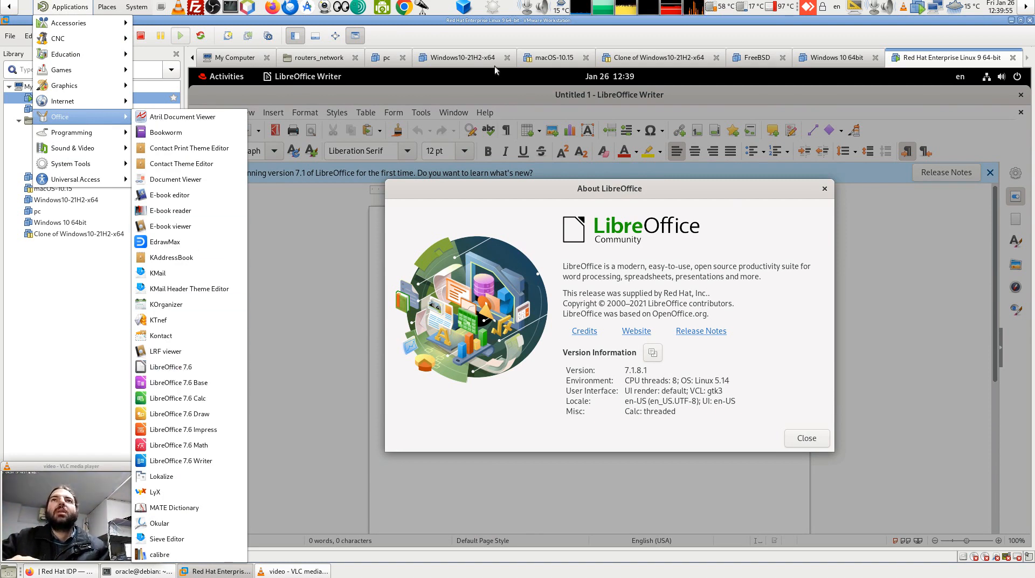
{"action": "left_click", "coordinate": [775, 244]}
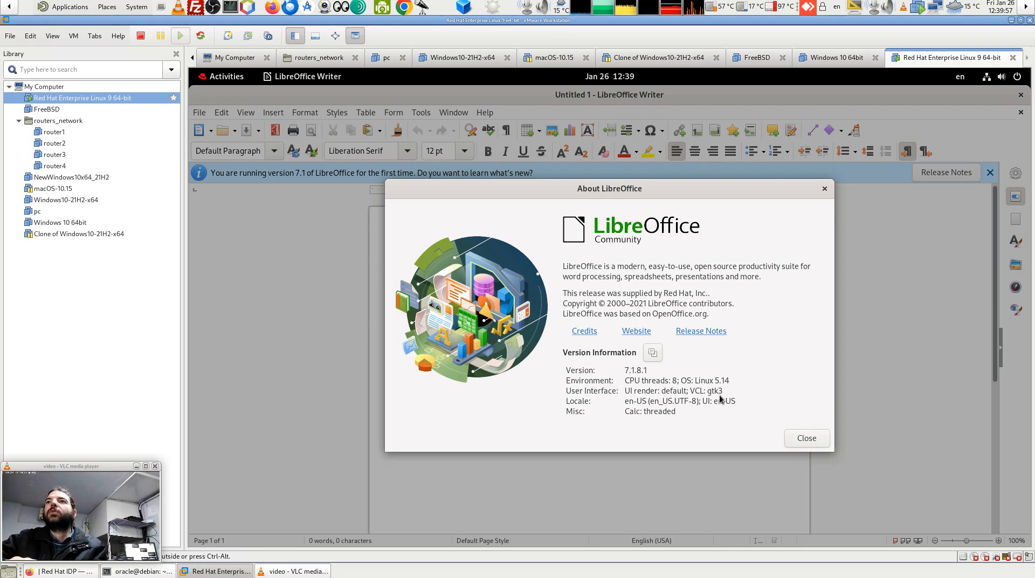
{"action": "left_click", "coordinate": [807, 437]}
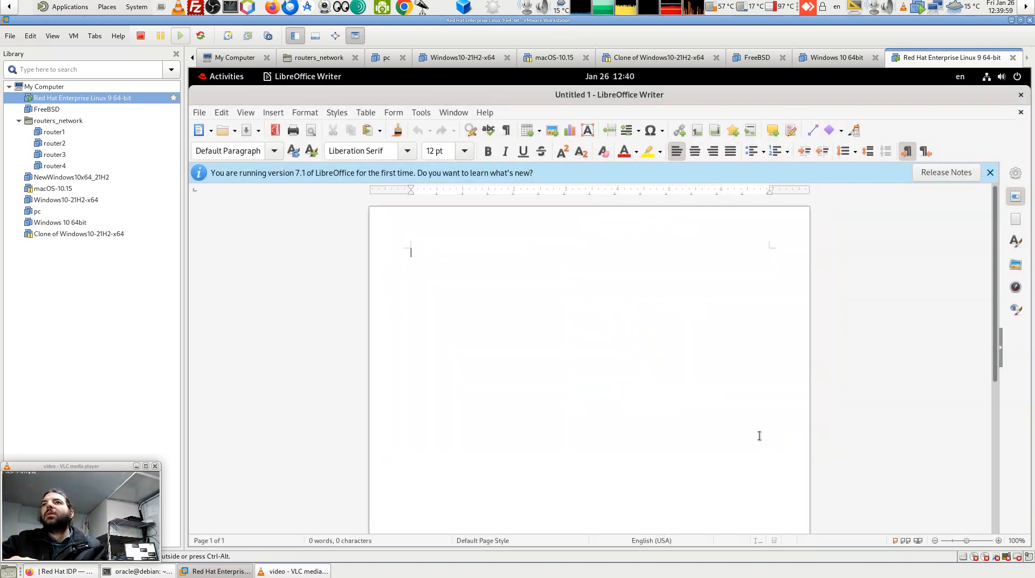
Exit LibreOffice Writer via File > Exit LibreOffice and return to the Activities overview.
{"action": "left_click", "coordinate": [484, 113]}
{"action": "left_click", "coordinate": [405, 114]}
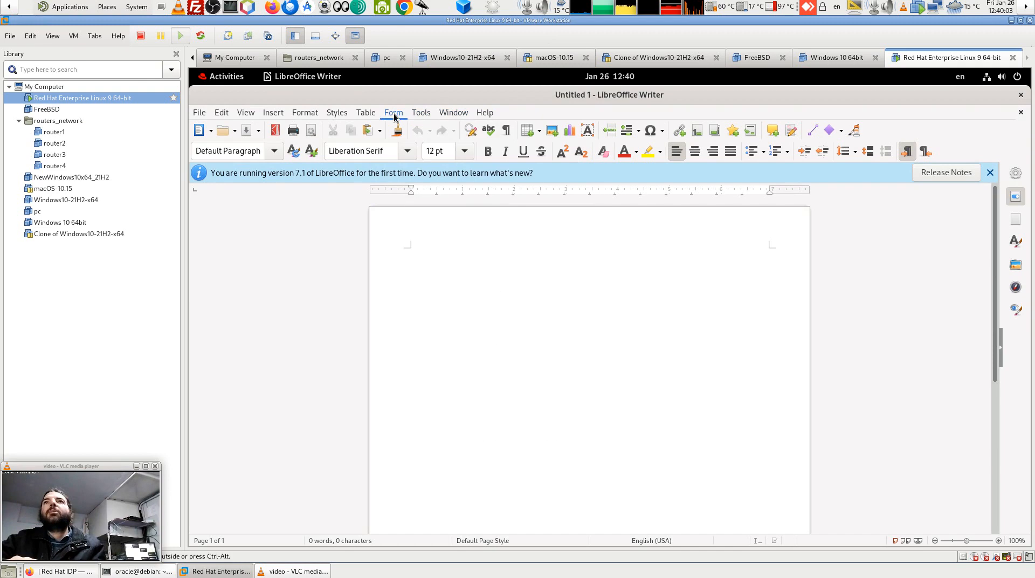
{"action": "left_click", "coordinate": [201, 113]}
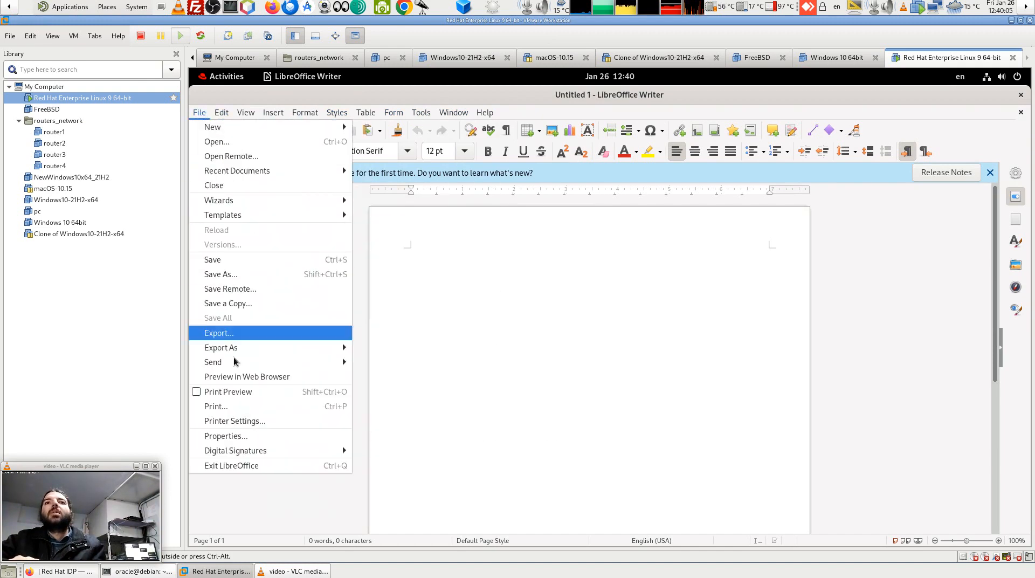
{"action": "left_click", "coordinate": [490, 112]}
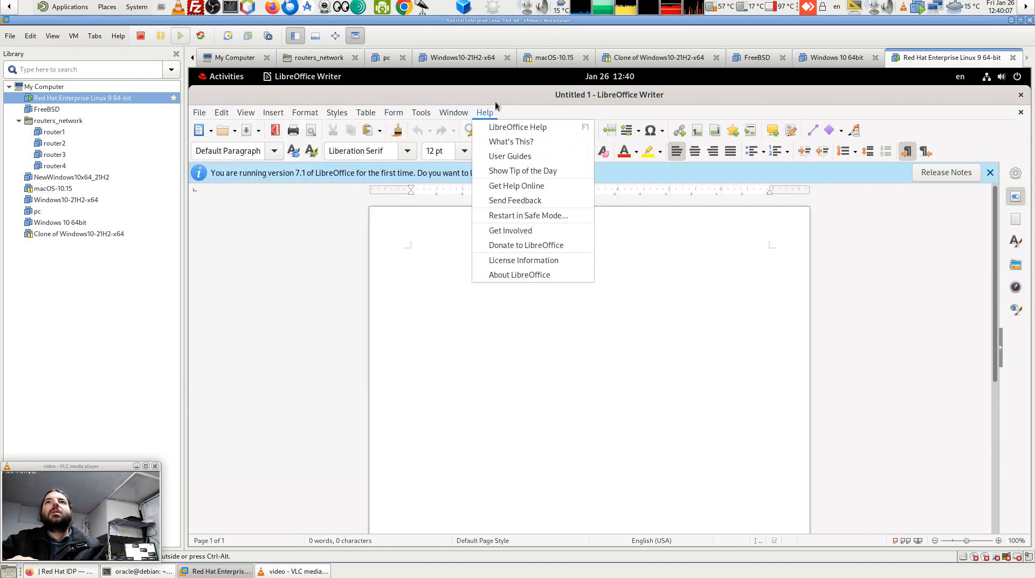
{"action": "left_click", "coordinate": [541, 103]}
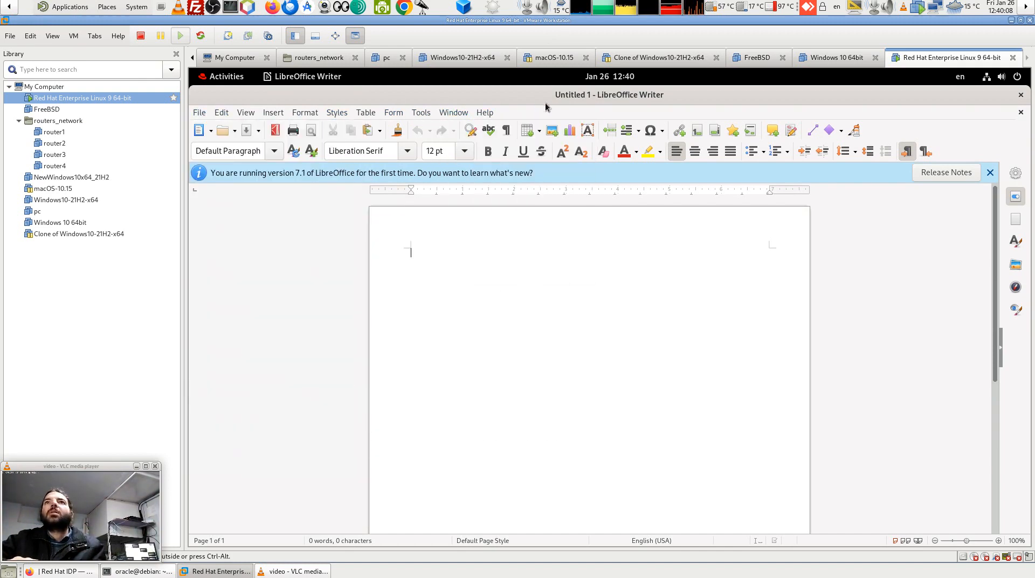
{"action": "left_click", "coordinate": [204, 112]}
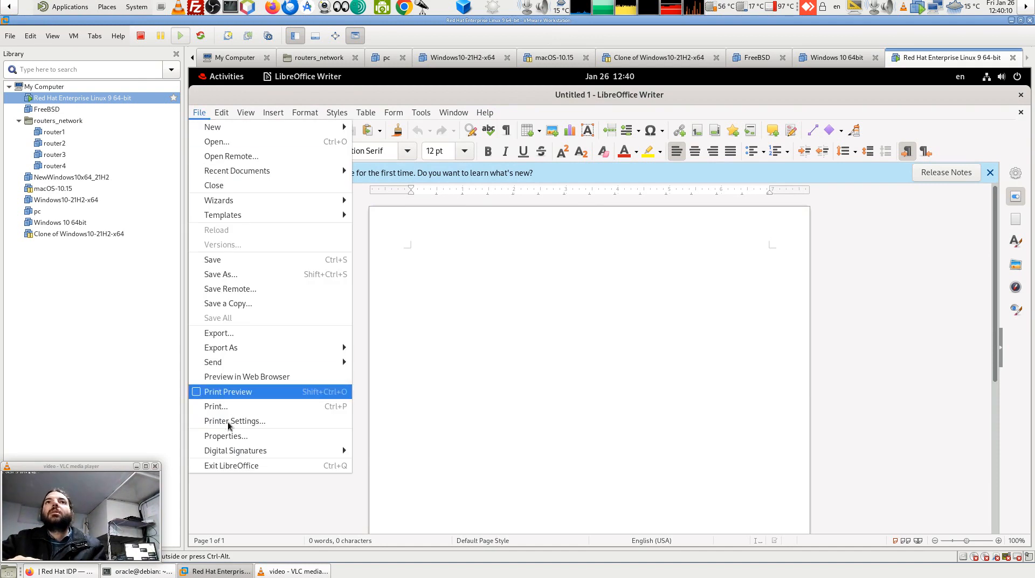
{"action": "left_click", "coordinate": [257, 466]}
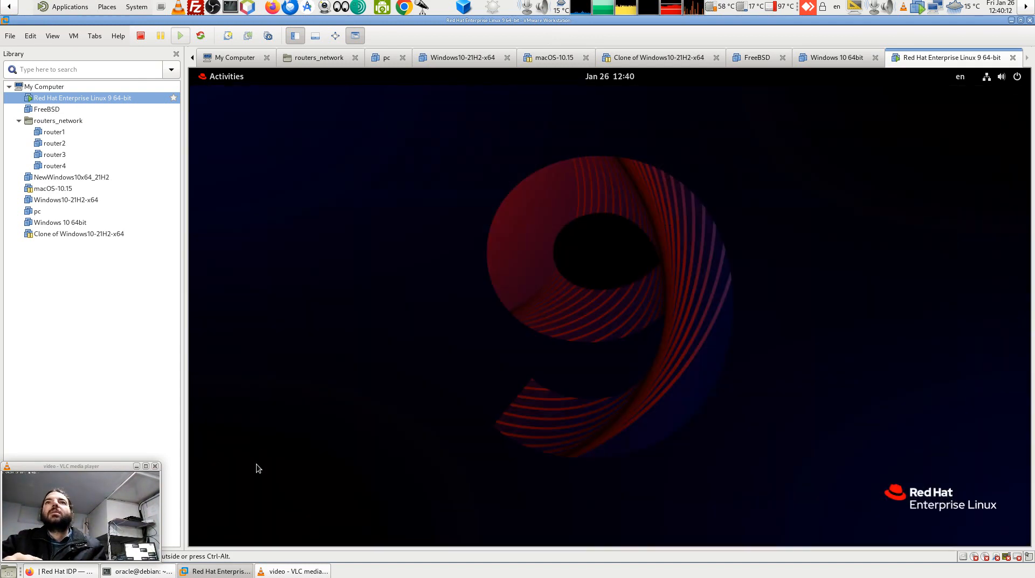
{"action": "left_click", "coordinate": [203, 78]}
{"action": "left_click", "coordinate": [203, 78]}
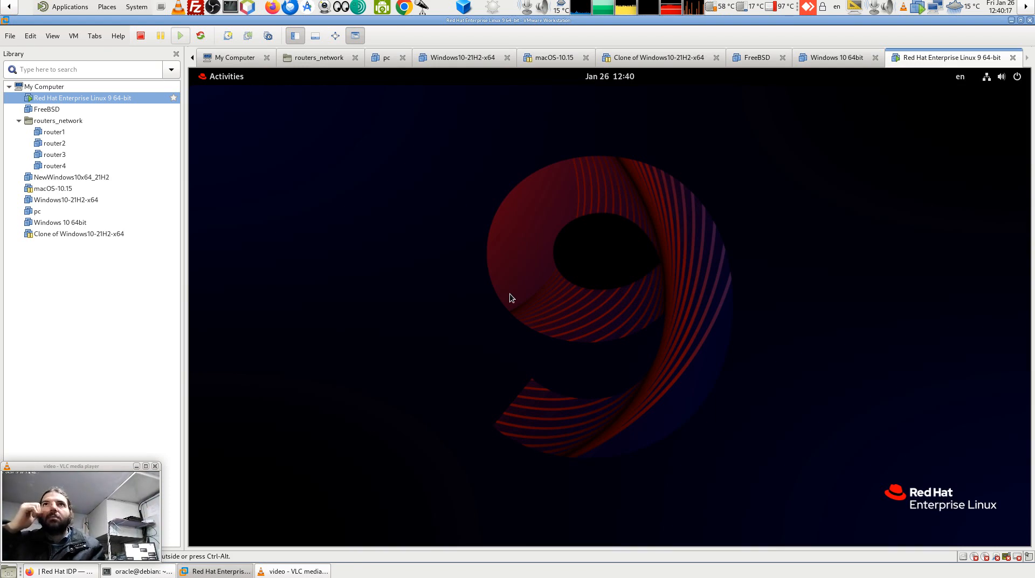
{"action": "left_click", "coordinate": [213, 76]}
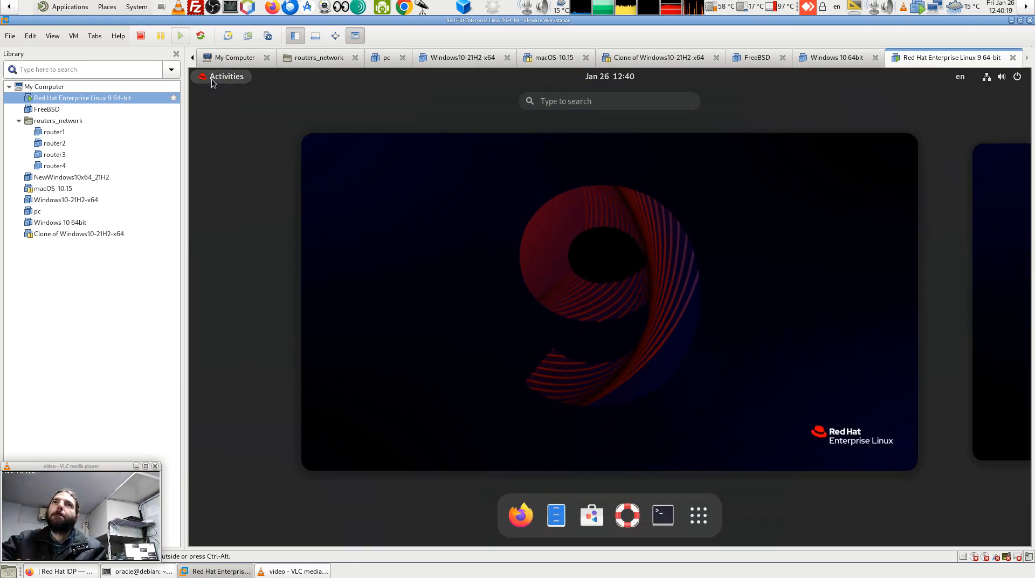
In a guest terminal, run 'yum search mate' and then 'yum search mate desktop'.
{"action": "left_click", "coordinate": [663, 516]}
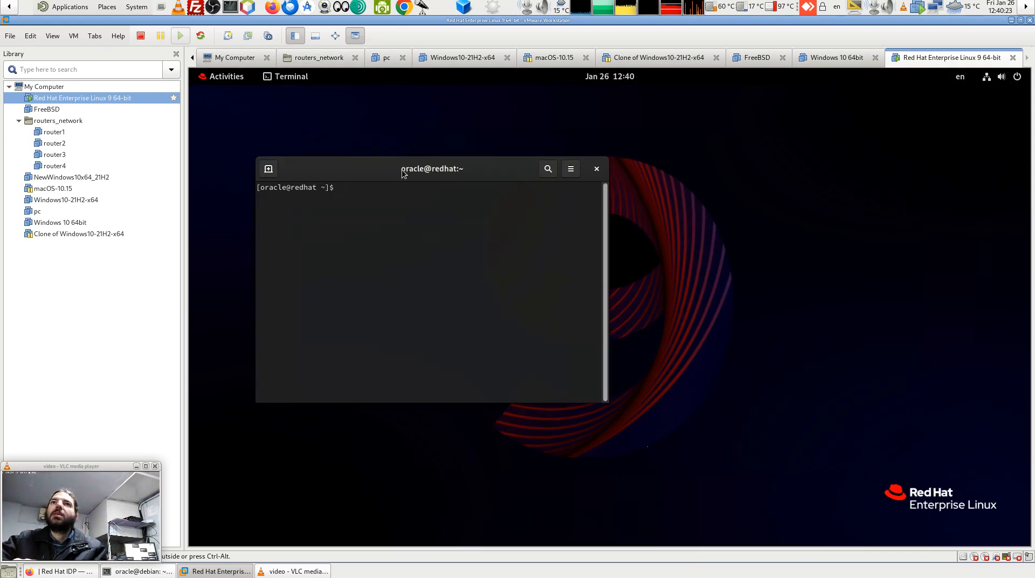
{"action": "type", "text": "y"}
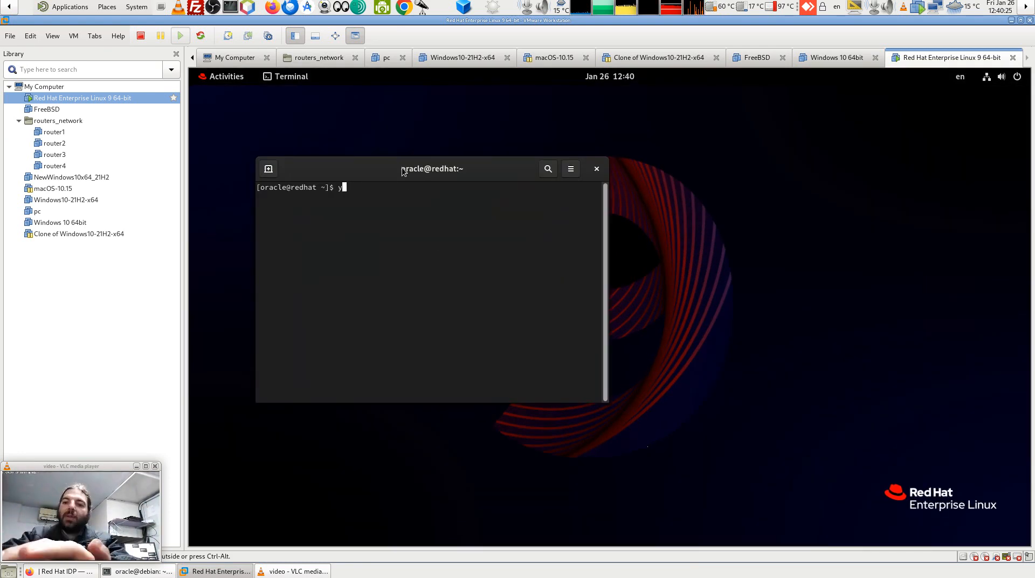
{"action": "type", "text": "um sea"}
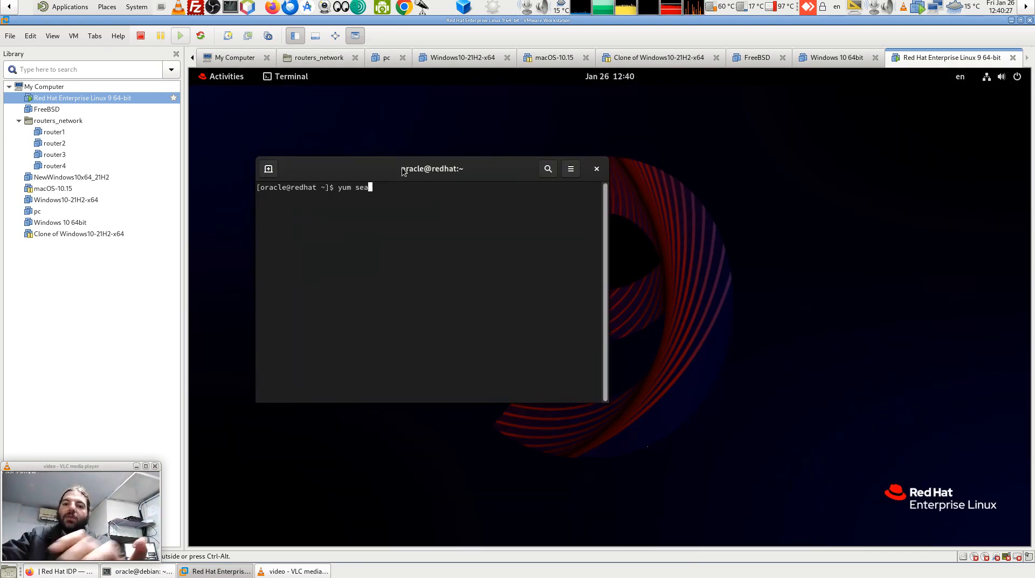
{"action": "type", "text": "rch"}
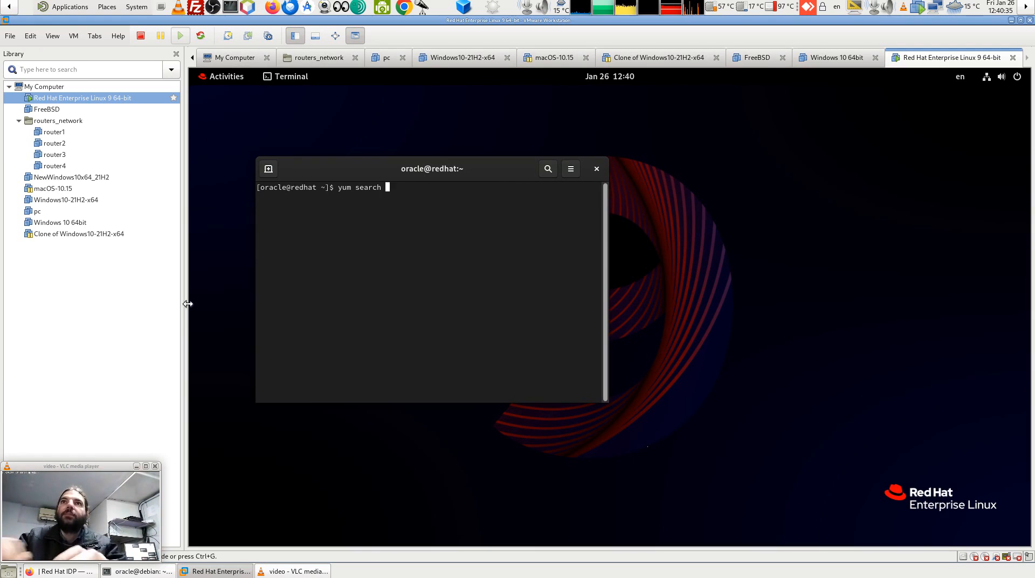
{"action": "type", "text": "mate"}
{"action": "key", "text": "Return"}
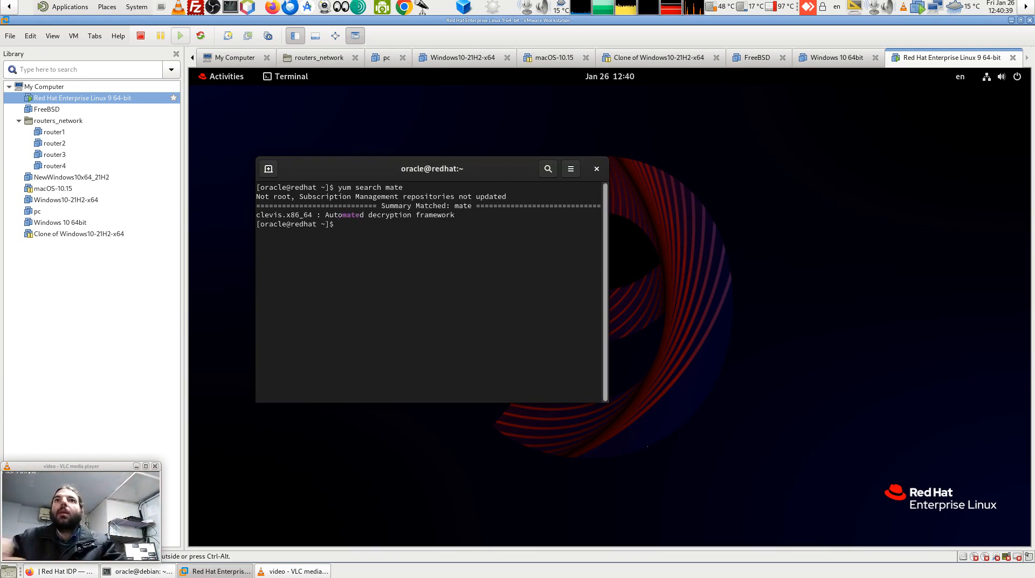
{"action": "key", "text": "Up"}
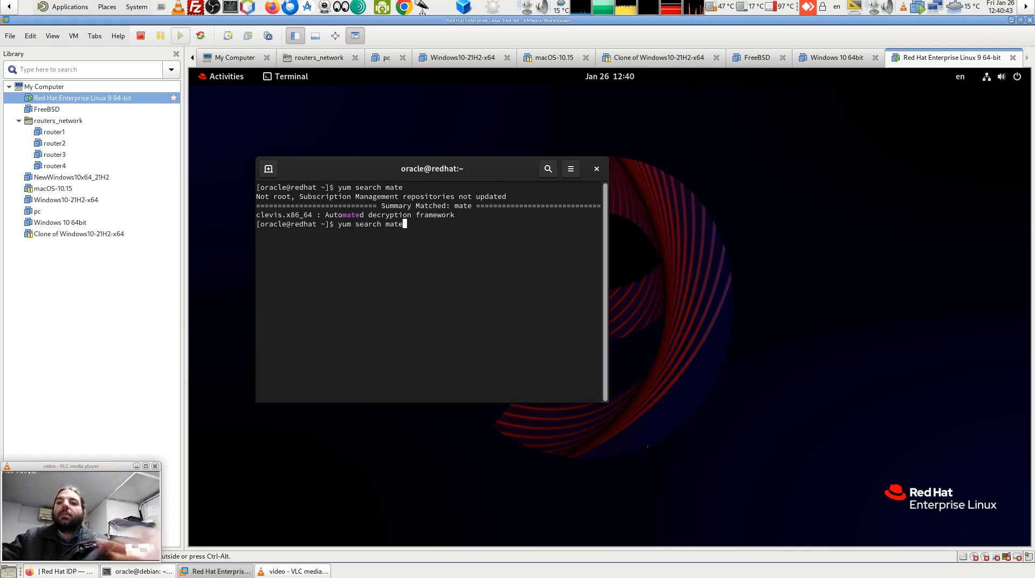
{"action": "type", "text": "desktop"}
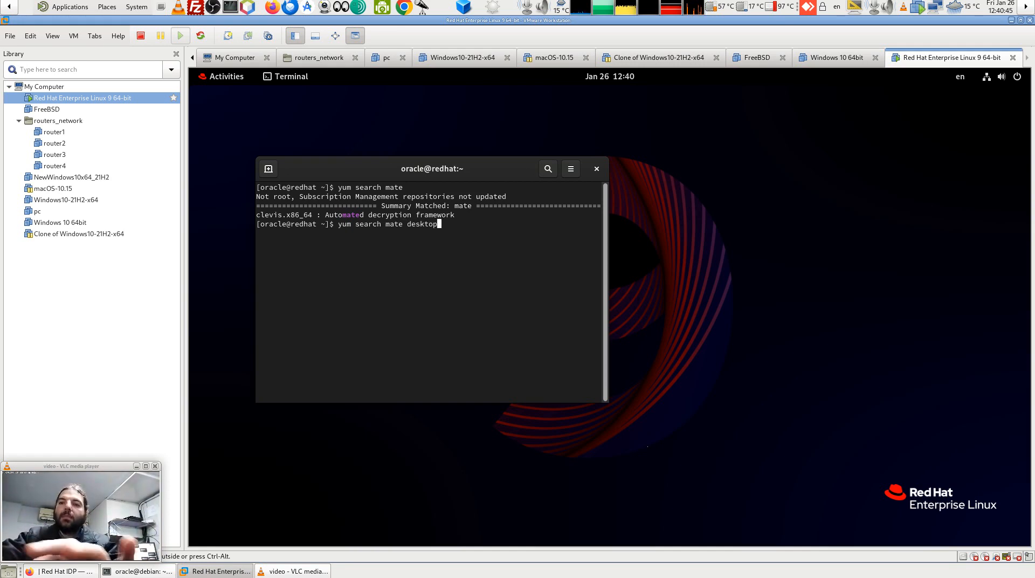
{"action": "key", "text": "Return"}
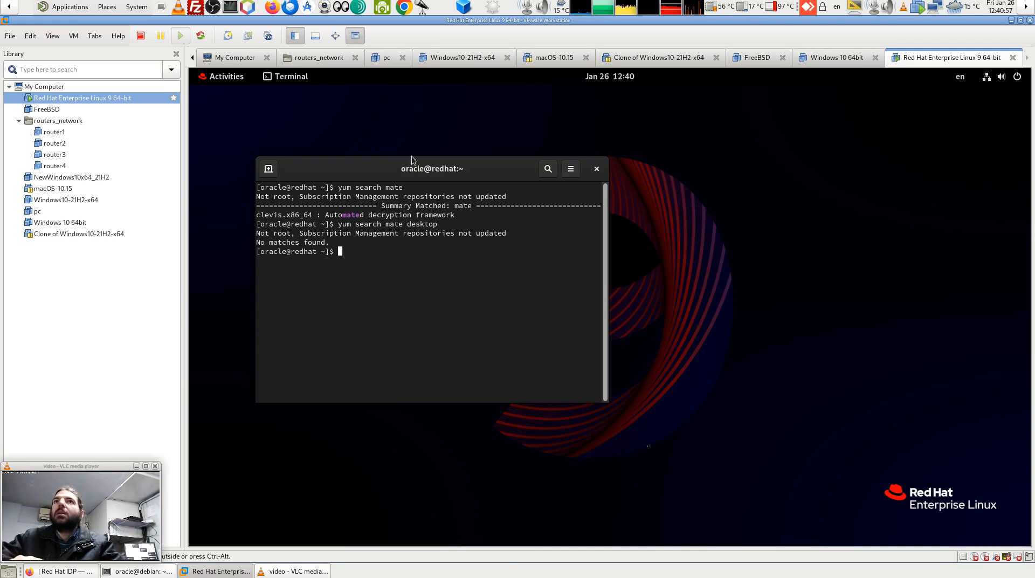
{"action": "left_click", "coordinate": [290, 78]}
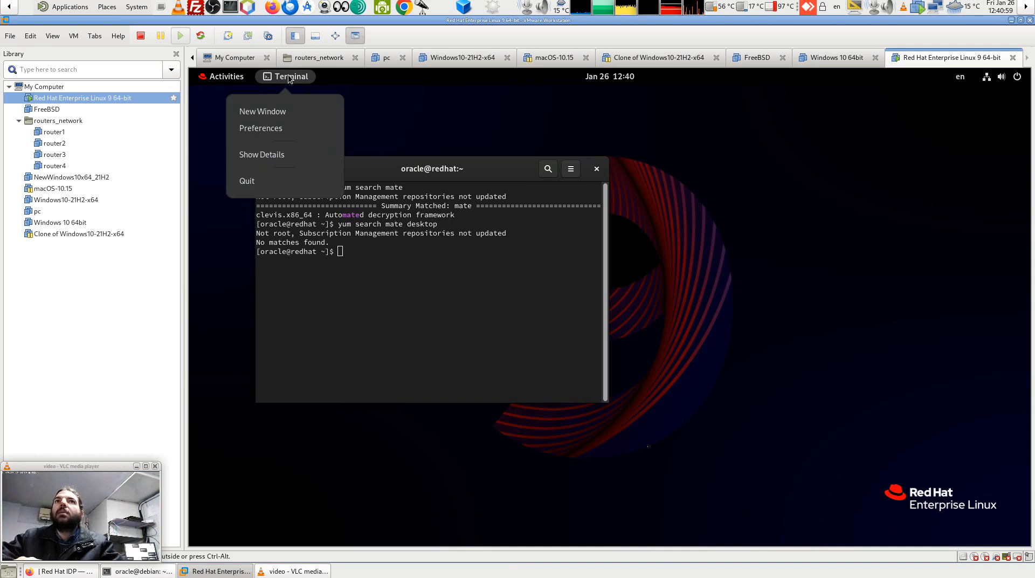
{"action": "left_click", "coordinate": [289, 77]}
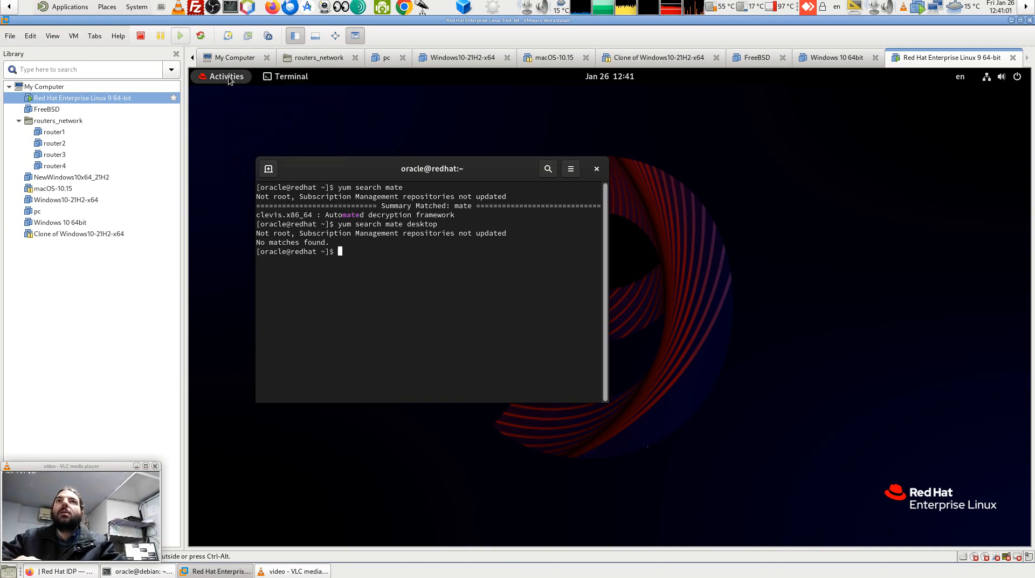
{"action": "left_click", "coordinate": [229, 78]}
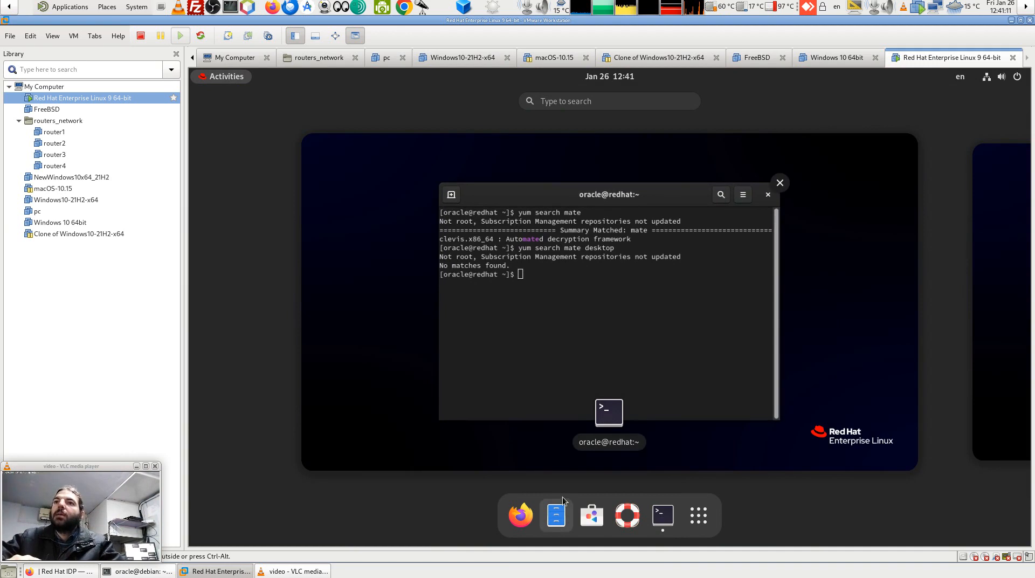
{"action": "left_click", "coordinate": [557, 516]}
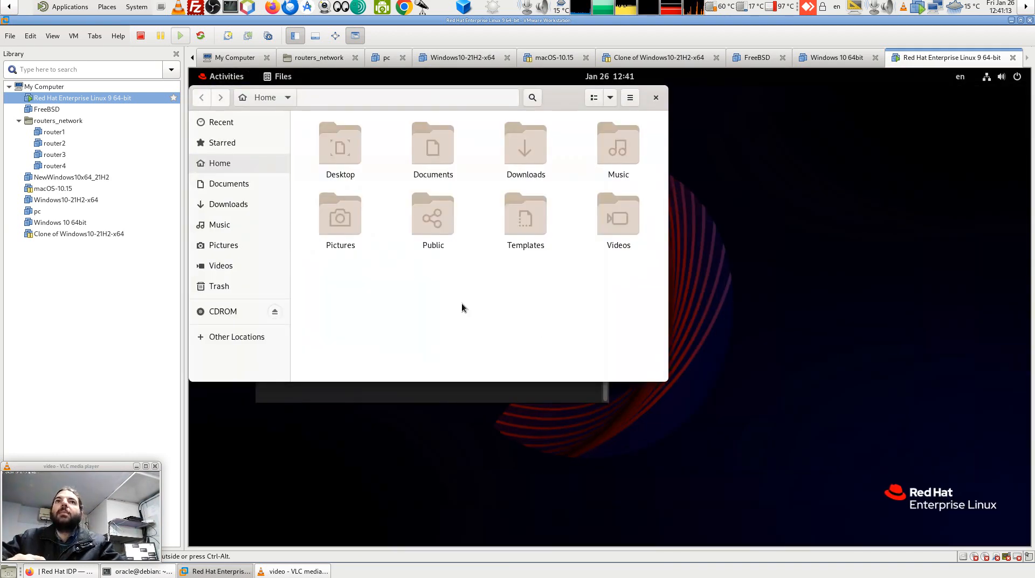
{"action": "left_click_drag", "start_coordinate": [556, 100], "coordinate": [807, 169]}
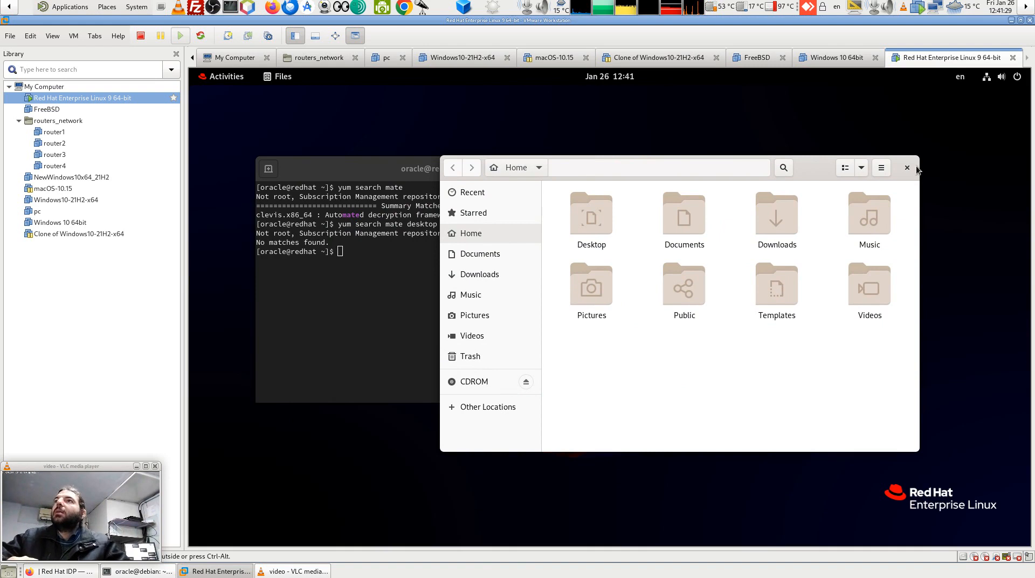
{"action": "left_click_drag", "start_coordinate": [905, 171], "coordinate": [828, 172]}
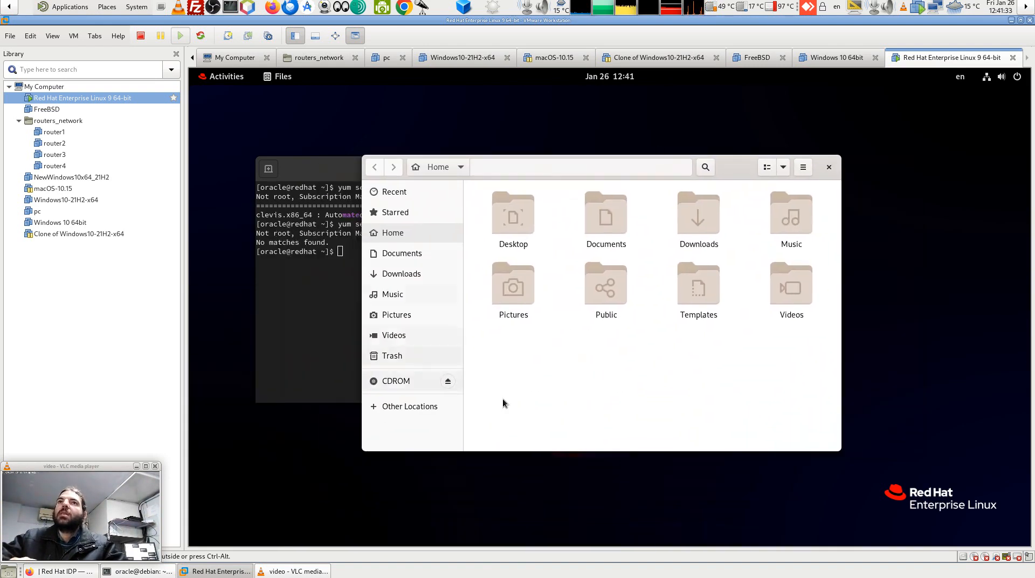
{"action": "left_click", "coordinate": [828, 167]}
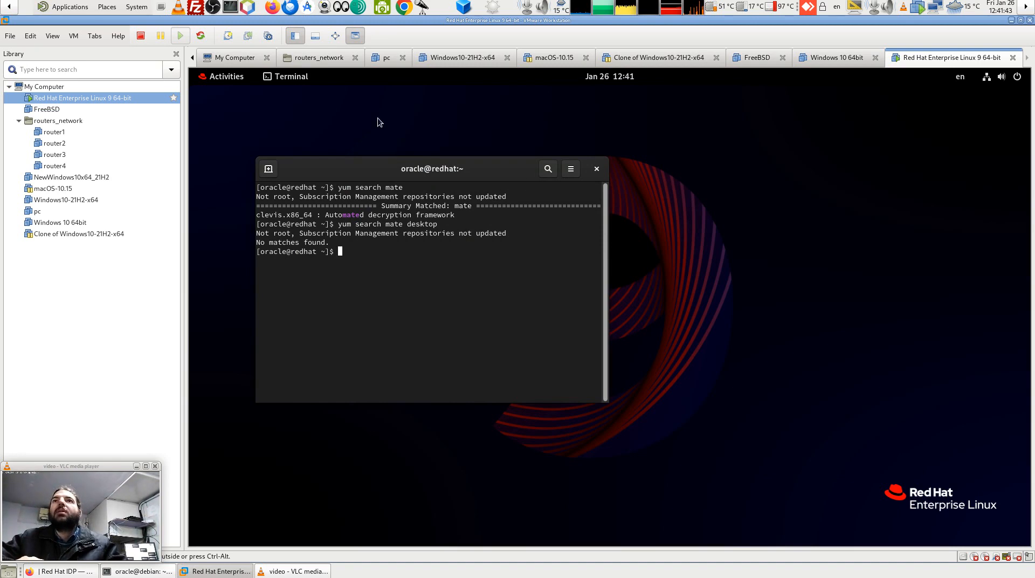
Open GNOME Settings from the system menu and go to Region & Language.
{"action": "left_click", "coordinate": [1001, 77]}
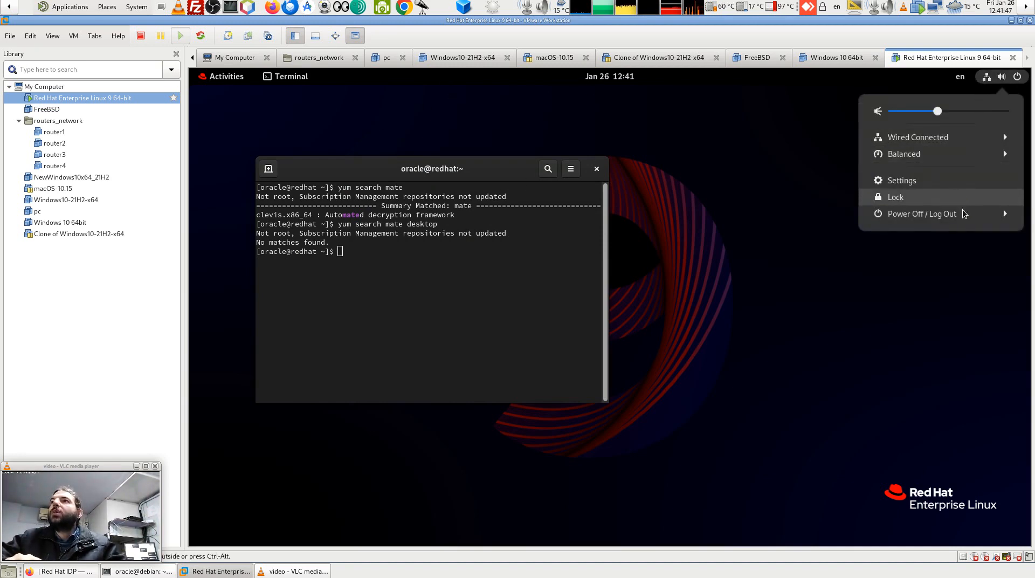
{"action": "left_click", "coordinate": [918, 181]}
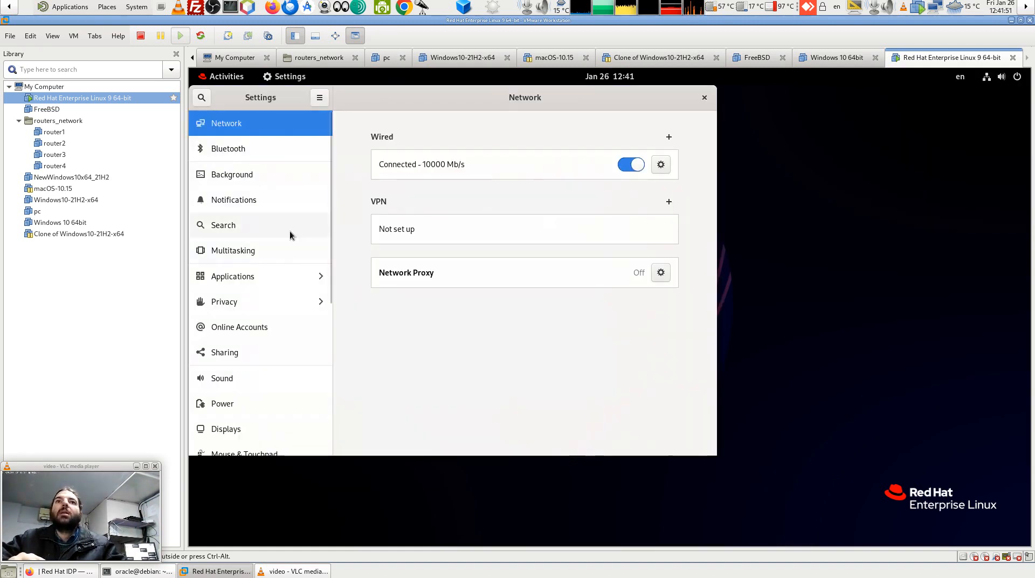
{"action": "scroll", "coordinate": [289, 232], "scroll_direction": "down", "scroll_amount": 5}
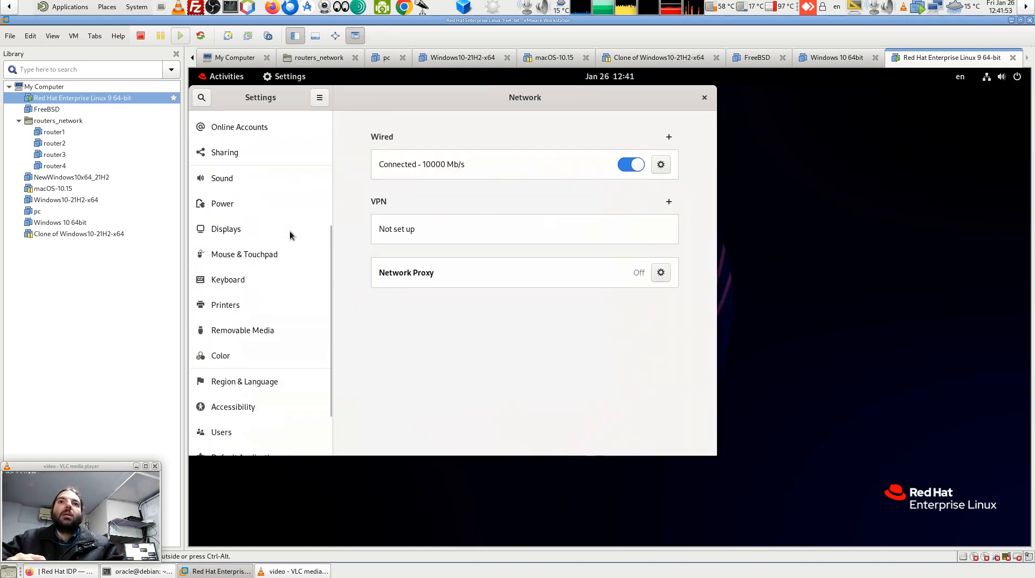
{"action": "scroll", "coordinate": [289, 233], "scroll_direction": "down", "scroll_amount": 3}
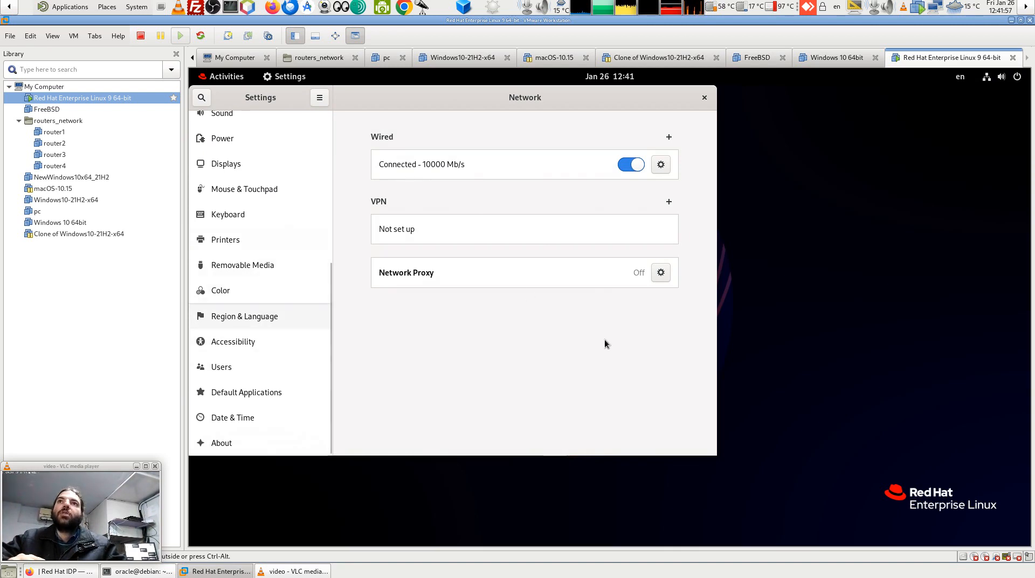
{"action": "left_click", "coordinate": [275, 320]}
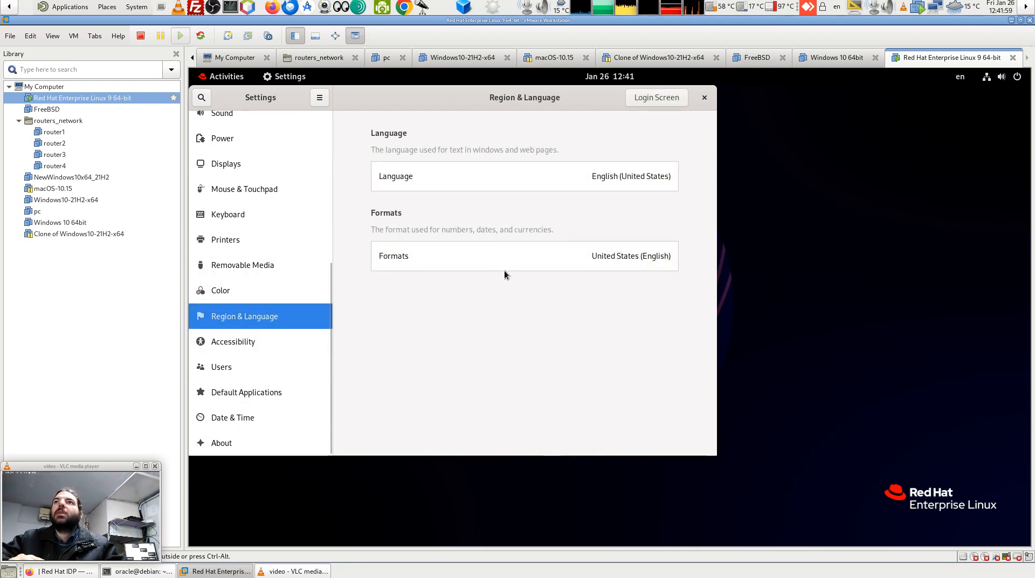
Set the display language to Arabic (العربية) and log out to apply it.
{"action": "left_click", "coordinate": [557, 183]}
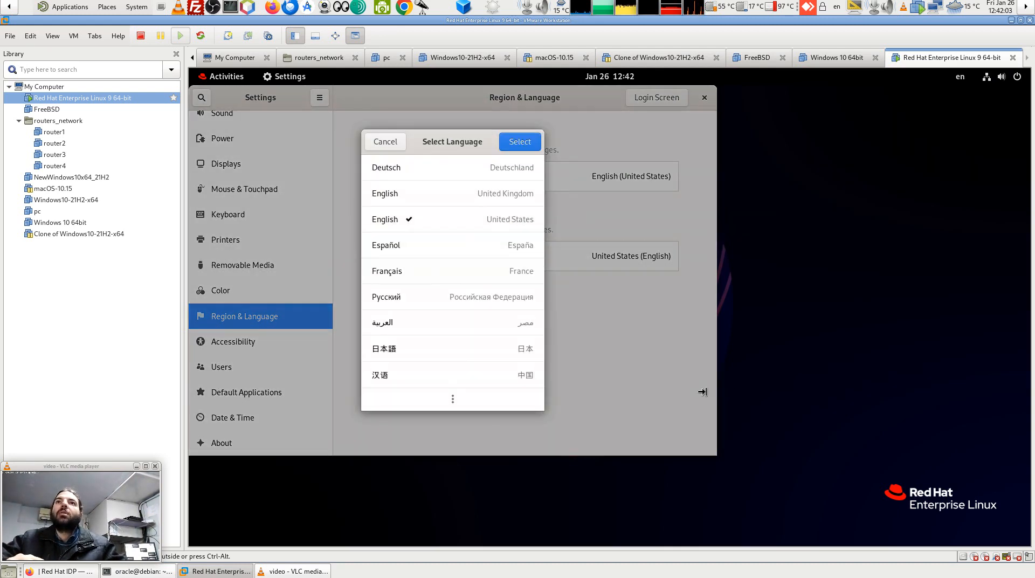
{"action": "left_click", "coordinate": [484, 322]}
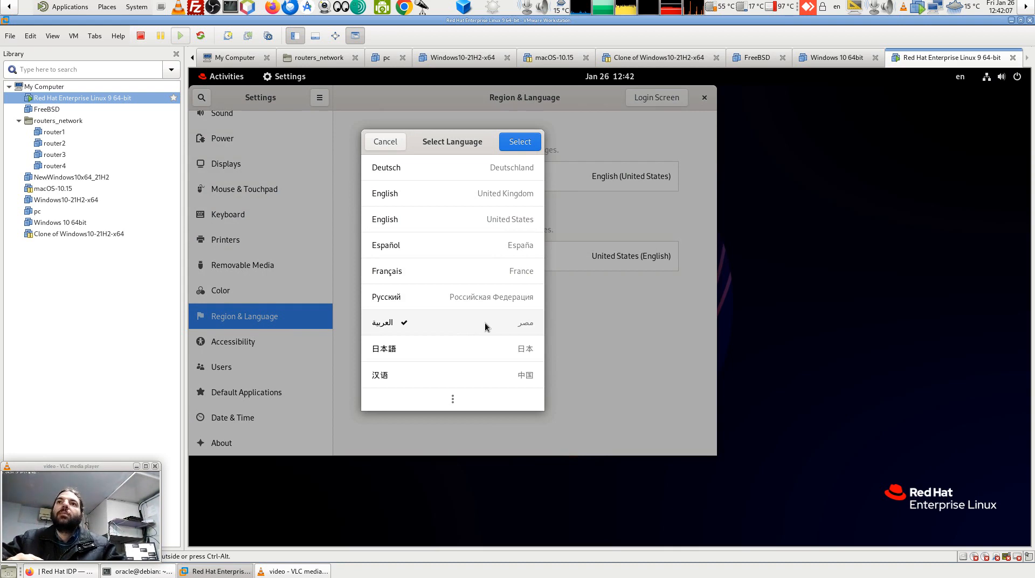
{"action": "left_click", "coordinate": [520, 143]}
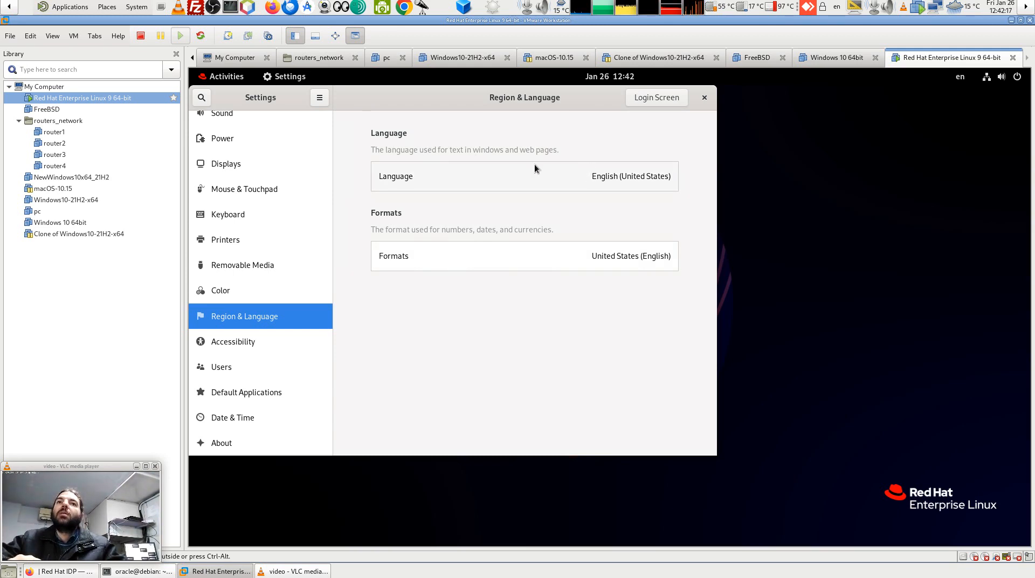
{"action": "left_click", "coordinate": [604, 180]}
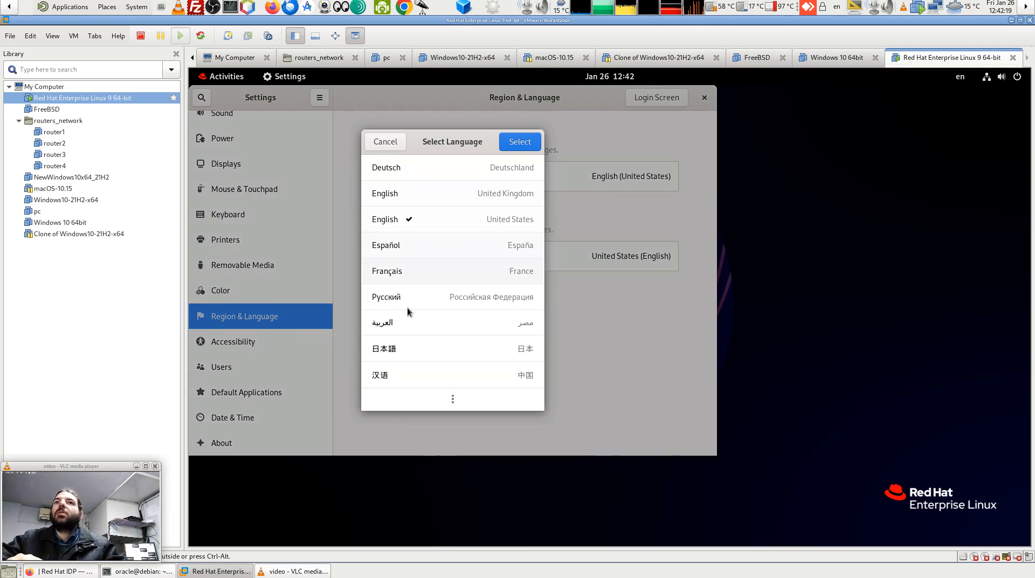
{"action": "left_click", "coordinate": [393, 323]}
{"action": "left_click", "coordinate": [520, 141]}
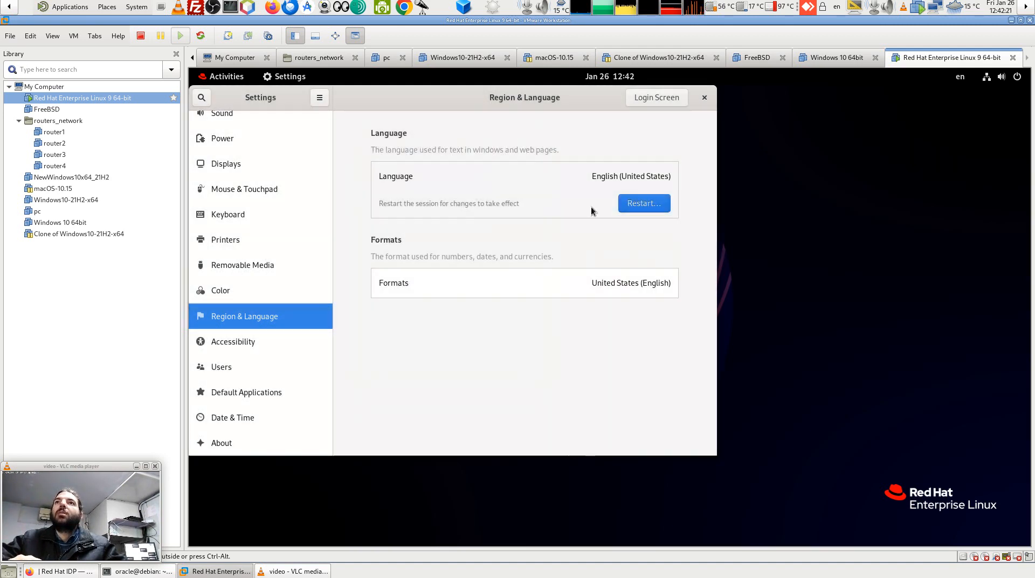
{"action": "left_click", "coordinate": [626, 205]}
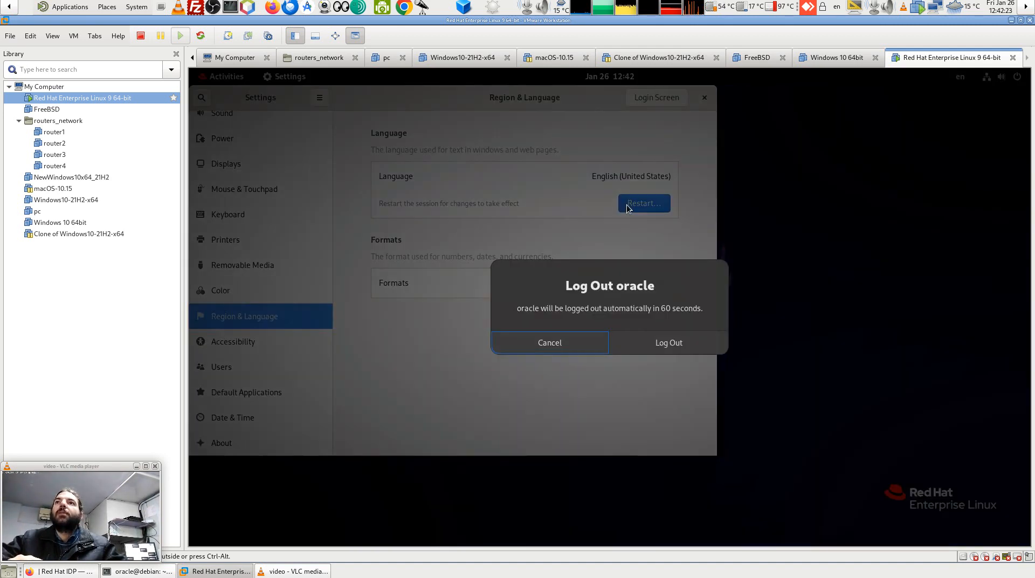
{"action": "left_click", "coordinate": [674, 343]}
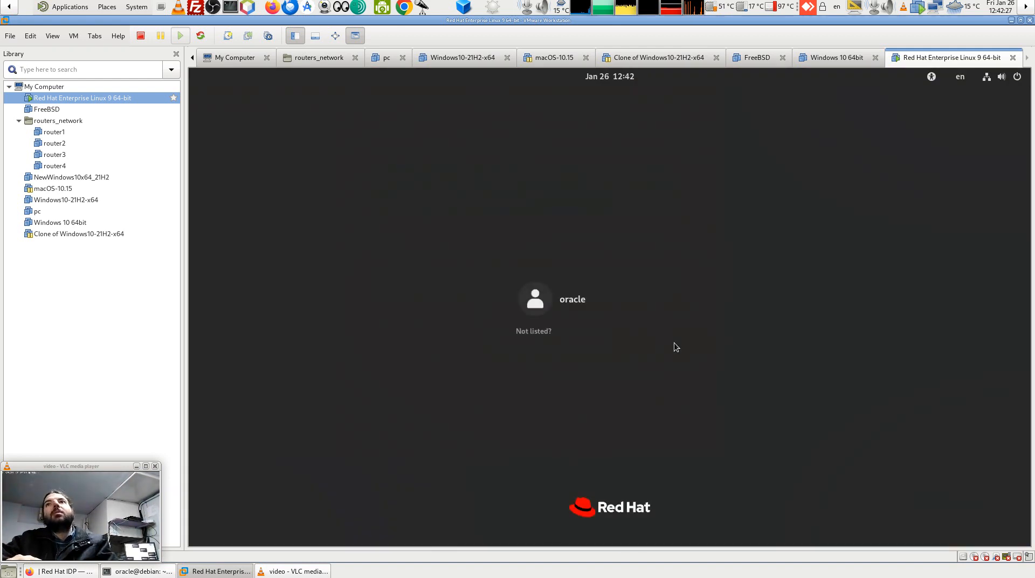
Sign back in with the account password and keep the old English folder names.
{"action": "left_click", "coordinate": [569, 291]}
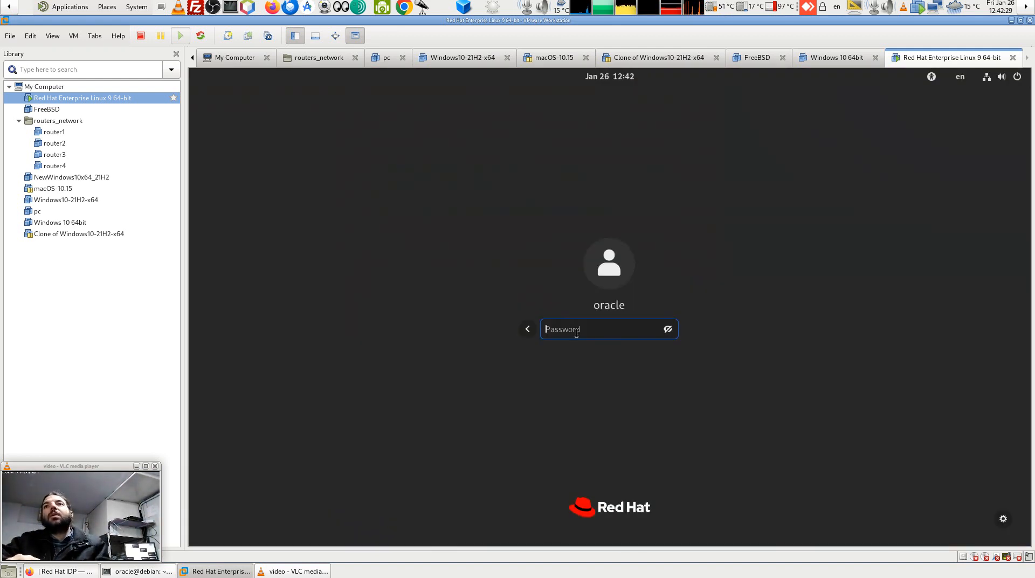
{"action": "key", "text": "Return"}
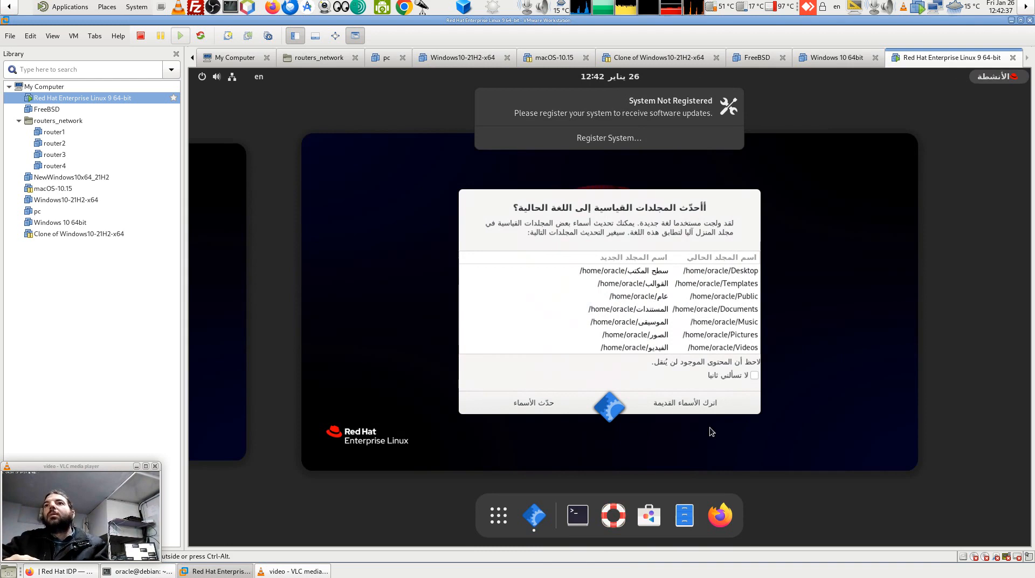
{"action": "mouse_move", "coordinate": [672, 392]}
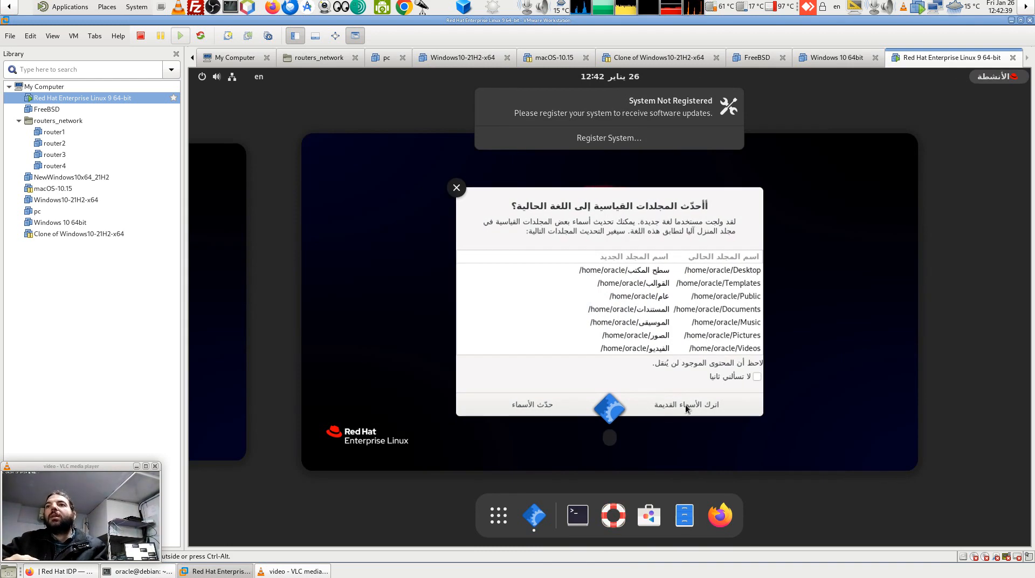
{"action": "left_click", "coordinate": [685, 405]}
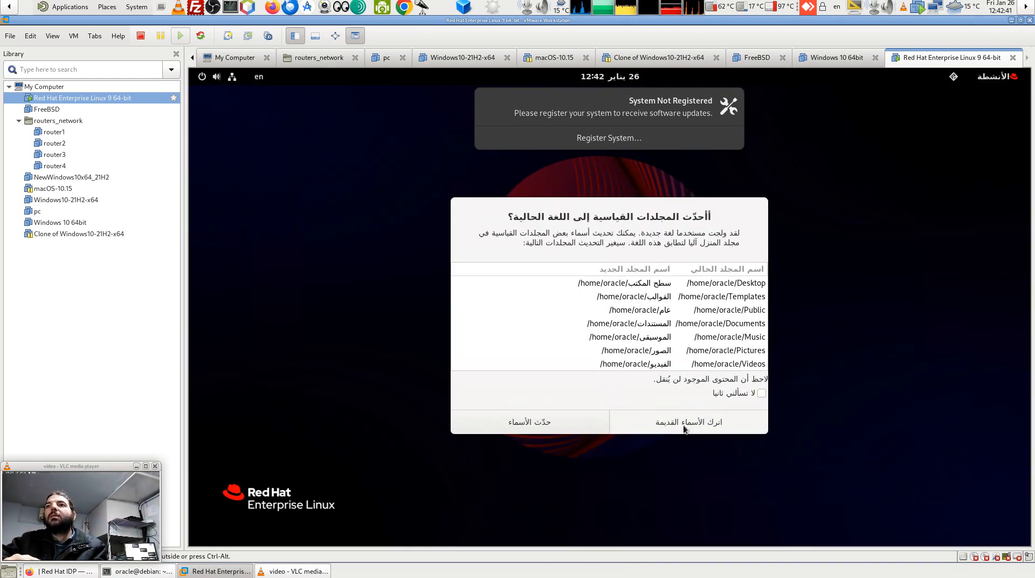
{"action": "left_click", "coordinate": [702, 422]}
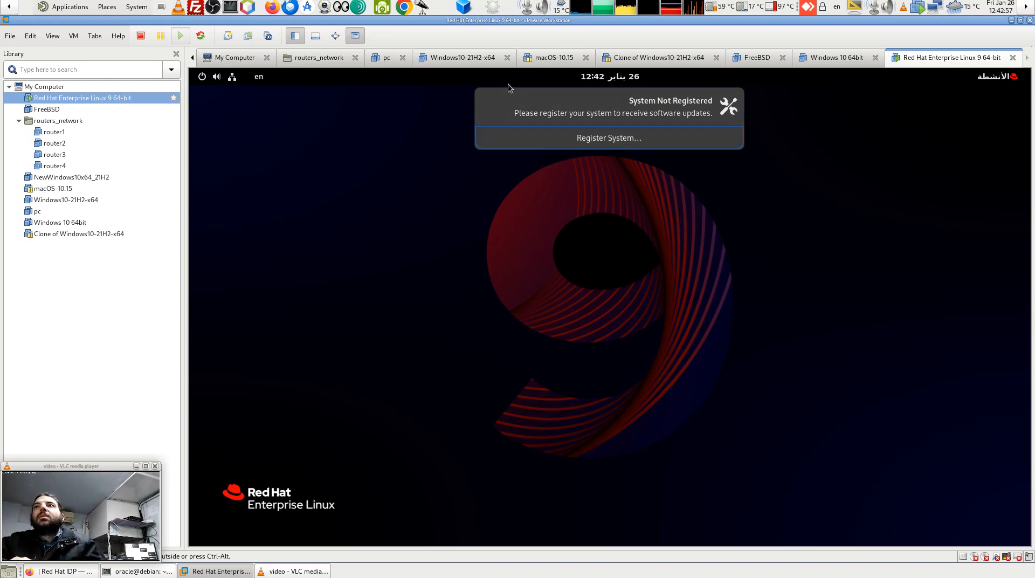
Dismiss the not-registered notice, open Settings, and switch the language to English (United States).
{"action": "left_click", "coordinate": [487, 100]}
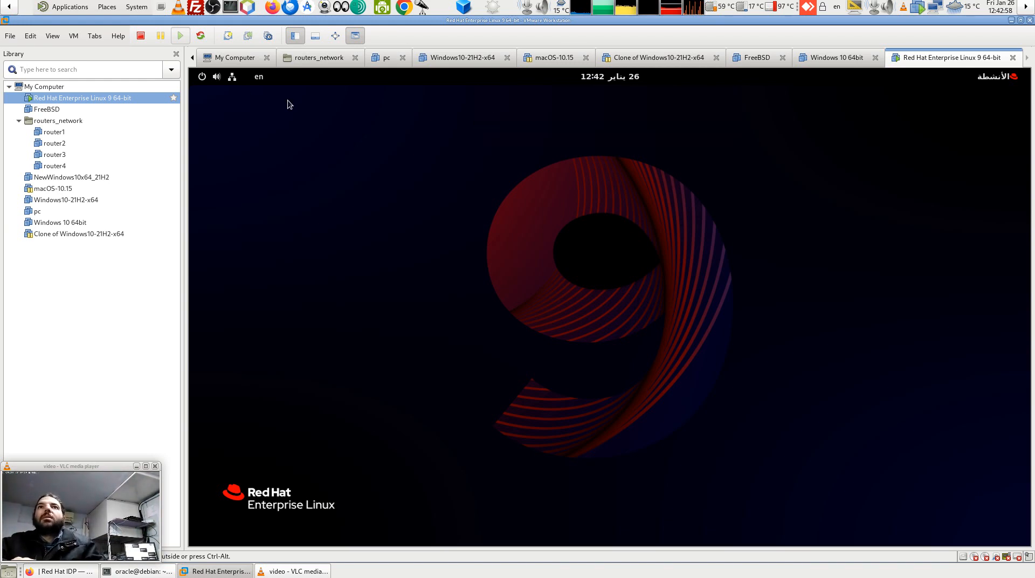
{"action": "left_click", "coordinate": [236, 78]}
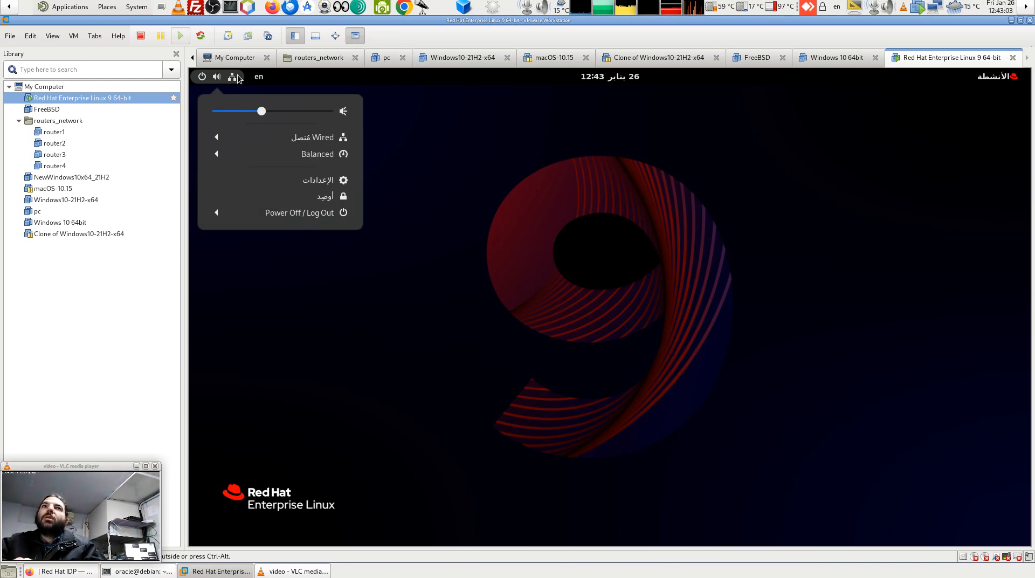
{"action": "left_click", "coordinate": [310, 180]}
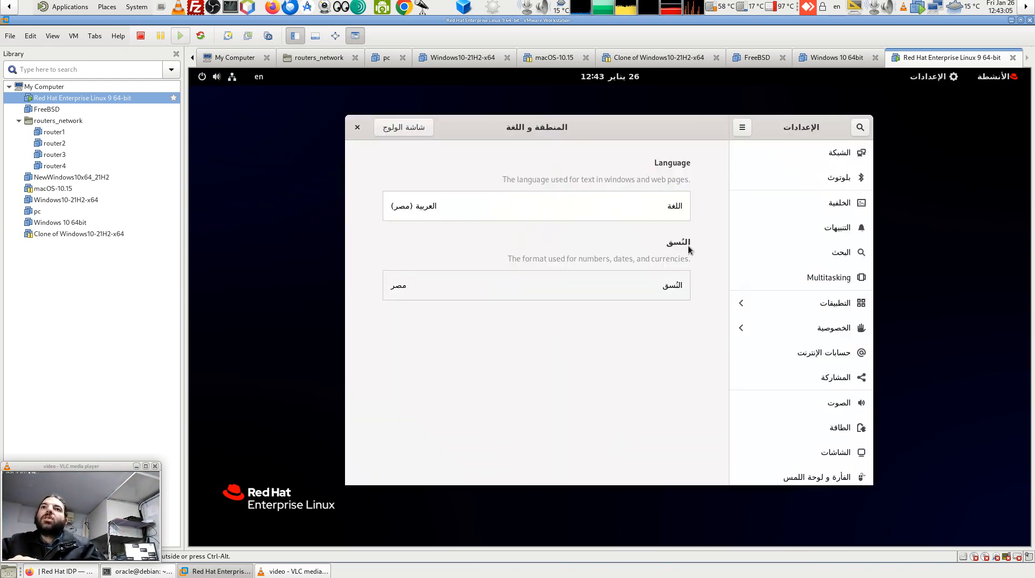
{"action": "left_click", "coordinate": [625, 206]}
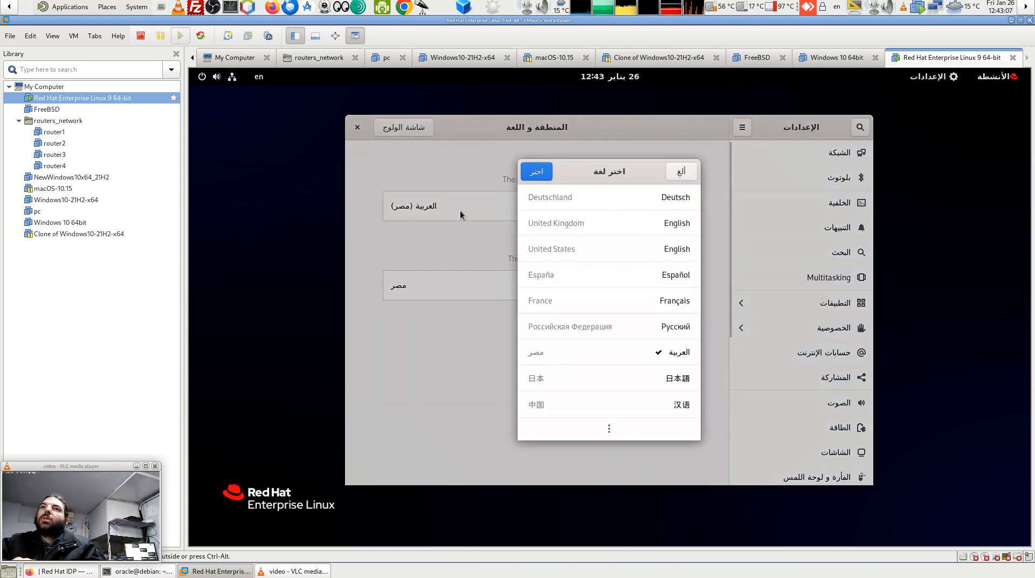
{"action": "left_click", "coordinate": [658, 253]}
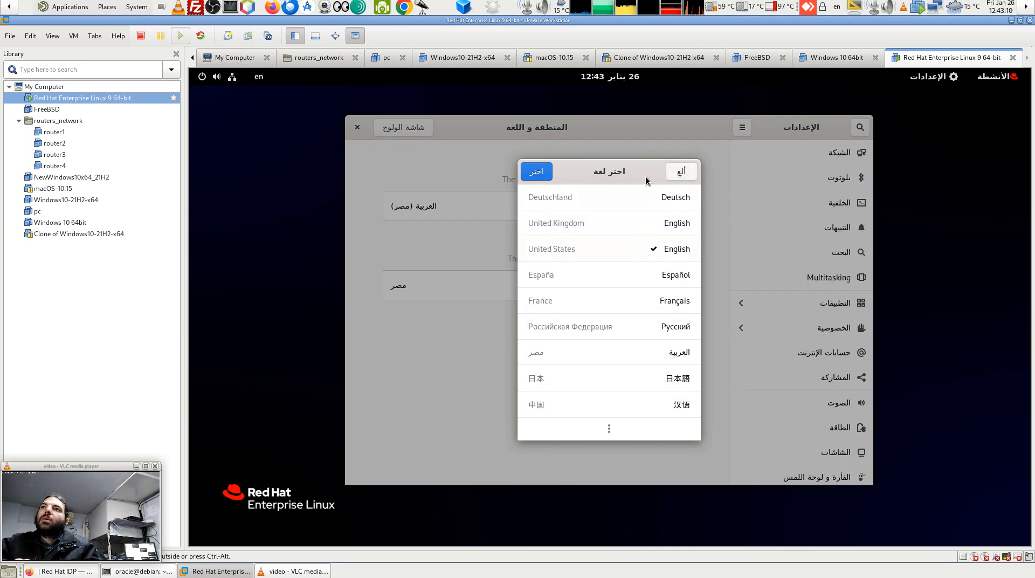
{"action": "left_click", "coordinate": [536, 172]}
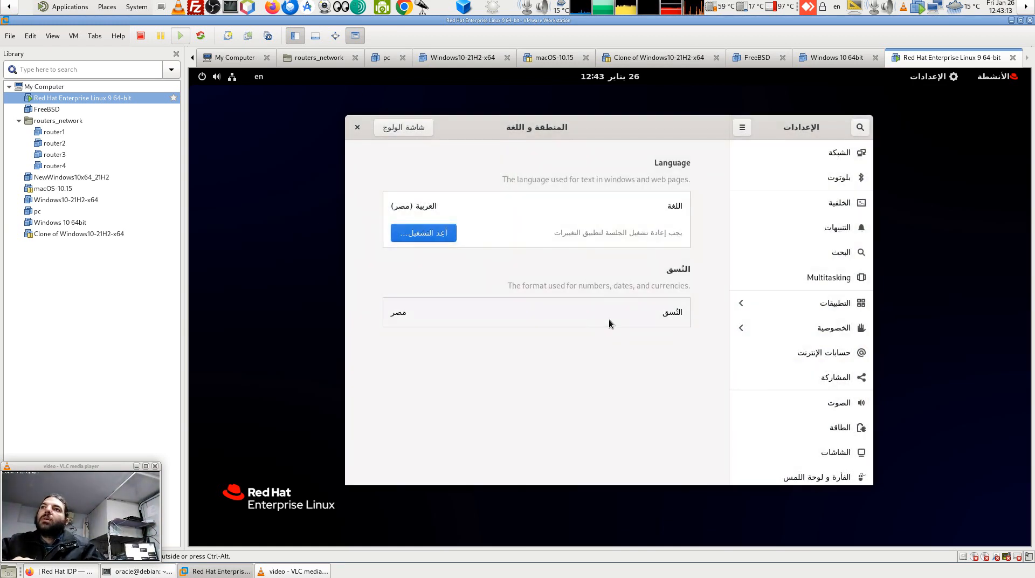
Set regional formats to United States (English), then cancel the restart prompt.
{"action": "left_click", "coordinate": [609, 321]}
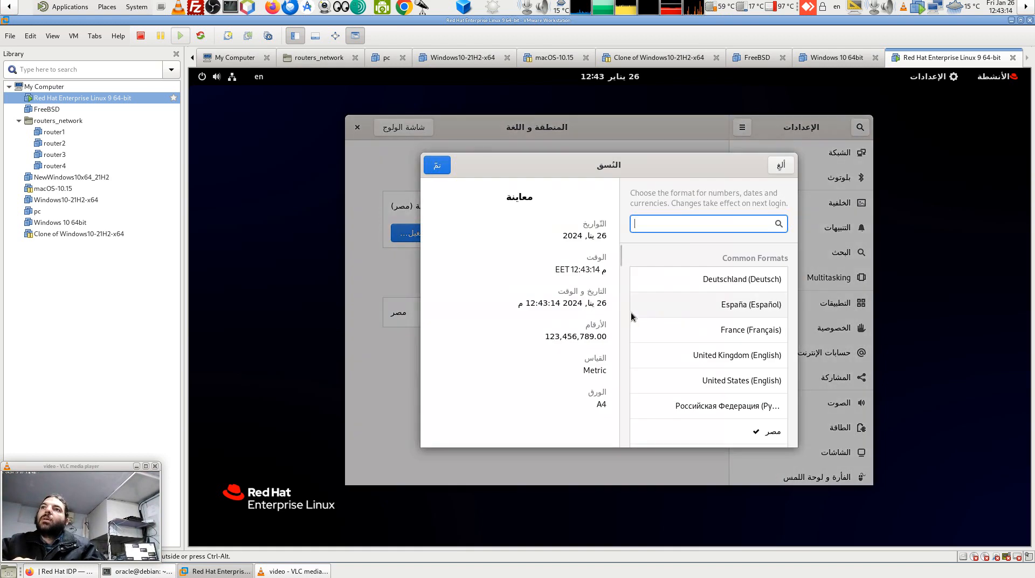
{"action": "left_click", "coordinate": [765, 382]}
{"action": "left_click", "coordinate": [436, 166]}
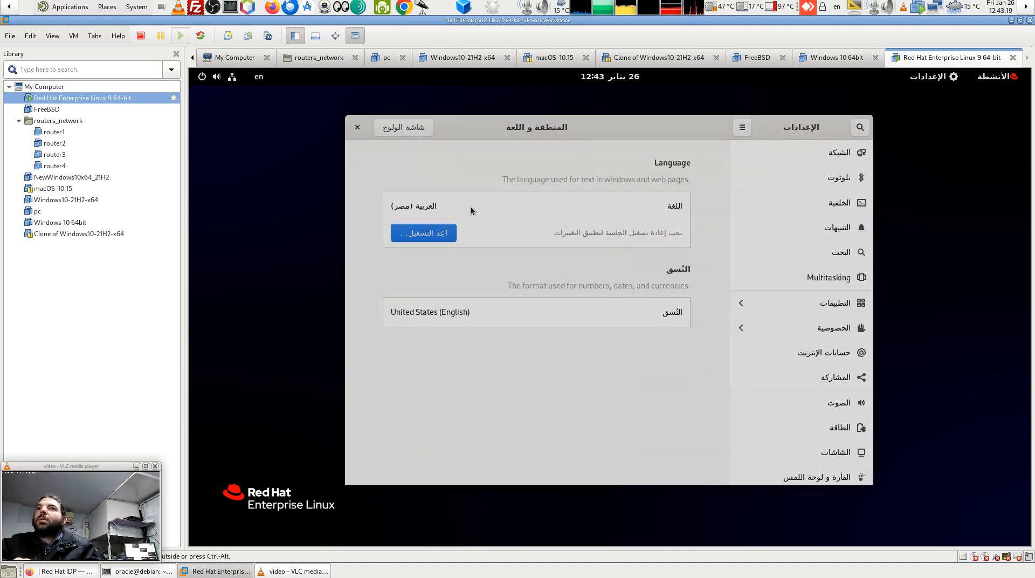
{"action": "left_click", "coordinate": [461, 236]}
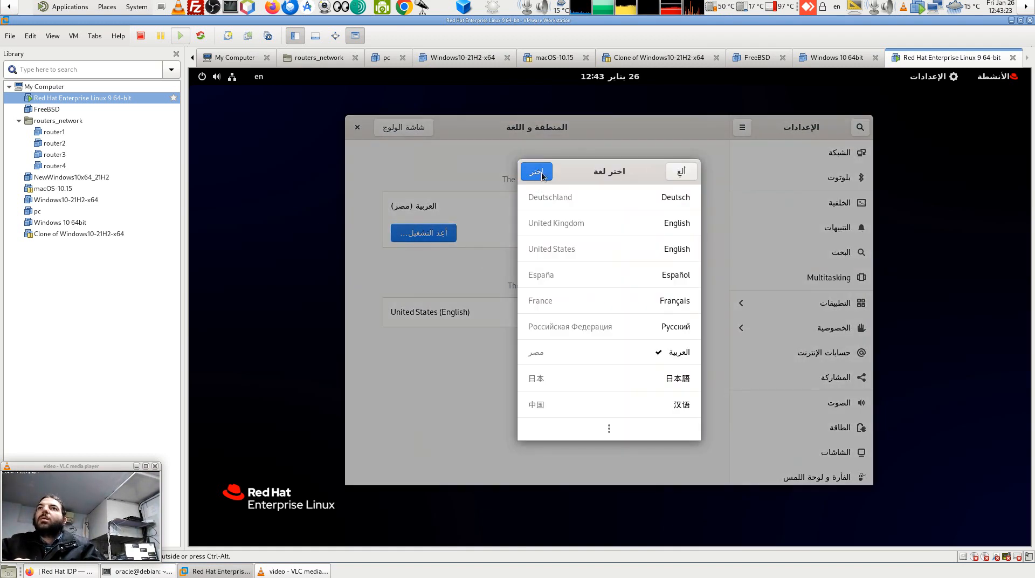
{"action": "left_click", "coordinate": [675, 176]}
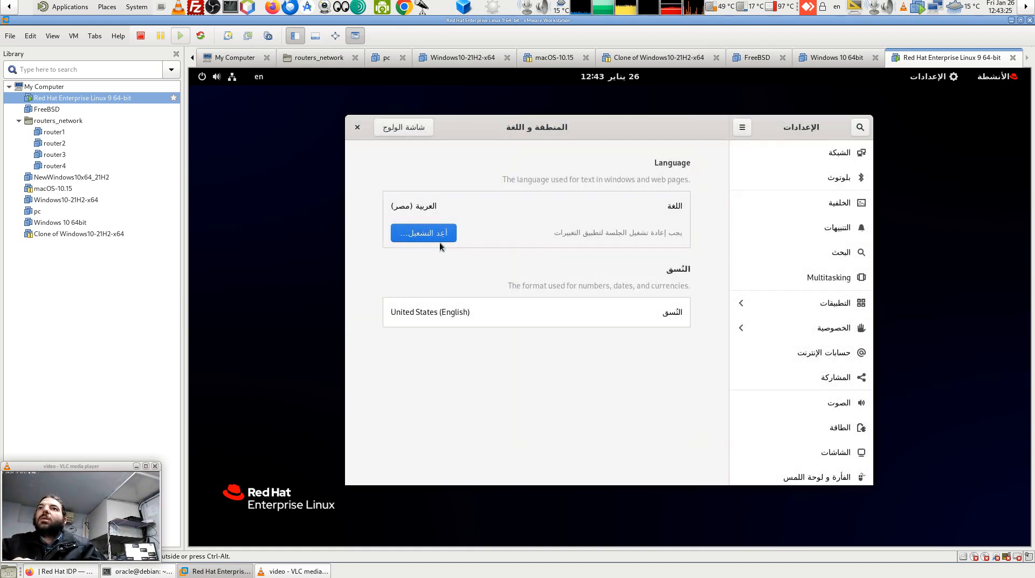
{"action": "left_click", "coordinate": [432, 233]}
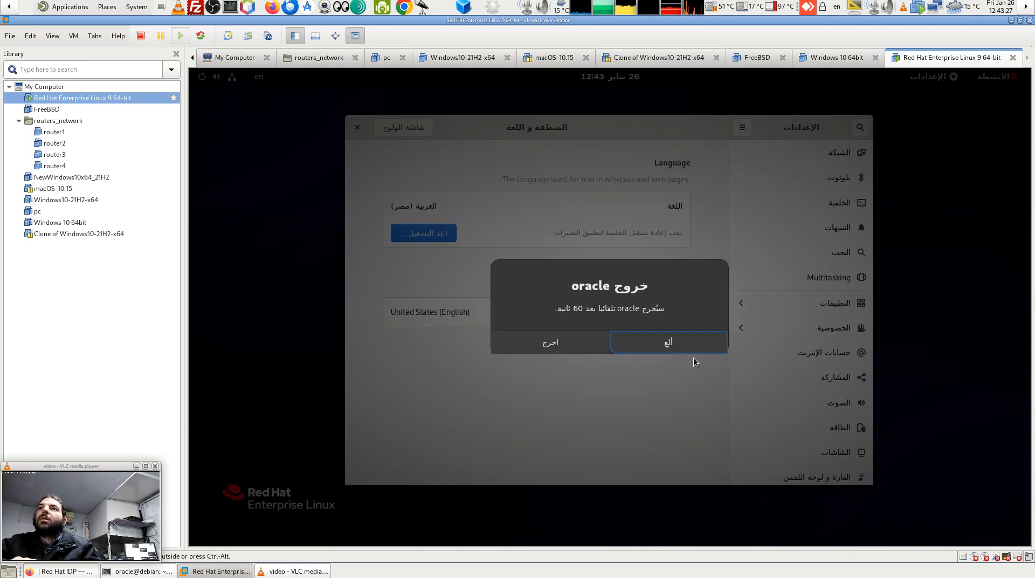
{"action": "left_click", "coordinate": [669, 350]}
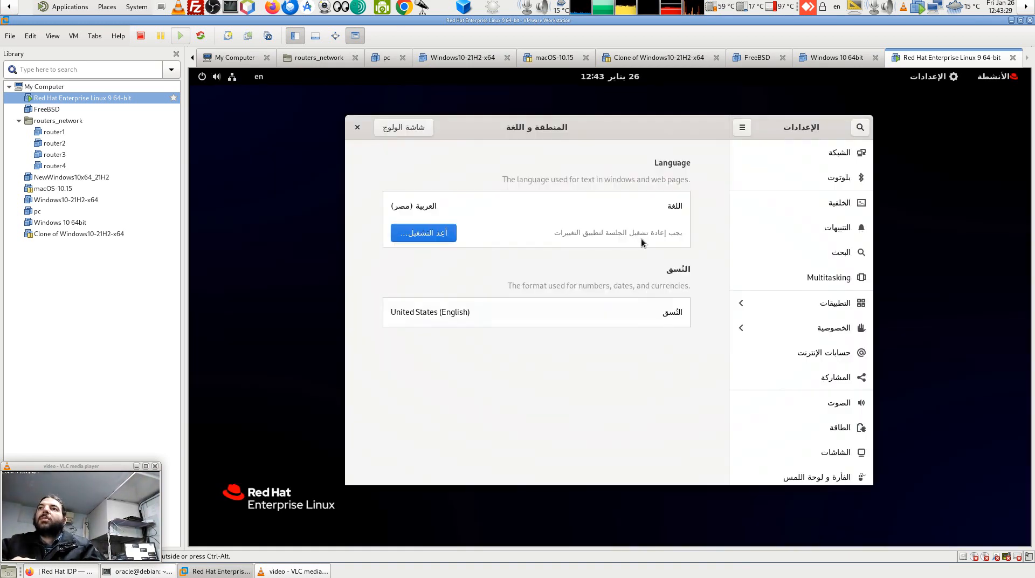
Reselect English (United States) as the display language and start logging out.
{"action": "left_click", "coordinate": [673, 207]}
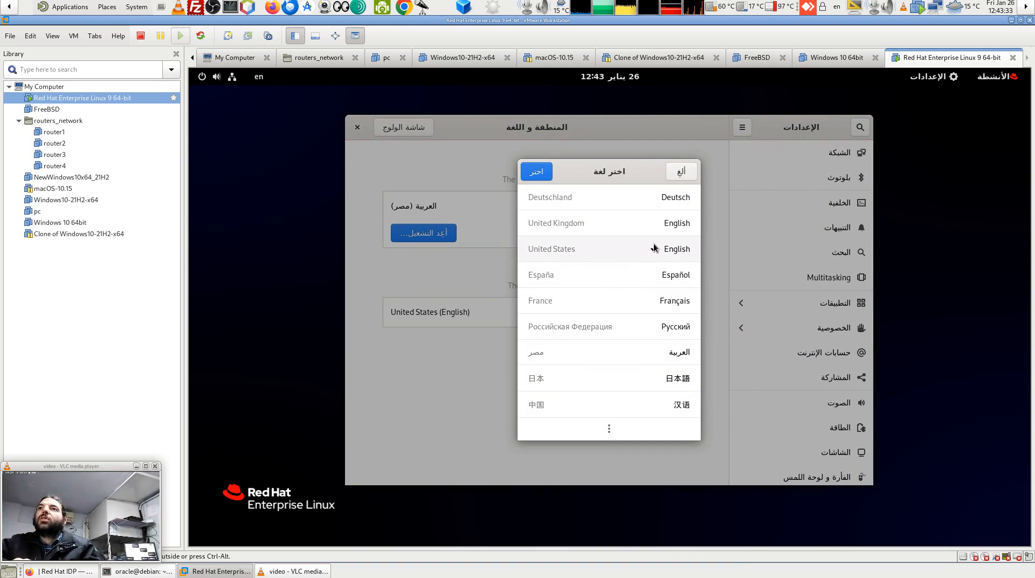
{"action": "left_click", "coordinate": [540, 168]}
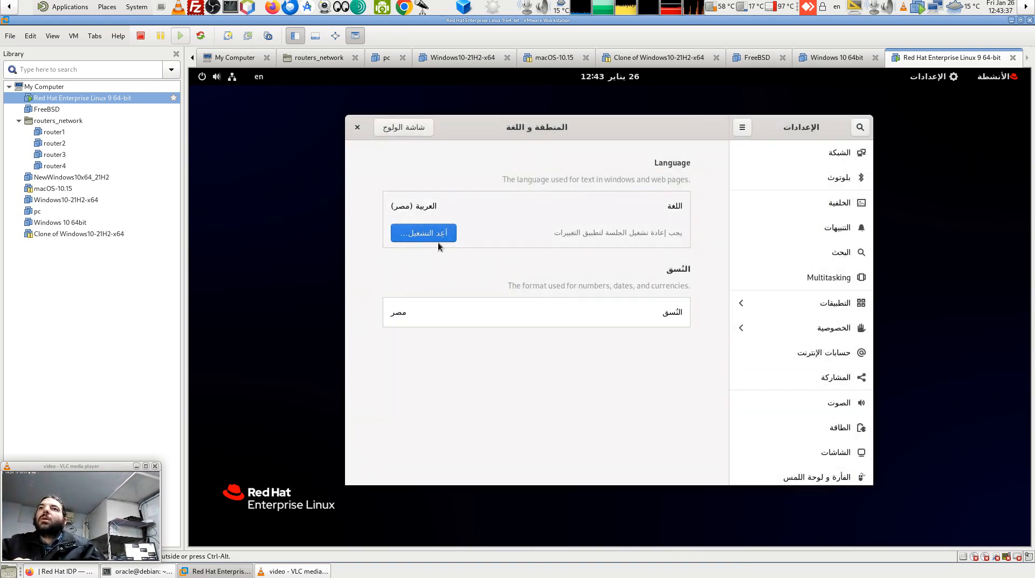
{"action": "left_click", "coordinate": [438, 240]}
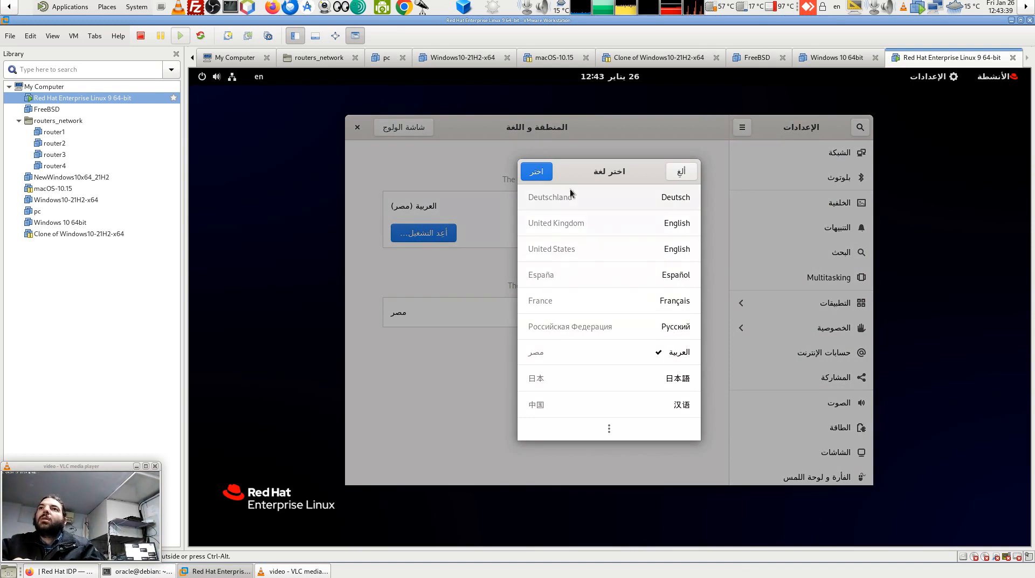
{"action": "left_click", "coordinate": [572, 247]}
{"action": "left_click", "coordinate": [535, 172]}
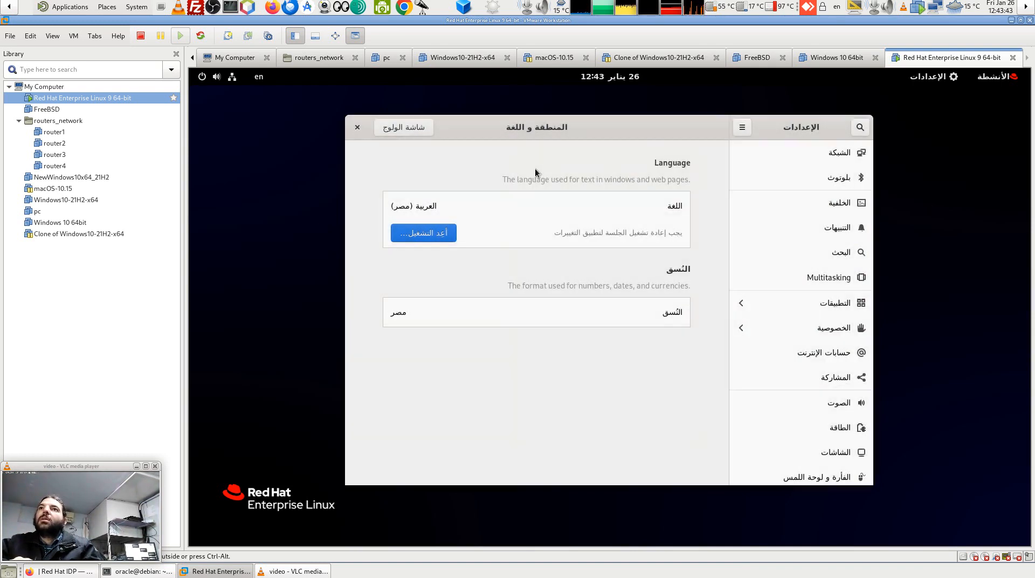
{"action": "left_click", "coordinate": [424, 235]}
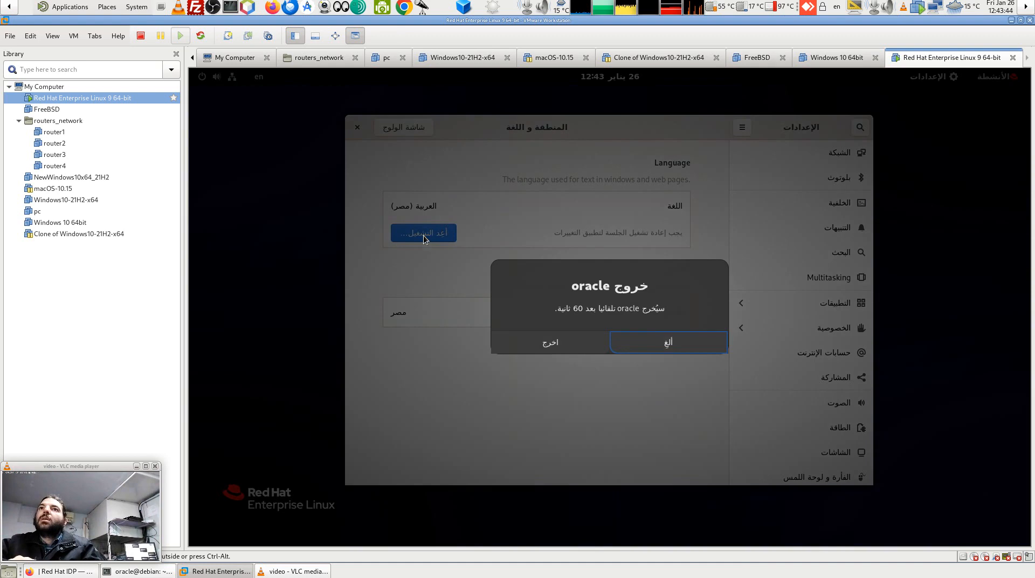
Log out, sign back in with the account password, and toggle the Activities overview.
{"action": "left_click", "coordinate": [553, 343]}
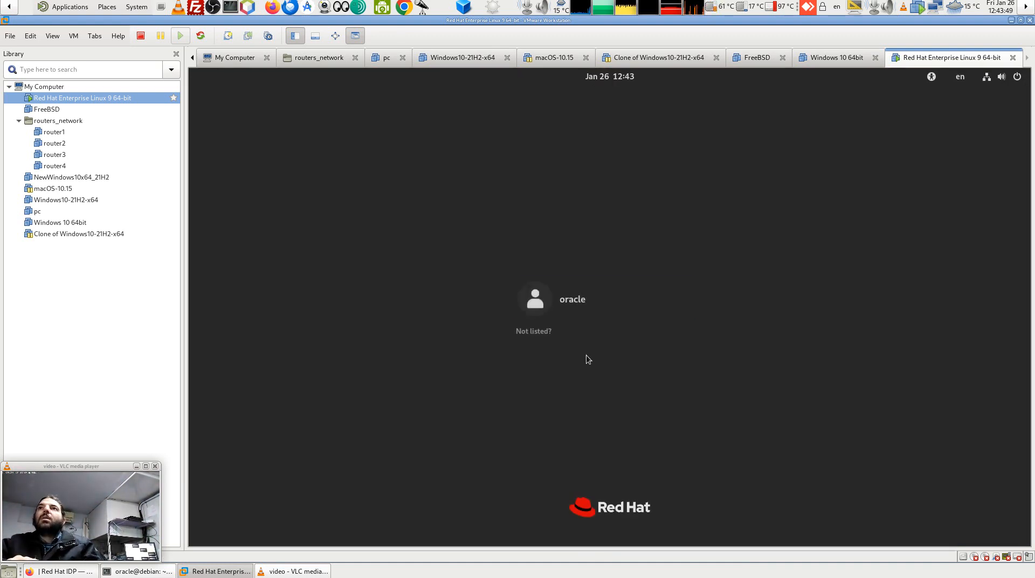
{"action": "left_click", "coordinate": [557, 304]}
{"action": "type", "text": "•"}
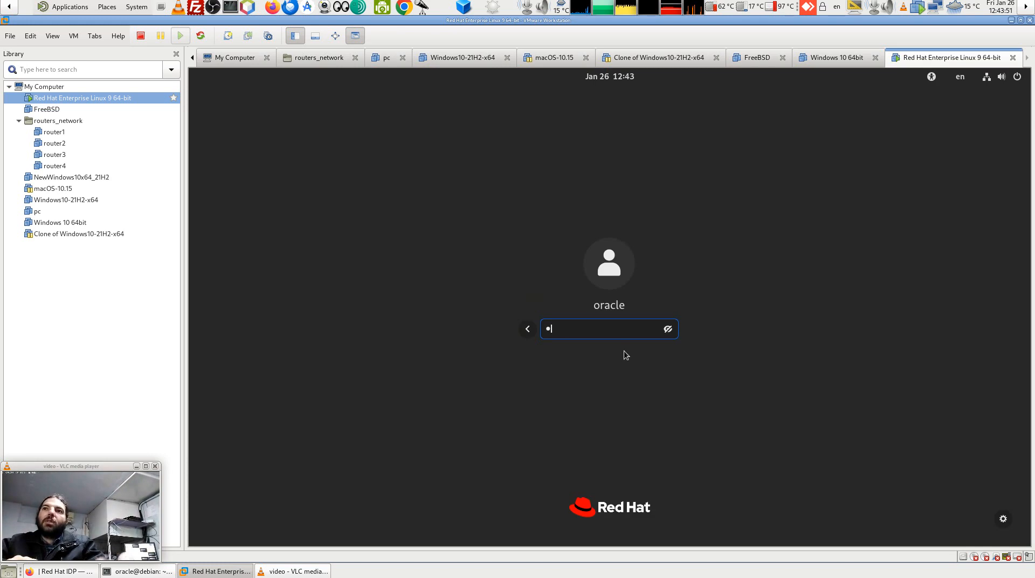
{"action": "key", "text": "Return"}
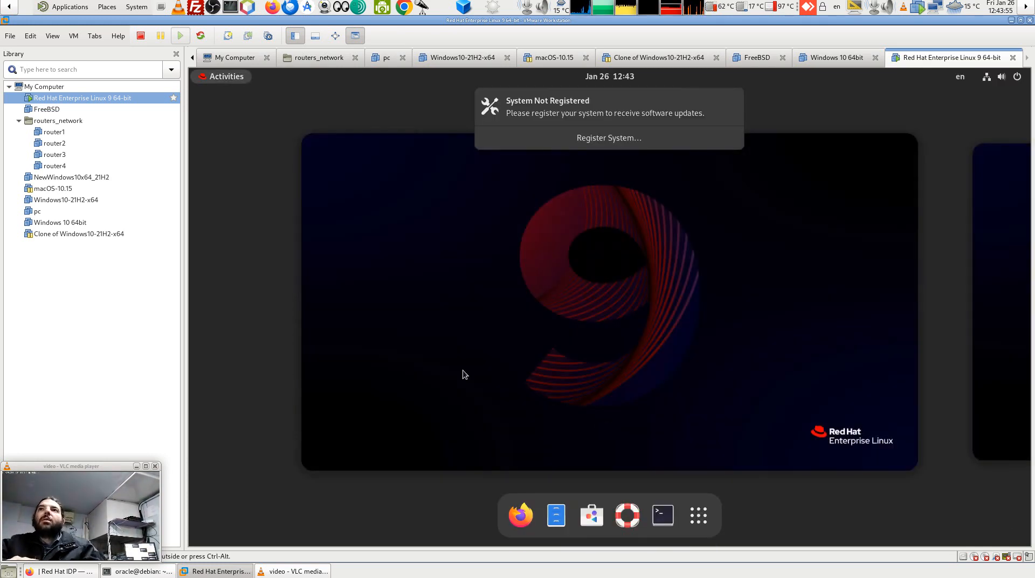
{"action": "left_click", "coordinate": [228, 81]}
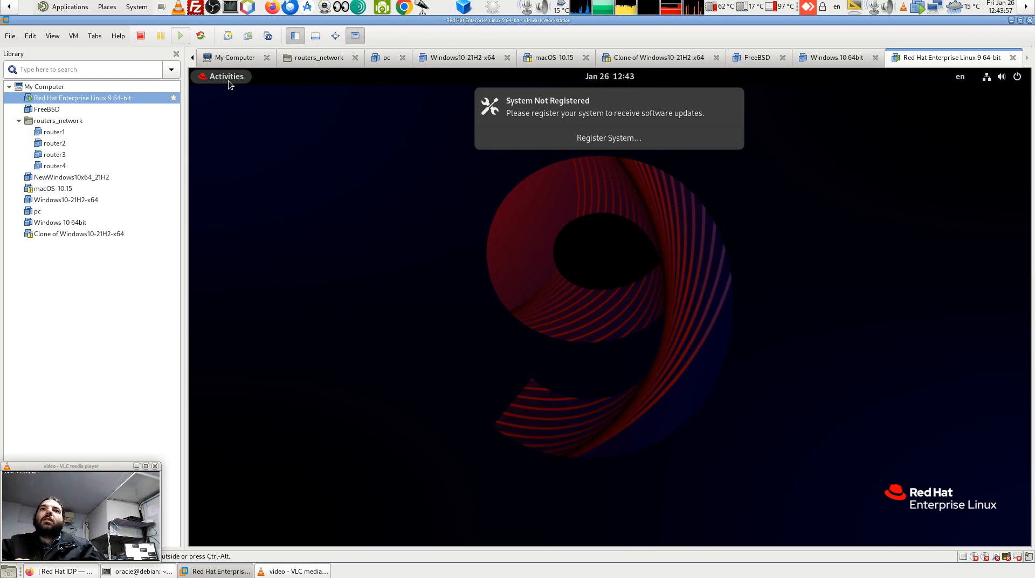
{"action": "left_click", "coordinate": [229, 81]}
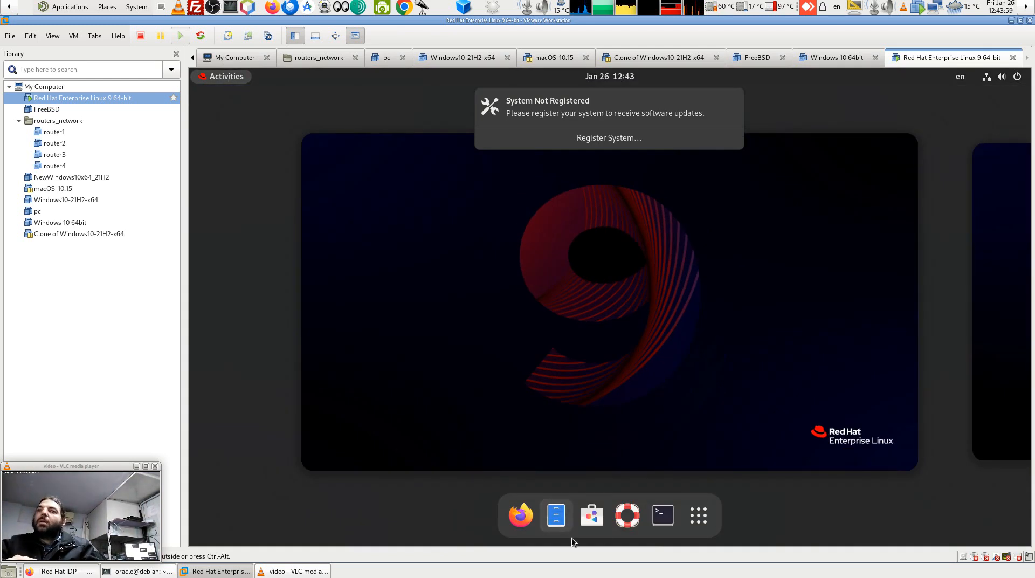
Launch the Software app from the dash, skip its welcome page, and close it.
{"action": "left_click", "coordinate": [591, 515]}
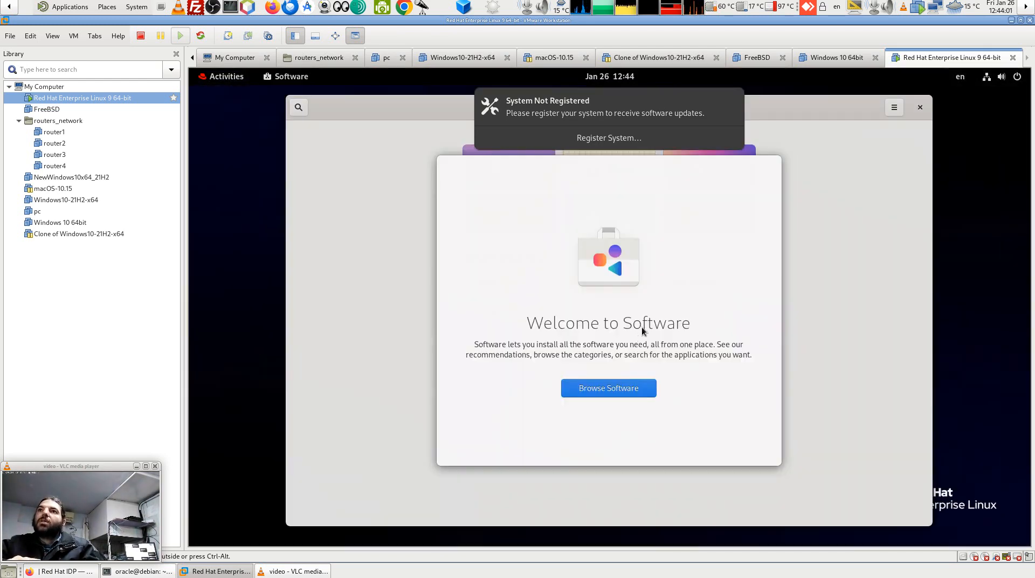
{"action": "key", "text": "Return"}
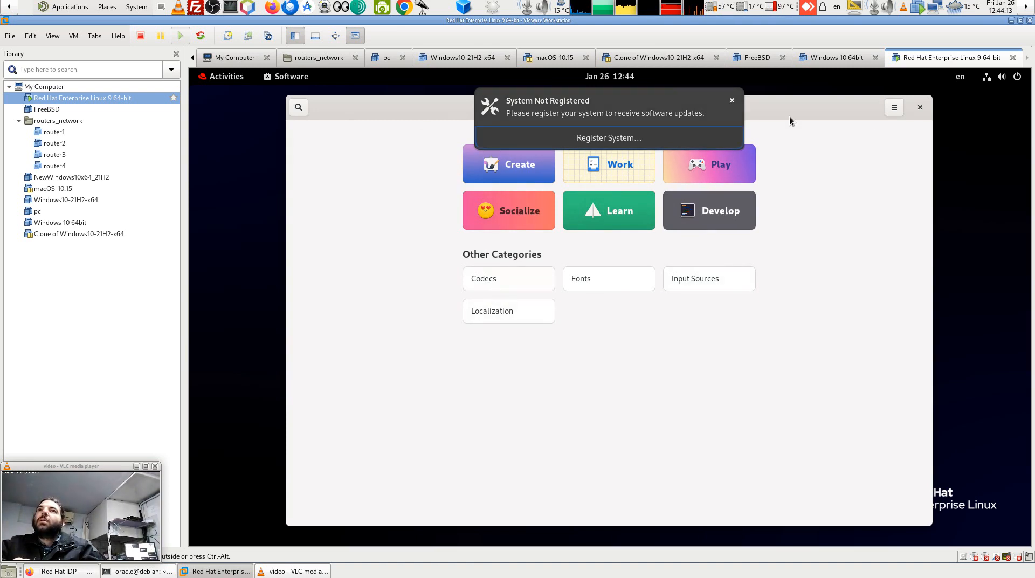
{"action": "left_click", "coordinate": [920, 107]}
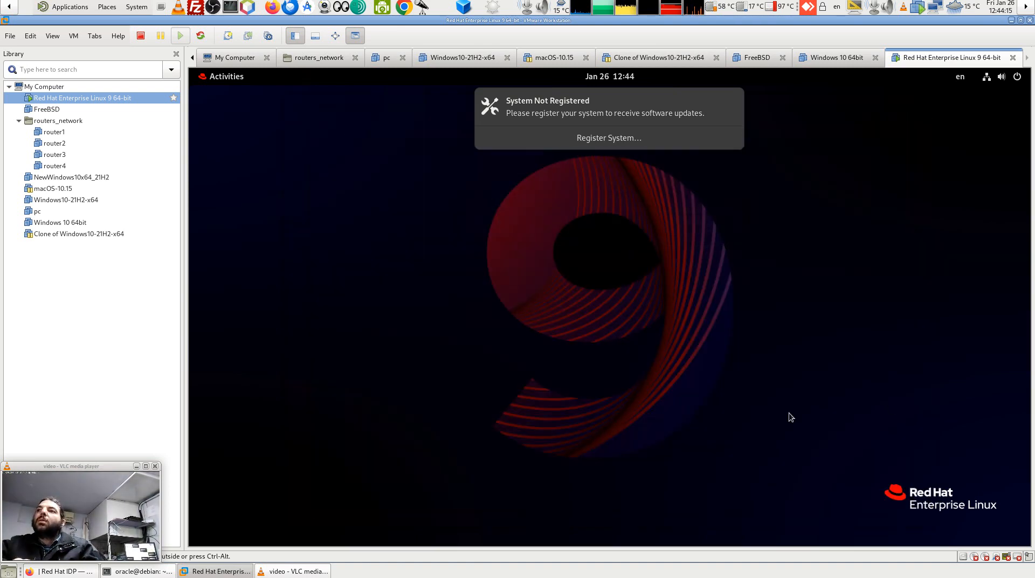
Show the full app grid and open the Utilities folder (Disks, Logs, Screenshot, Fonts), then close it.
{"action": "left_click", "coordinate": [213, 74]}
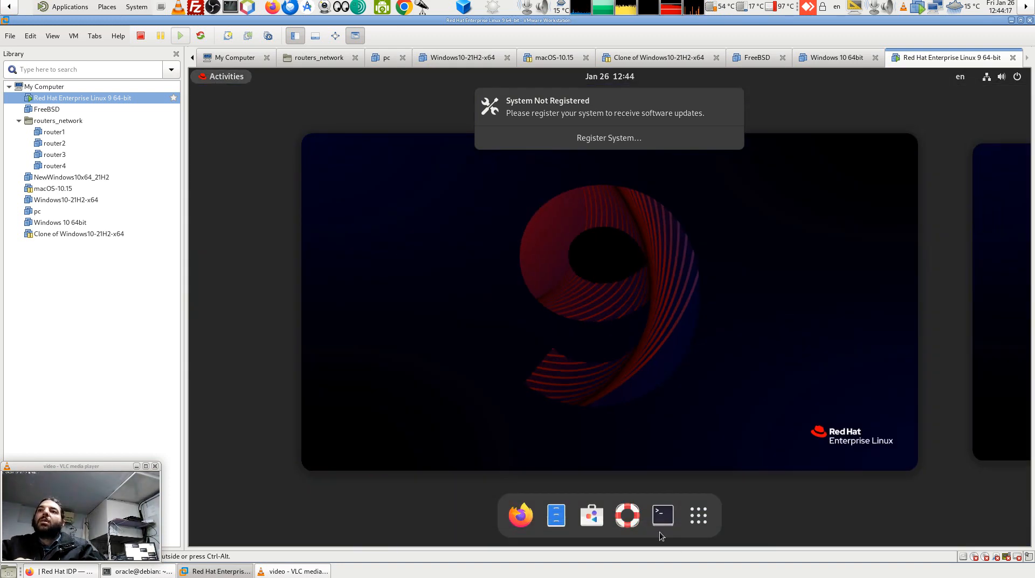
{"action": "left_click", "coordinate": [701, 515]}
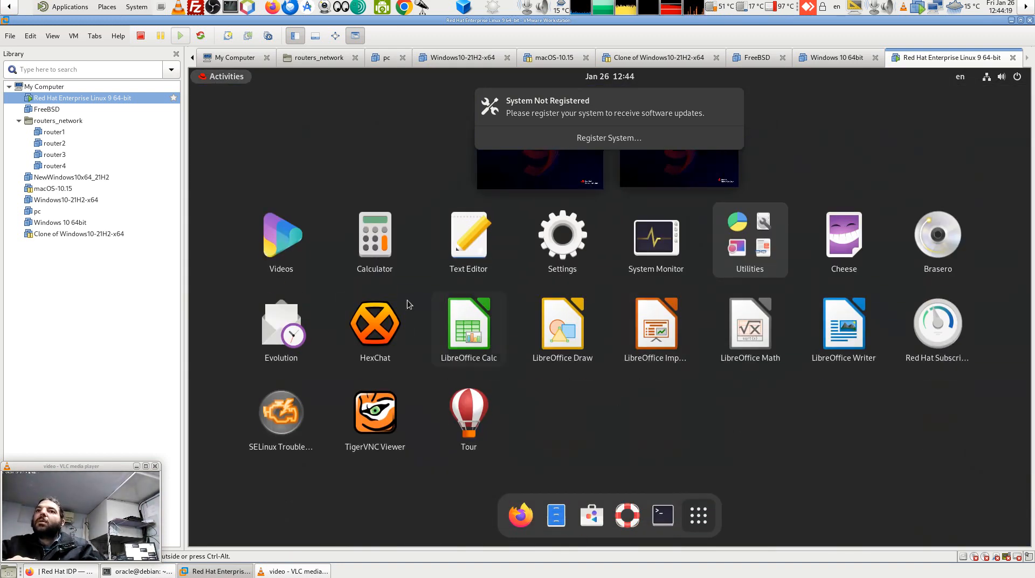
{"action": "left_click", "coordinate": [749, 240]}
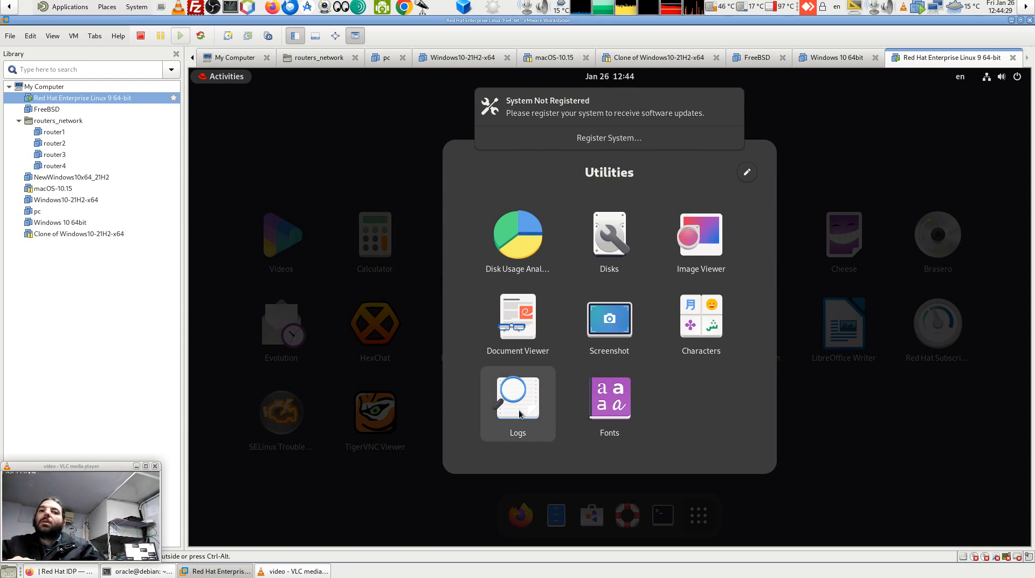
{"action": "key", "text": "Escape"}
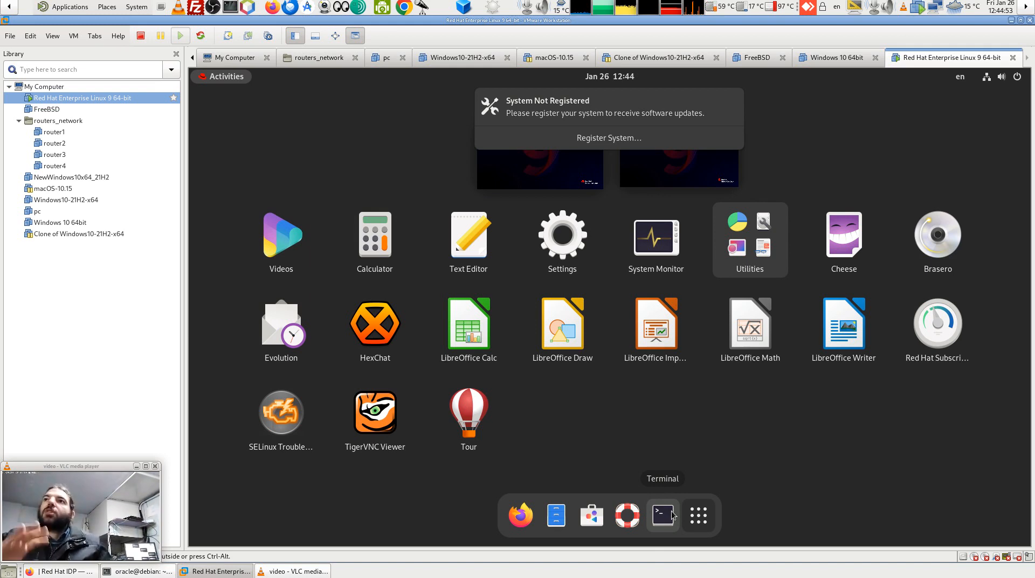
In a new Terminal, list /etc/samba (lmhosts, smb.conf, smb.conf.example), then start an ssh command.
{"action": "left_click", "coordinate": [662, 526]}
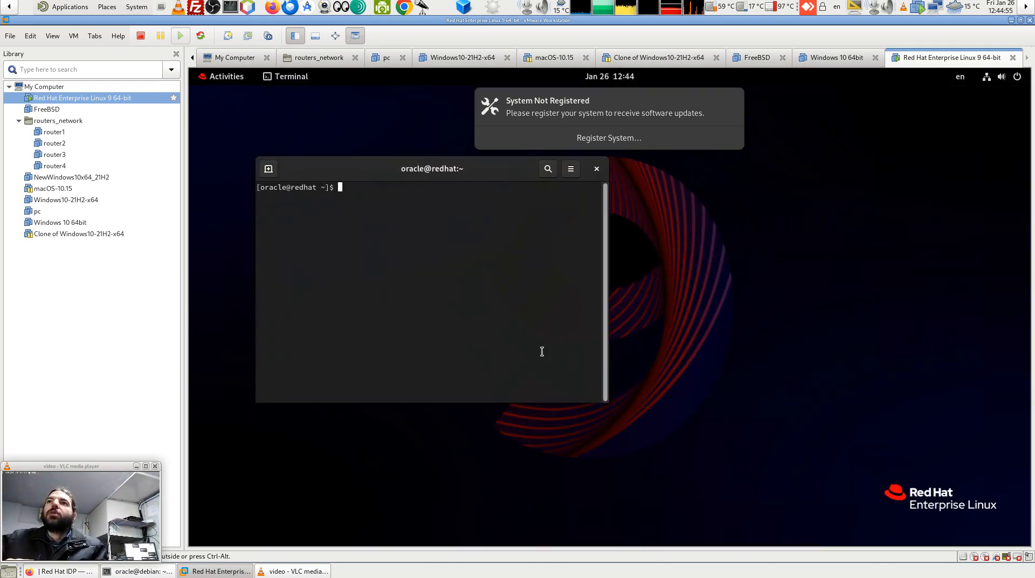
{"action": "type", "text": "ls /sm"}
{"action": "key", "text": "BackSpace"}
{"action": "type", "text": "etc/sam"}
{"action": "key", "text": "Tab"}
{"action": "key", "text": "Tab"}
{"action": "key", "text": "Tab"}
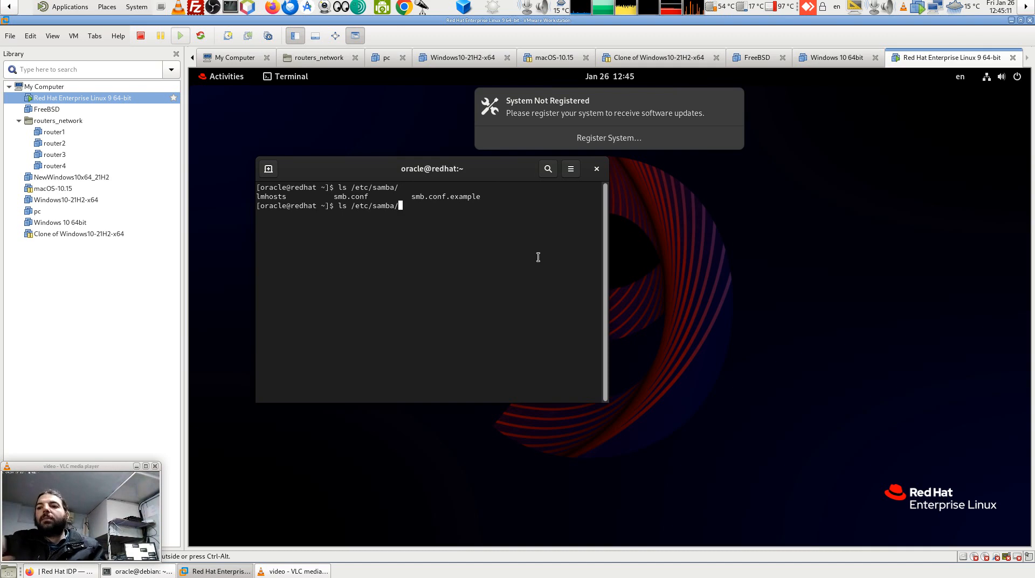
{"action": "key", "text": "BackSpace"}
{"action": "key", "text": "BackSpace"}
{"action": "key", "text": "BackSpace"}
{"action": "key", "text": "BackSpace"}
{"action": "key", "text": "BackSpace"}
{"action": "key", "text": "BackSpace"}
{"action": "key", "text": "BackSpace"}
{"action": "key", "text": "BackSpace"}
{"action": "key", "text": "BackSpace"}
{"action": "key", "text": "BackSpace"}
{"action": "key", "text": "BackSpace"}
{"action": "key", "text": "BackSpace"}
{"action": "key", "text": "BackSpace"}
{"action": "key", "text": "BackSpace"}
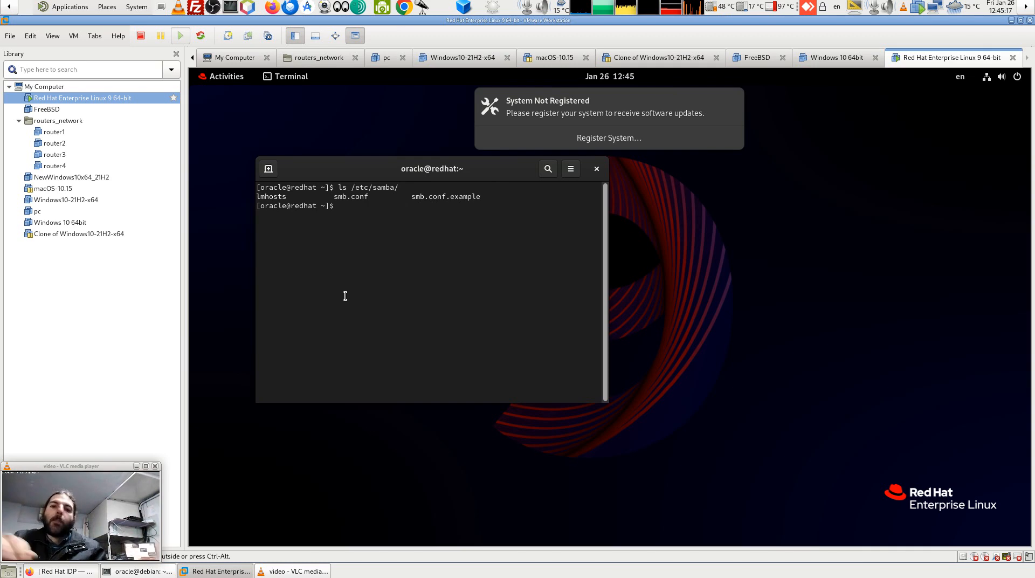
{"action": "type", "text": "ssh root"}
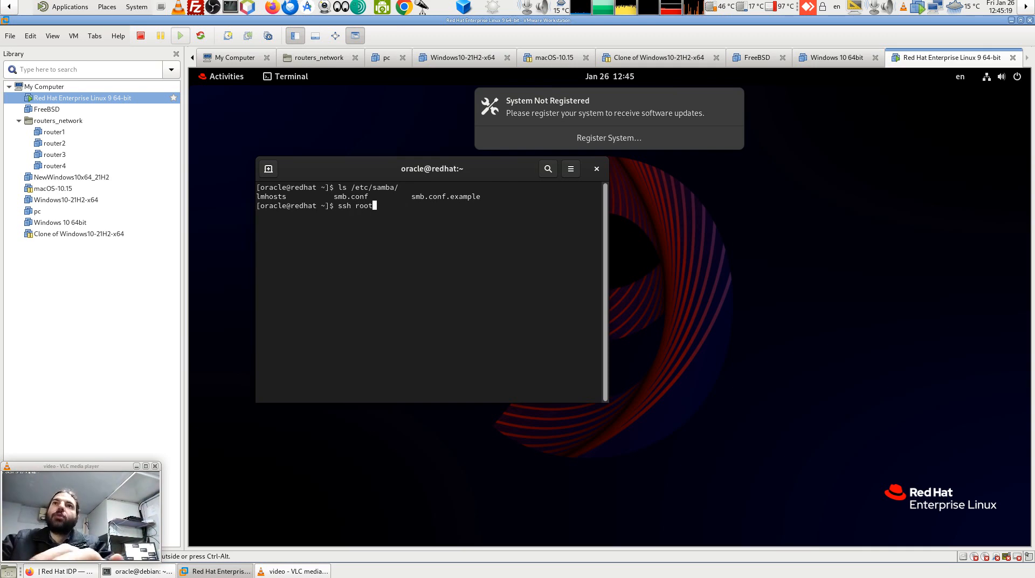
{"action": "key", "text": "BackSpace"}
{"action": "key", "text": "BackSpace"}
{"action": "key", "text": "BackSpace"}
{"action": "key", "text": "BackSpace"}
{"action": "type", "text": "oracle@"}
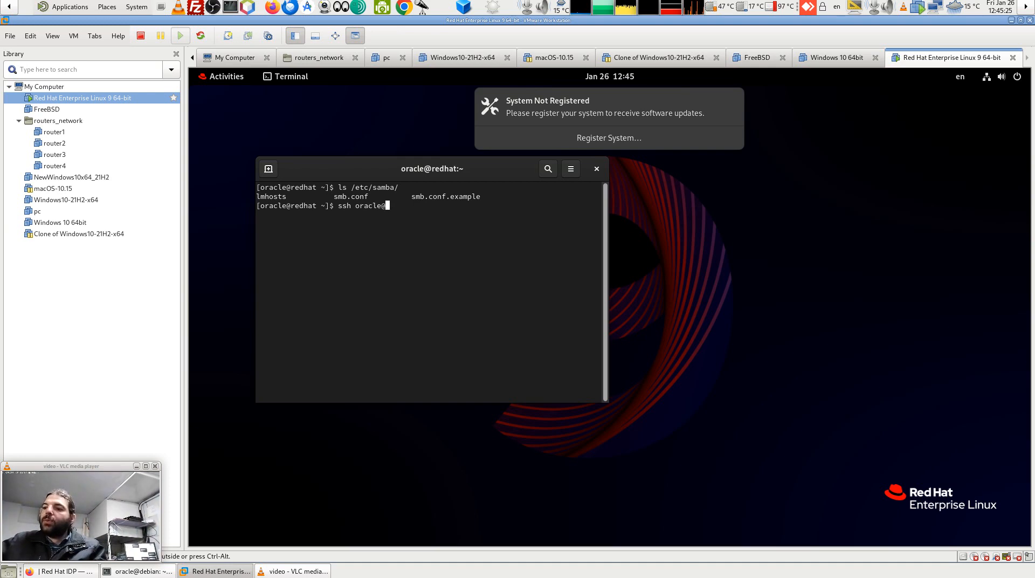
{"action": "type", "text": "19"}
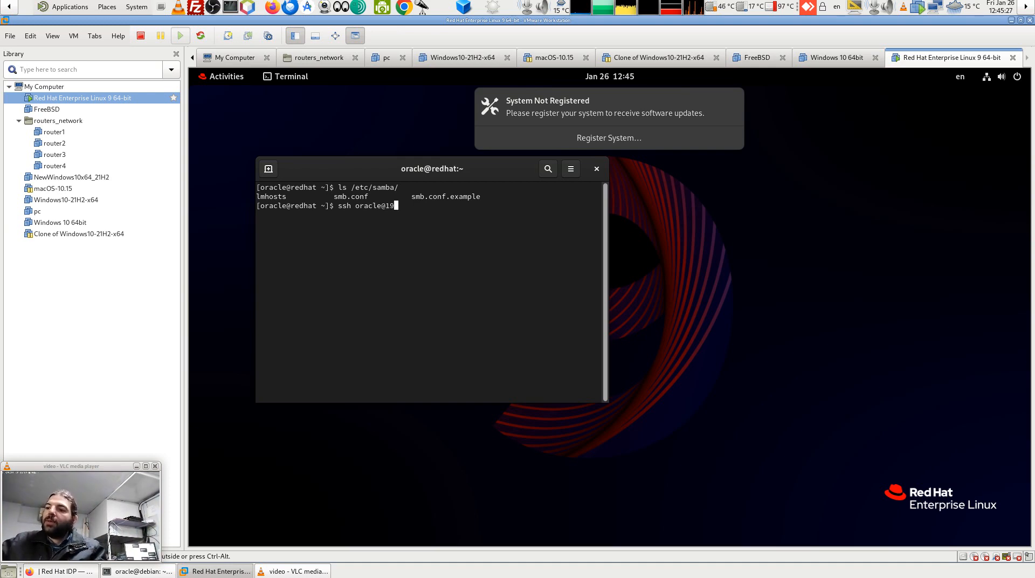
{"action": "type", "text": "2.168.1.5"}
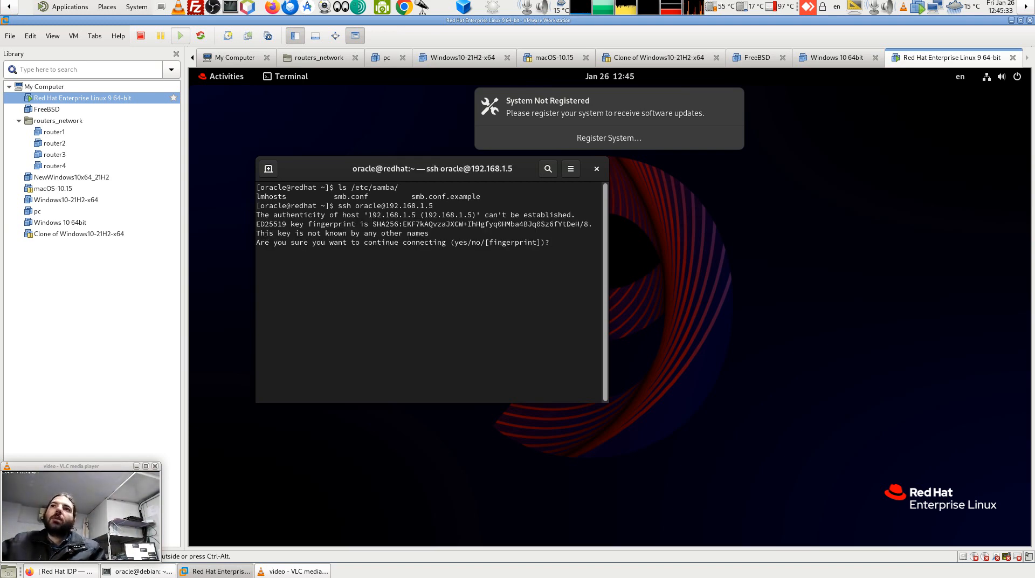
{"action": "type", "text": "es"}
{"action": "key", "text": "Return"}
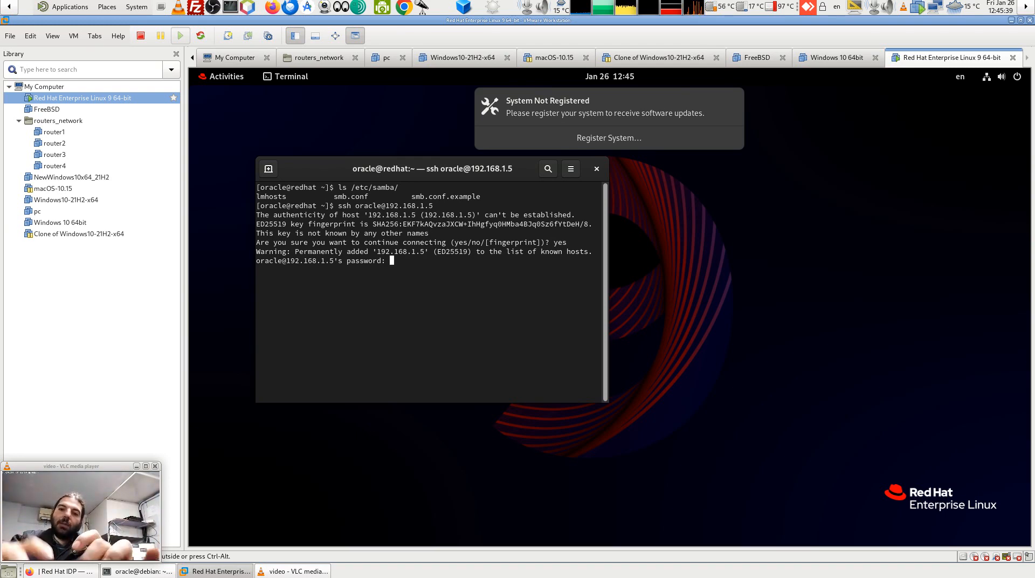
{"action": "key", "text": "Return"}
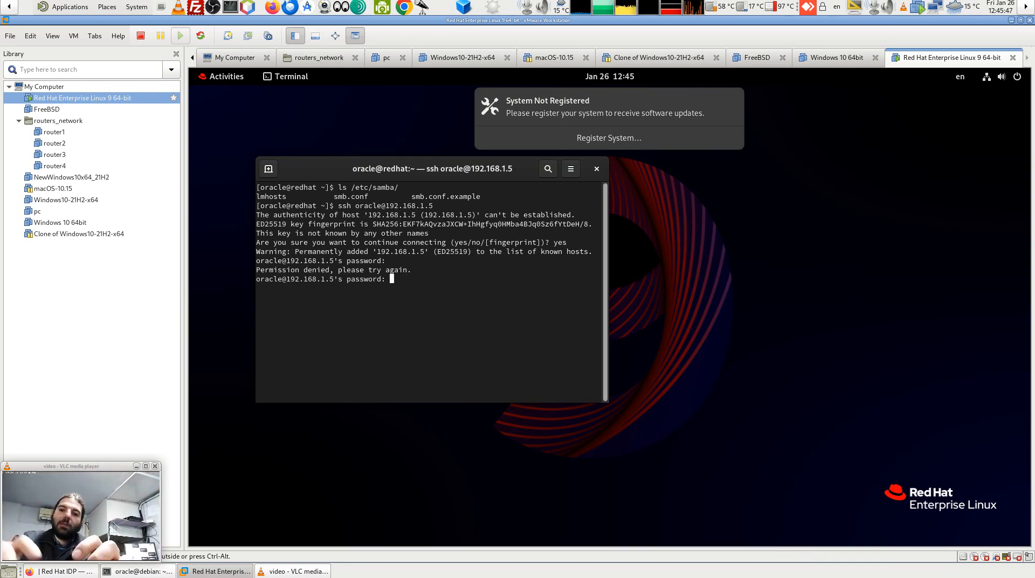
{"action": "key", "text": "Return"}
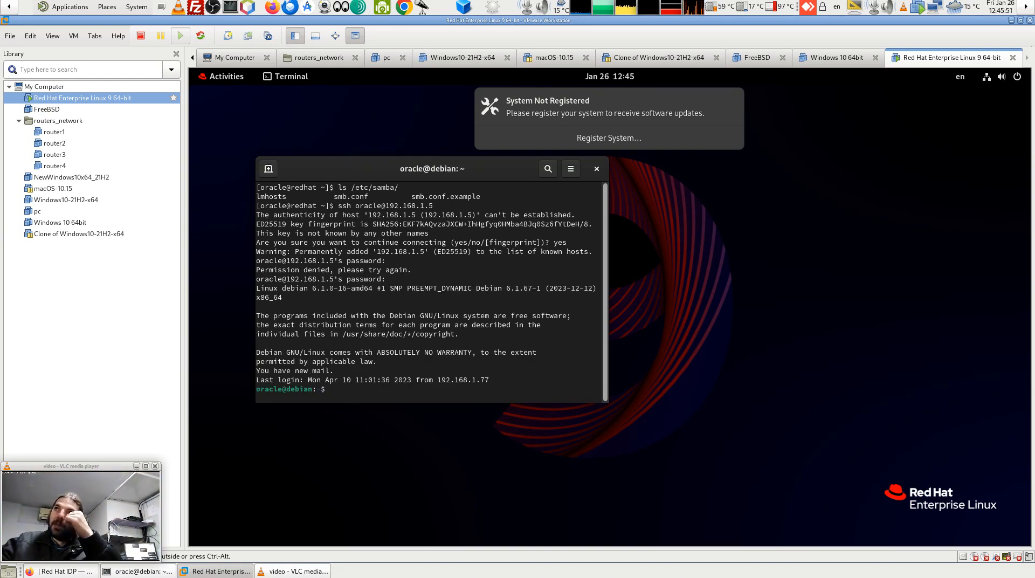
{"action": "key", "text": "ctrl+d"}
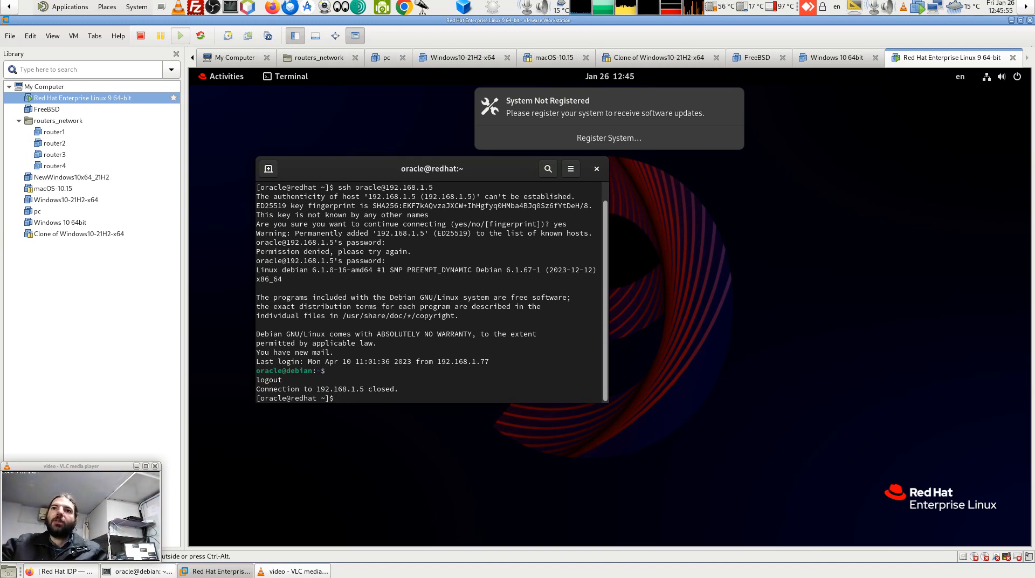
{"action": "key", "text": "ctrl+l"}
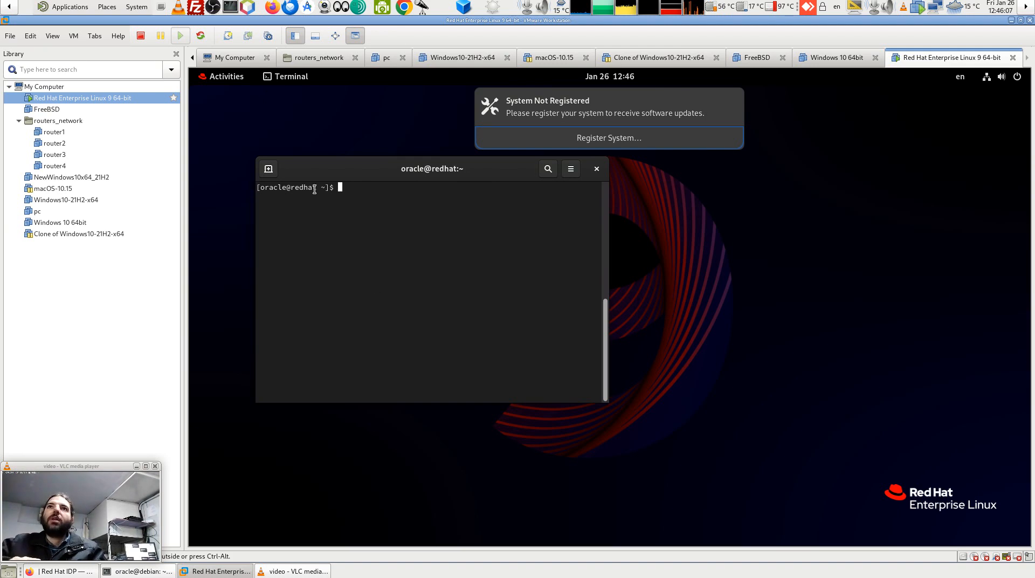
Open the Document Viewer details page from the Software app's Work category.
{"action": "left_click", "coordinate": [234, 82]}
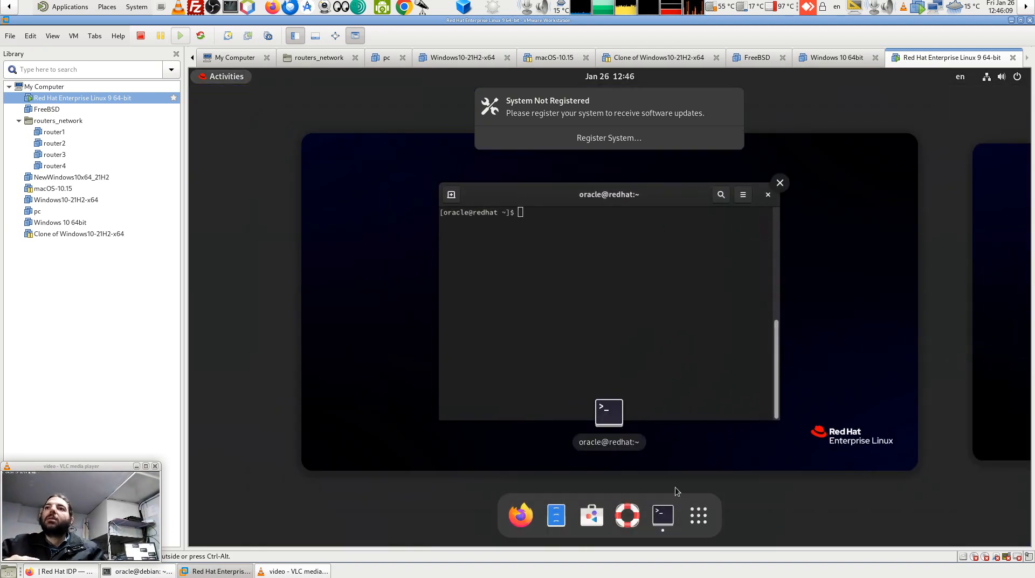
{"action": "left_click", "coordinate": [592, 514]}
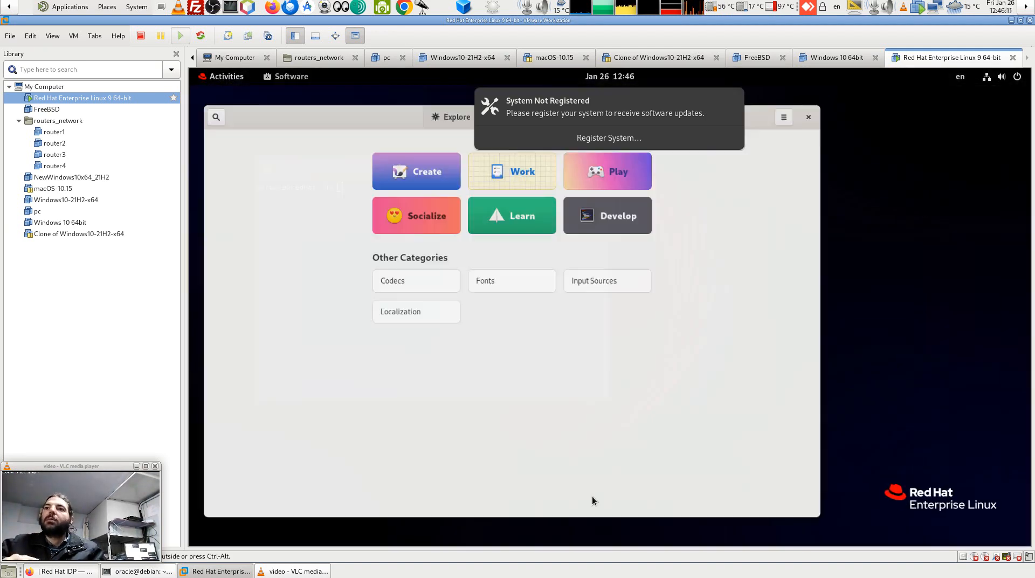
{"action": "left_click", "coordinate": [532, 167]}
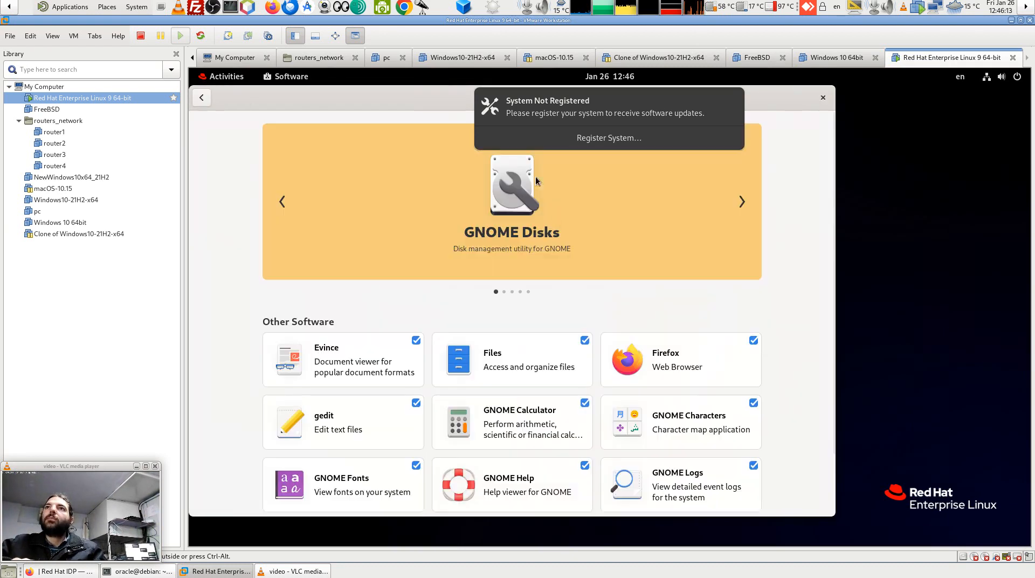
{"action": "scroll", "coordinate": [509, 379], "scroll_direction": "down", "scroll_amount": 3}
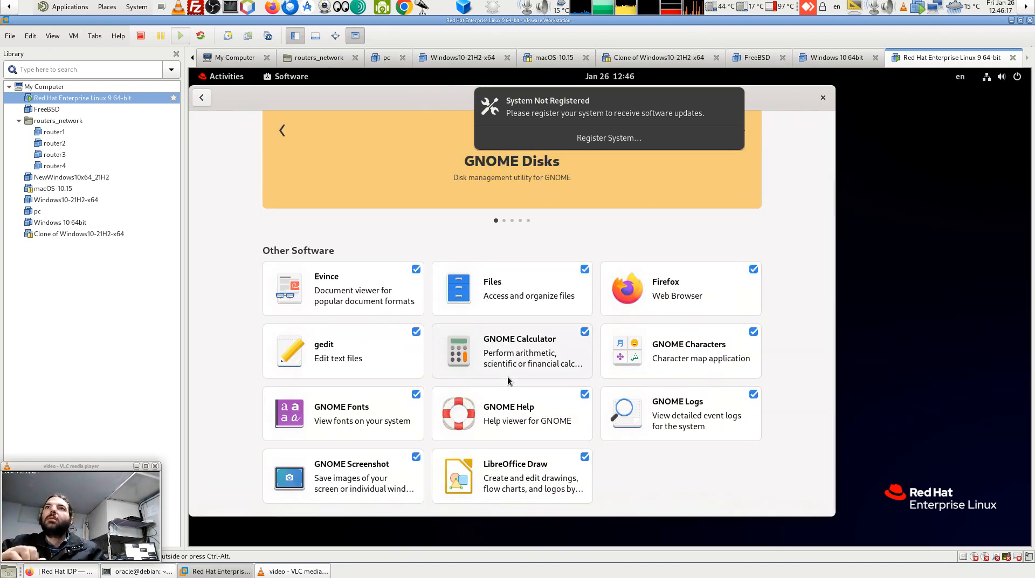
{"action": "left_click", "coordinate": [317, 298]}
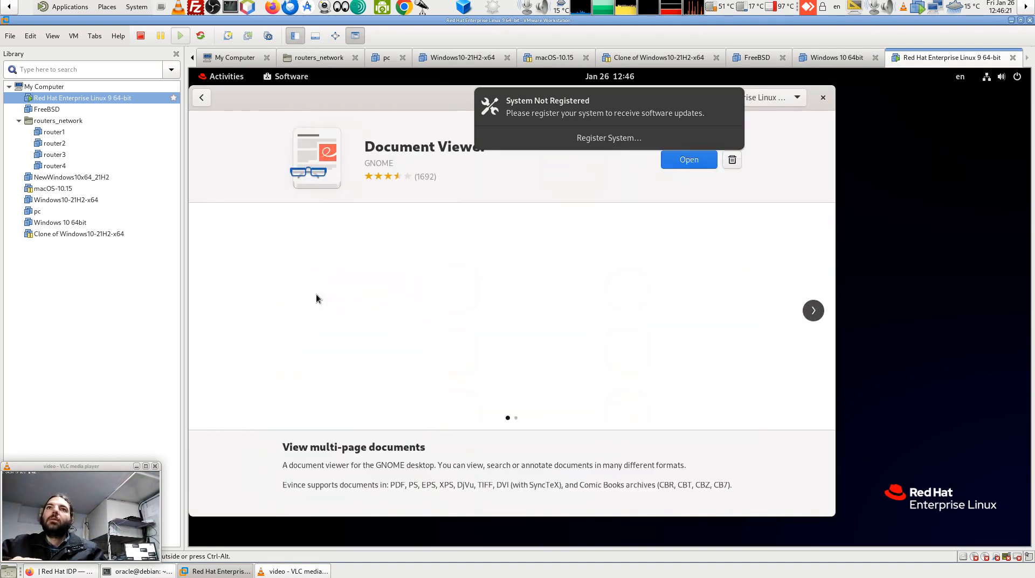
Launch Document Viewer, move its window down, close it, and go back in Software.
{"action": "left_click", "coordinate": [686, 163]}
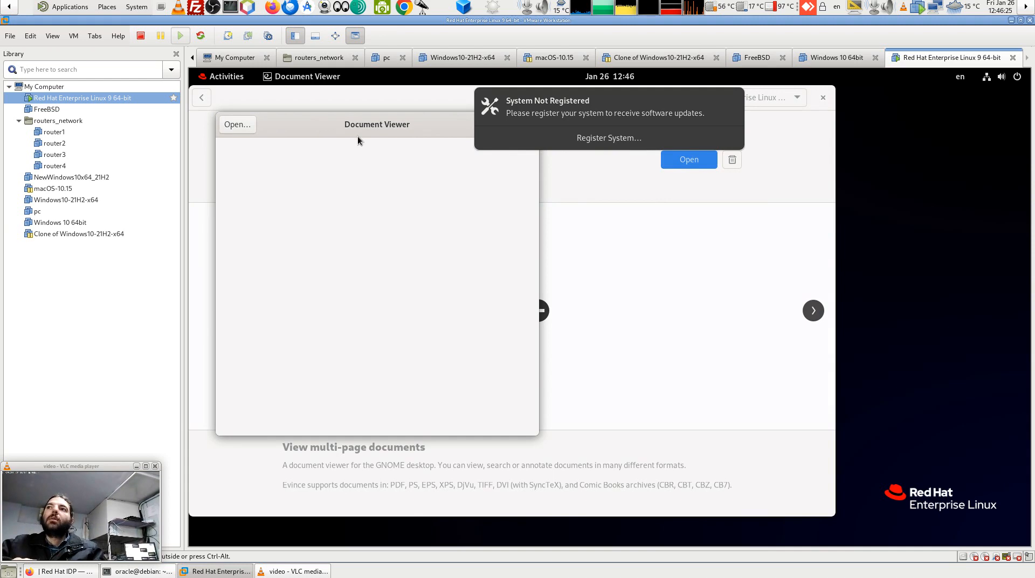
{"action": "left_click_drag", "start_coordinate": [309, 131], "coordinate": [422, 286]}
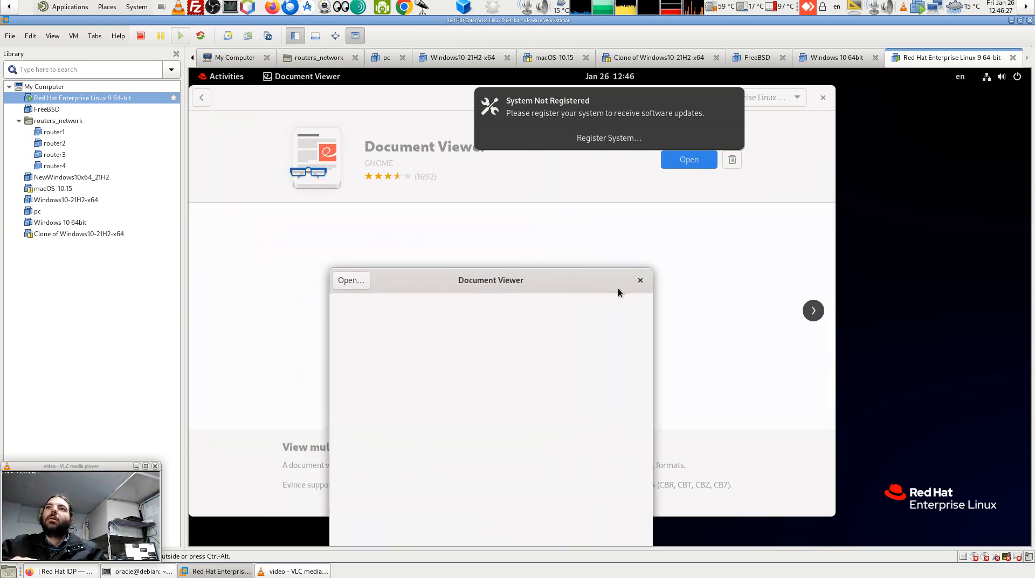
{"action": "left_click", "coordinate": [641, 282]}
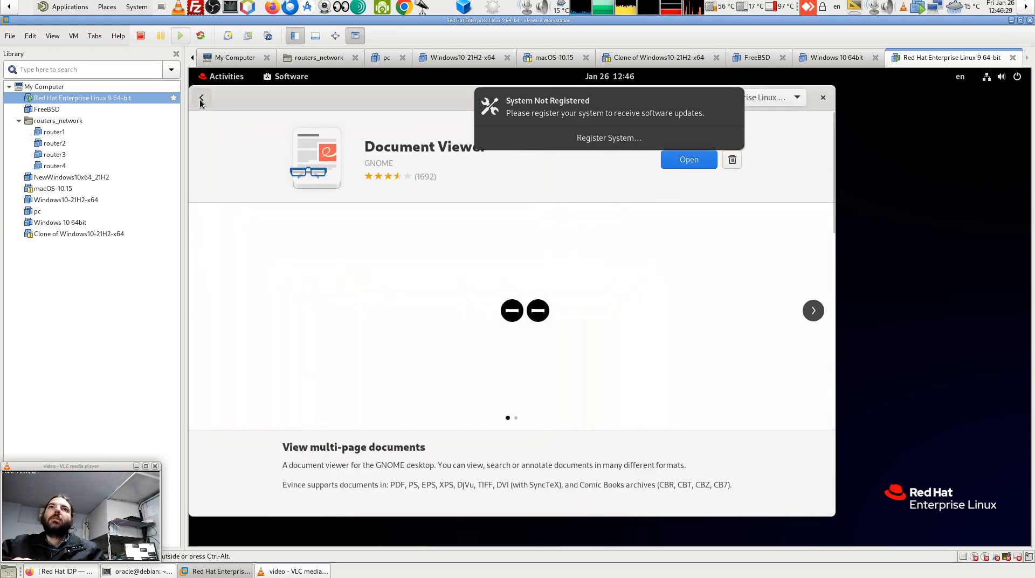
{"action": "left_click", "coordinate": [202, 98]}
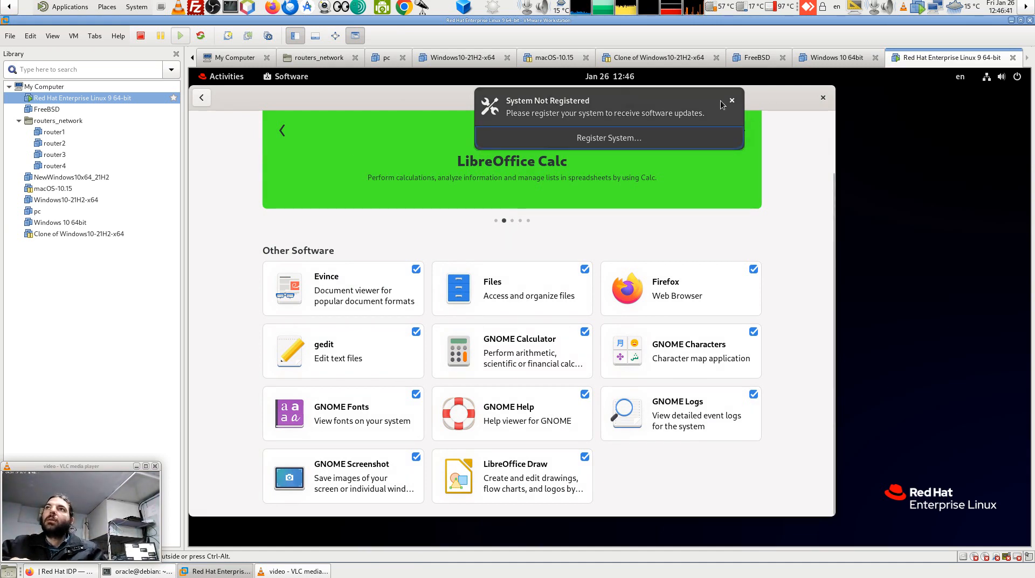
Cycle the featured banner past LibreOffice Impress back to GNOME Disks, then return to Explore.
{"action": "left_click", "coordinate": [747, 137]}
{"action": "left_click", "coordinate": [747, 137]}
{"action": "left_click", "coordinate": [747, 137]}
{"action": "left_click", "coordinate": [747, 138]}
{"action": "left_click", "coordinate": [748, 137]}
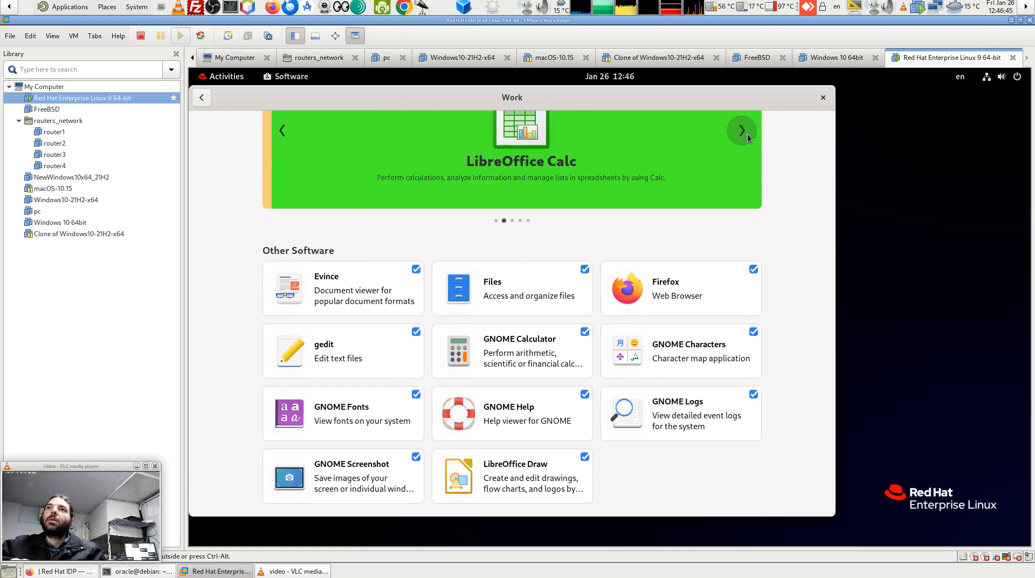
{"action": "left_click", "coordinate": [748, 138]}
{"action": "left_click", "coordinate": [747, 137]}
{"action": "left_click", "coordinate": [747, 137]}
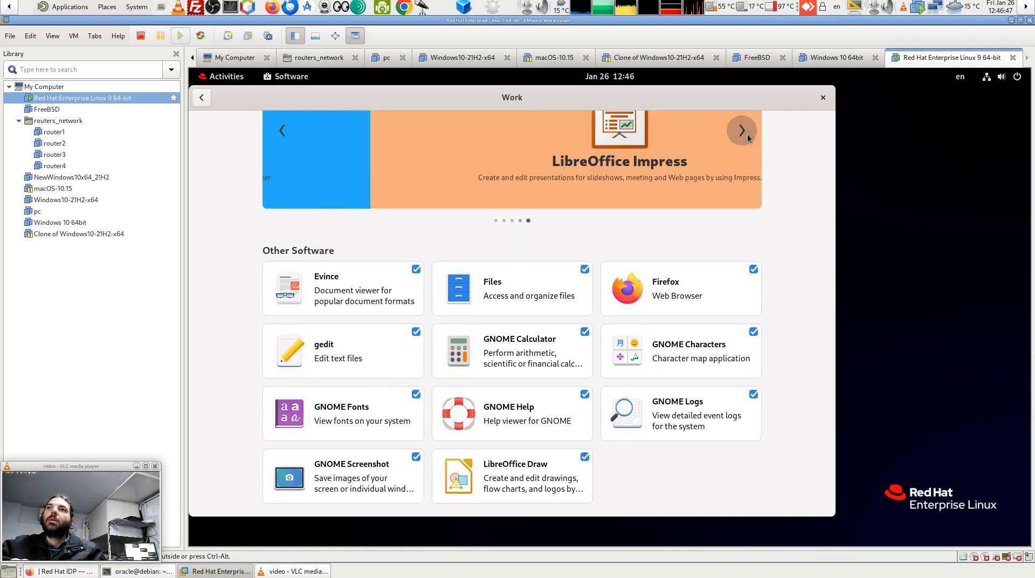
{"action": "left_click", "coordinate": [748, 138]}
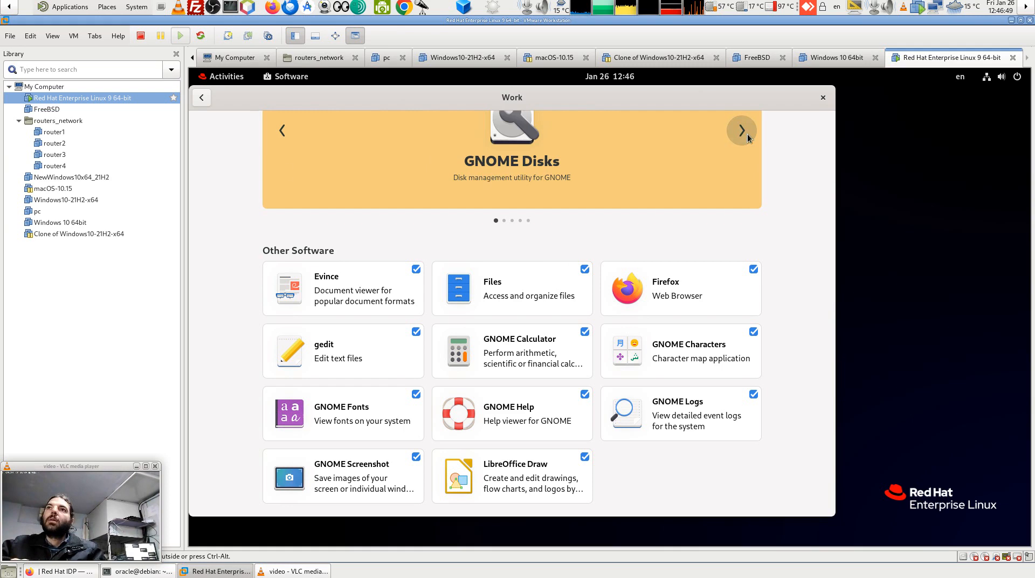
{"action": "left_click", "coordinate": [201, 97]}
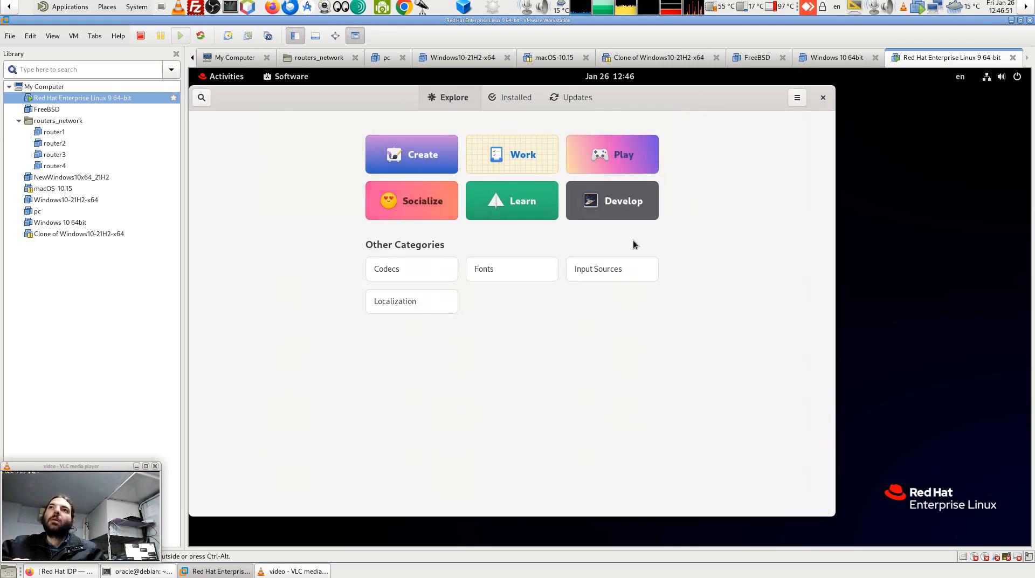
Browse the Develop, Socialize, Play and Create categories in Software.
{"action": "left_click", "coordinate": [593, 207]}
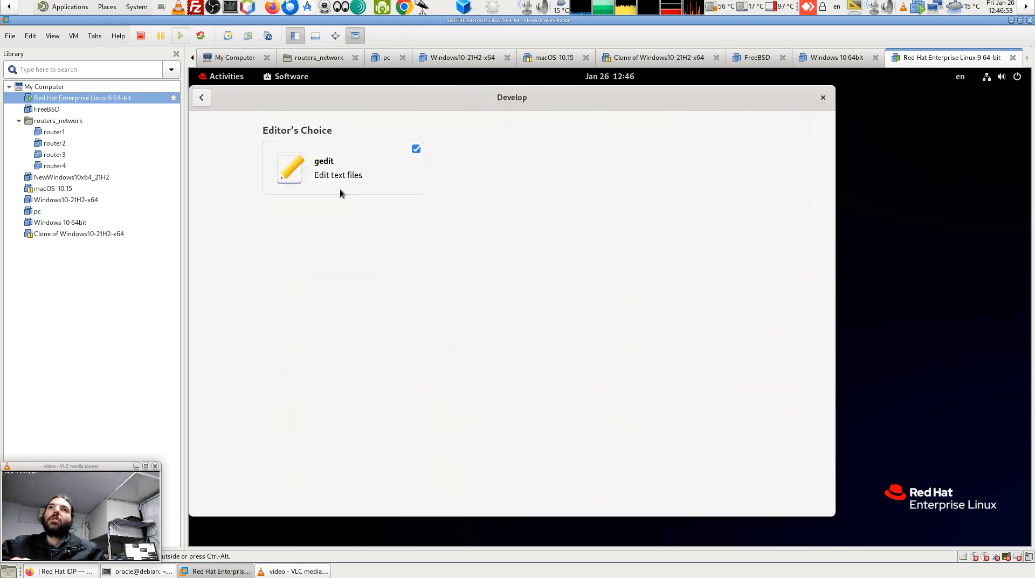
{"action": "left_click", "coordinate": [201, 97]}
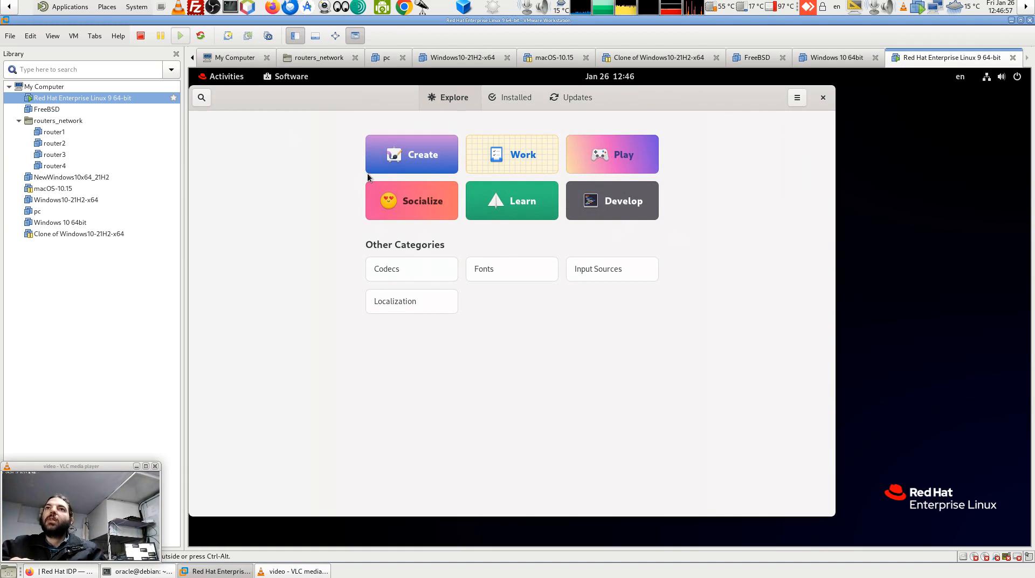
{"action": "left_click", "coordinate": [403, 208]}
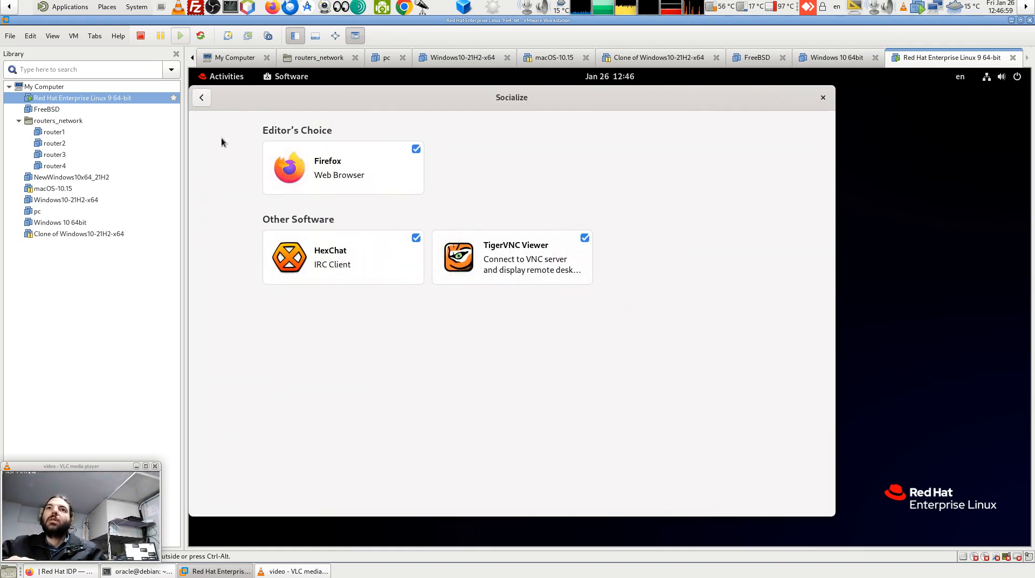
{"action": "left_click", "coordinate": [201, 97]}
{"action": "left_click", "coordinate": [613, 157]}
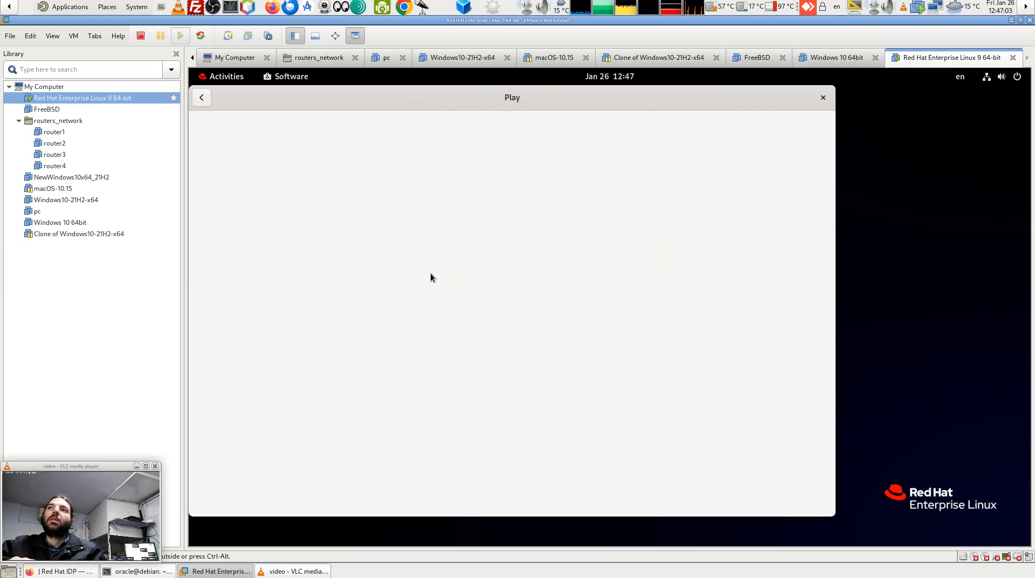
{"action": "left_click", "coordinate": [199, 100]}
{"action": "left_click", "coordinate": [376, 160]}
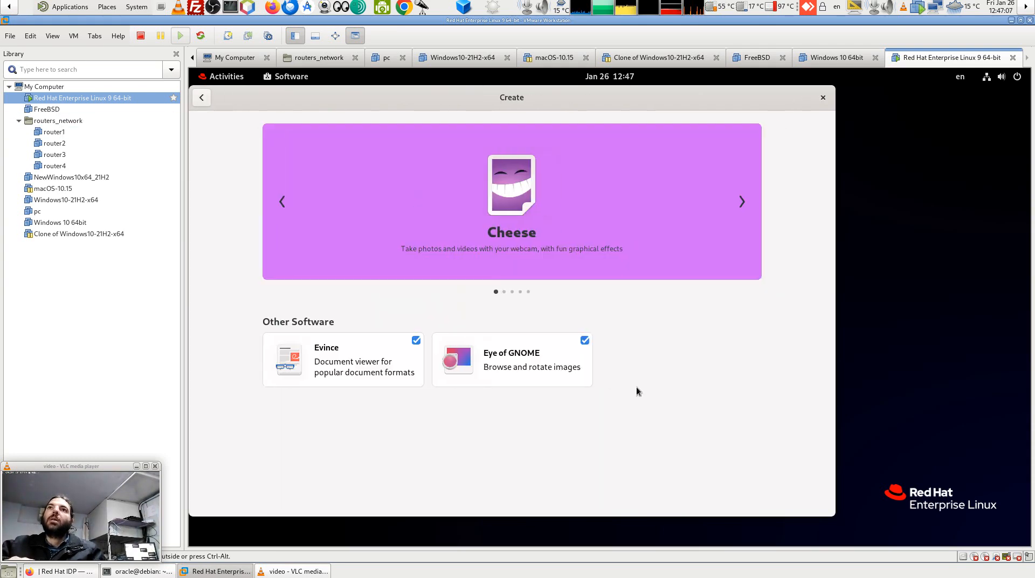
{"action": "left_click", "coordinate": [202, 97]}
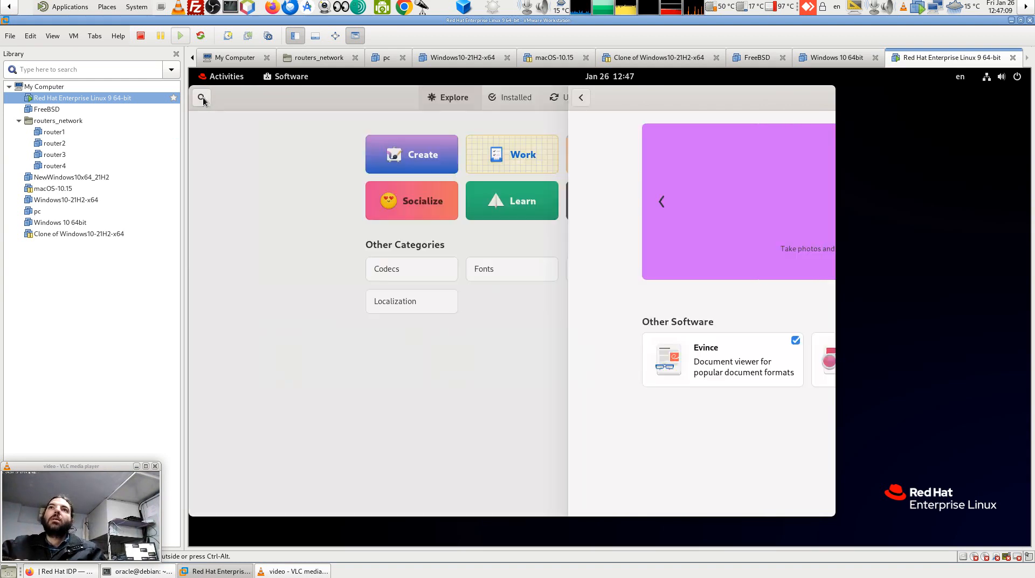
Reopen Create, cycle its featured banner through several apps, then close Software.
{"action": "left_click", "coordinate": [411, 159]}
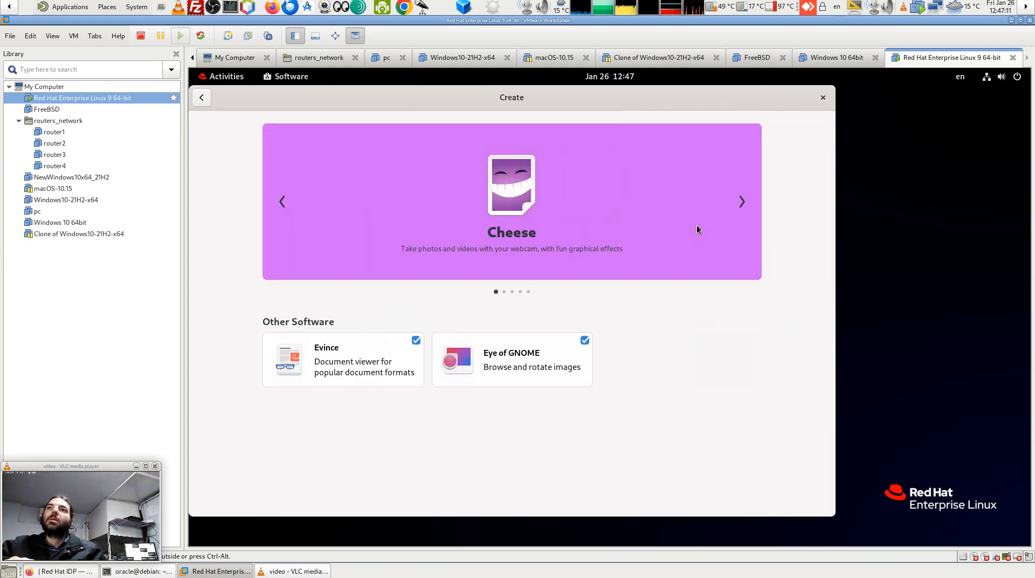
{"action": "left_click", "coordinate": [743, 203]}
{"action": "left_click", "coordinate": [744, 203]}
{"action": "left_click", "coordinate": [744, 202]}
{"action": "left_click", "coordinate": [743, 202]}
{"action": "left_click", "coordinate": [744, 203]}
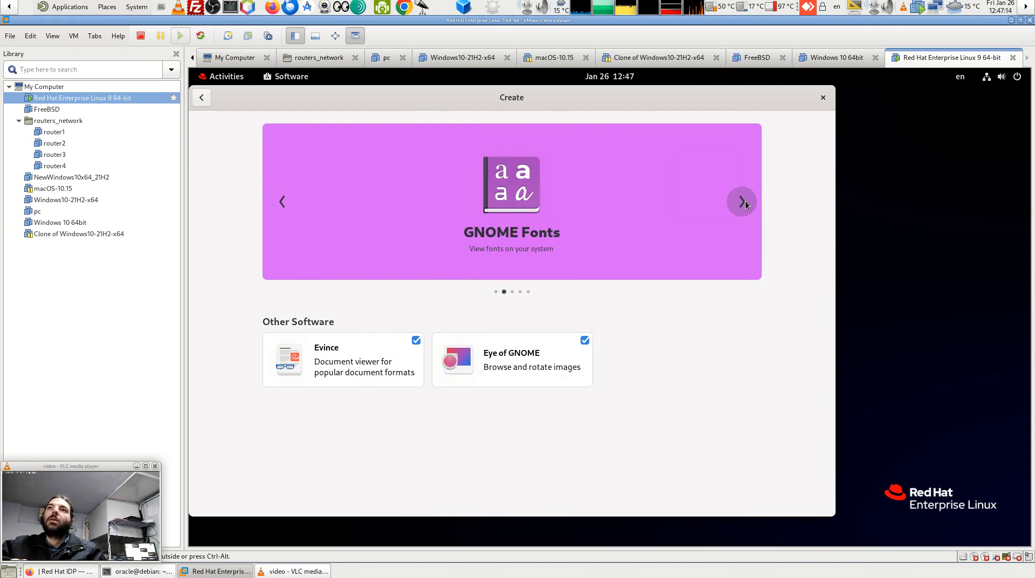
{"action": "left_click", "coordinate": [201, 100]}
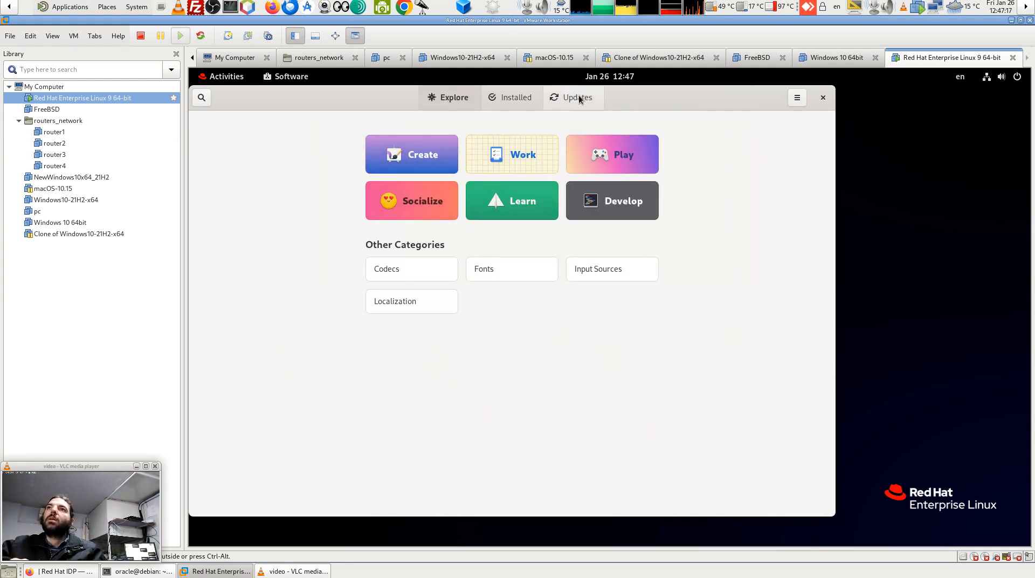
{"action": "left_click", "coordinate": [823, 97]}
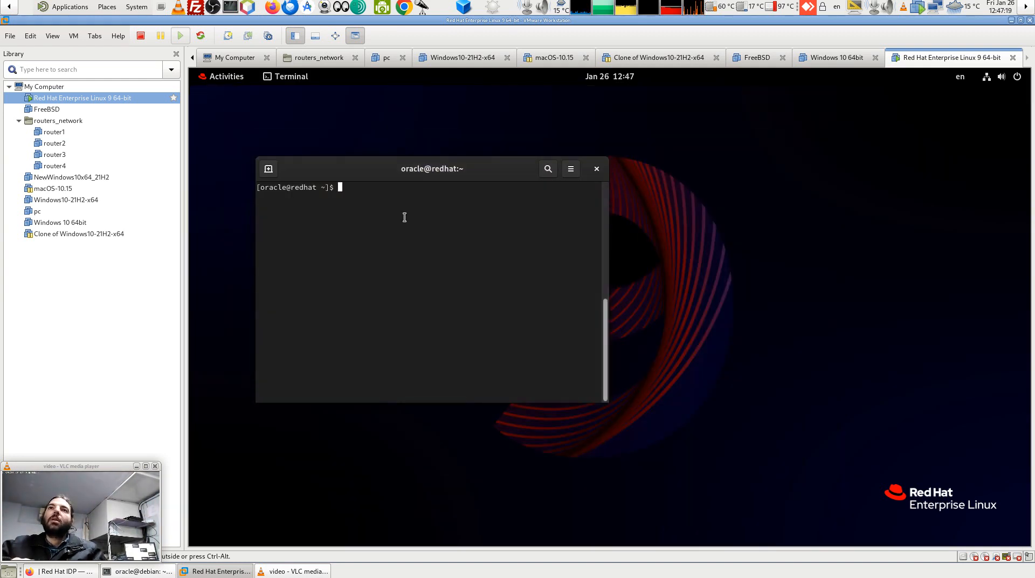
Run 'g++ --version', fixing the mistyped '==' option, to show GCC 11.4.1.
{"action": "type", "text": "yu"}
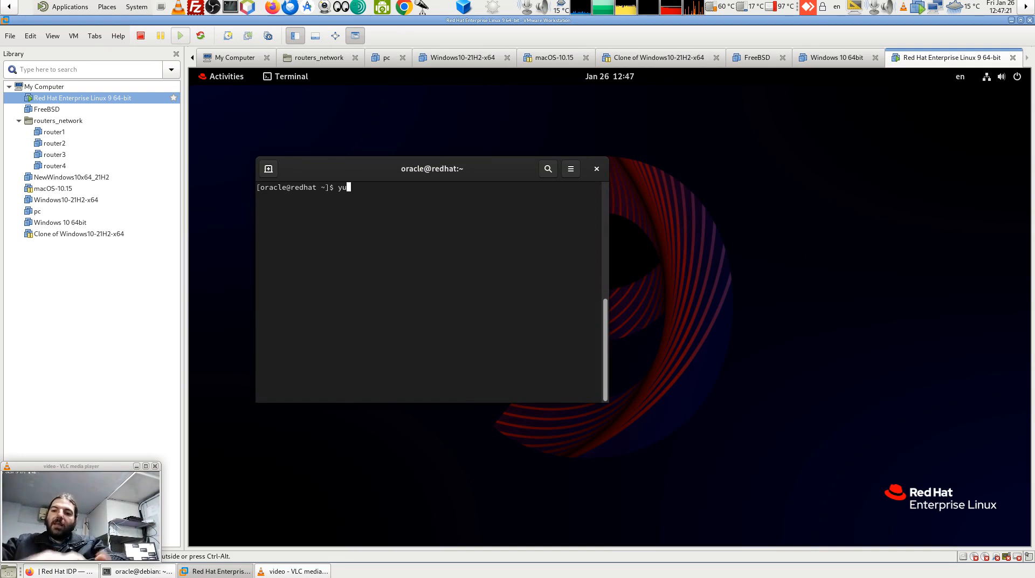
{"action": "type", "text": "m"}
{"action": "key", "text": "BackSpace"}
{"action": "key", "text": "BackSpace"}
{"action": "key", "text": "BackSpace"}
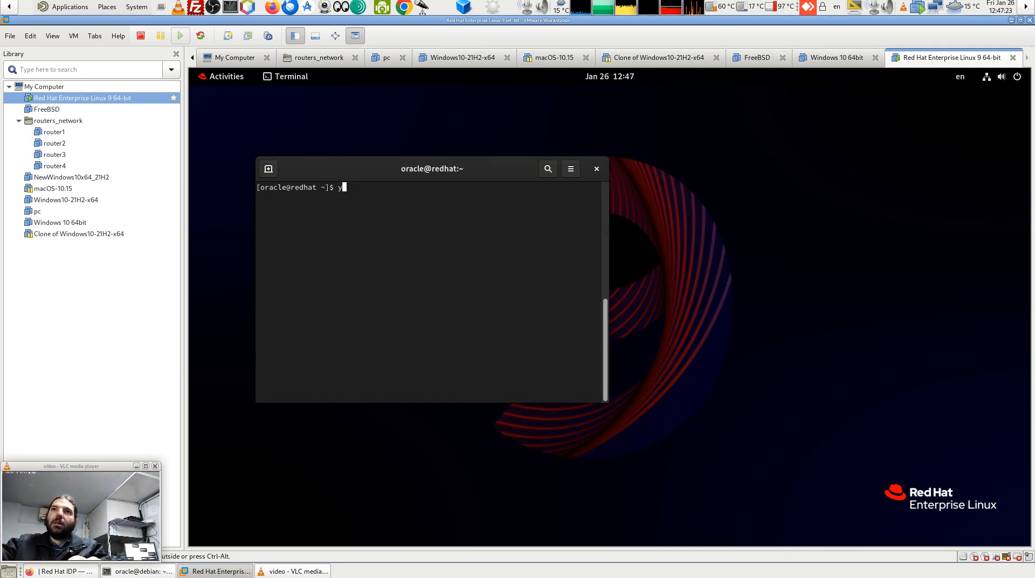
{"action": "type", "text": "g++"}
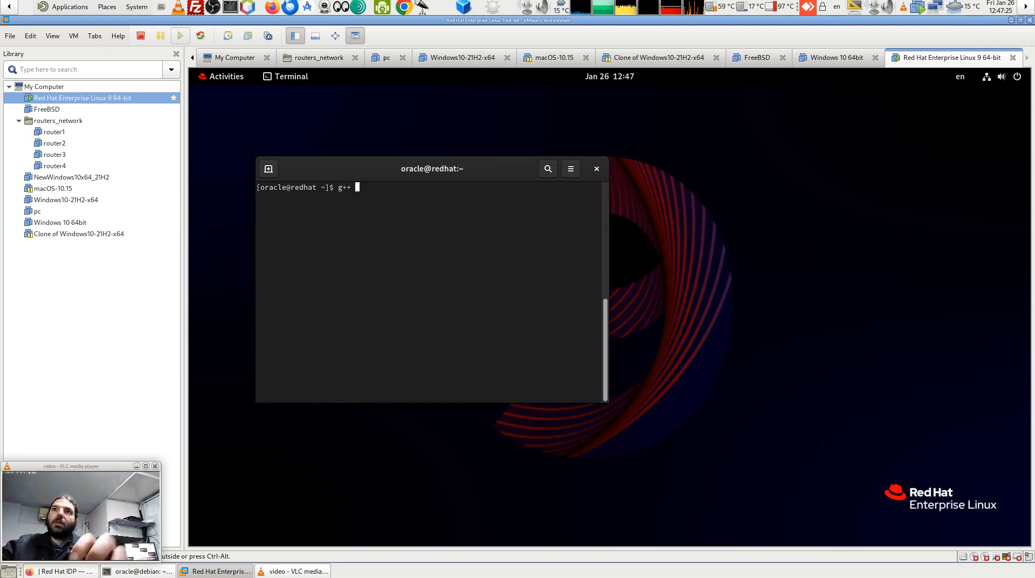
{"action": "type", "text": " ==versio"}
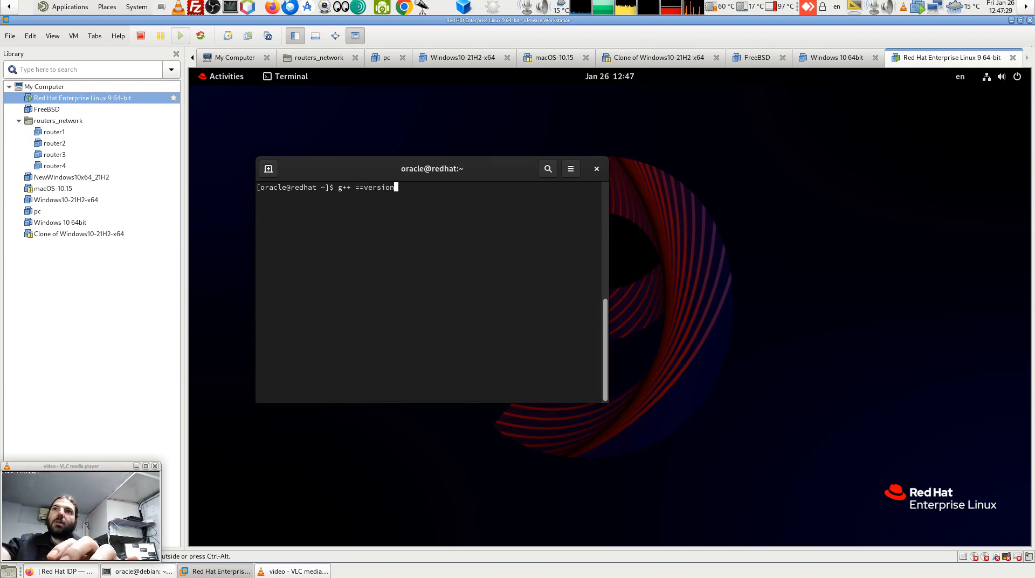
{"action": "type", "text": "n"}
{"action": "key", "text": "Left"}
{"action": "key", "text": "Left"}
{"action": "key", "text": "Left"}
{"action": "key", "text": "Left"}
{"action": "key", "text": "Left"}
{"action": "key", "text": "Left"}
{"action": "key", "text": "Left"}
{"action": "key", "text": "BackSpace"}
{"action": "key", "text": "BackSpace"}
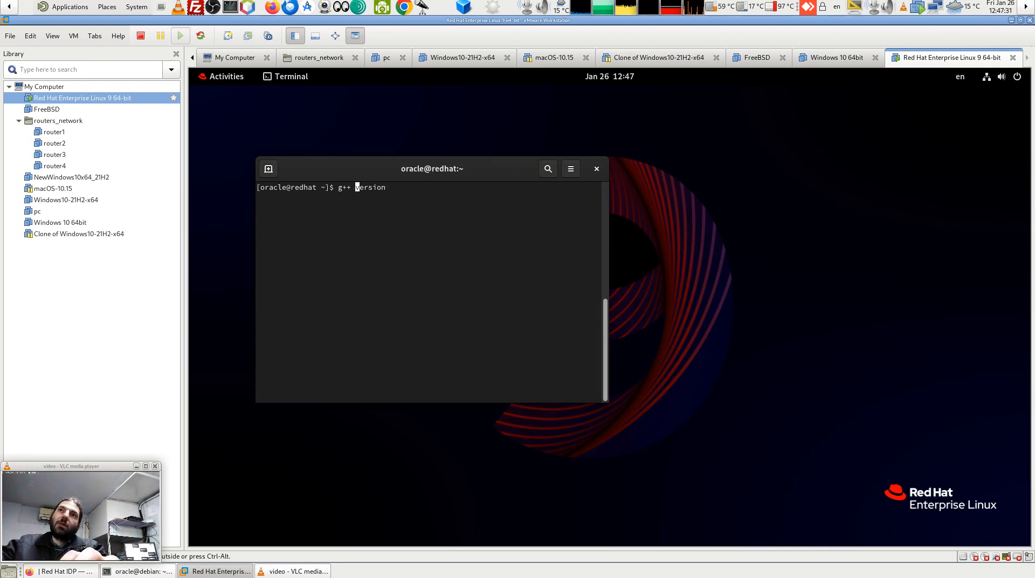
{"action": "type", "text": "--"}
{"action": "key", "text": "Return"}
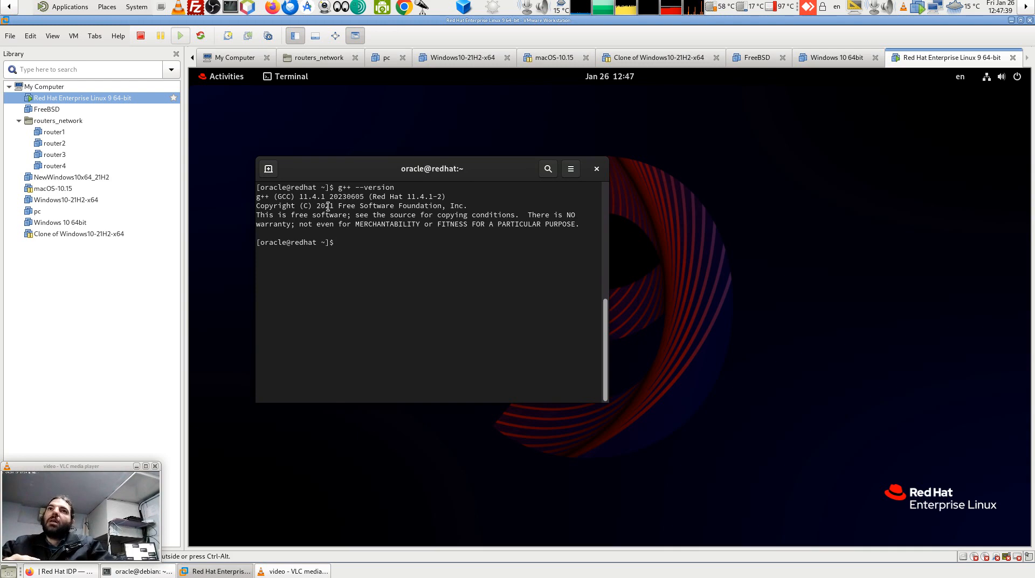
Highlight the copyright year 2021 and then the version 11.4 in the output.
{"action": "left_click_drag", "start_coordinate": [338, 206], "coordinate": [315, 206]}
{"action": "left_click", "coordinate": [393, 267]}
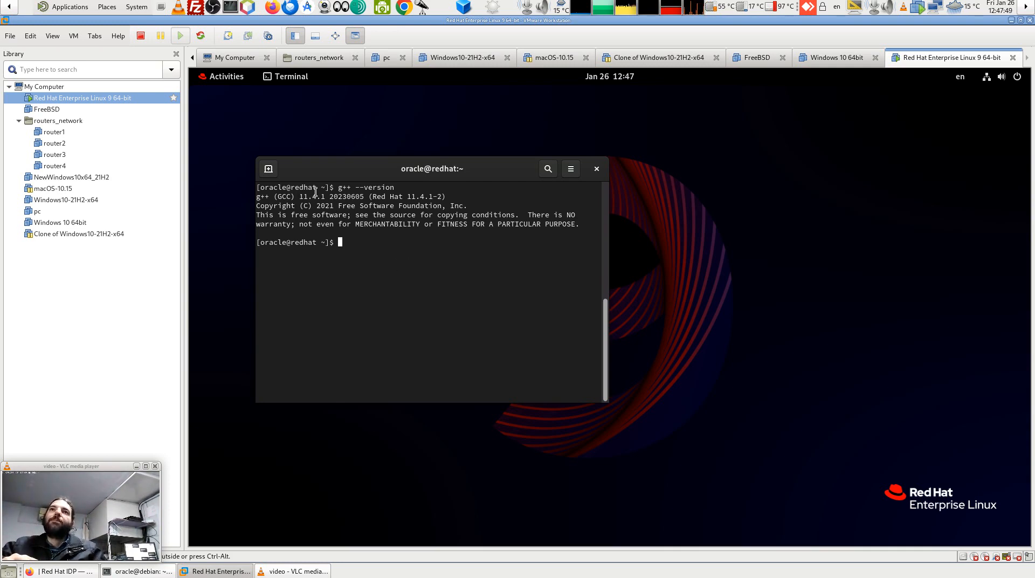
{"action": "left_click_drag", "start_coordinate": [295, 196], "coordinate": [321, 196]}
{"action": "left_click", "coordinate": [345, 295]}
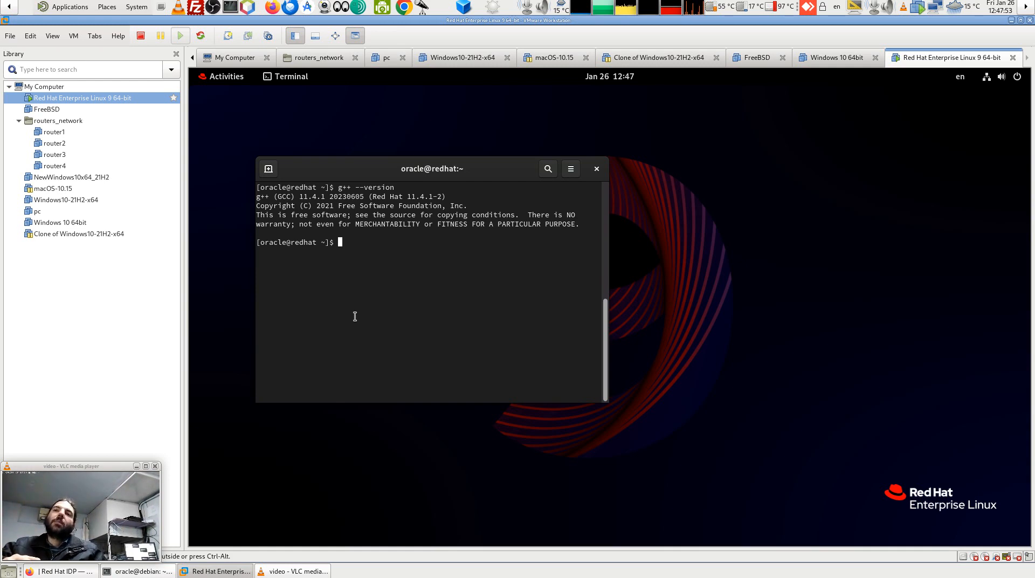
Run 'yum search haskell stack' (no matches), then switch to root with 'su -'.
{"action": "type", "text": "yum s"}
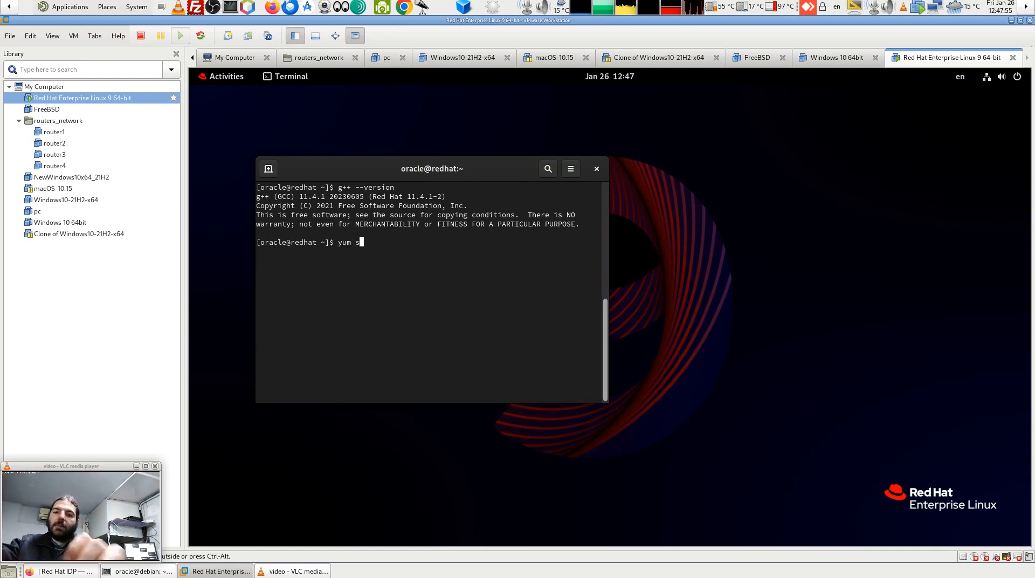
{"action": "type", "text": "earch h"}
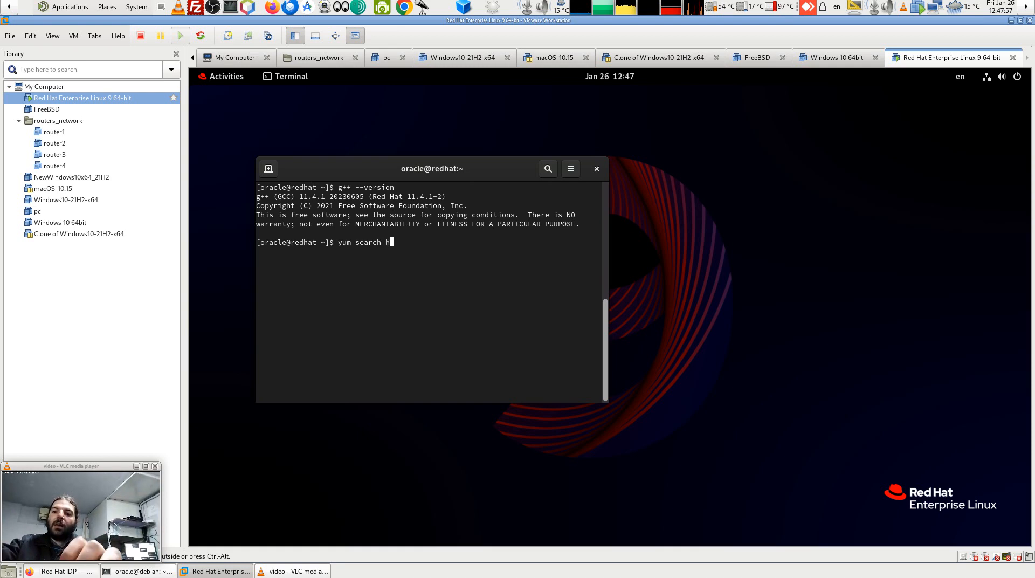
{"action": "type", "text": "askell"}
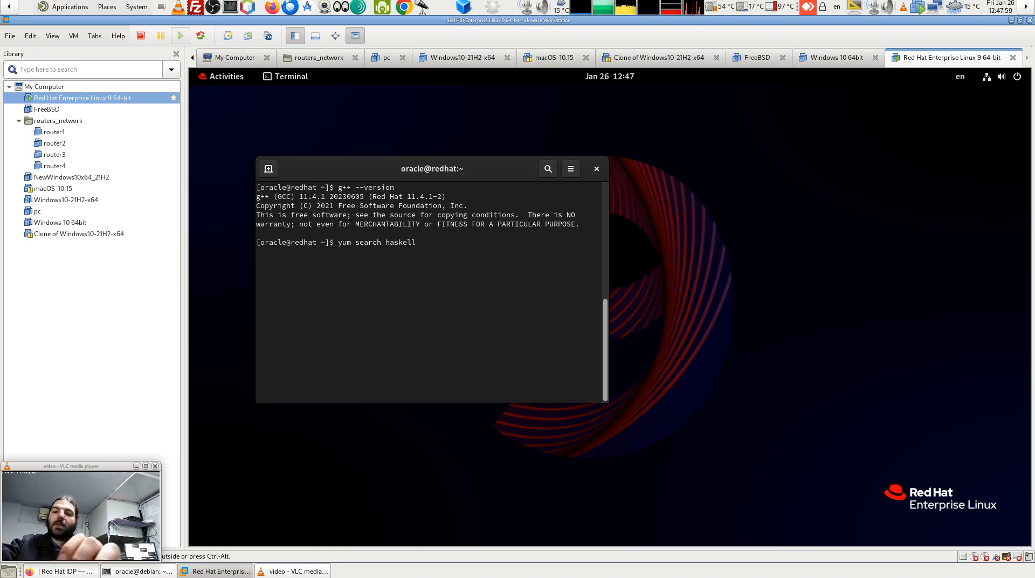
{"action": "type", "text": " stack"}
{"action": "key", "text": "Return"}
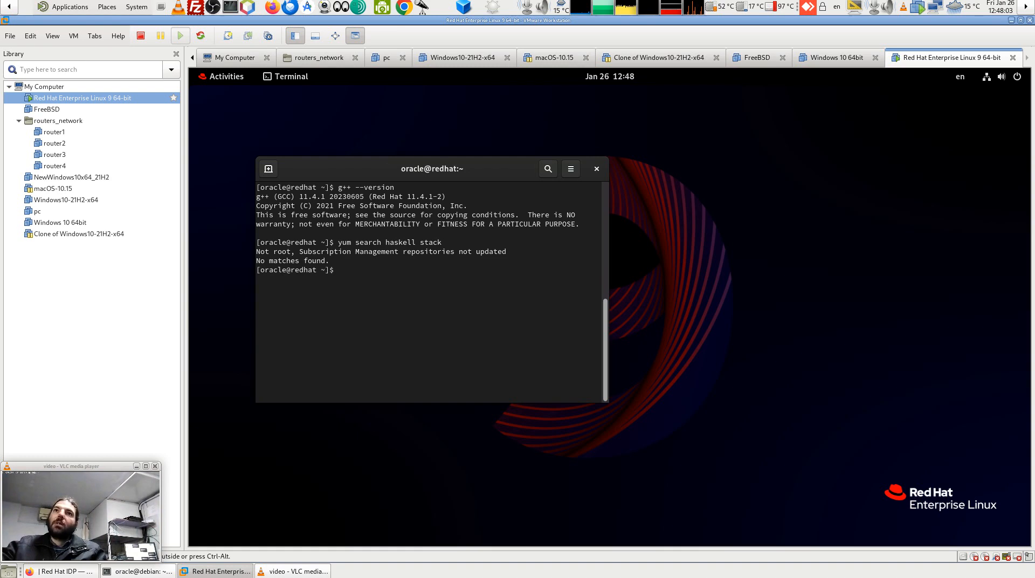
{"action": "key", "text": "Up"}
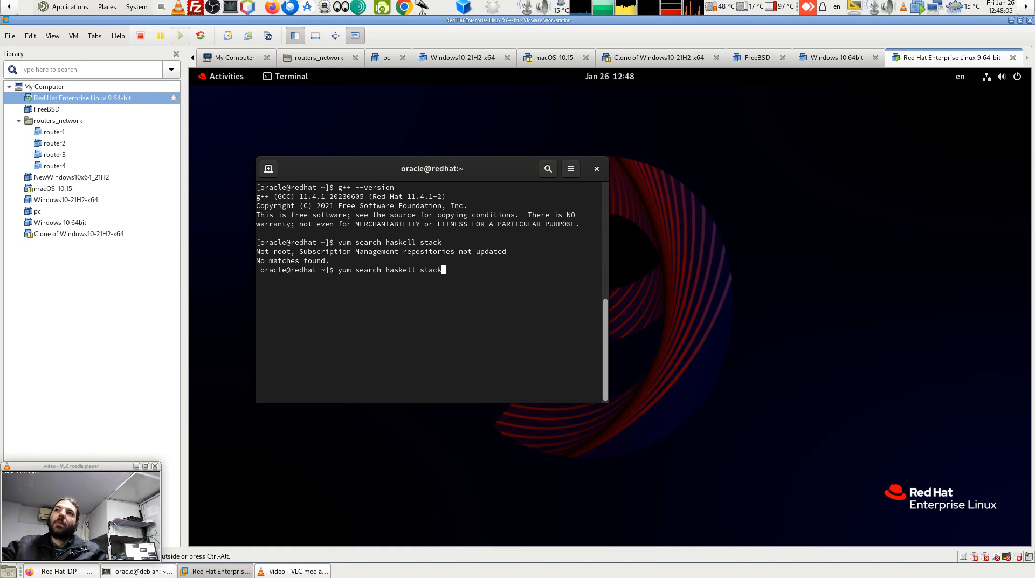
{"action": "key", "text": "Left"}
{"action": "key", "text": "Left"}
{"action": "key", "text": "Left"}
{"action": "key", "text": "Left"}
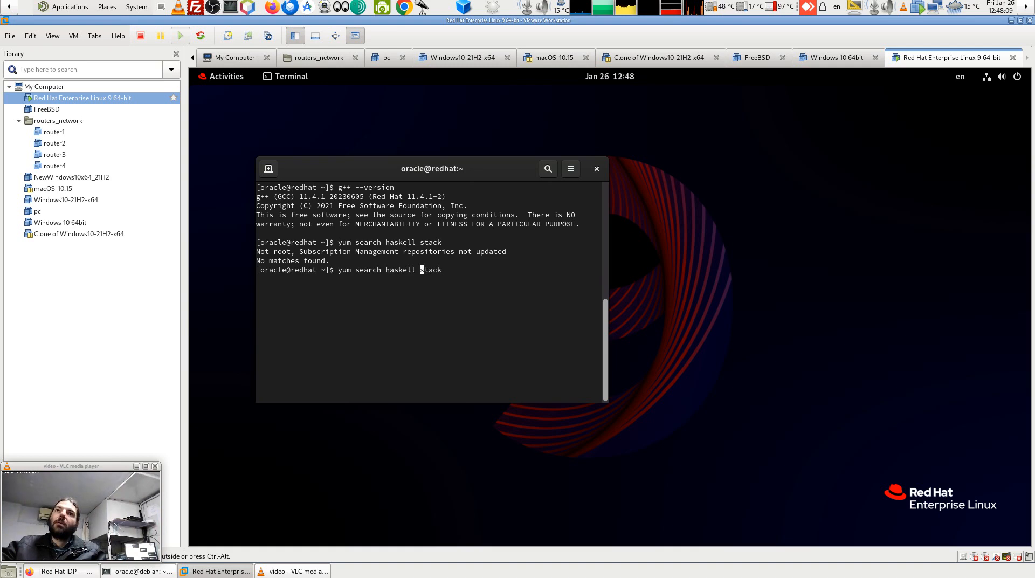
{"action": "key", "text": "Down"}
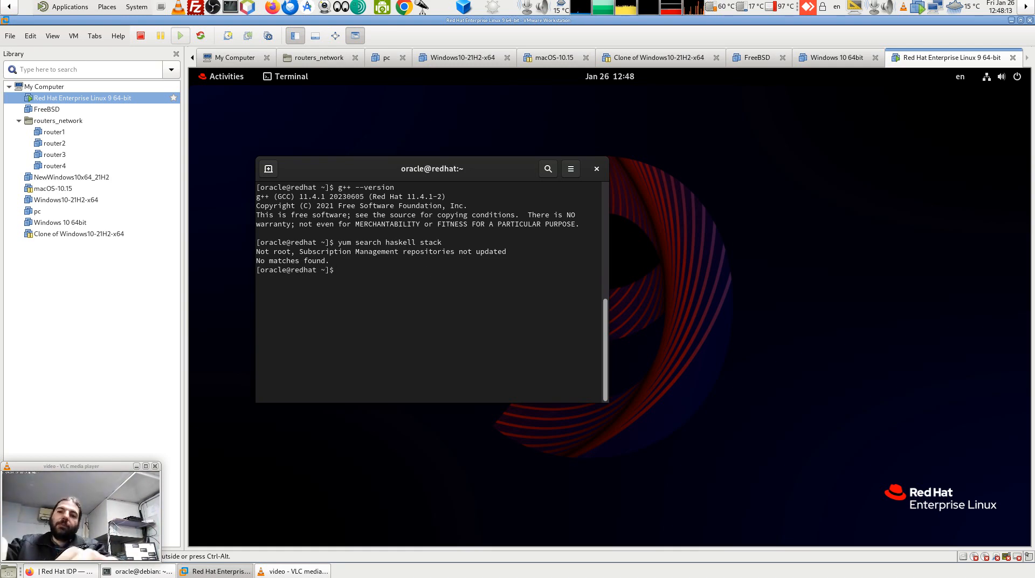
{"action": "type", "text": "su -"}
{"action": "key", "text": "Return"}
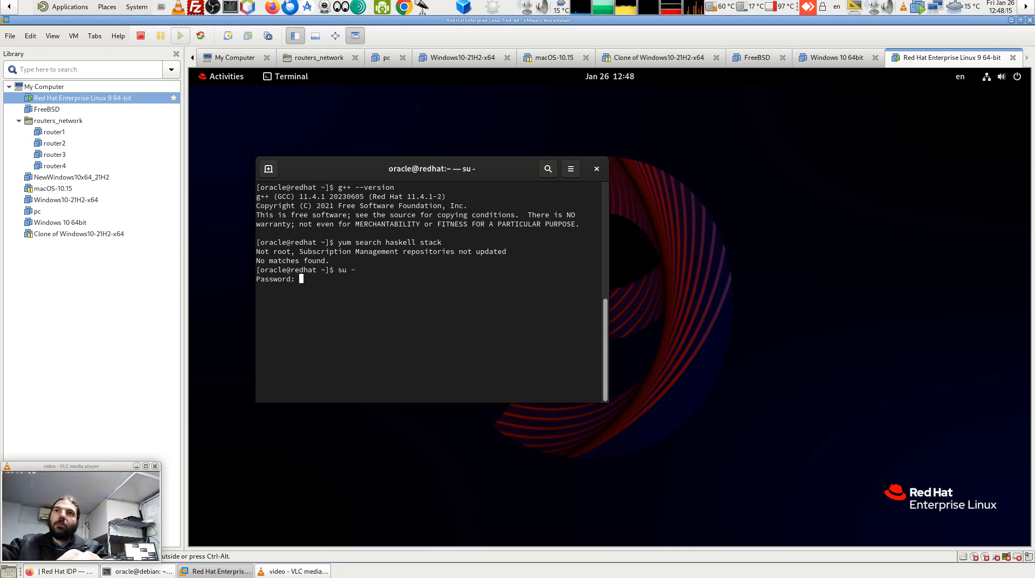
As root, run 'yum search haskell', which finds ghc-srpm-macros.
{"action": "key", "text": "Return"}
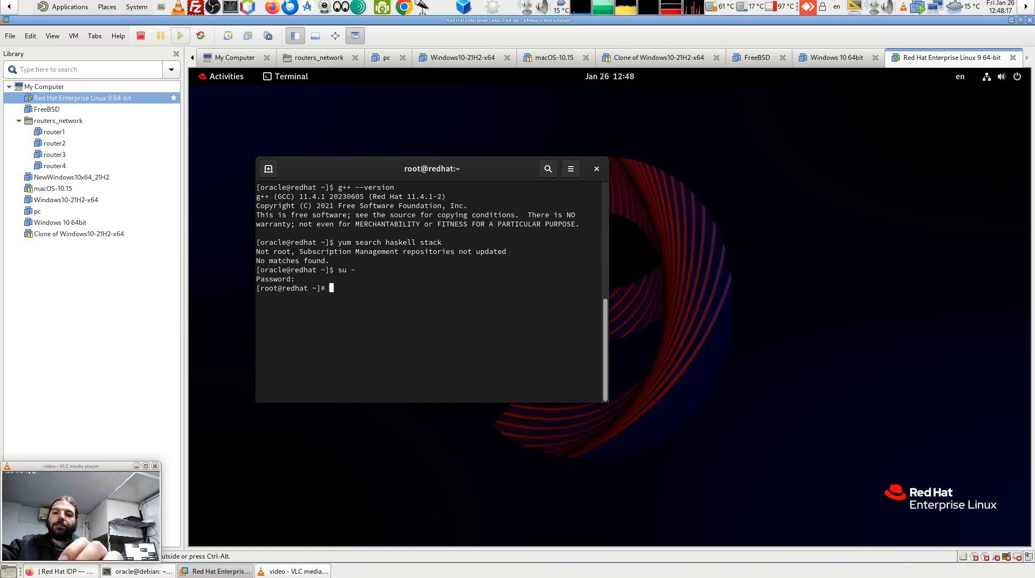
{"action": "type", "text": "yum search haskell"}
{"action": "key", "text": "Return"}
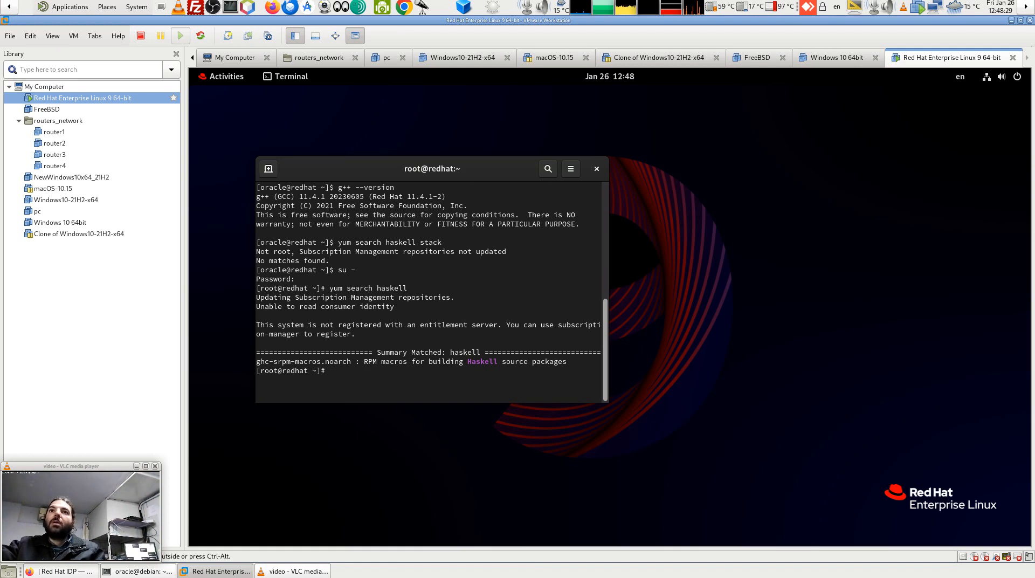
Edit the search to 'yum search stack' (finds tpm2-tss), then bring Firefox to the front.
{"action": "key", "text": "Up"}
{"action": "key", "text": "BackSpace"}
{"action": "key", "text": "BackSpace"}
{"action": "key", "text": "BackSpace"}
{"action": "key", "text": "BackSpace"}
{"action": "key", "text": "BackSpace"}
{"action": "key", "text": "BackSpace"}
{"action": "type", "text": "stack"}
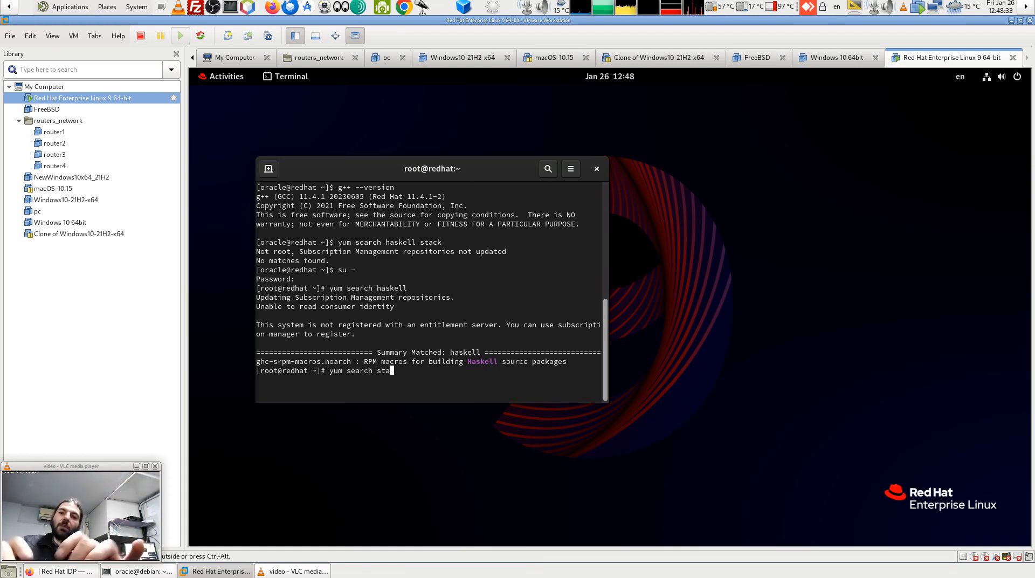
{"action": "key", "text": "Return"}
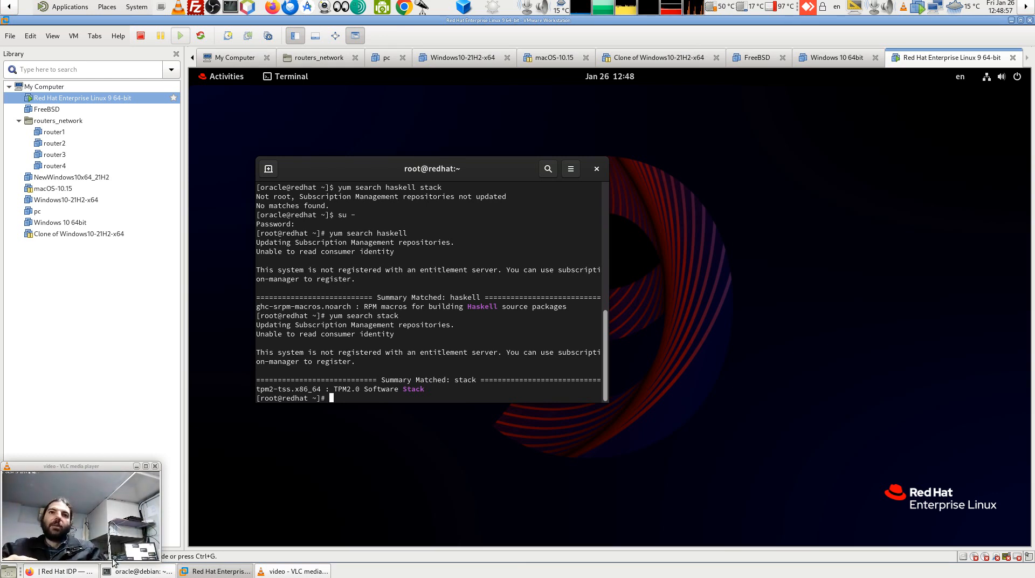
{"action": "left_click", "coordinate": [64, 573]}
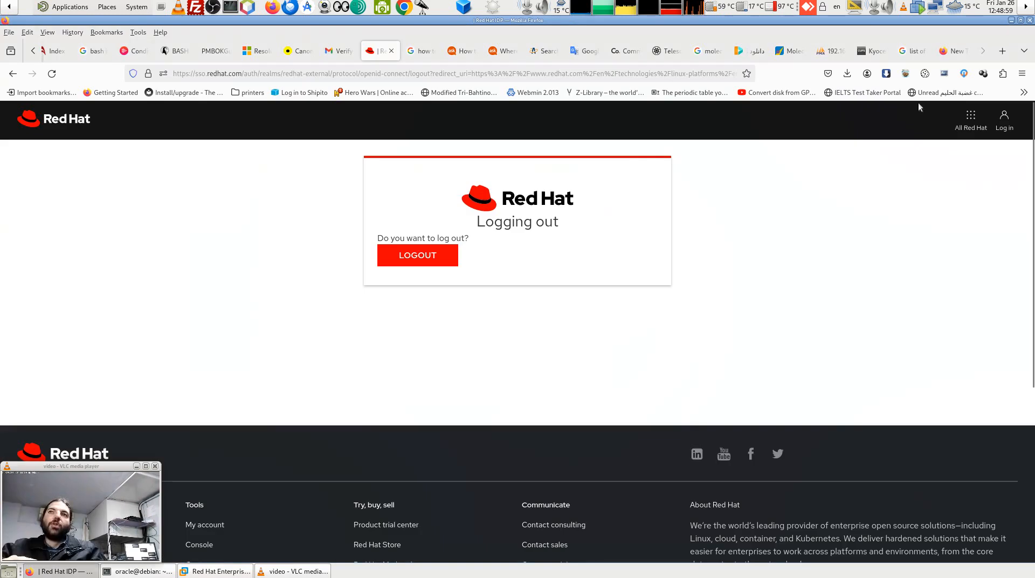
In the empty new tab, search Google for 'install mate desktop on redhat 9.3'.
{"action": "left_click", "coordinate": [965, 49]}
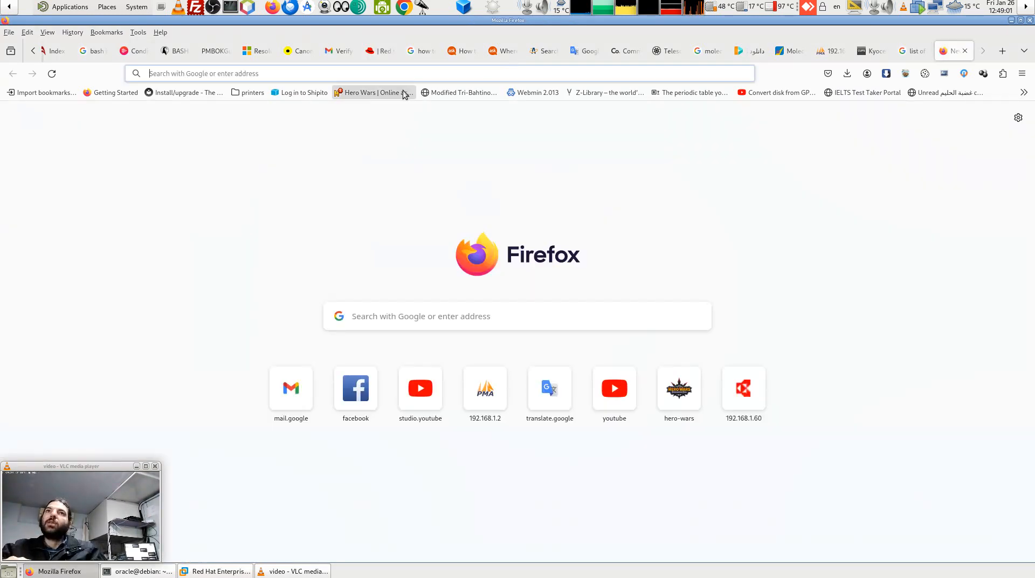
{"action": "key", "text": "ctrl+l"}
{"action": "type", "text": "install"}
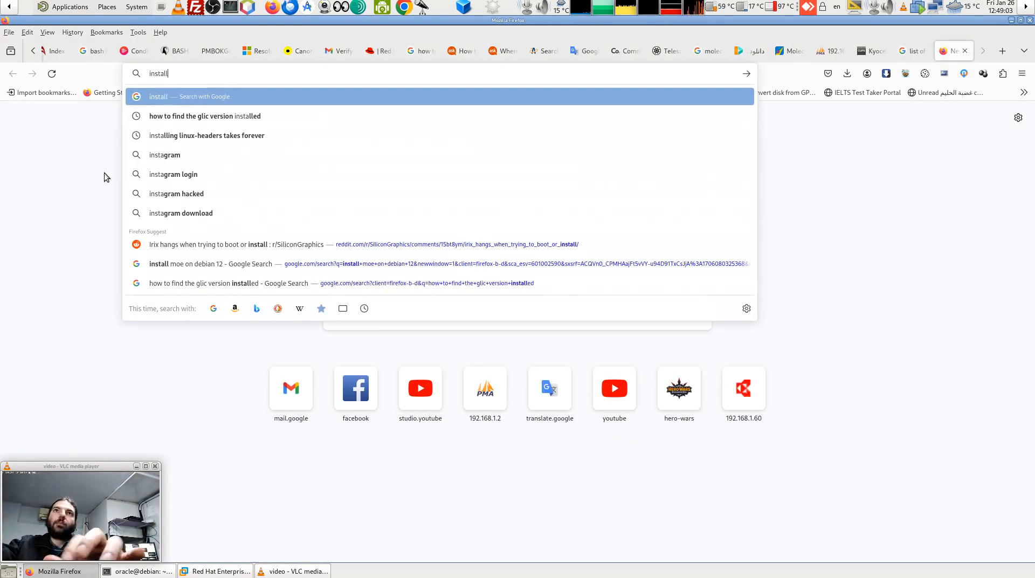
{"action": "type", "text": " mate "}
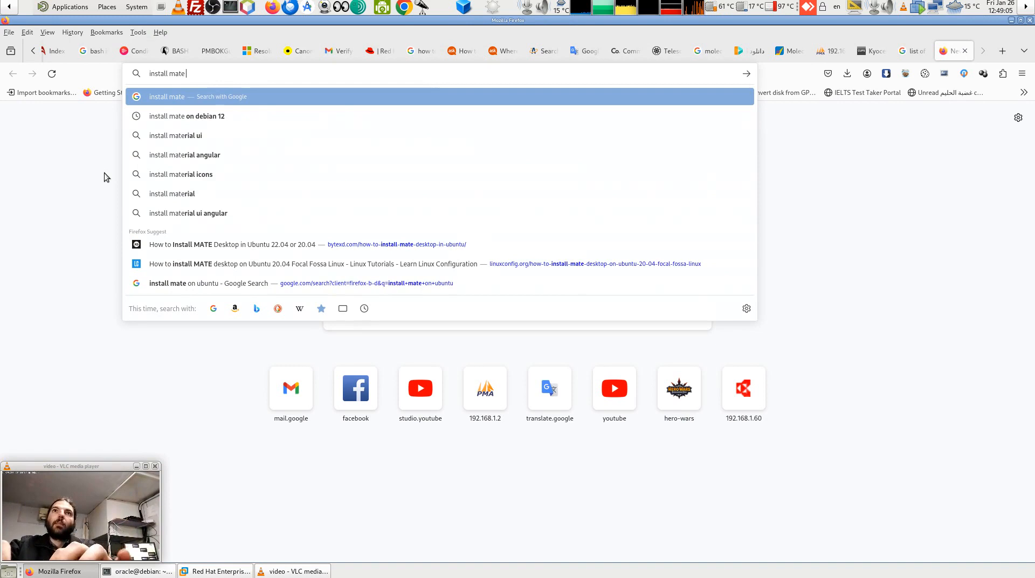
{"action": "type", "text": "desk"}
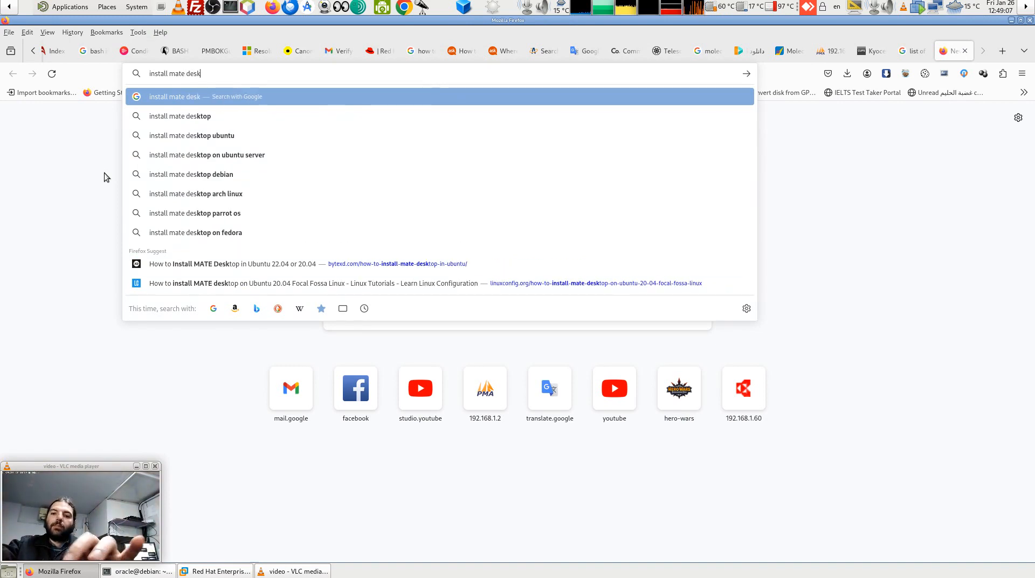
{"action": "type", "text": "top o"}
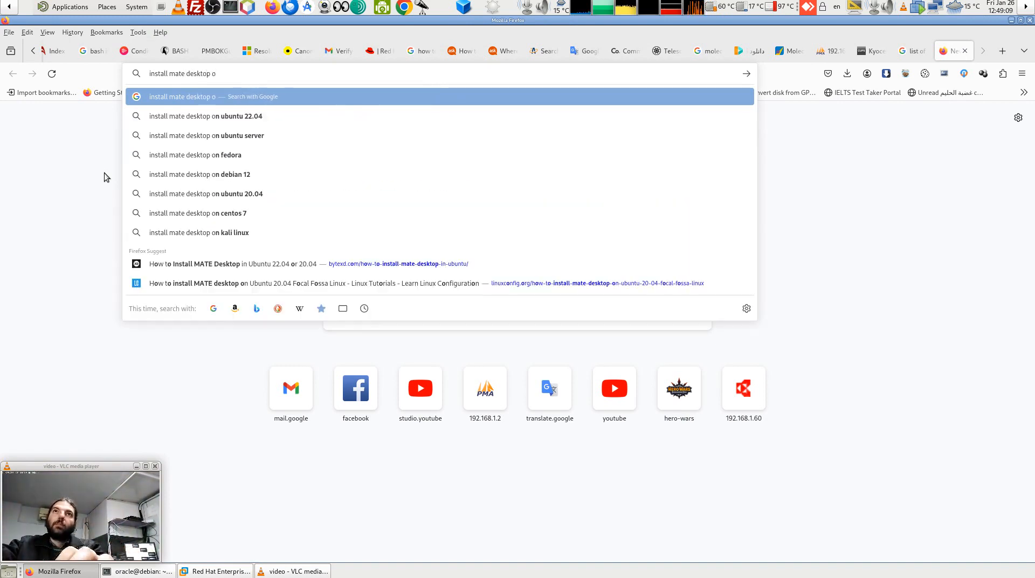
{"action": "type", "text": "n redha"}
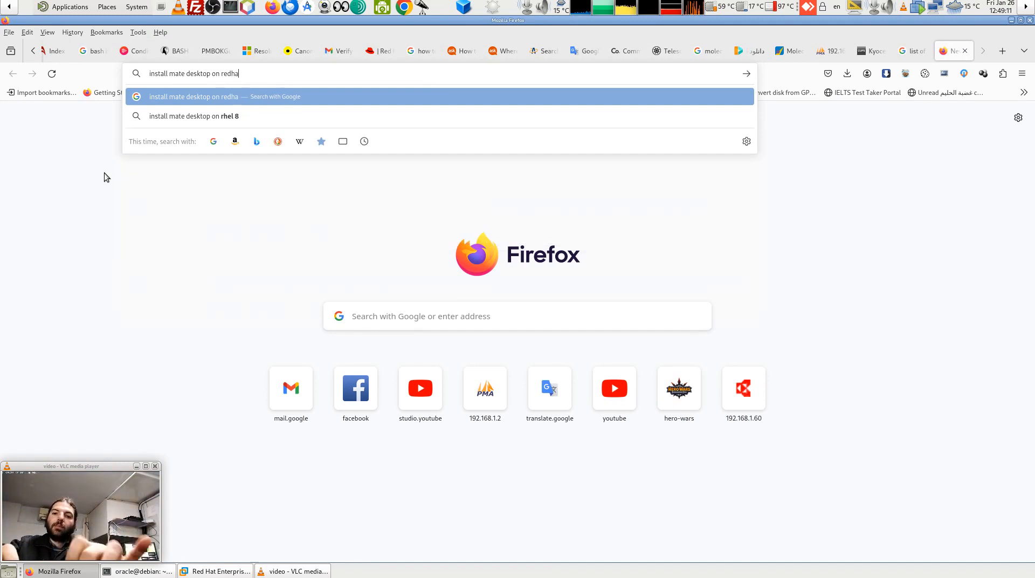
{"action": "type", "text": "t 9.3"}
{"action": "key", "text": "Return"}
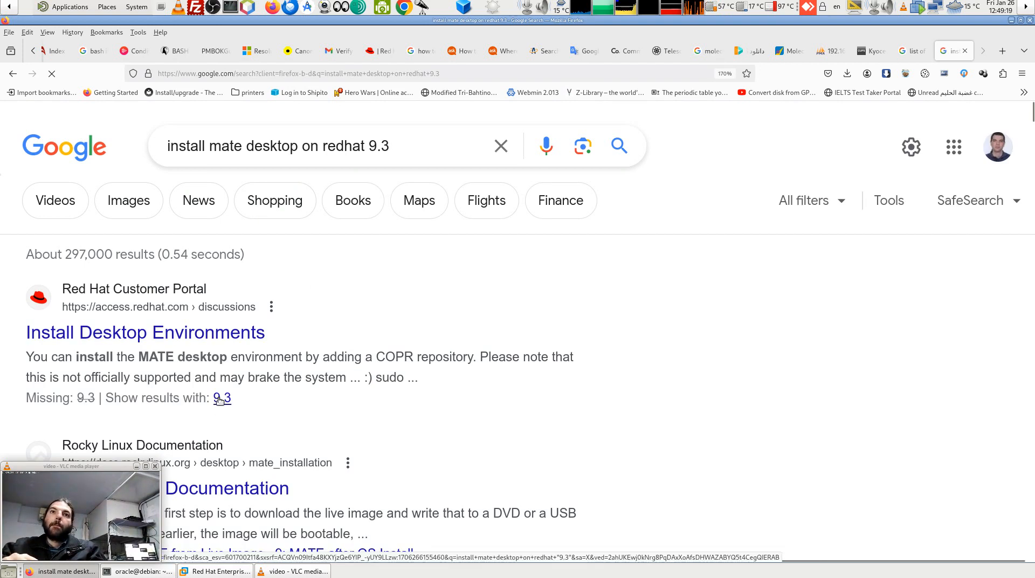
Try the exact-term 9.3 search, go back, and open the Install Desktop Environments result.
{"action": "left_click", "coordinate": [220, 399]}
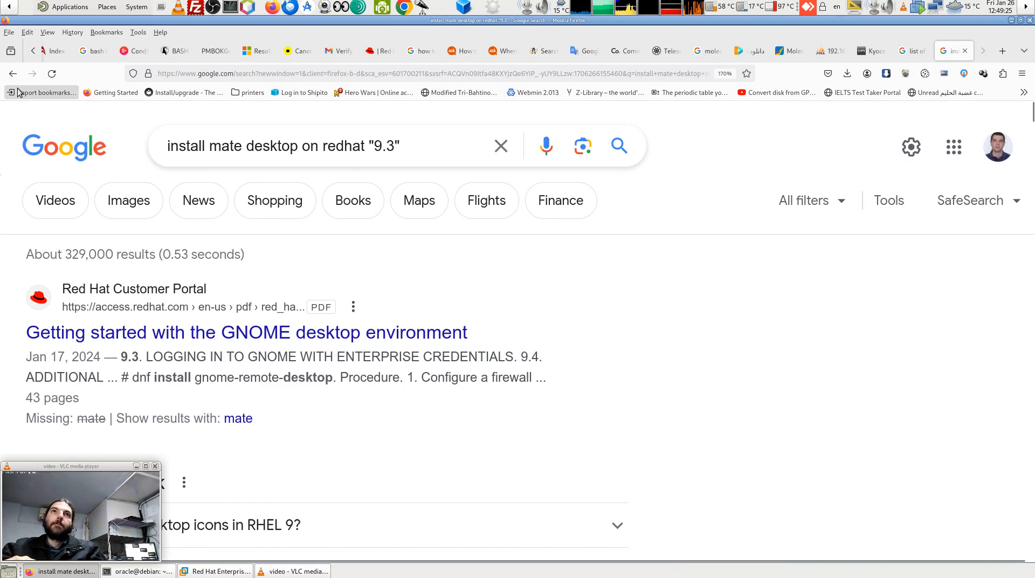
{"action": "left_click", "coordinate": [12, 73]}
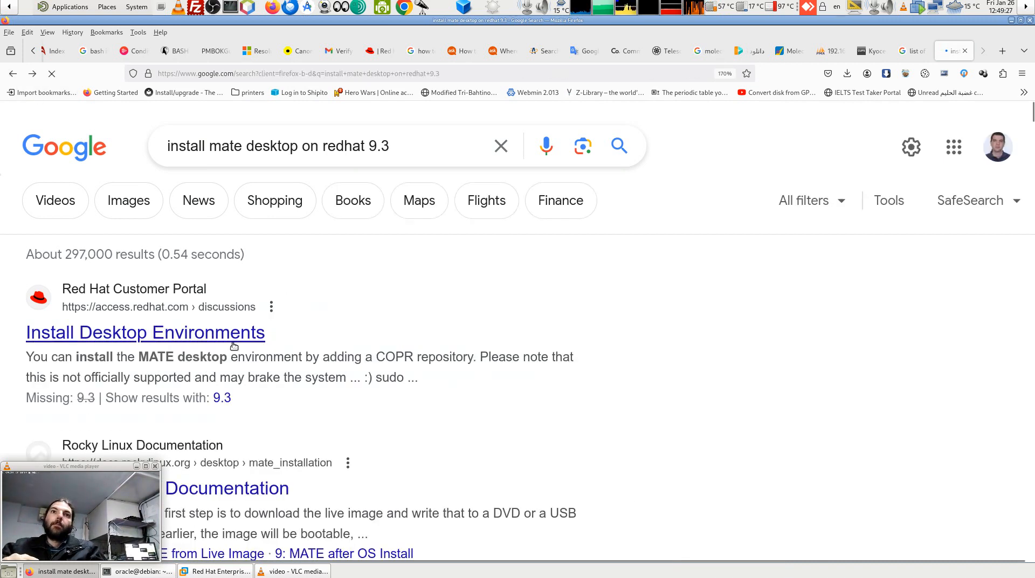
{"action": "scroll", "coordinate": [233, 348], "scroll_direction": "down", "scroll_amount": 2}
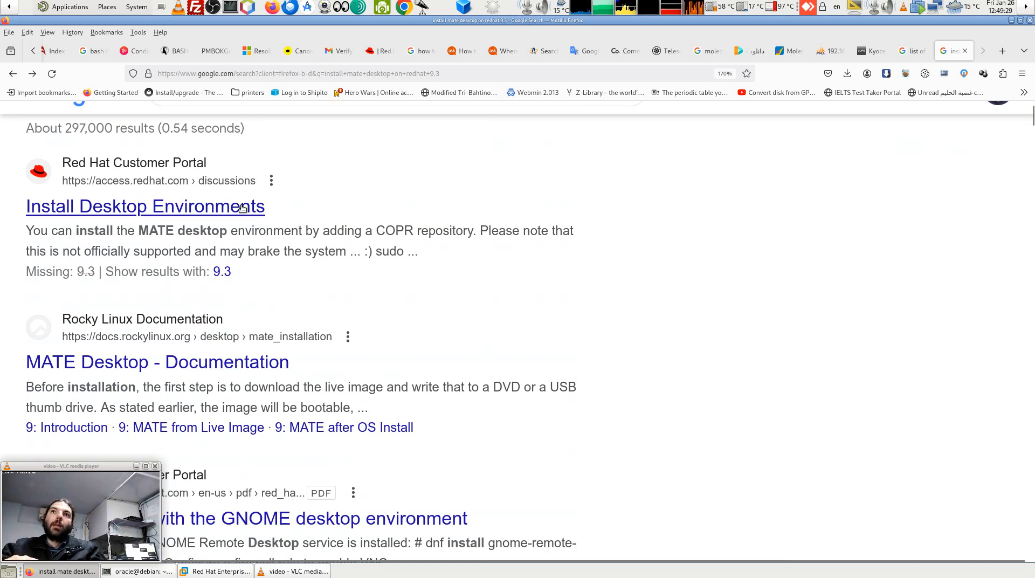
{"action": "left_click", "coordinate": [240, 208]}
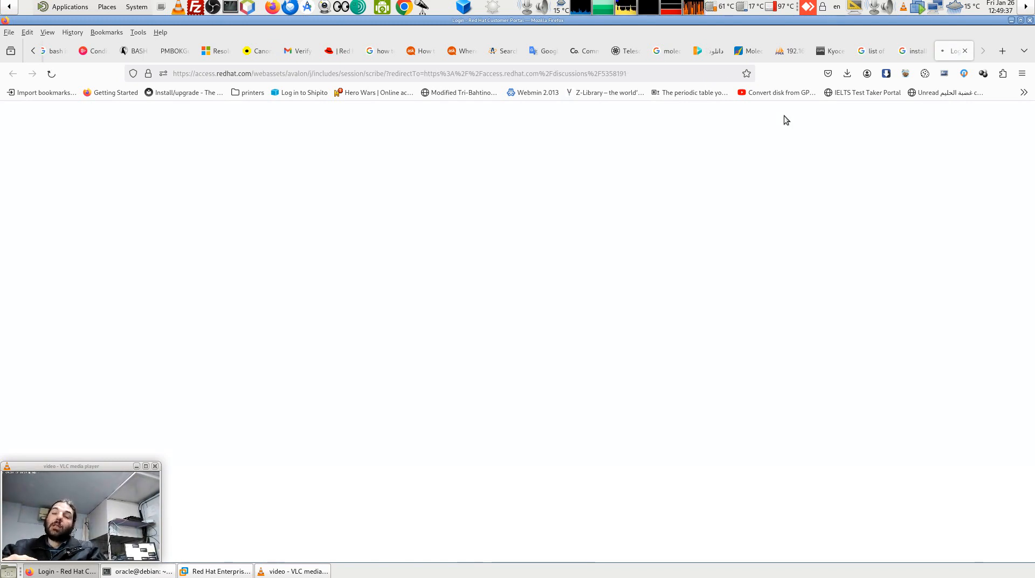
On the Google results tab, scroll down to the Rocky Linux and lemp.io MATE guides.
{"action": "left_click", "coordinate": [911, 50]}
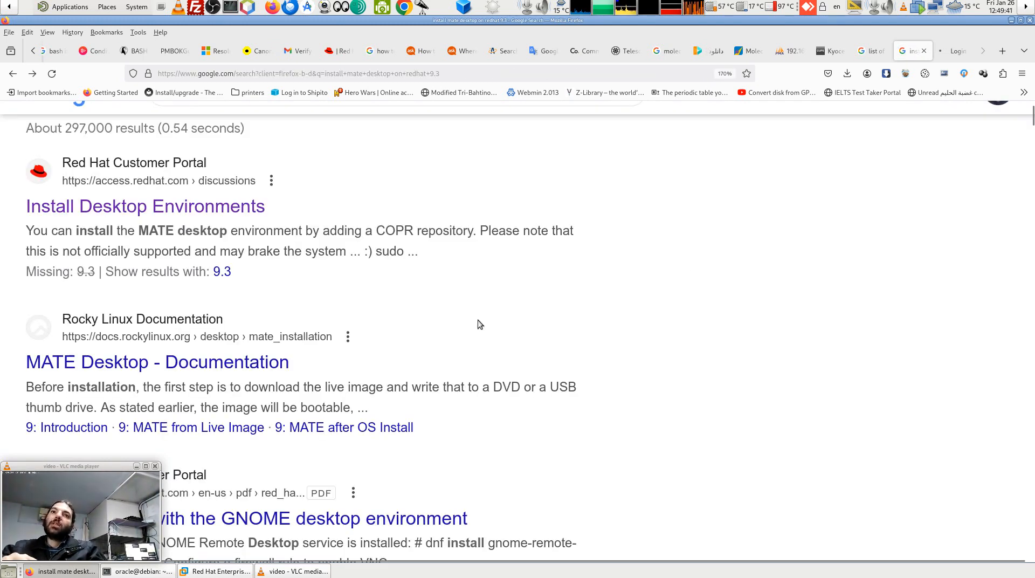
{"action": "scroll", "coordinate": [480, 324], "scroll_direction": "down", "scroll_amount": 8}
{"action": "scroll", "coordinate": [480, 323], "scroll_direction": "up", "scroll_amount": 5}
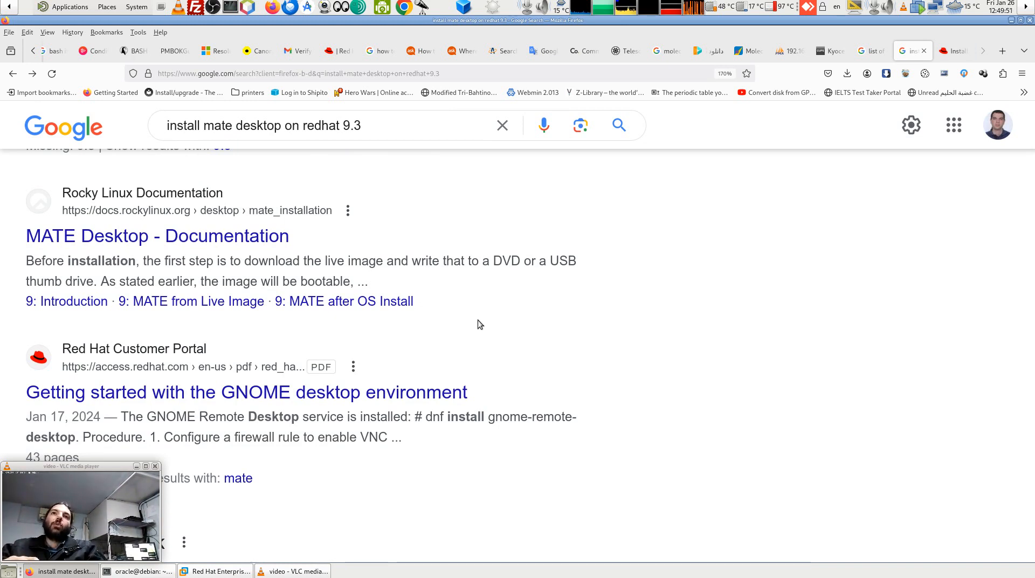
{"action": "scroll", "coordinate": [480, 324], "scroll_direction": "down", "scroll_amount": 10}
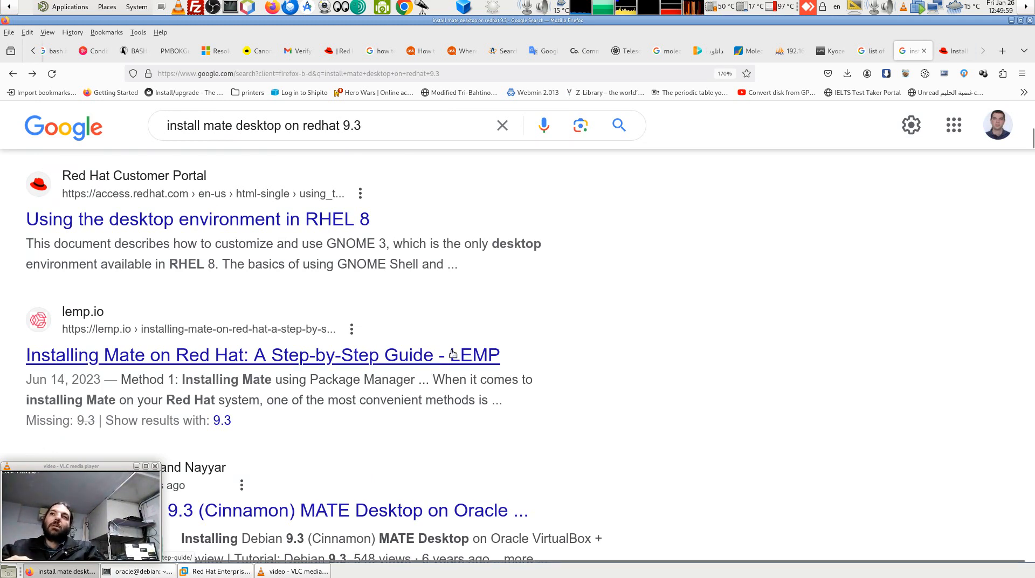
Read the lemp.io MATE guide down to its 'sudo dnf update' step, then return to the RHEL VM terminal.
{"action": "left_click", "coordinate": [429, 360]}
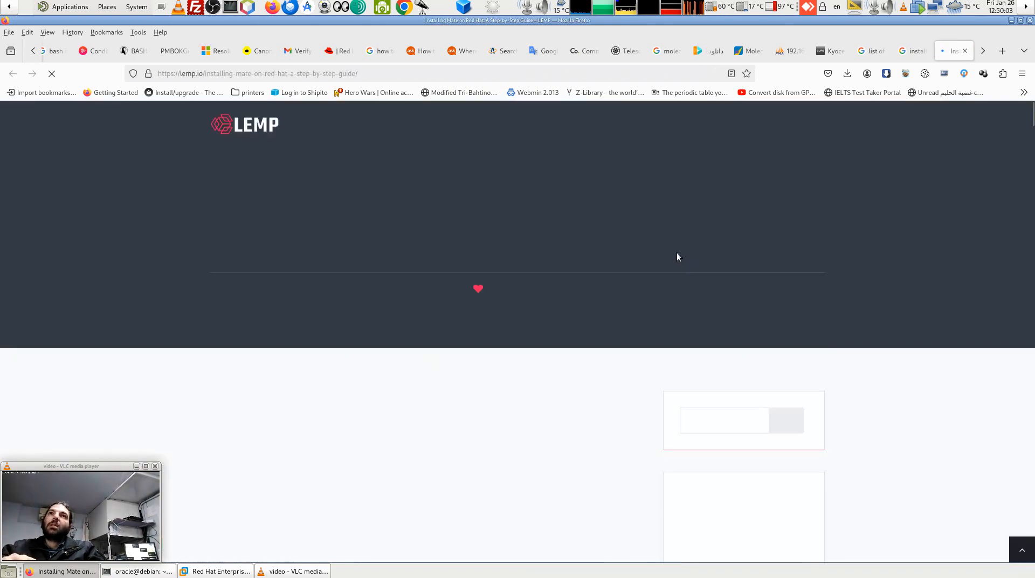
{"action": "scroll", "coordinate": [439, 389], "scroll_direction": "down", "scroll_amount": 3}
{"action": "scroll", "coordinate": [439, 389], "scroll_direction": "down", "scroll_amount": 10}
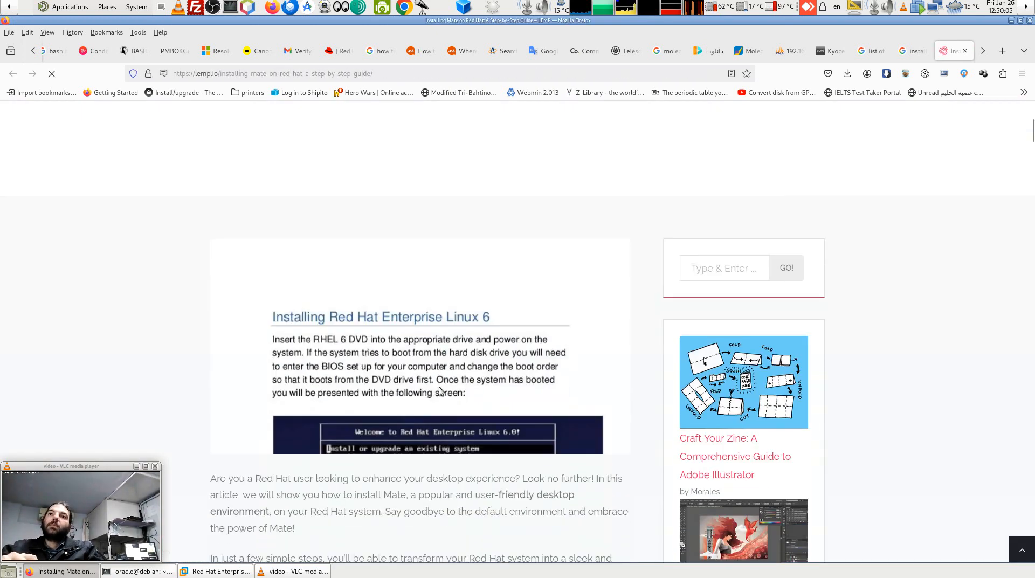
{"action": "scroll", "coordinate": [439, 389], "scroll_direction": "down", "scroll_amount": 10}
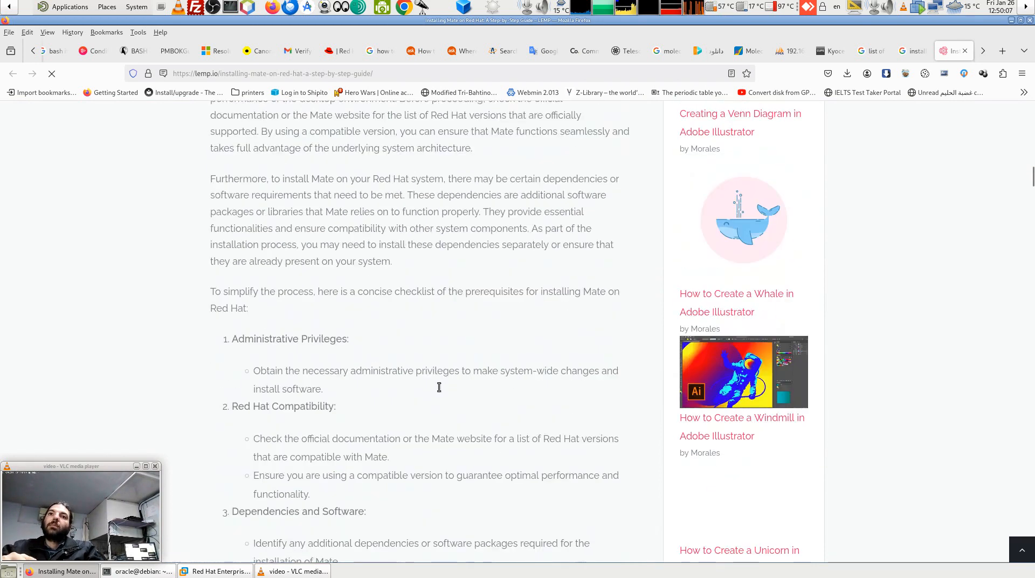
{"action": "scroll", "coordinate": [439, 390], "scroll_direction": "down", "scroll_amount": 12}
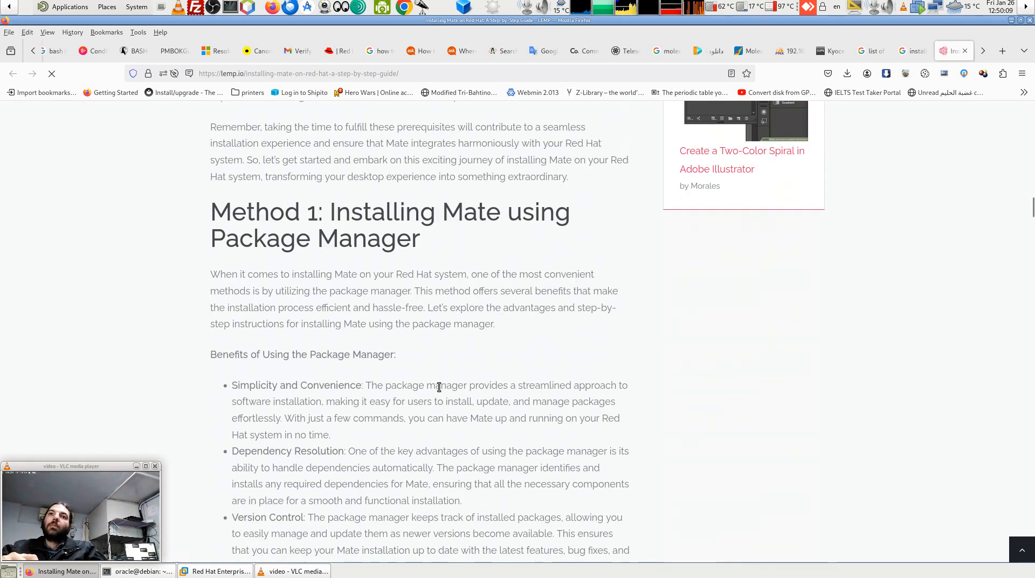
{"action": "scroll", "coordinate": [440, 390], "scroll_direction": "down", "scroll_amount": 6}
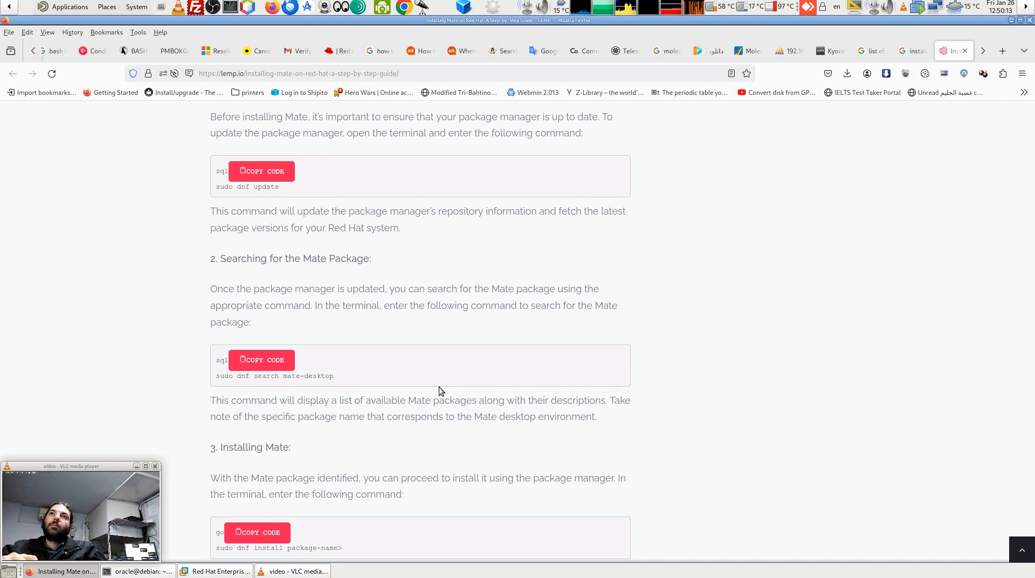
{"action": "scroll", "coordinate": [375, 312], "scroll_direction": "up", "scroll_amount": 5}
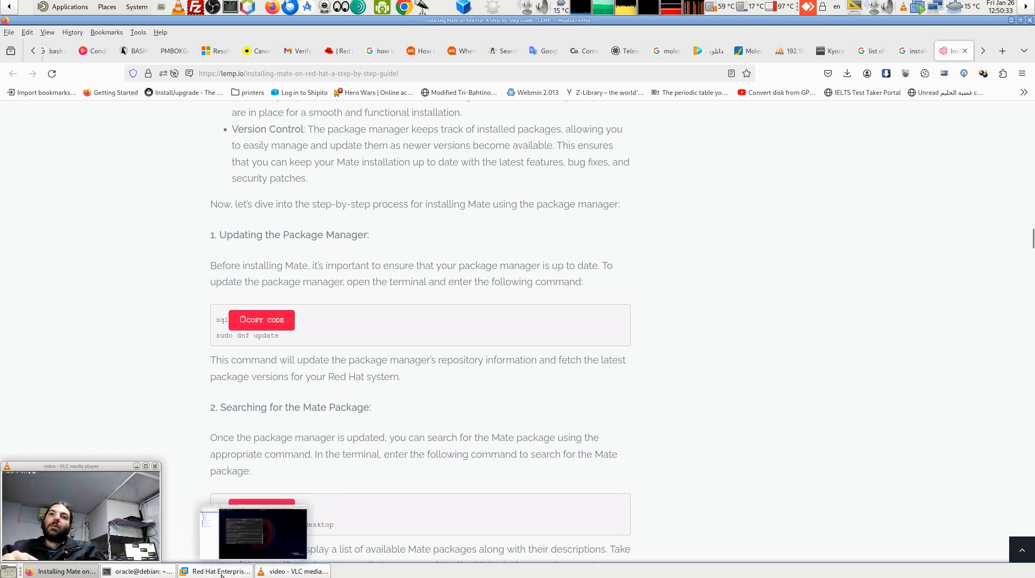
{"action": "left_click", "coordinate": [218, 571]}
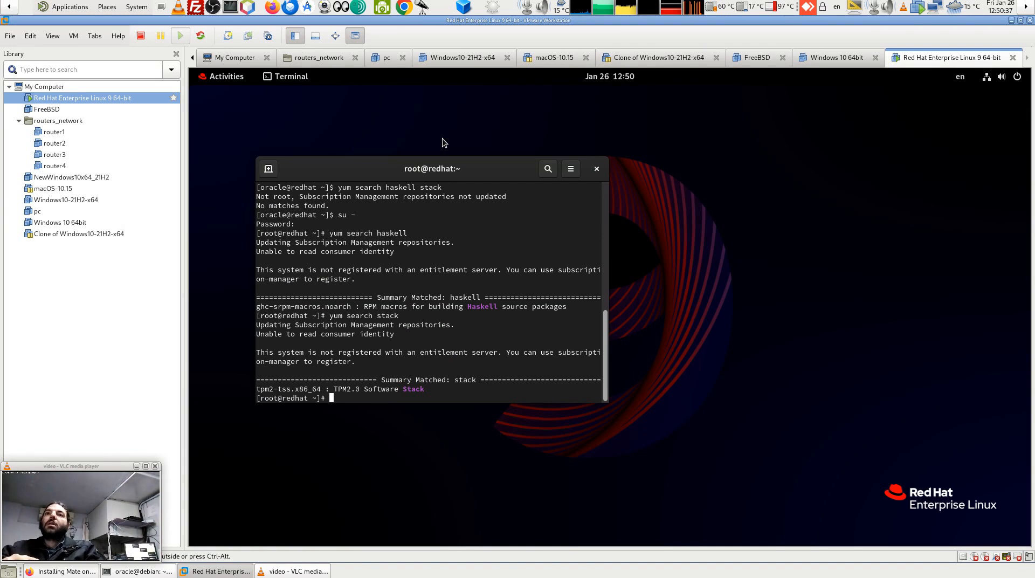
Run 'dnf update' as root in the RHEL guest terminal, which fails with no enabled repositories.
{"action": "type", "text": "dnf"}
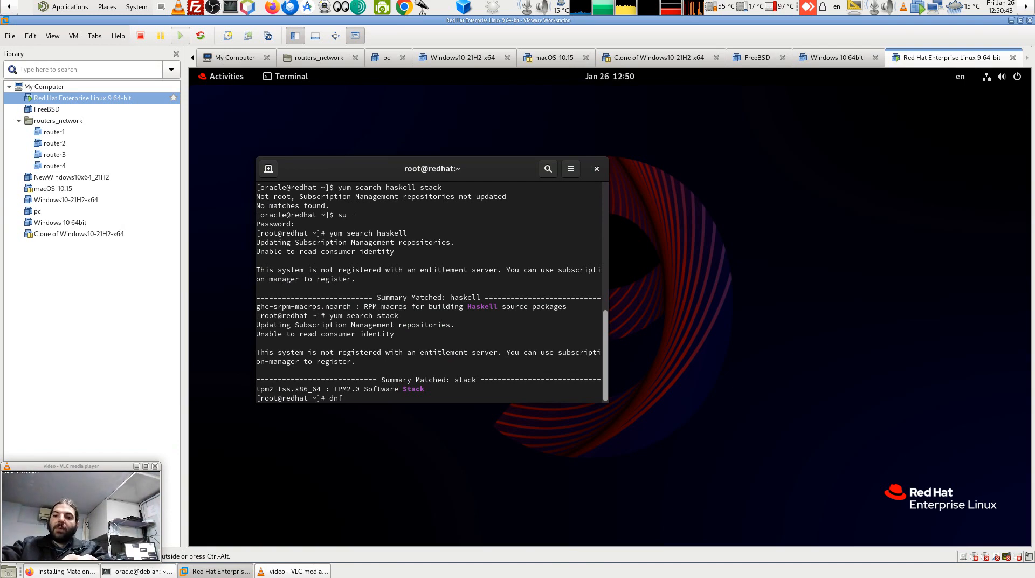
{"action": "type", "text": "update"}
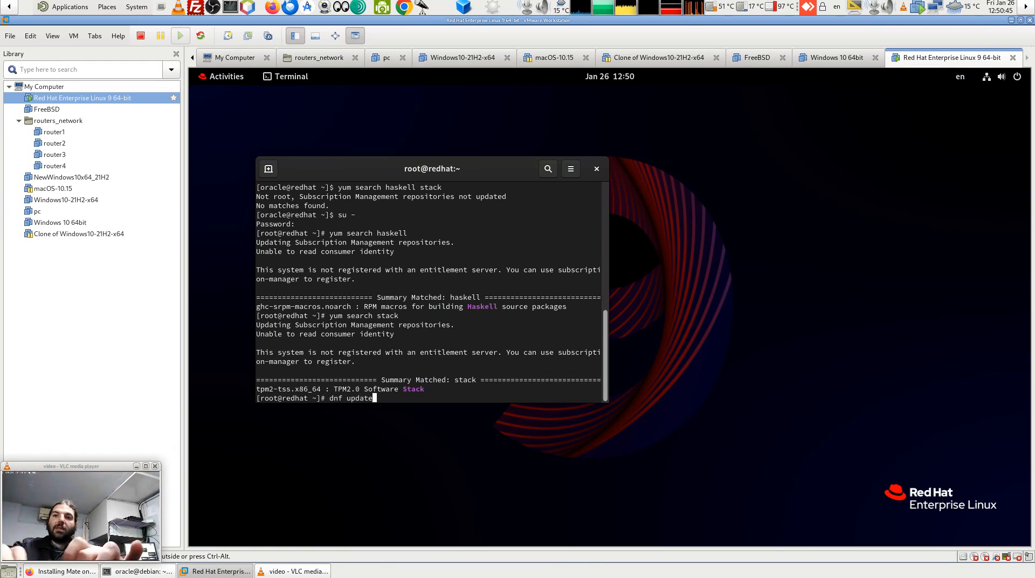
{"action": "key", "text": "Return"}
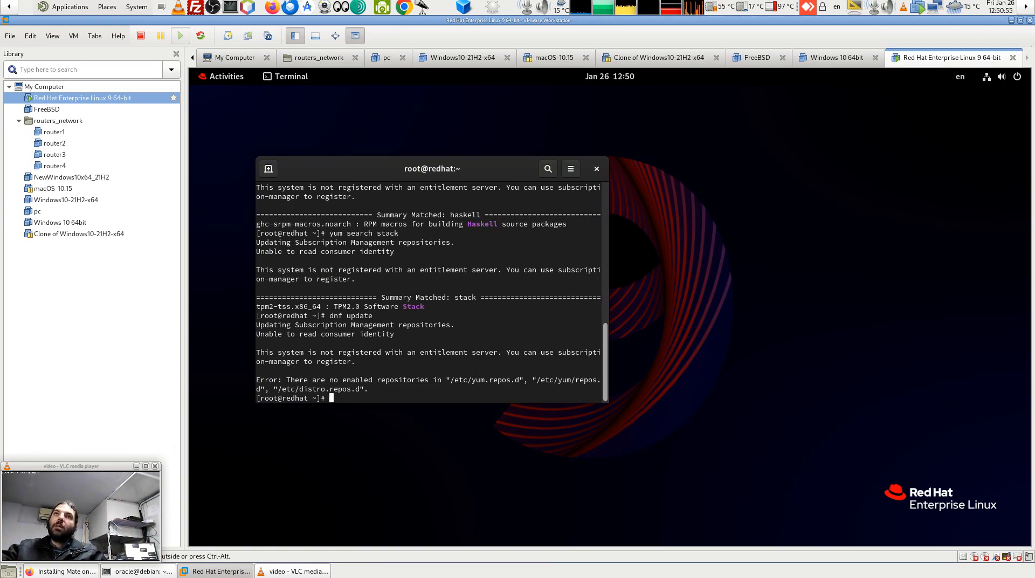
Launch the Software app from Activities and open its Software Repositories list from the Updates page.
{"action": "left_click", "coordinate": [231, 82]}
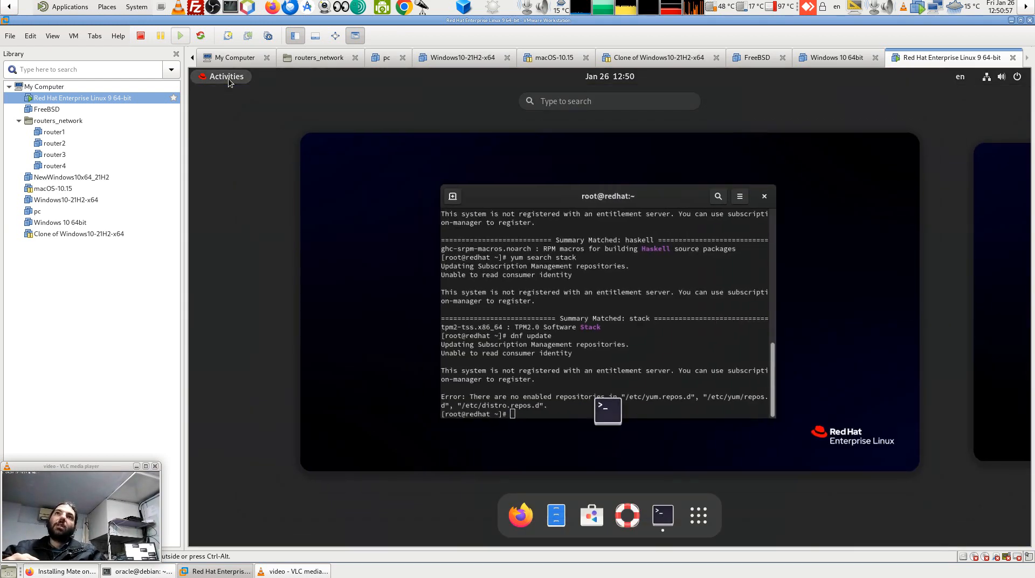
{"action": "left_click", "coordinate": [832, 196]}
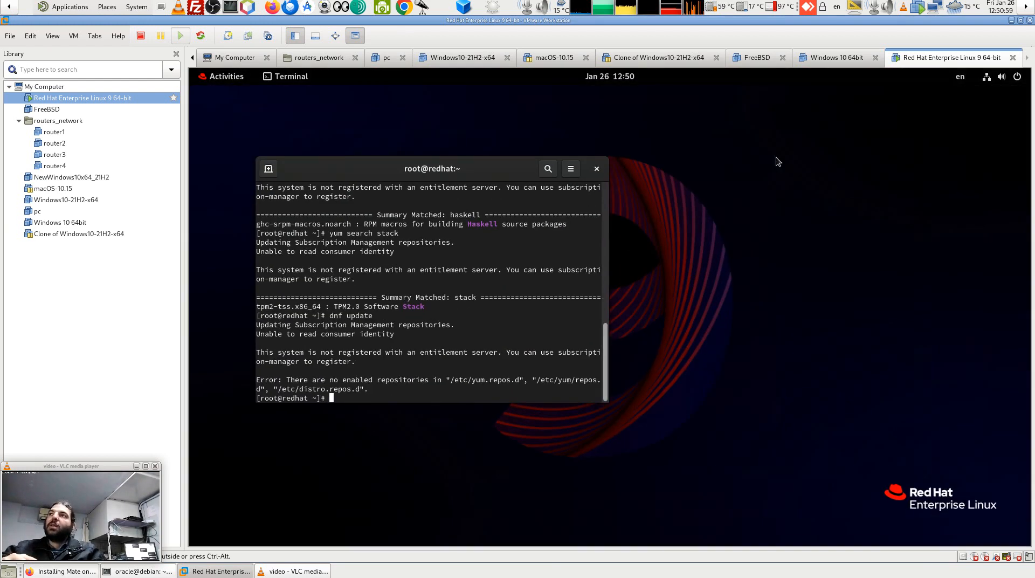
{"action": "left_click", "coordinate": [227, 76]}
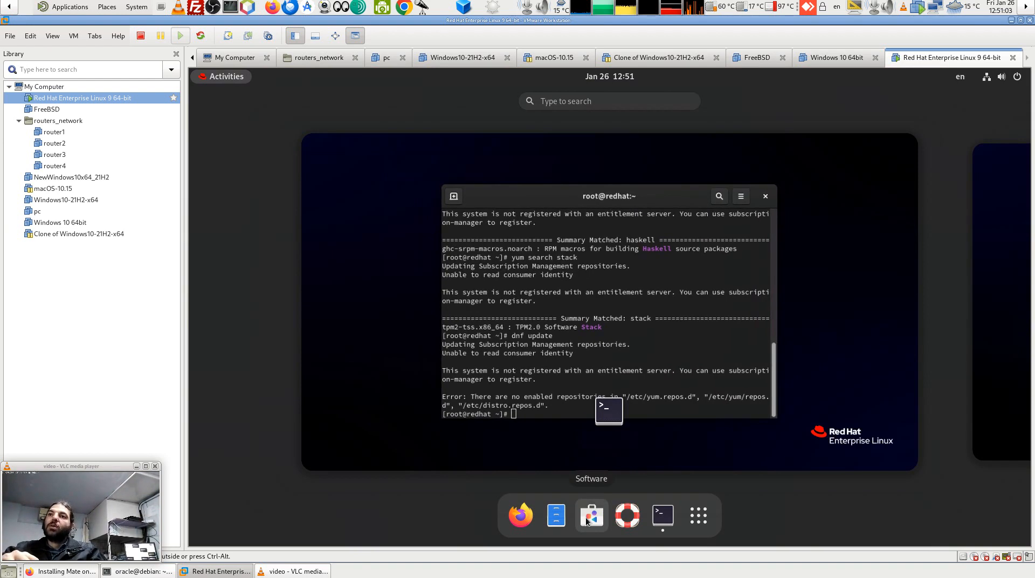
{"action": "left_click", "coordinate": [589, 516]}
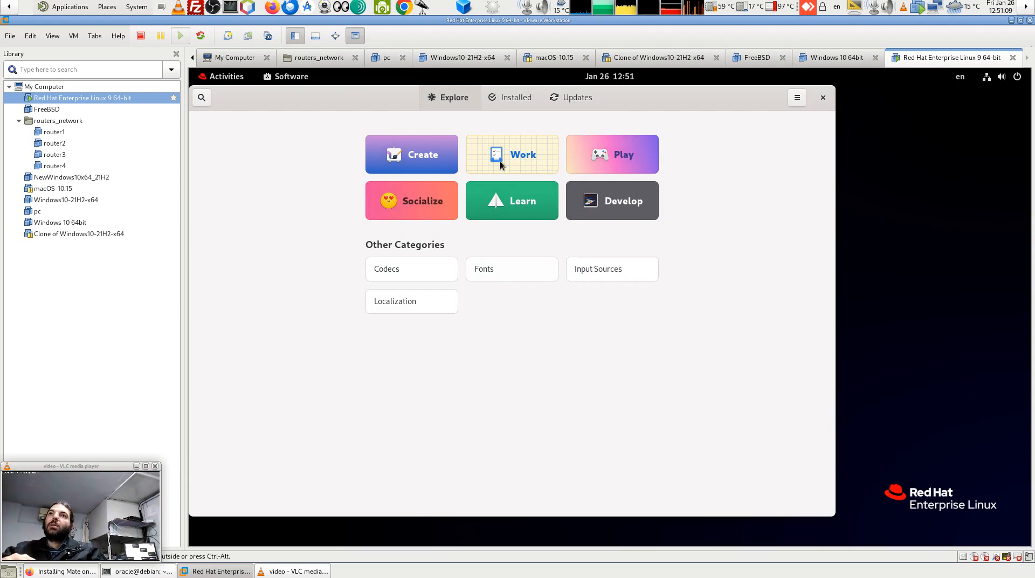
{"action": "left_click", "coordinate": [580, 97]}
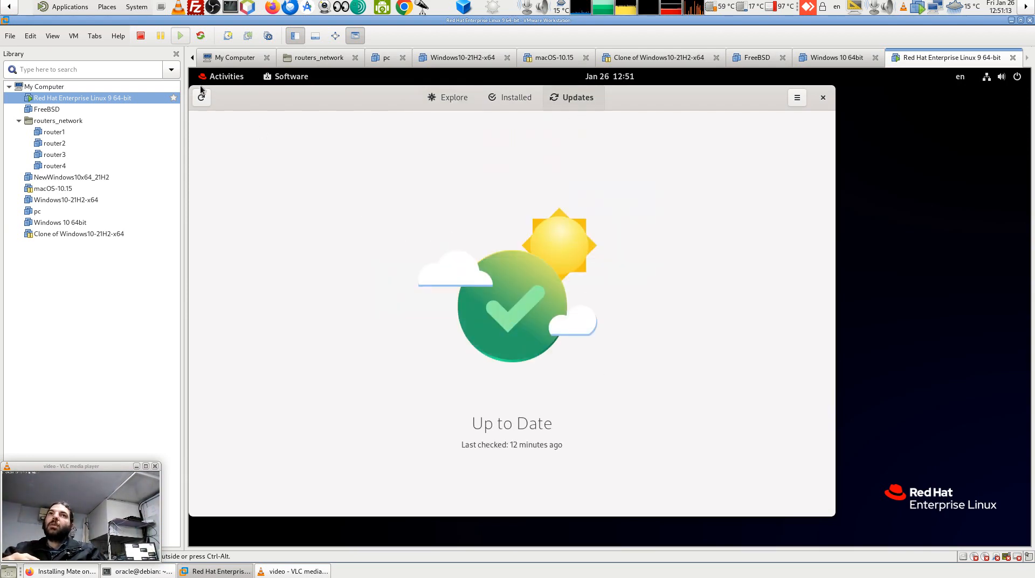
{"action": "left_click", "coordinate": [796, 98]}
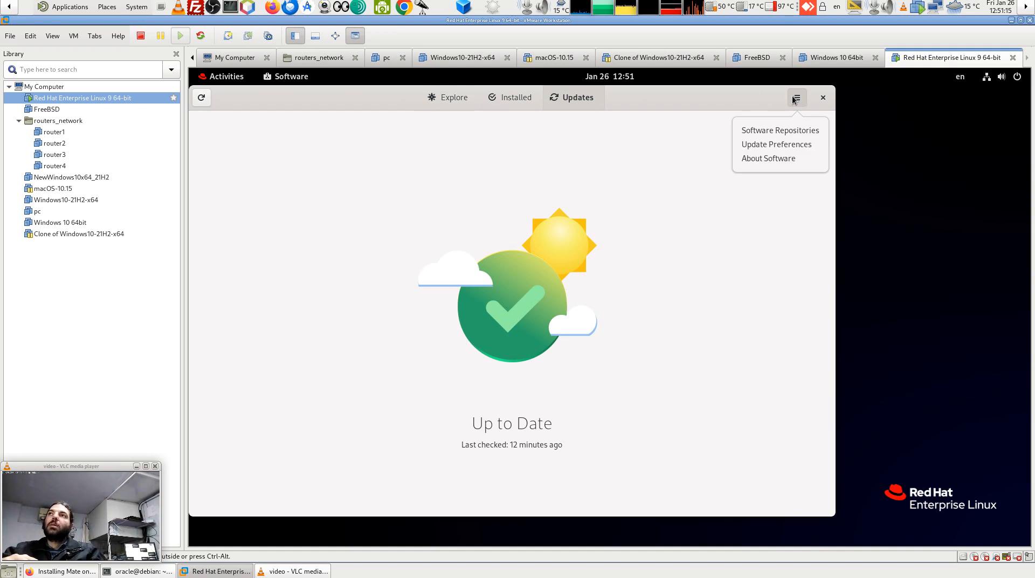
{"action": "left_click", "coordinate": [779, 133]}
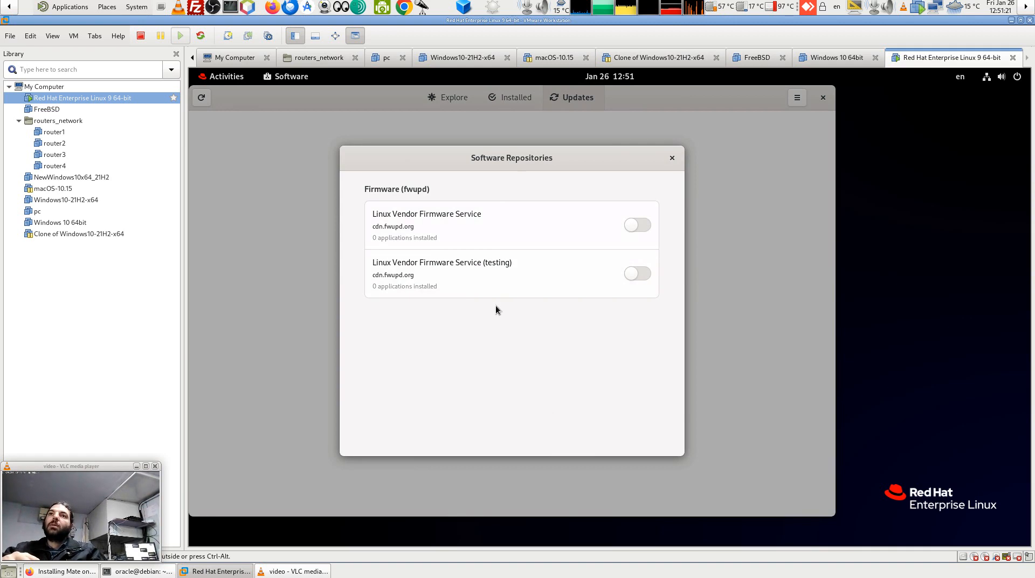
Enable the regular and testing LVFS firmware repositories with administrator authentication, then close the list.
{"action": "left_click", "coordinate": [644, 225]}
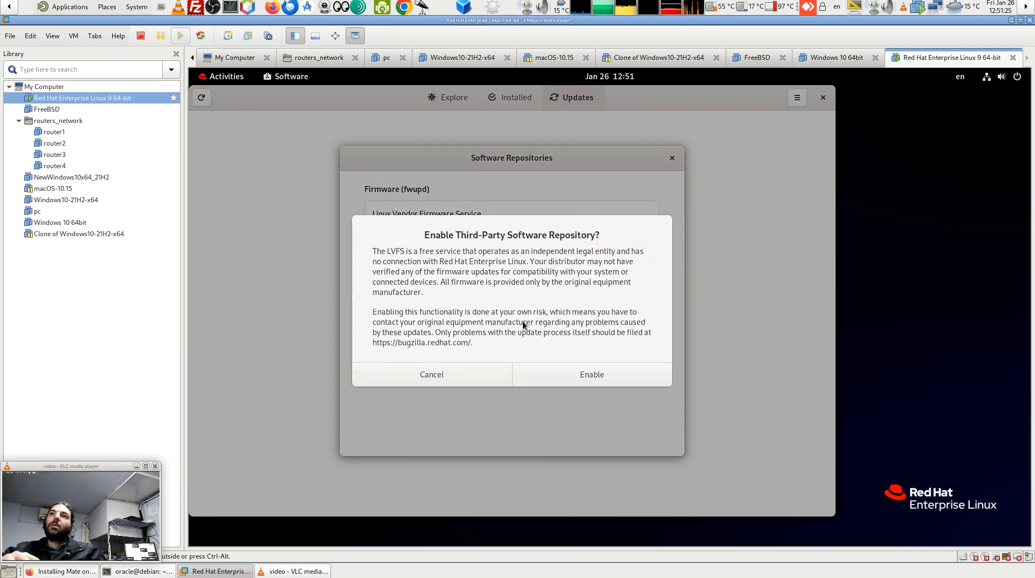
{"action": "left_click", "coordinate": [567, 368]}
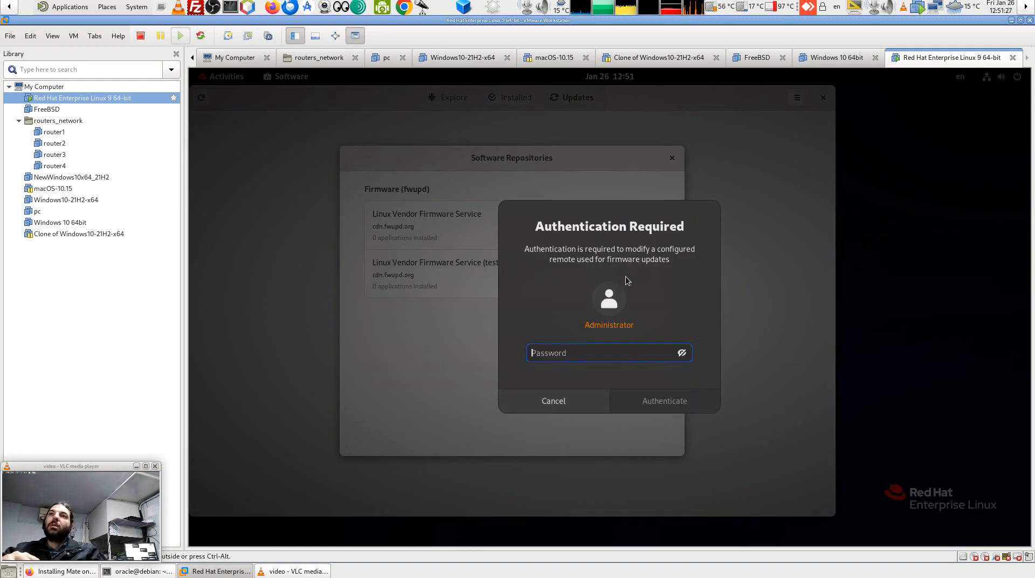
{"action": "type", "text": "*"}
{"action": "left_click", "coordinate": [693, 399]}
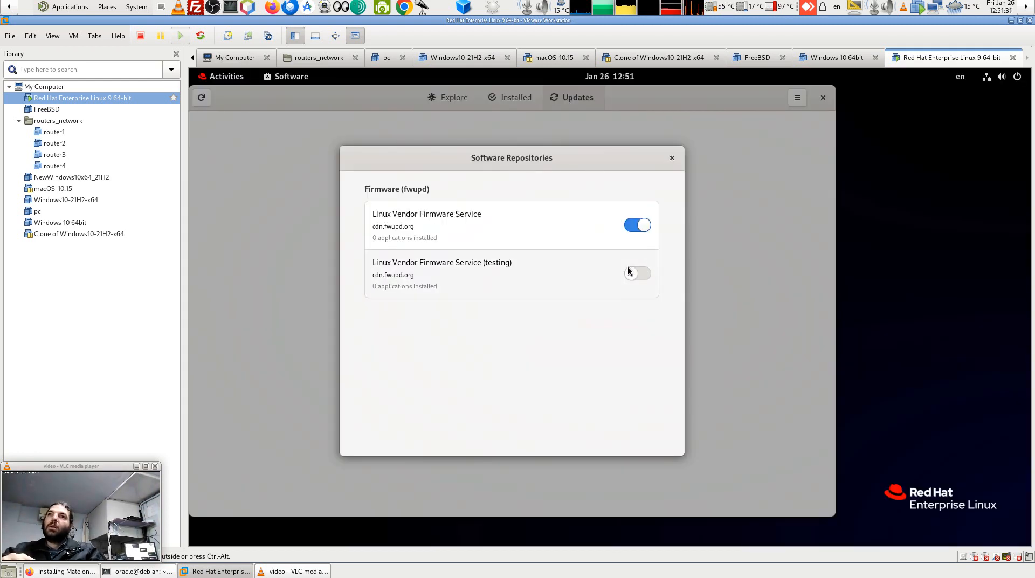
{"action": "left_click", "coordinate": [635, 271]}
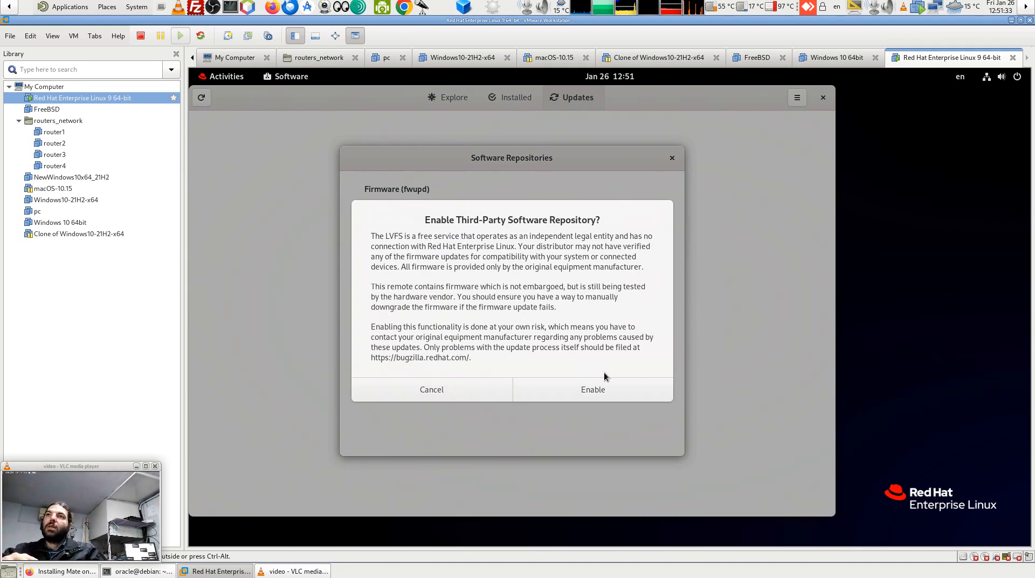
{"action": "left_click", "coordinate": [421, 388]}
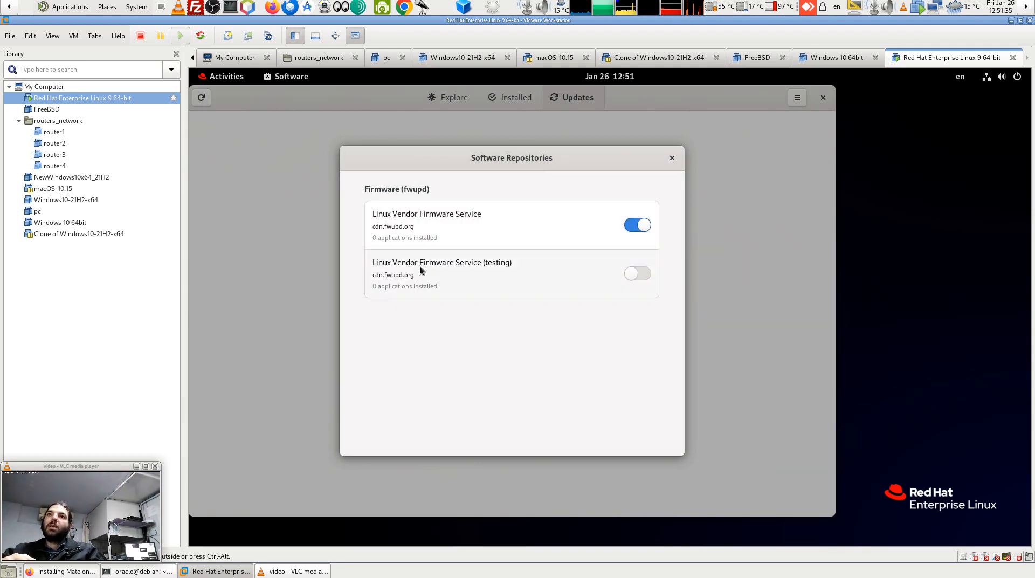
{"action": "left_click", "coordinate": [647, 273]}
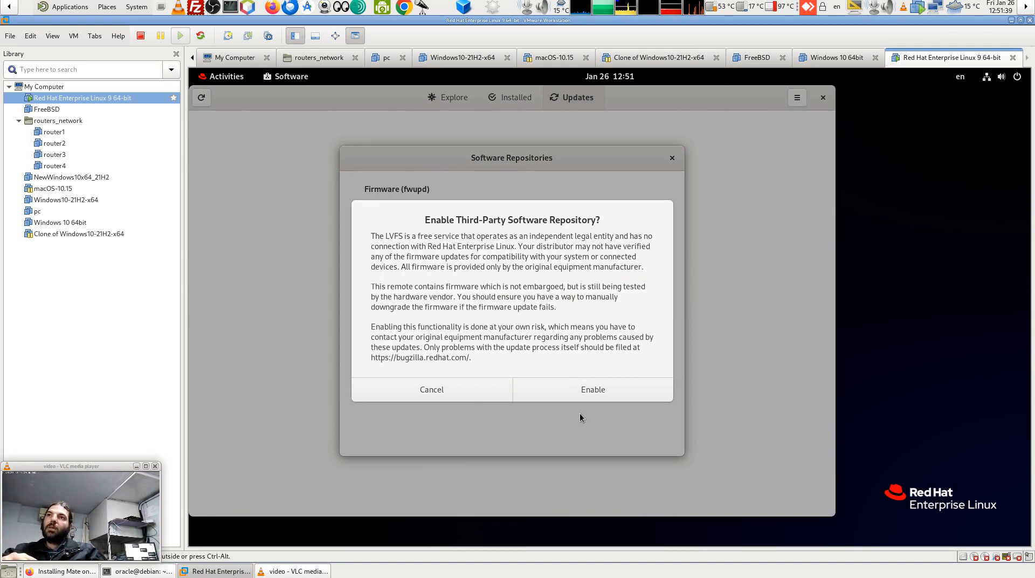
{"action": "left_click", "coordinate": [585, 396]}
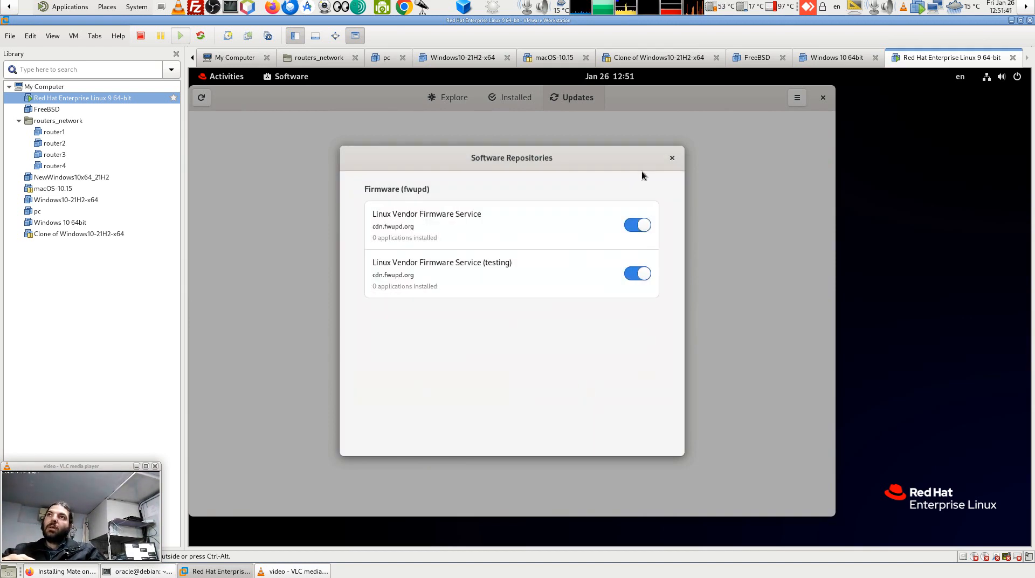
{"action": "left_click", "coordinate": [672, 157]}
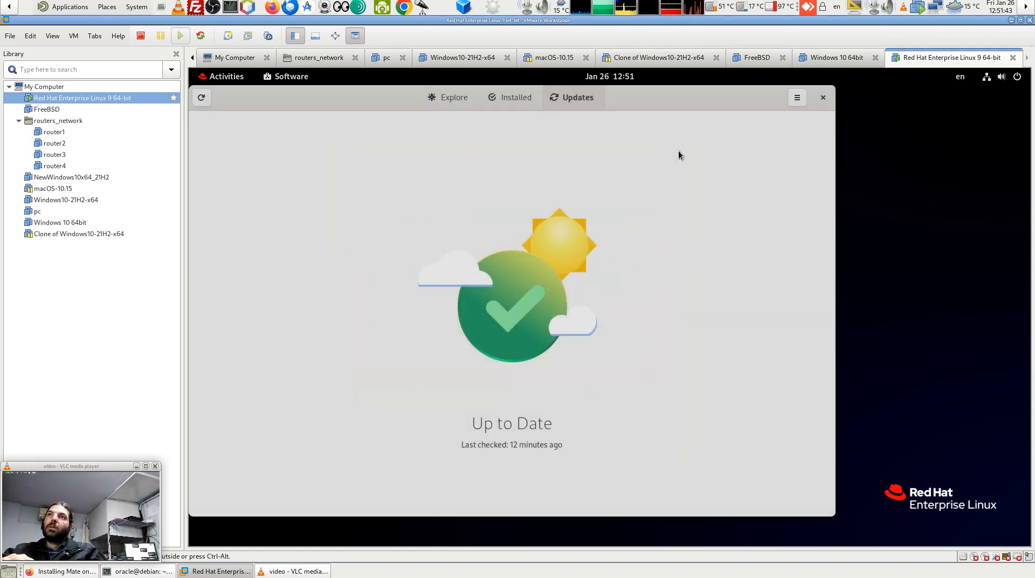
Recheck GNOME Software for updates (still Up to Date), then close the app from Explore.
{"action": "left_click", "coordinate": [798, 98]}
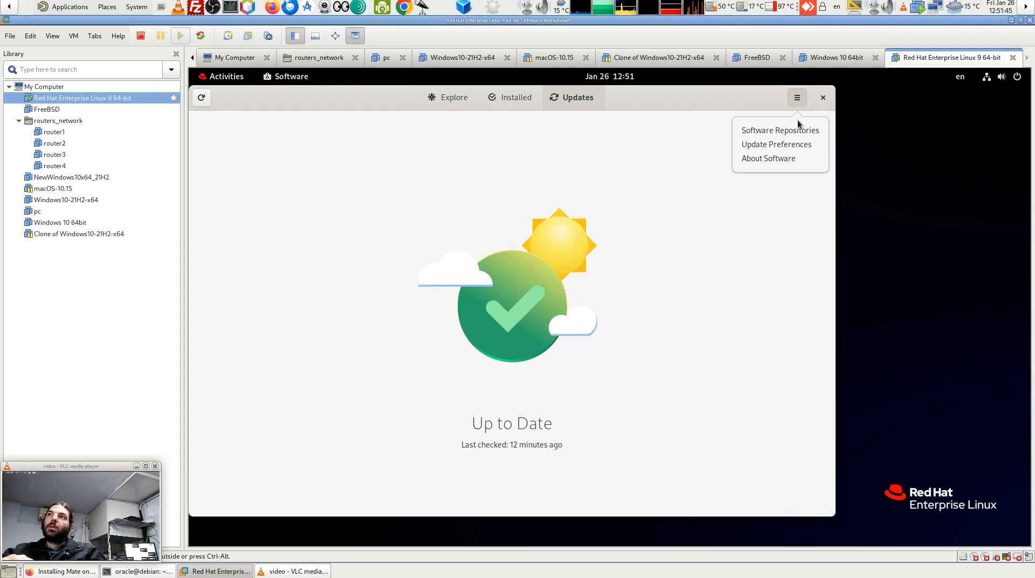
{"action": "left_click", "coordinate": [578, 103]}
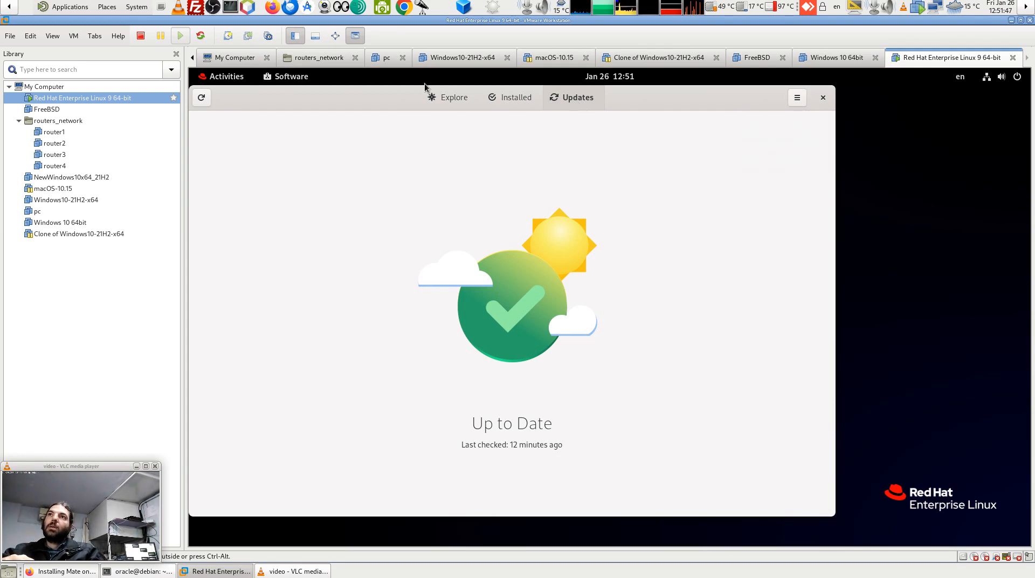
{"action": "left_click", "coordinate": [202, 98]}
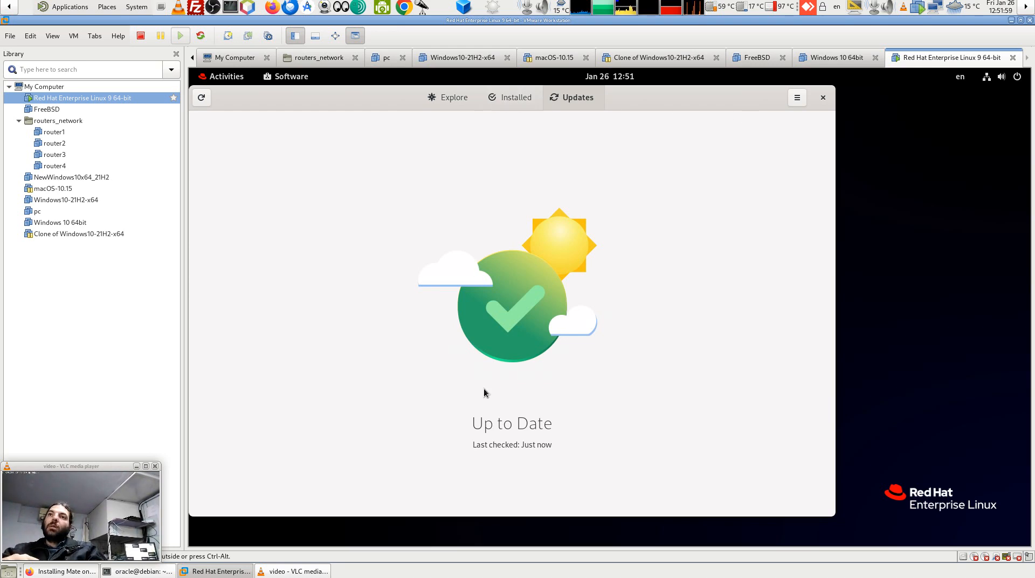
{"action": "left_click", "coordinate": [443, 100]}
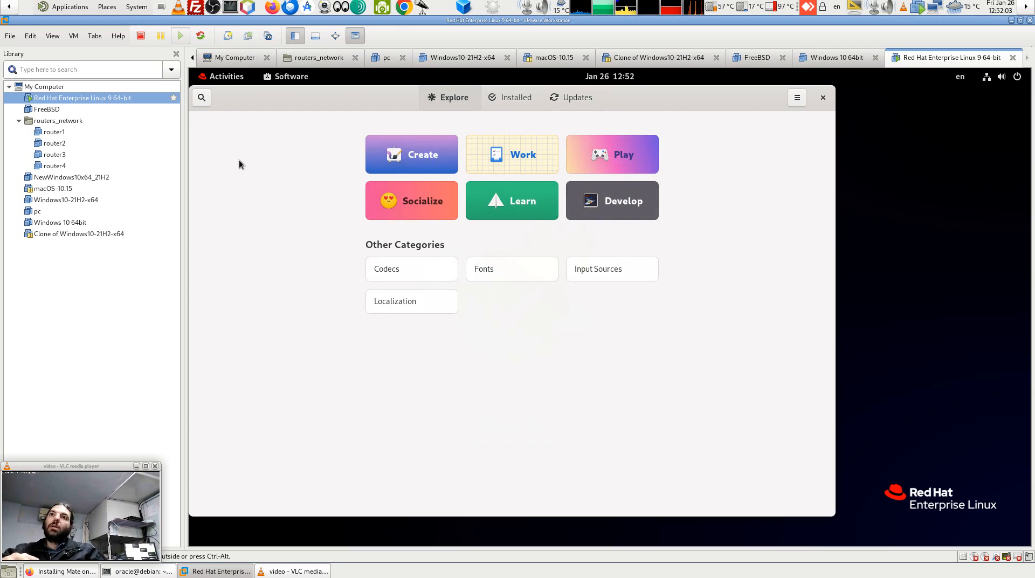
{"action": "left_click", "coordinate": [822, 98]}
Rerun the previous 'dnf update' command, which again reports no enabled repositories.
{"action": "key", "text": "Up"}
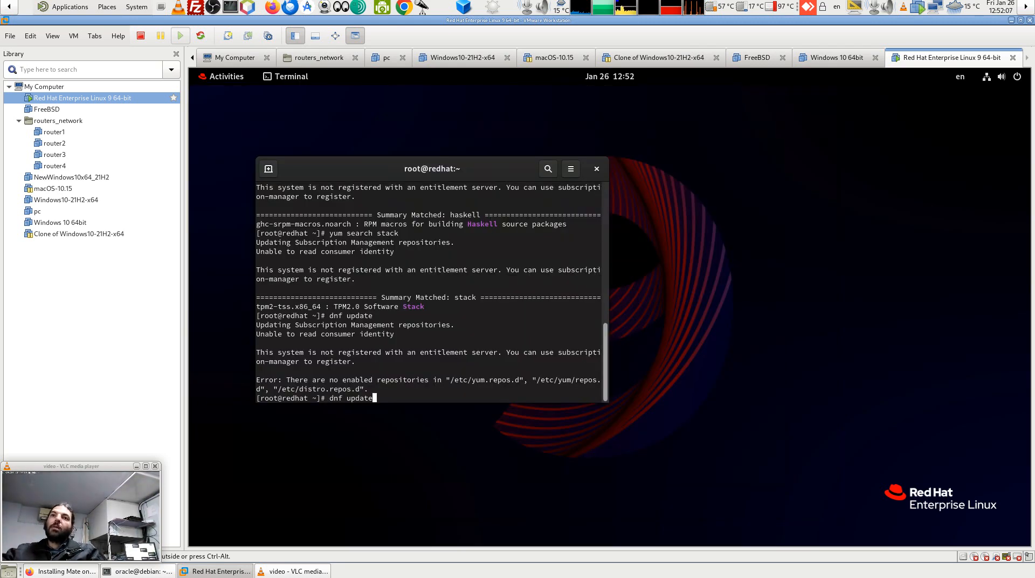
{"action": "key", "text": "Return"}
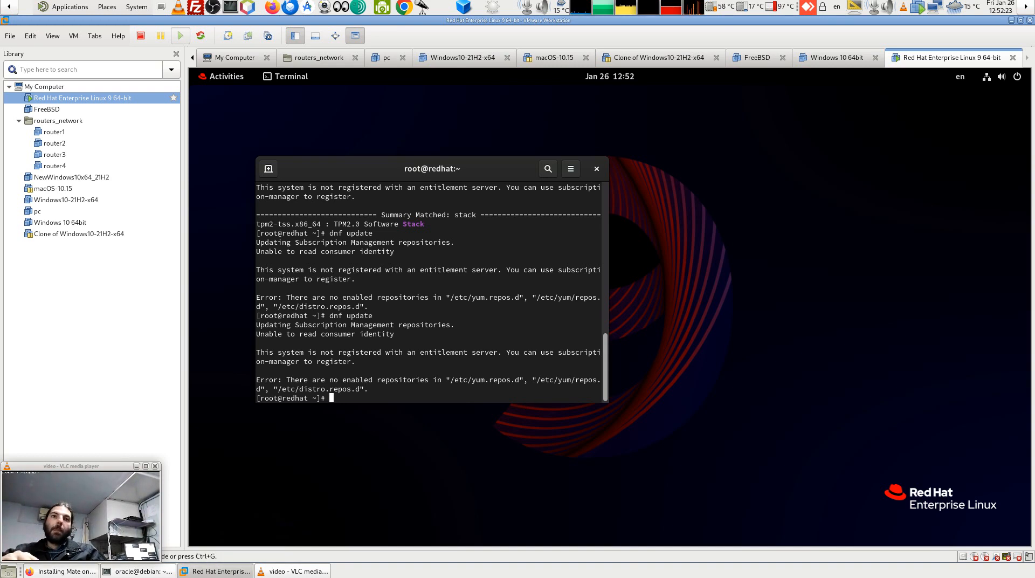
Scroll back through the lemp.io MATE installation guide in Firefox.
{"action": "left_click", "coordinate": [59, 571]}
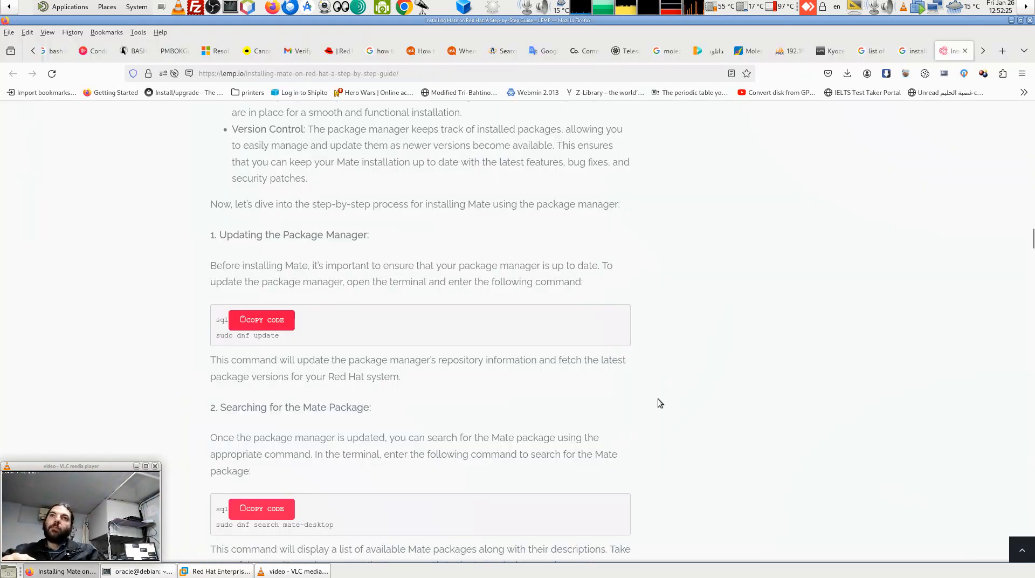
{"action": "scroll", "coordinate": [660, 402], "scroll_direction": "down", "scroll_amount": 3}
{"action": "scroll", "coordinate": [660, 402], "scroll_direction": "up", "scroll_amount": 10}
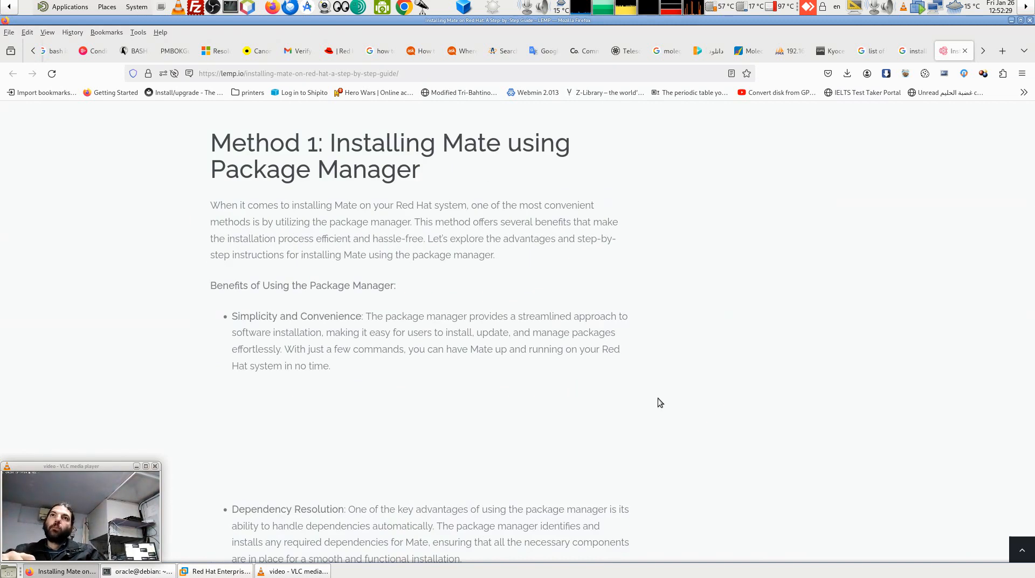
{"action": "scroll", "coordinate": [660, 402], "scroll_direction": "up", "scroll_amount": 11}
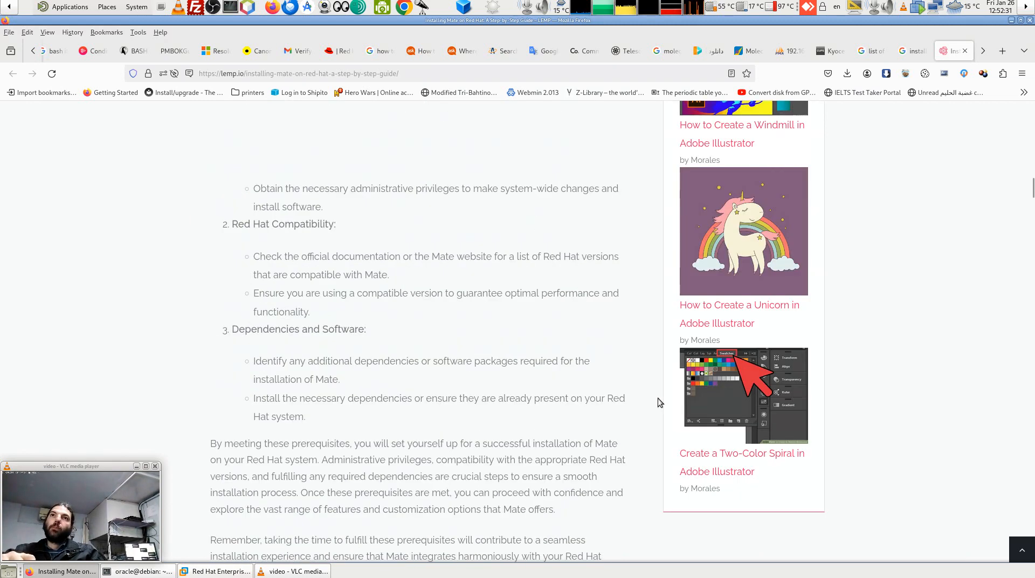
{"action": "scroll", "coordinate": [660, 403], "scroll_direction": "up", "scroll_amount": 6}
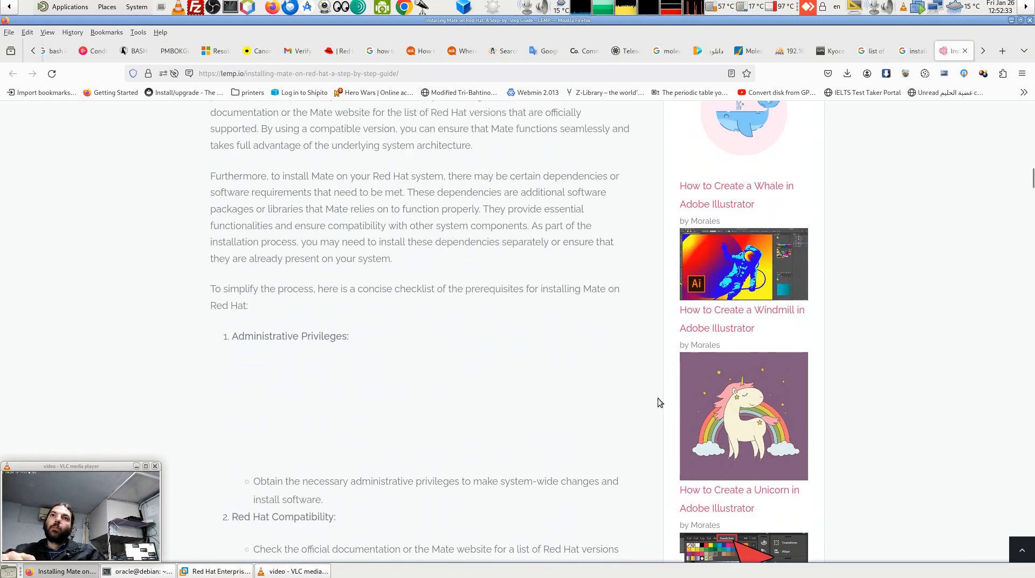
{"action": "scroll", "coordinate": [660, 402], "scroll_direction": "up", "scroll_amount": 4}
{"action": "scroll", "coordinate": [660, 402], "scroll_direction": "down", "scroll_amount": 6}
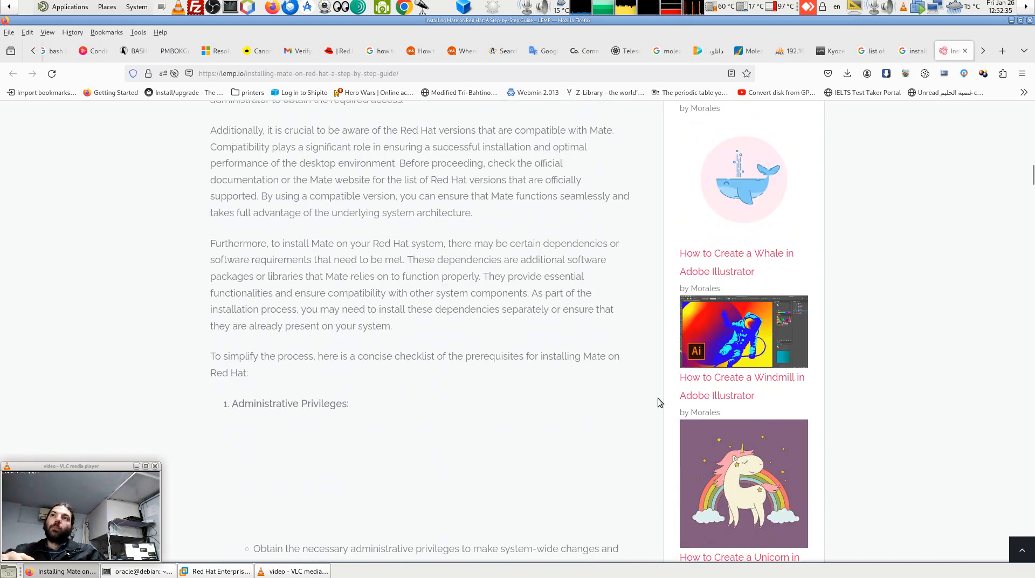
{"action": "scroll", "coordinate": [660, 402], "scroll_direction": "down", "scroll_amount": 20}
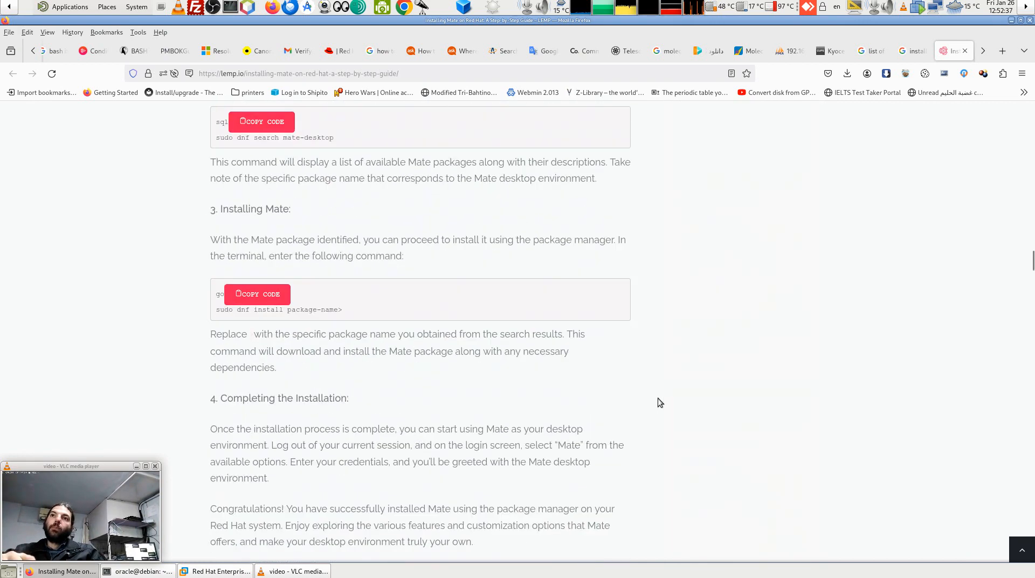
{"action": "scroll", "coordinate": [660, 402], "scroll_direction": "down", "scroll_amount": 20}
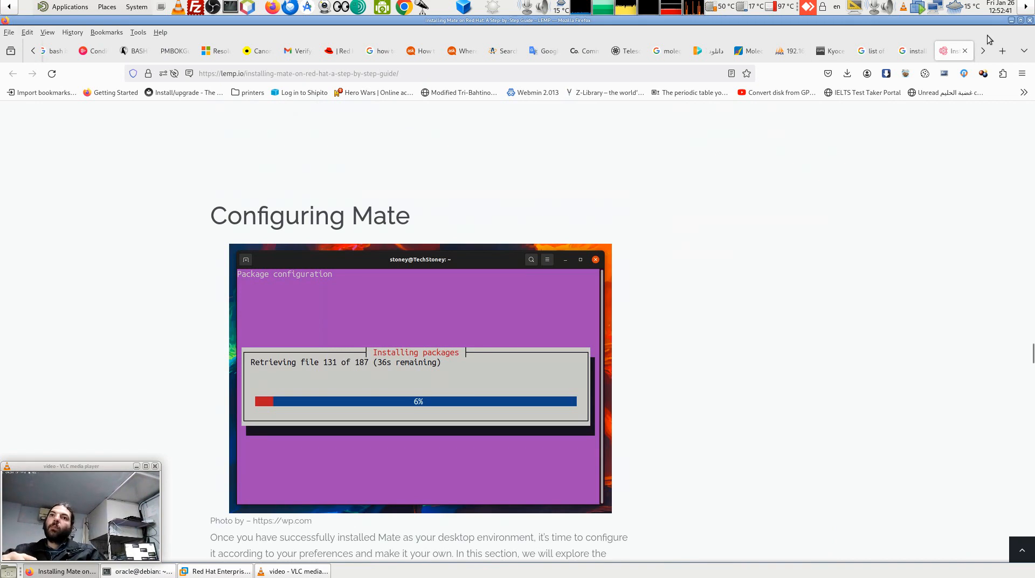
Check the Google results for 'install mate desktop on redhat 9.3', then return to the RHEL VM.
{"action": "left_click", "coordinate": [912, 52]}
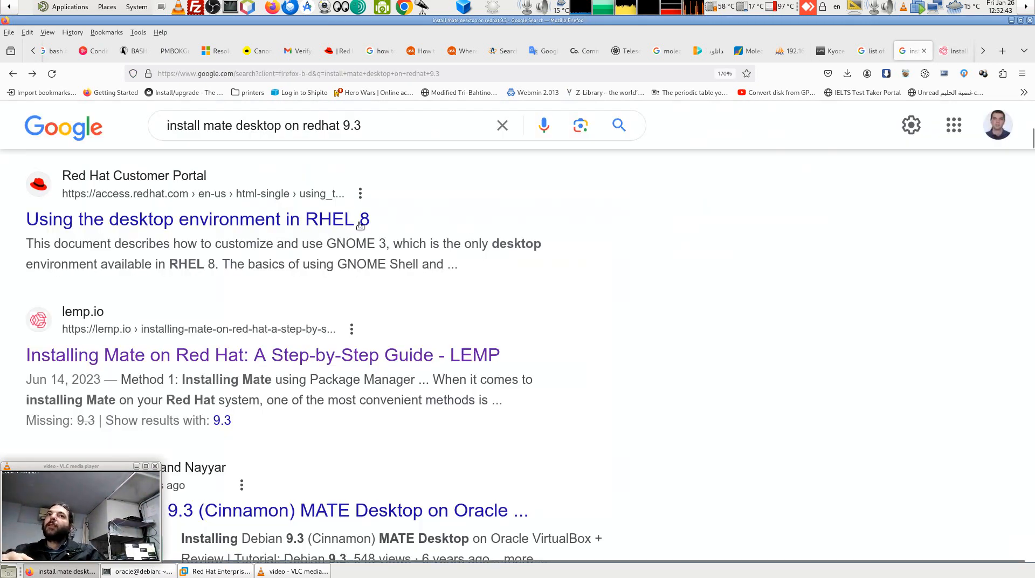
{"action": "left_click_drag", "start_coordinate": [386, 129], "coordinate": [141, 123]}
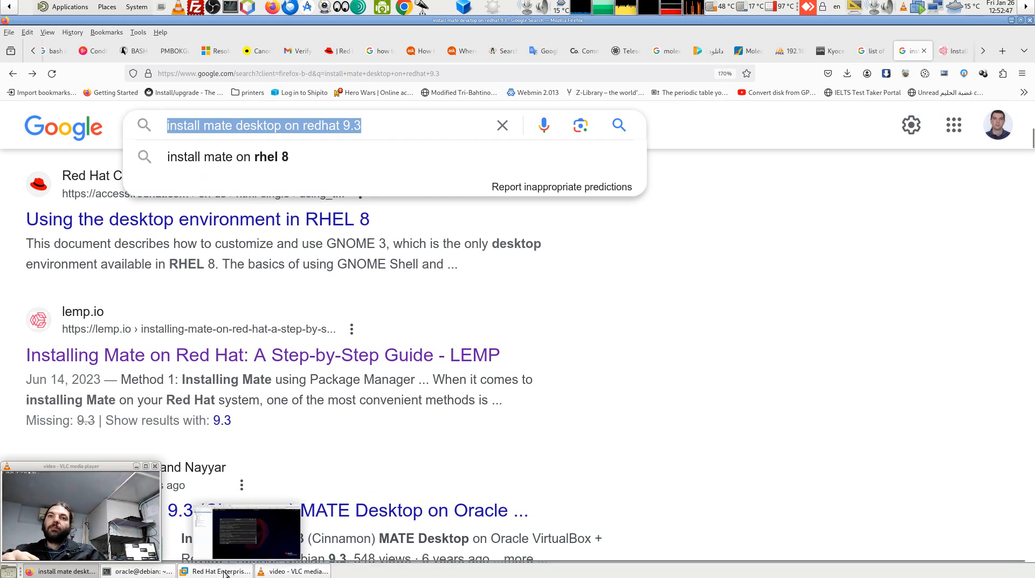
{"action": "left_click", "coordinate": [224, 572]}
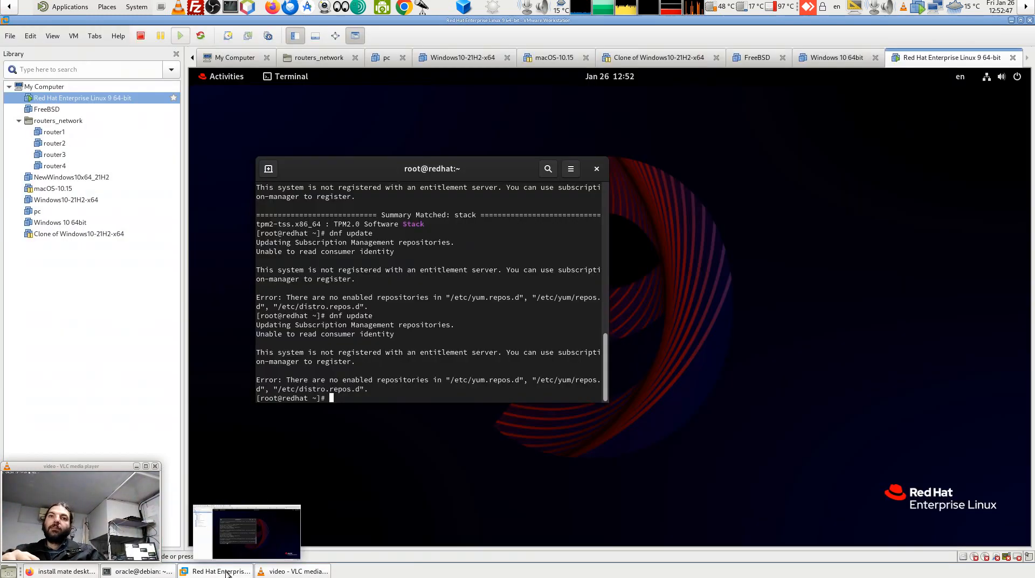
Log out of the RHEL guest session using the system menu's Power Off / Log Out option.
{"action": "left_click", "coordinate": [227, 79]}
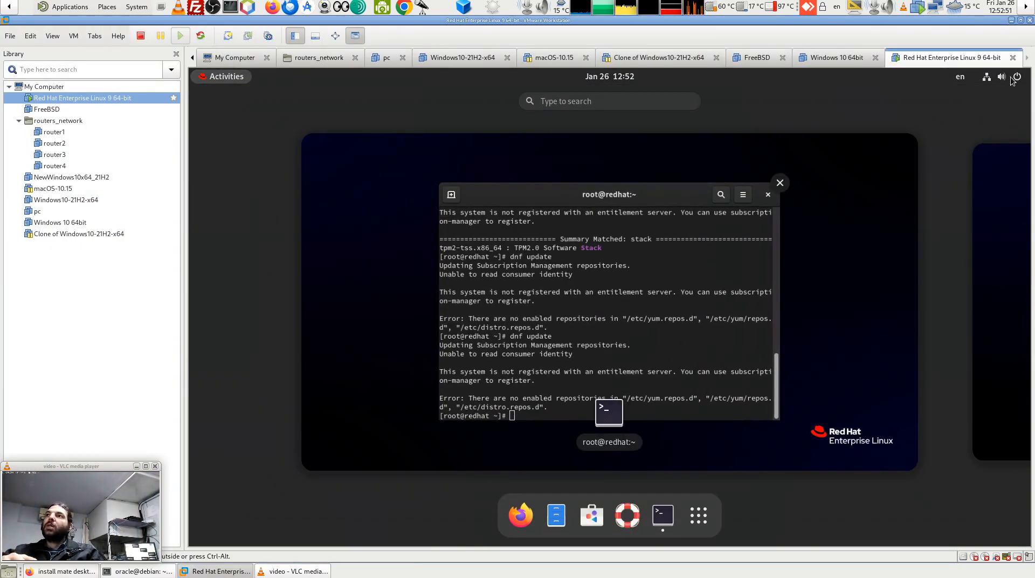
{"action": "left_click", "coordinate": [994, 77]}
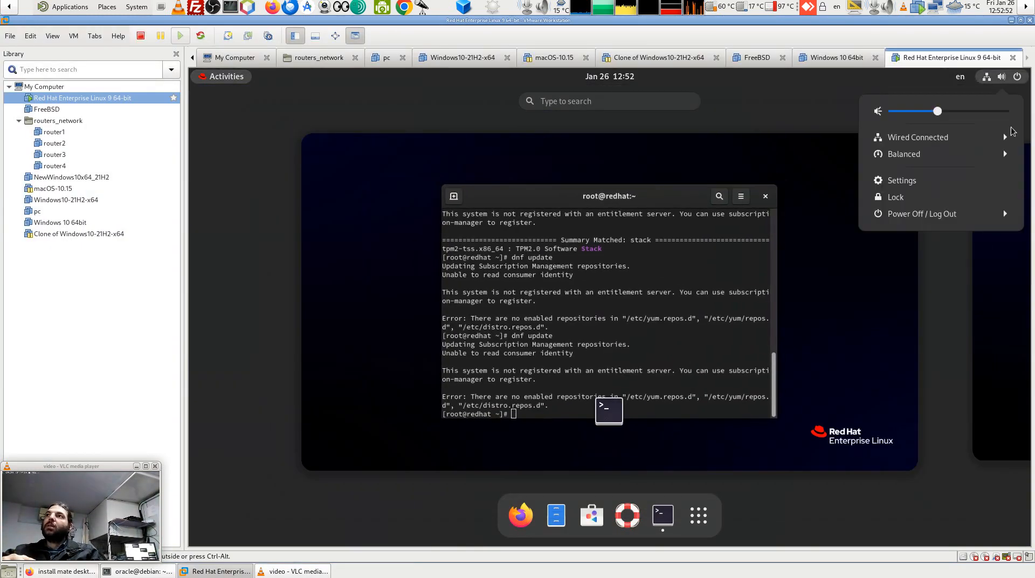
{"action": "left_click", "coordinate": [961, 215]}
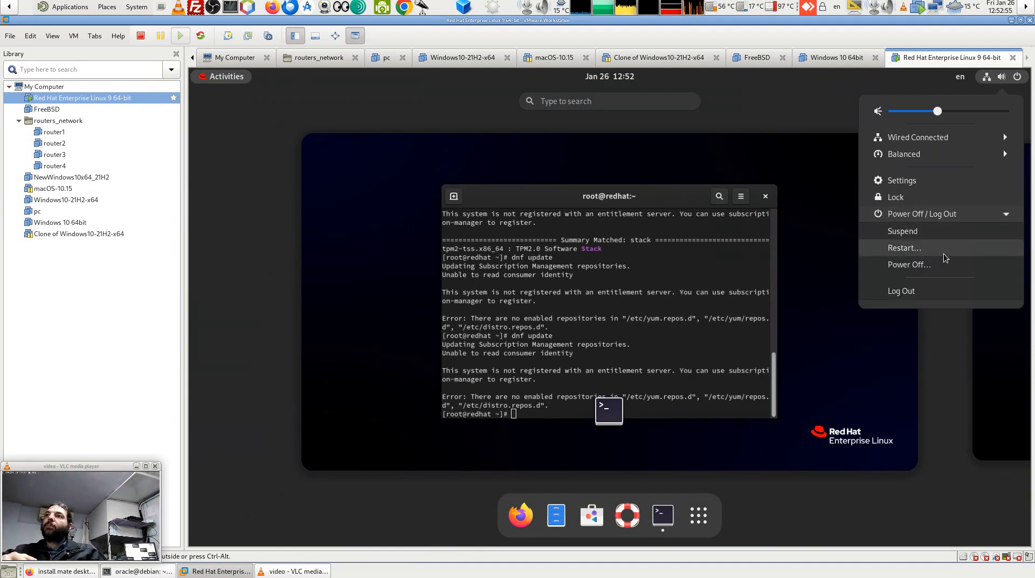
{"action": "left_click", "coordinate": [938, 292]}
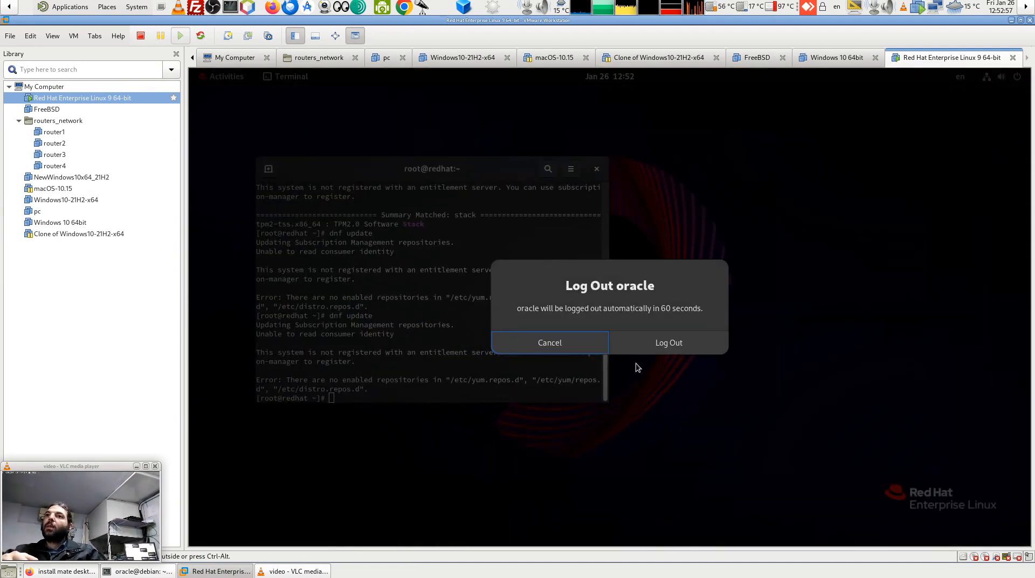
{"action": "left_click", "coordinate": [665, 350]}
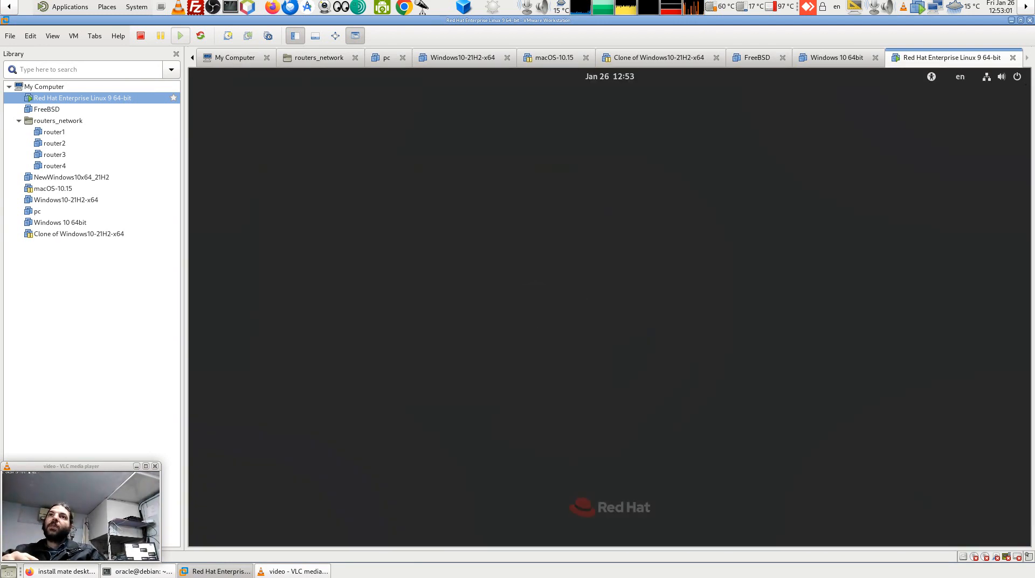
Log back in to the user account by entering its password.
{"action": "left_click", "coordinate": [651, 302]}
{"action": "type", "text": "o"}
{"action": "key", "text": "Return"}
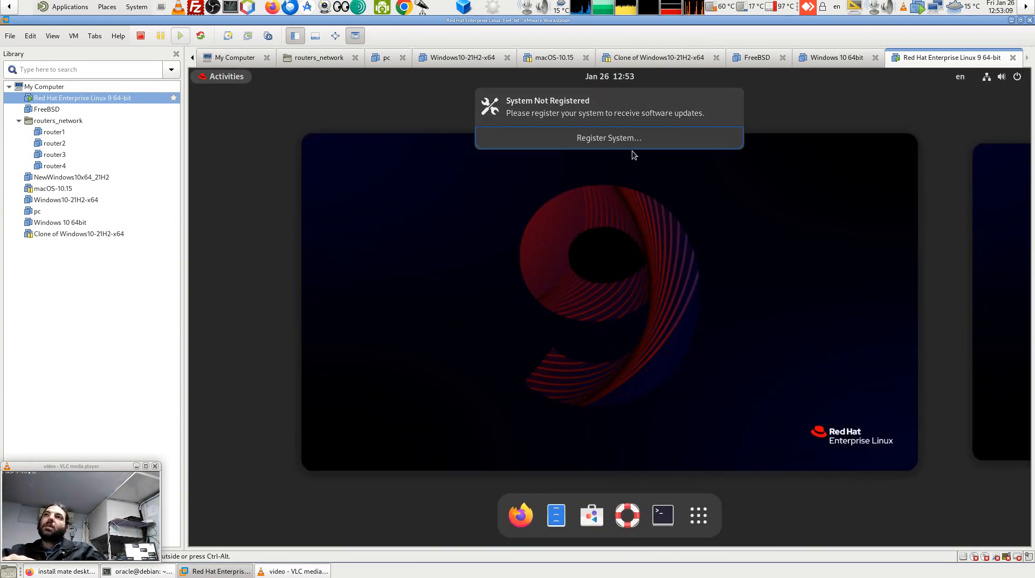
Dismiss the not-registered notice and start registration from Settings > About > Subscription.
{"action": "left_click", "coordinate": [639, 139]}
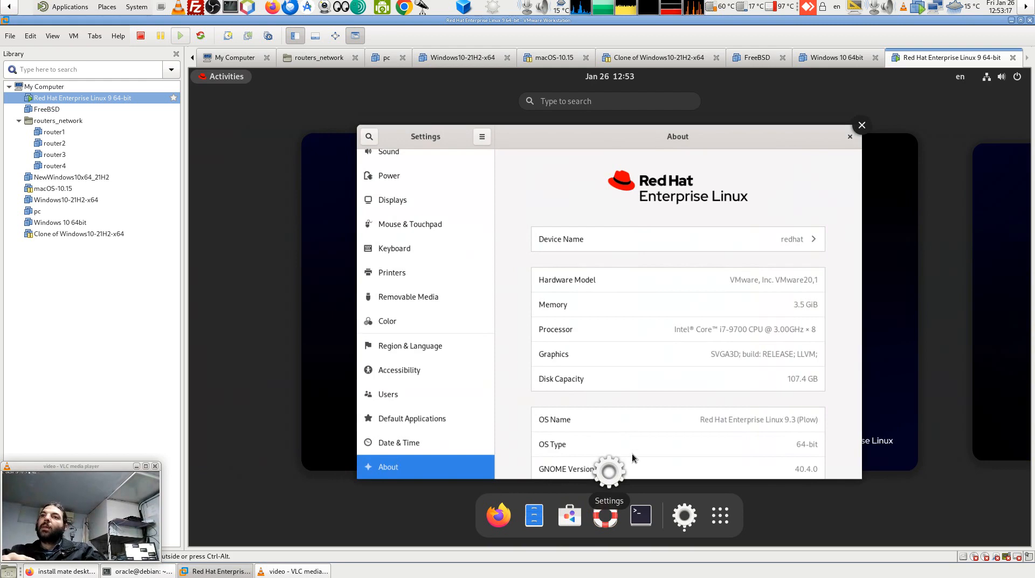
{"action": "left_click", "coordinate": [613, 471]}
{"action": "scroll", "coordinate": [613, 472], "scroll_direction": "down", "scroll_amount": 4}
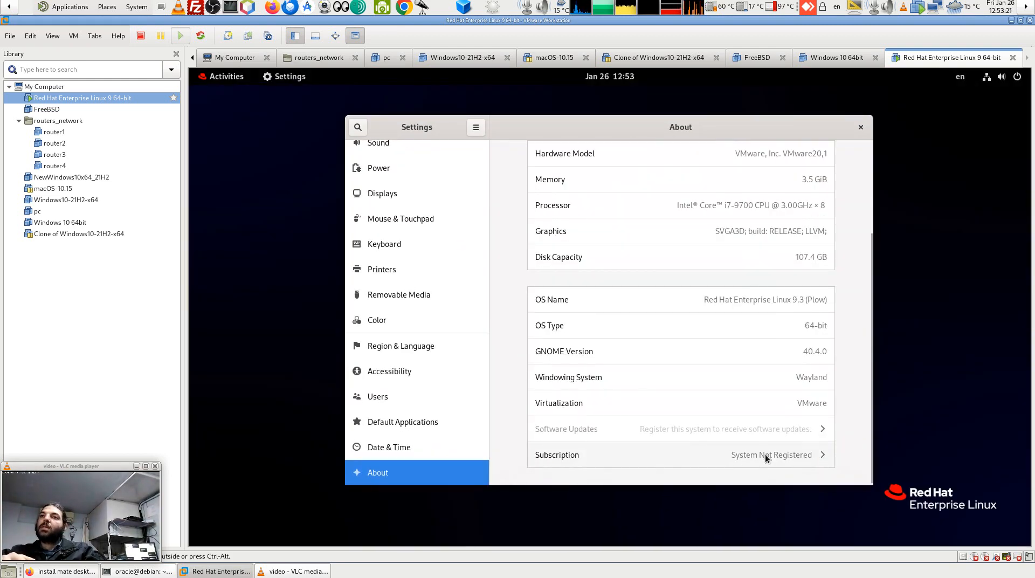
{"action": "left_click", "coordinate": [774, 458]}
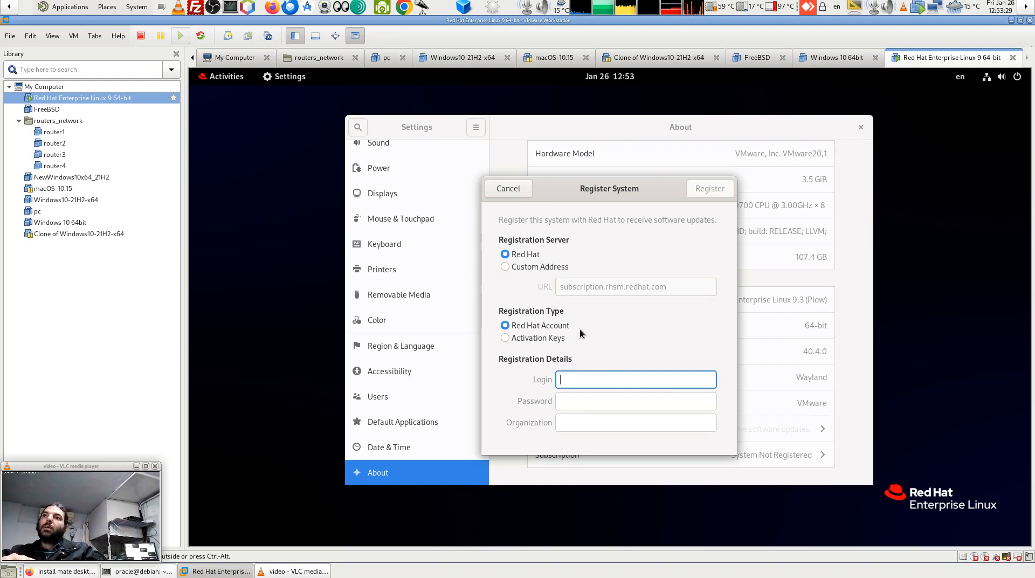
Try the activation-key and Red Hat Account registration types, cancel, close Settings, and show Activities.
{"action": "left_click", "coordinate": [528, 337]}
{"action": "left_click", "coordinate": [531, 329]}
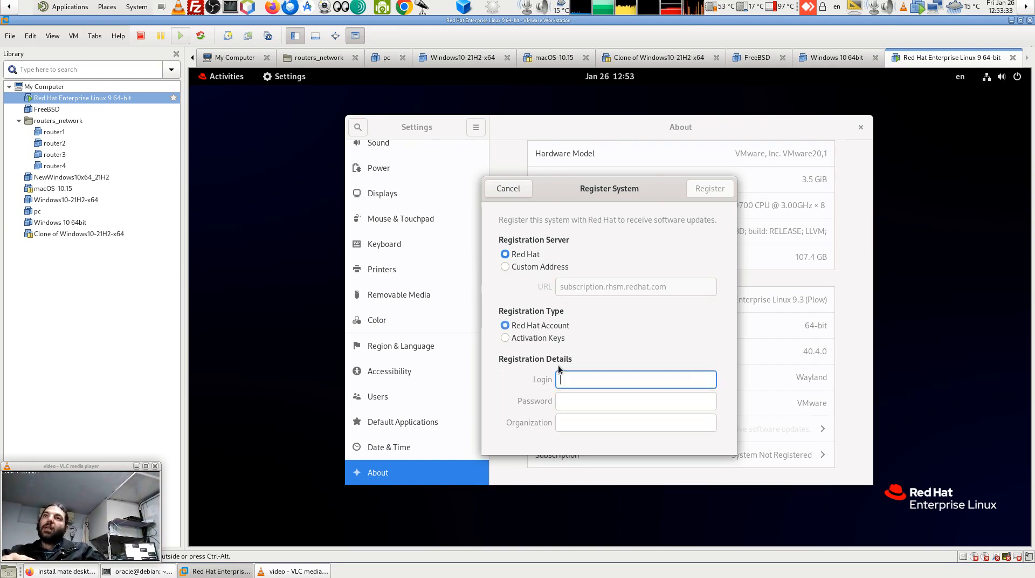
{"action": "left_click", "coordinate": [532, 342]}
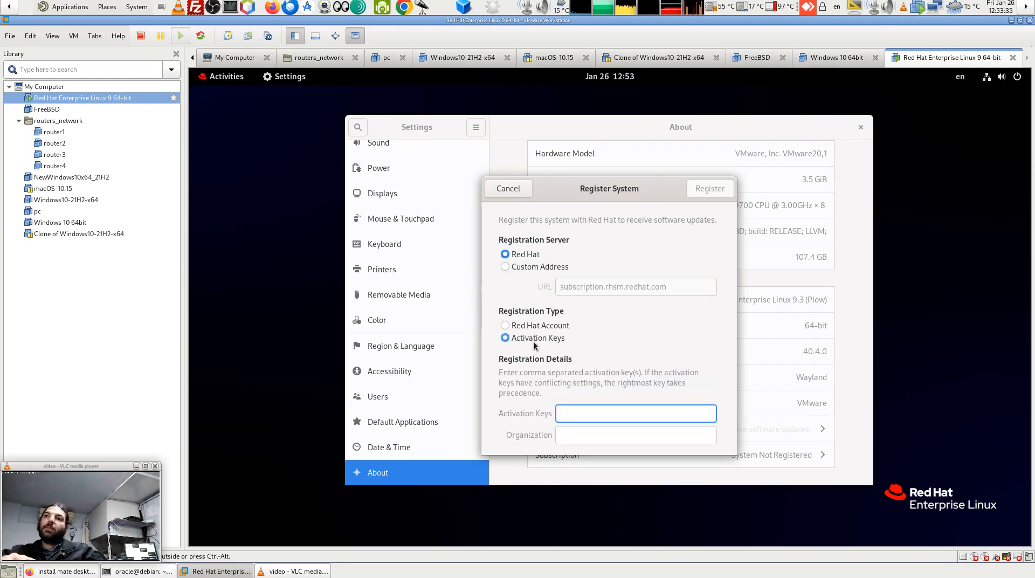
{"action": "left_click", "coordinate": [525, 327]}
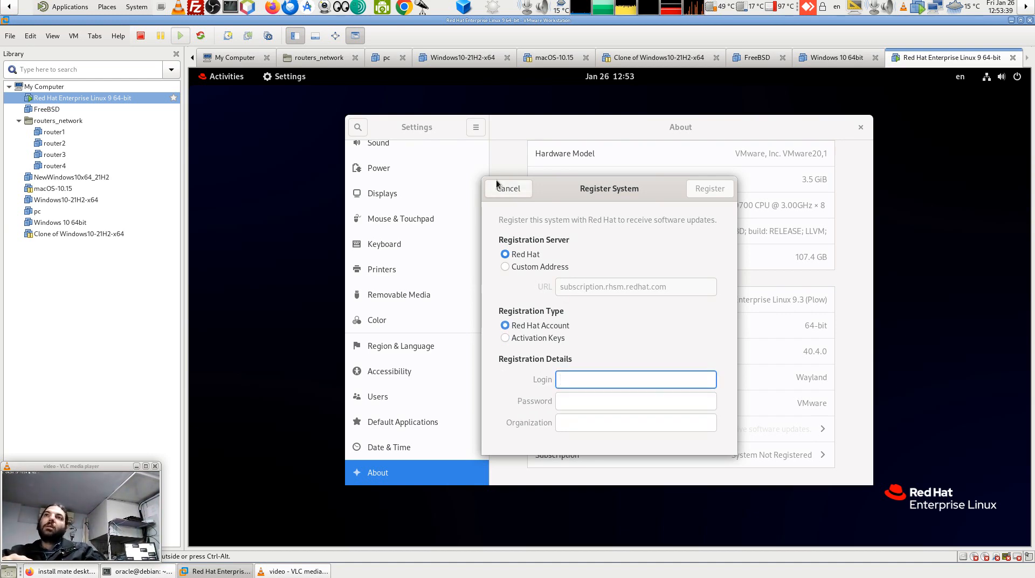
{"action": "left_click", "coordinate": [512, 191]}
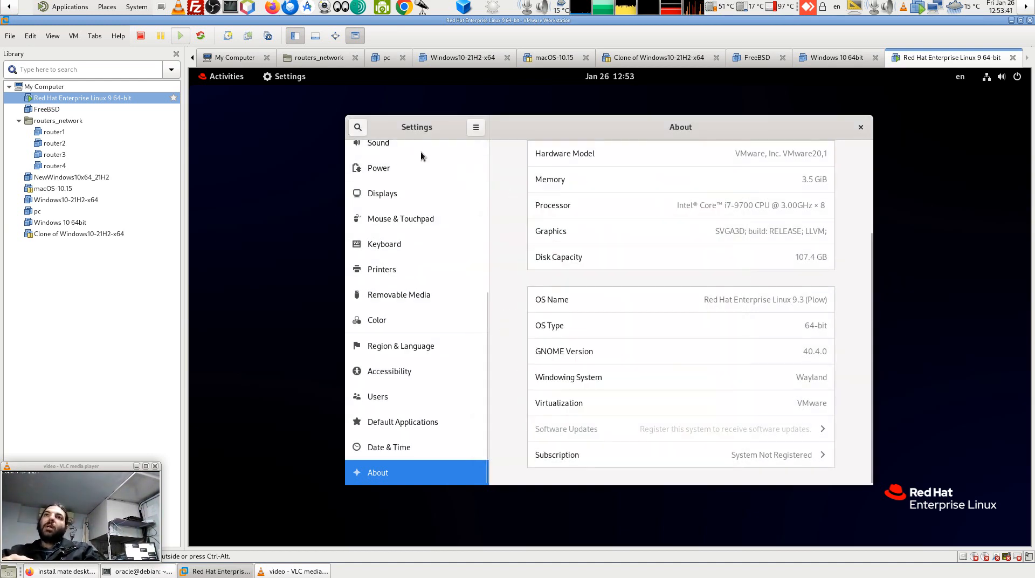
{"action": "left_click", "coordinate": [861, 127]}
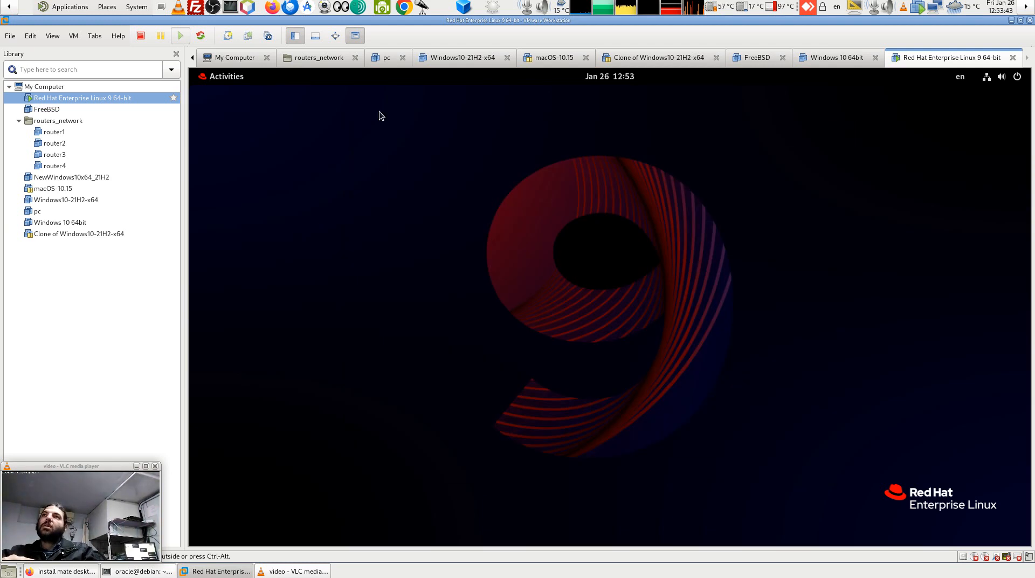
{"action": "left_click", "coordinate": [226, 78]}
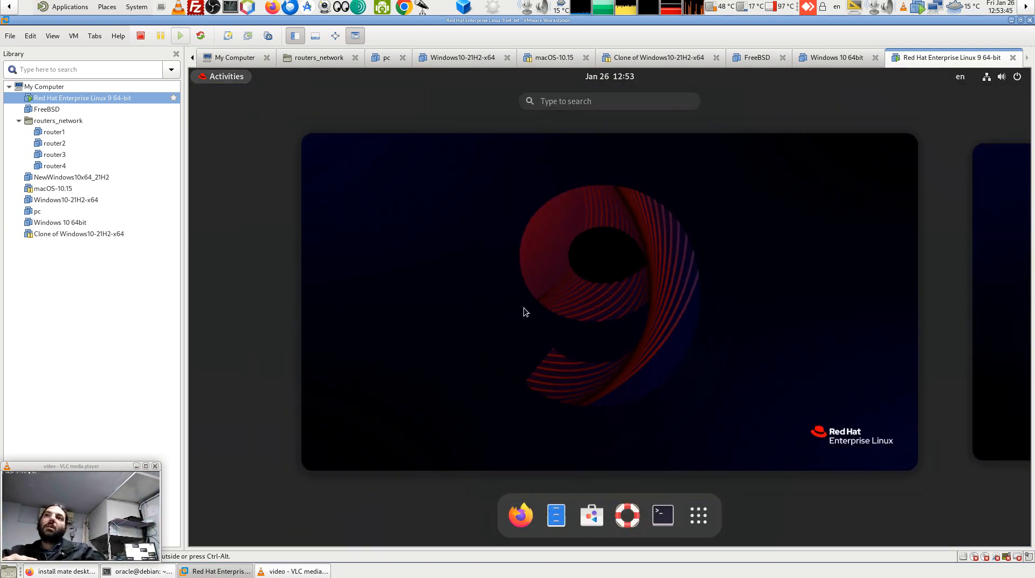